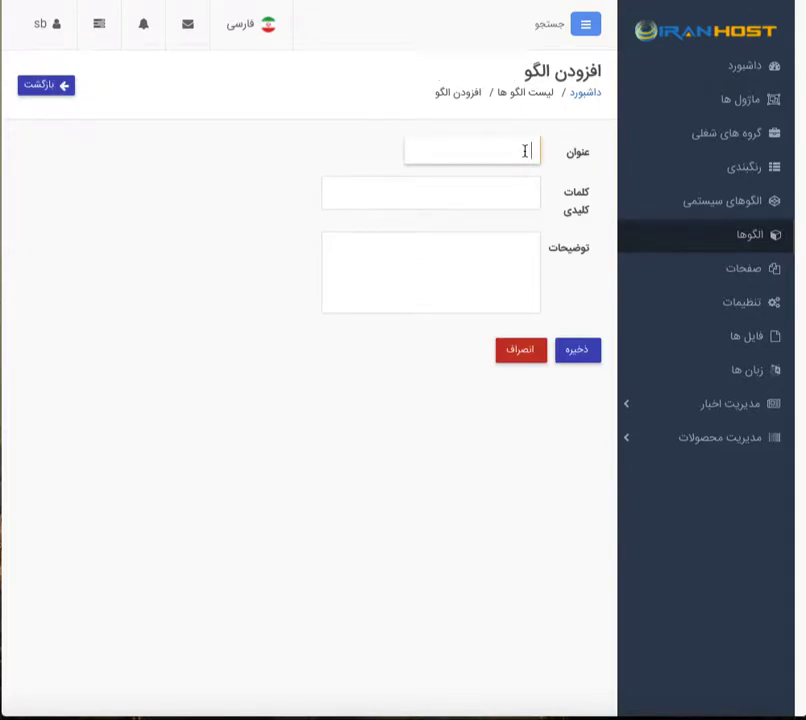
Create and save a layout titled "layout 1" with the keyword "layout 1" and the description "test".
{"action": "type", "text": "layout 1"}
{"action": "left_click", "coordinate": [533, 190]}
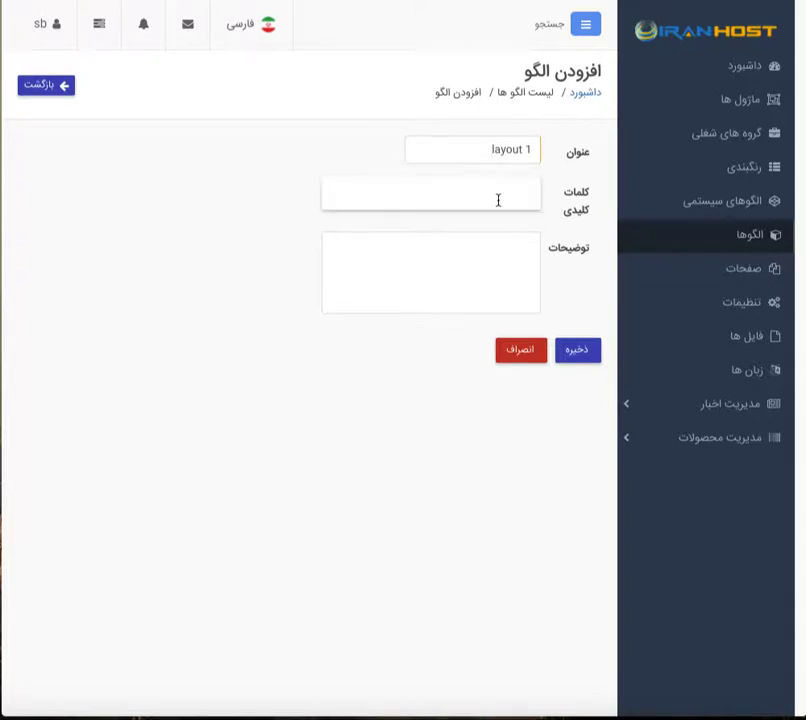
{"action": "type", "text": "layout 1"}
{"action": "key", "text": "Return"}
{"action": "key", "text": "Tab"}
{"action": "type", "text": "test"}
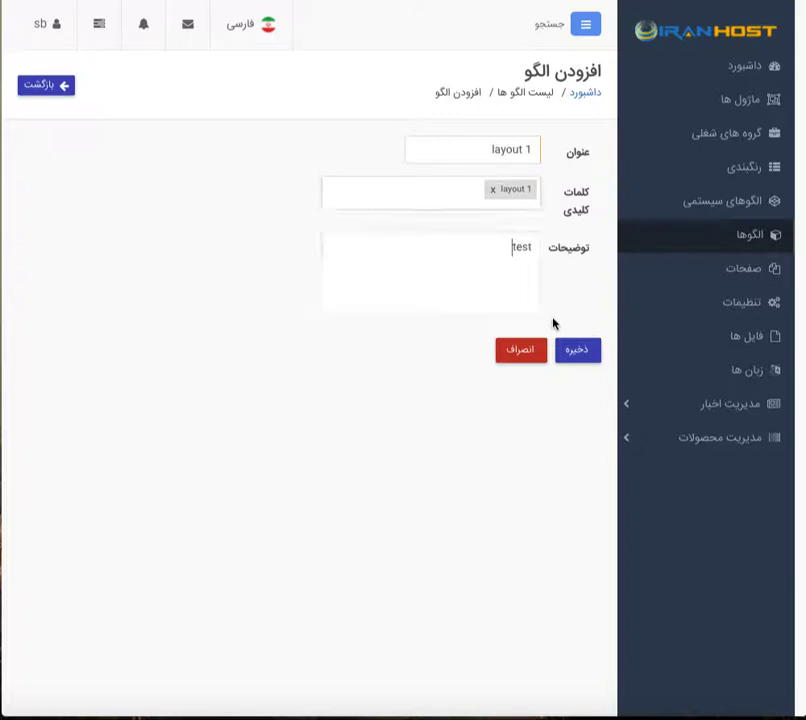
{"action": "left_click", "coordinate": [578, 358]}
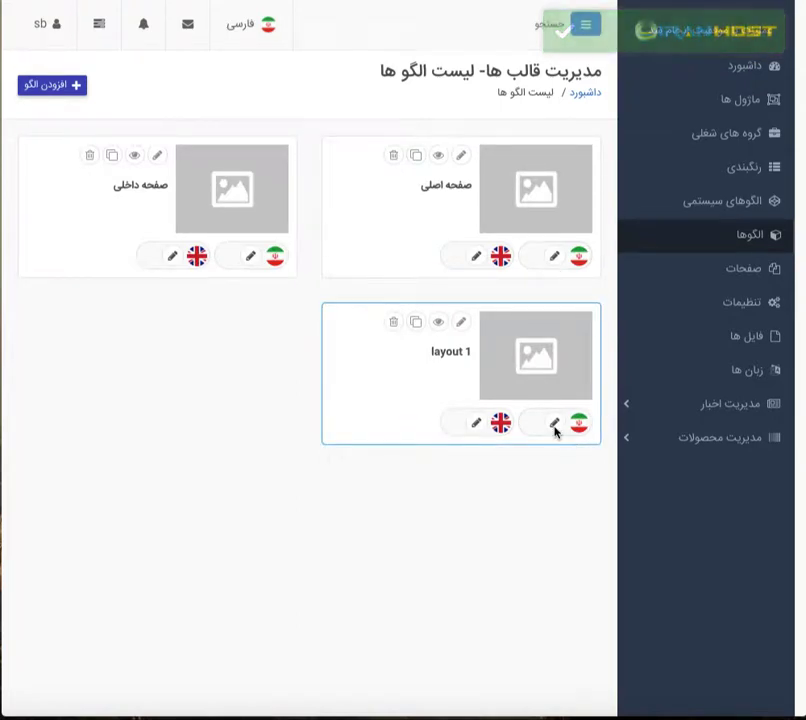
Open the Persian version of layout 1 for editing and enable the editor's advanced mode.
{"action": "left_click", "coordinate": [554, 427]}
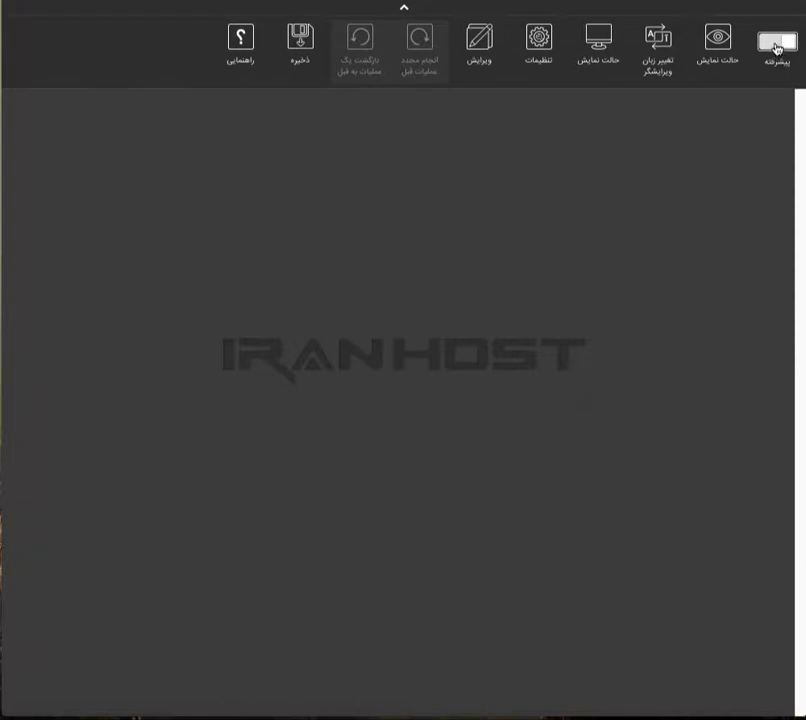
{"action": "left_click", "coordinate": [778, 47]}
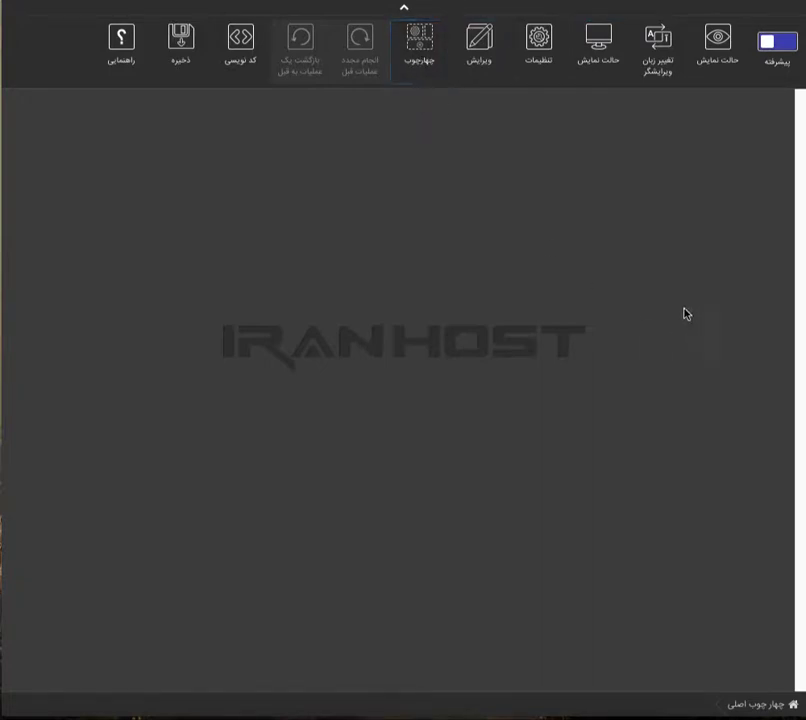
{"action": "left_click", "coordinate": [718, 72]}
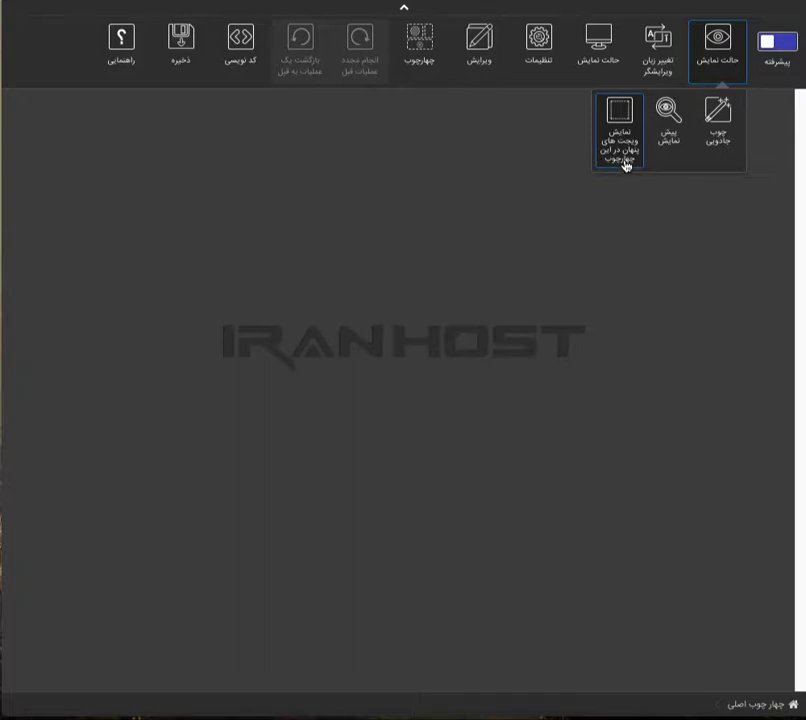
{"action": "left_click", "coordinate": [665, 72]}
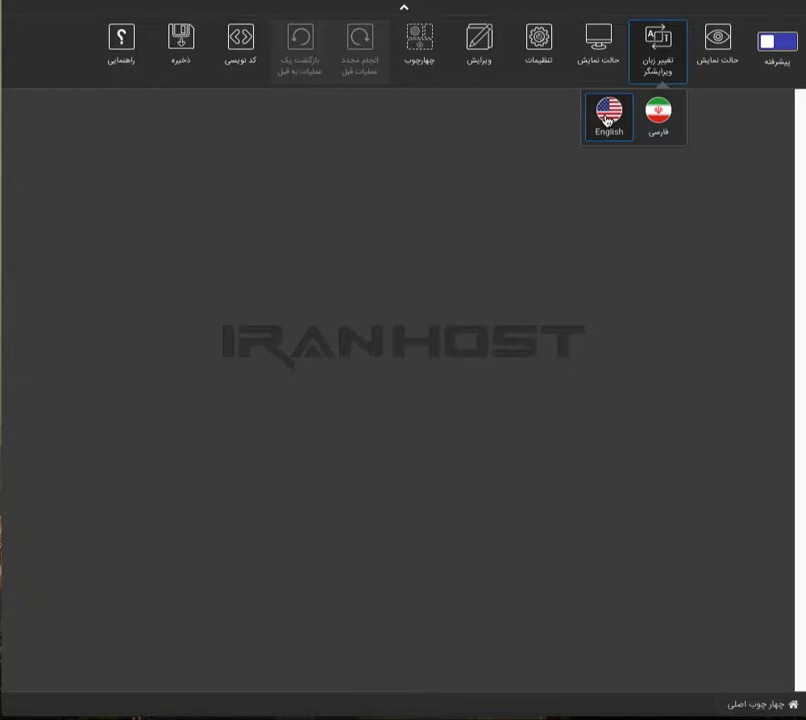
{"action": "left_click", "coordinate": [607, 66]}
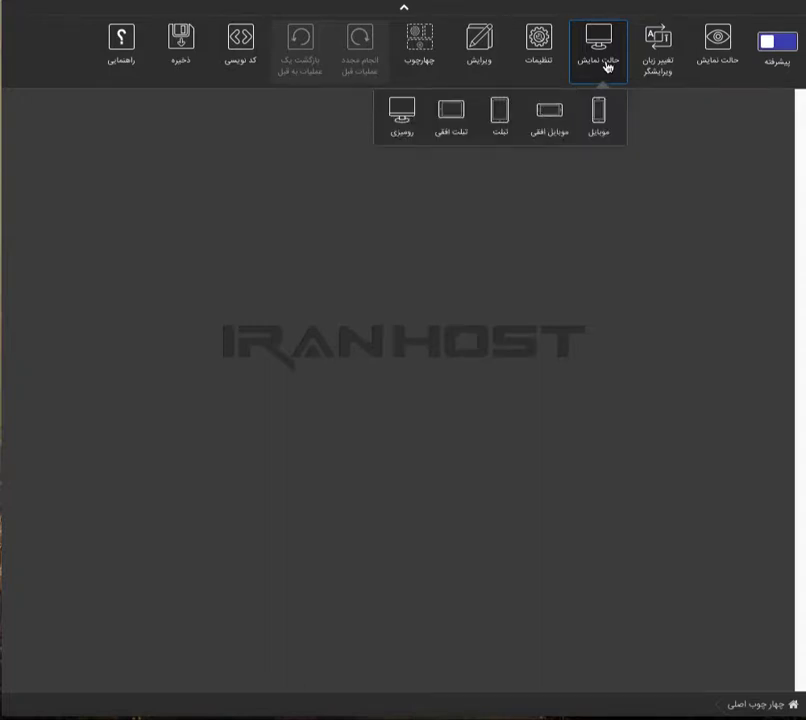
{"action": "left_click", "coordinate": [607, 66]}
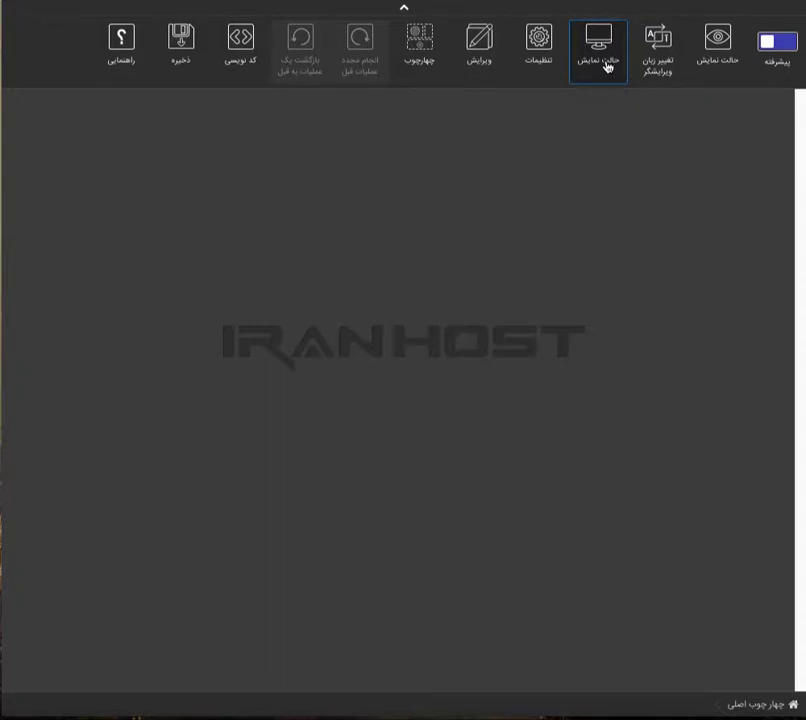
Preview the empty layout in the mobile display mode and return to the desktop display mode.
{"action": "left_click", "coordinate": [607, 66]}
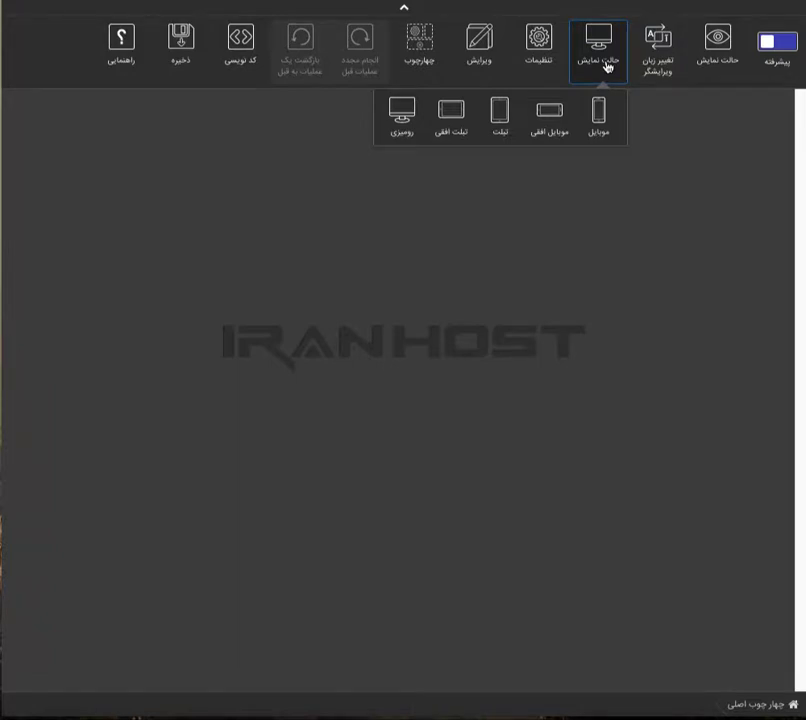
{"action": "left_click", "coordinate": [606, 122]}
{"action": "left_click", "coordinate": [462, 130]}
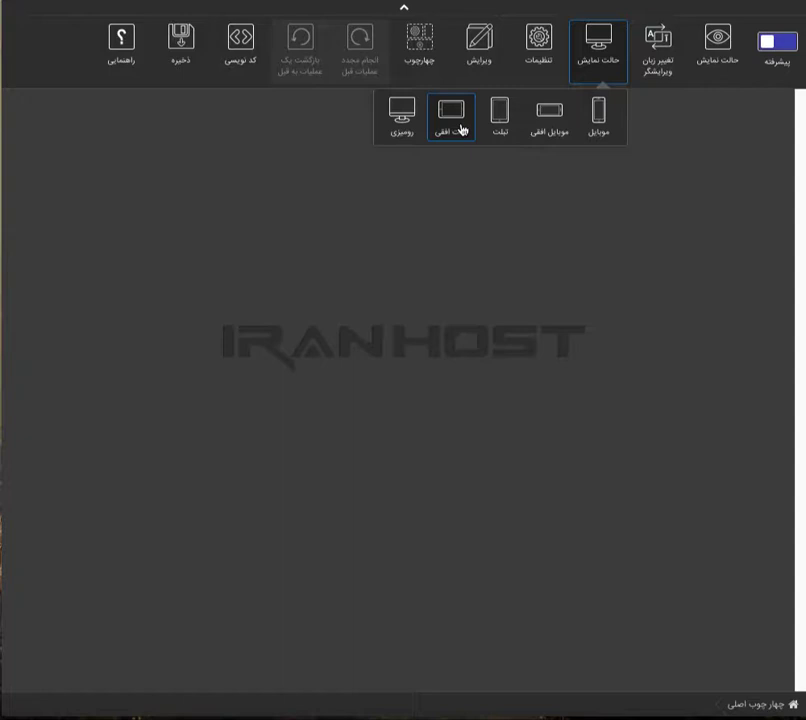
{"action": "left_click", "coordinate": [553, 124]}
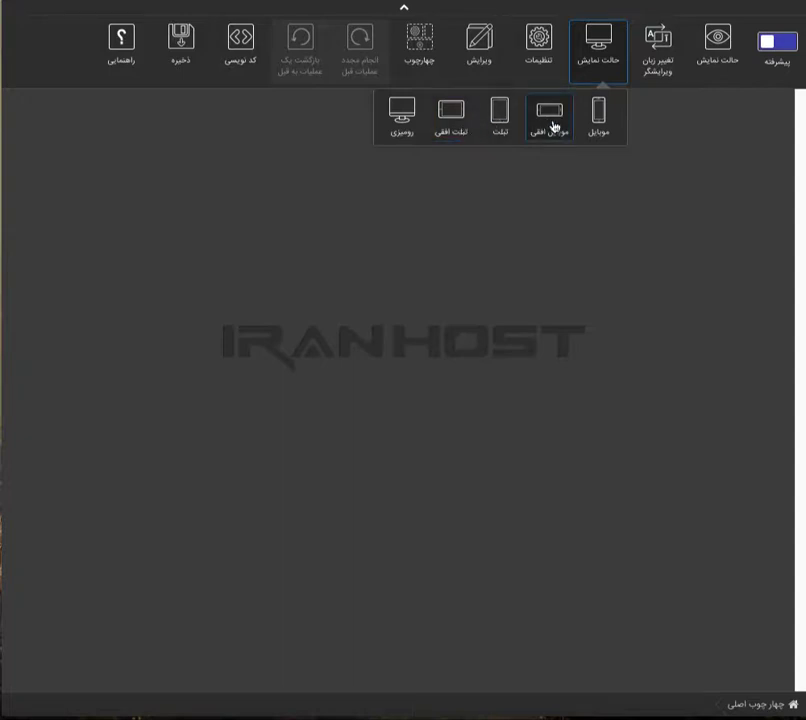
{"action": "left_click", "coordinate": [594, 134]}
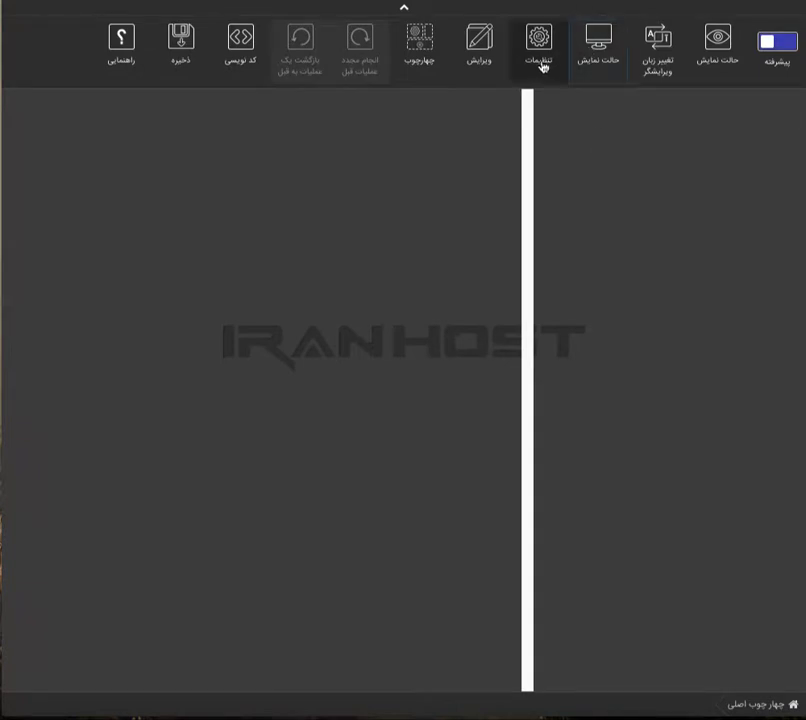
{"action": "left_click", "coordinate": [604, 58]}
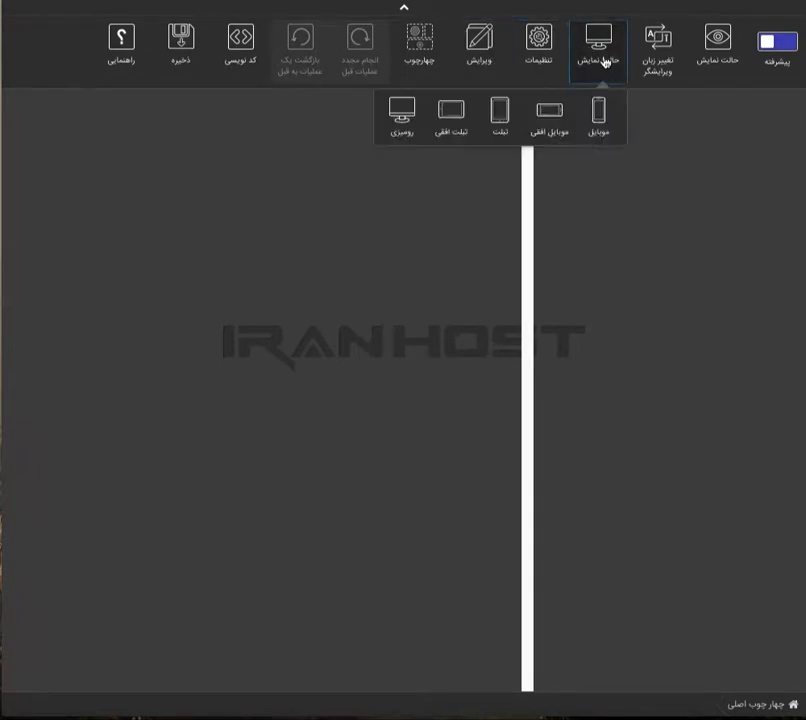
{"action": "left_click", "coordinate": [379, 140]}
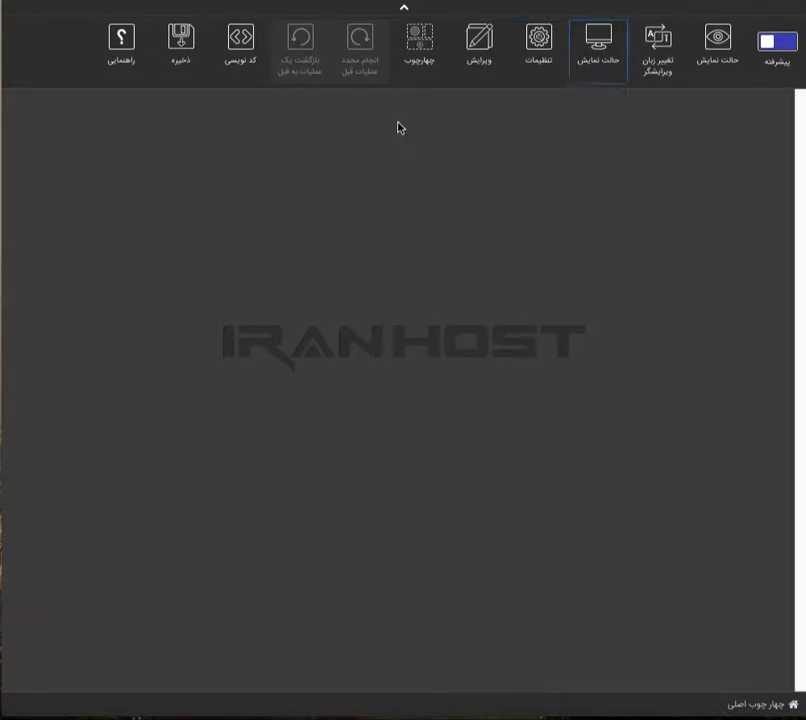
Add a full-width row above with three columns sized 3, 6 and 3, and save it.
{"action": "left_click", "coordinate": [414, 43]}
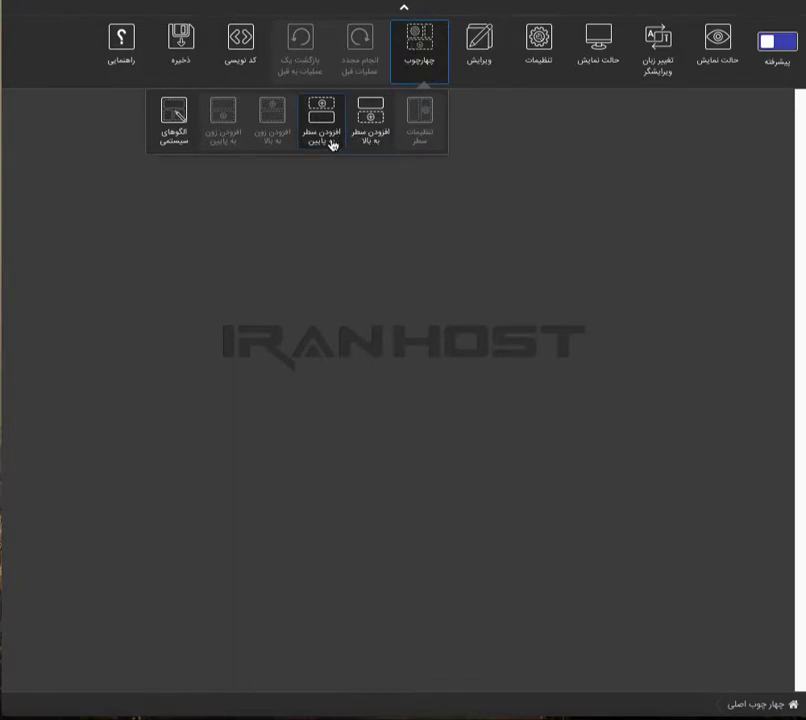
{"action": "left_click", "coordinate": [374, 139]}
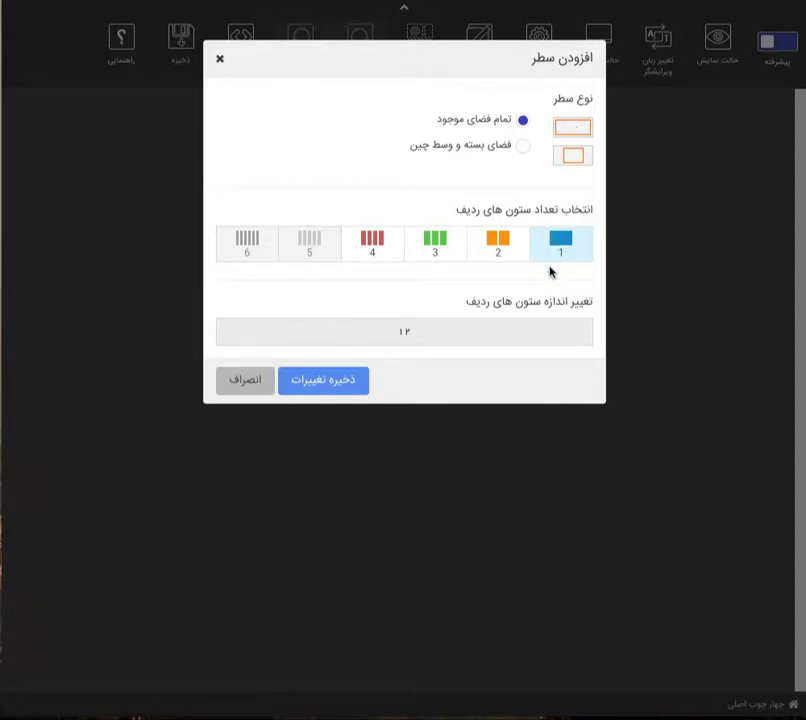
{"action": "left_click", "coordinate": [428, 254]}
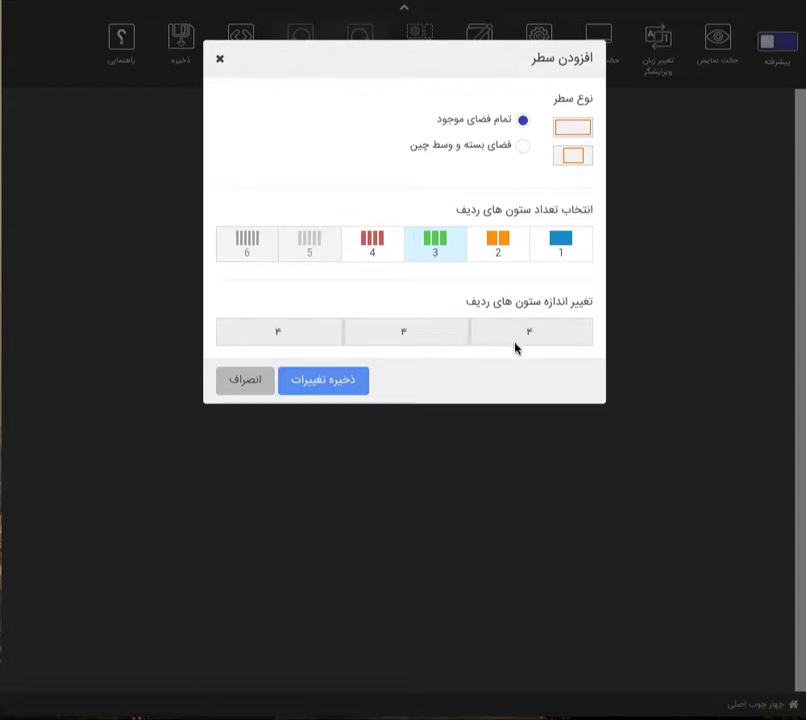
{"action": "left_click_drag", "start_coordinate": [470, 330], "coordinate": [500, 330]}
{"action": "left_click_drag", "start_coordinate": [344, 331], "coordinate": [312, 336]}
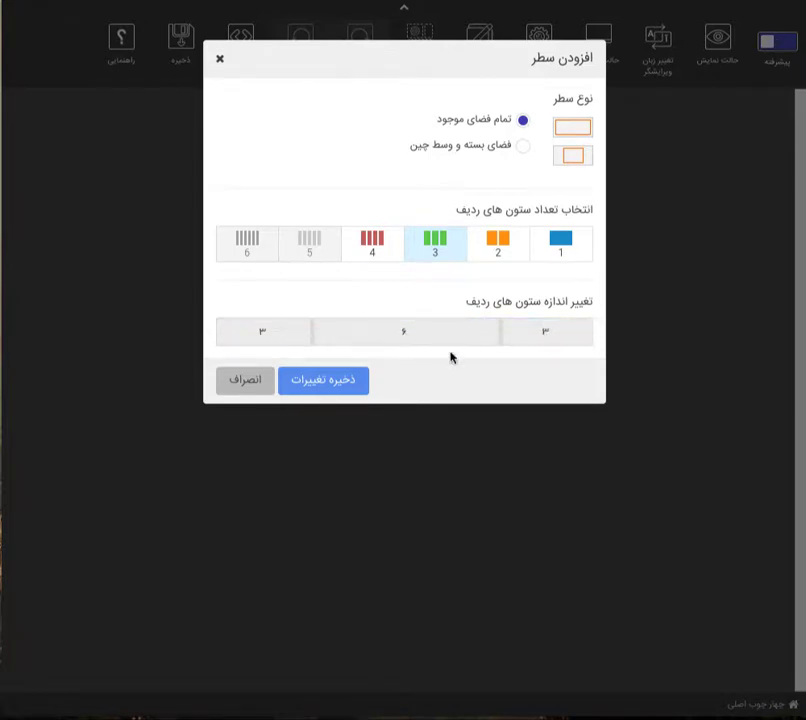
{"action": "left_click", "coordinate": [342, 385]}
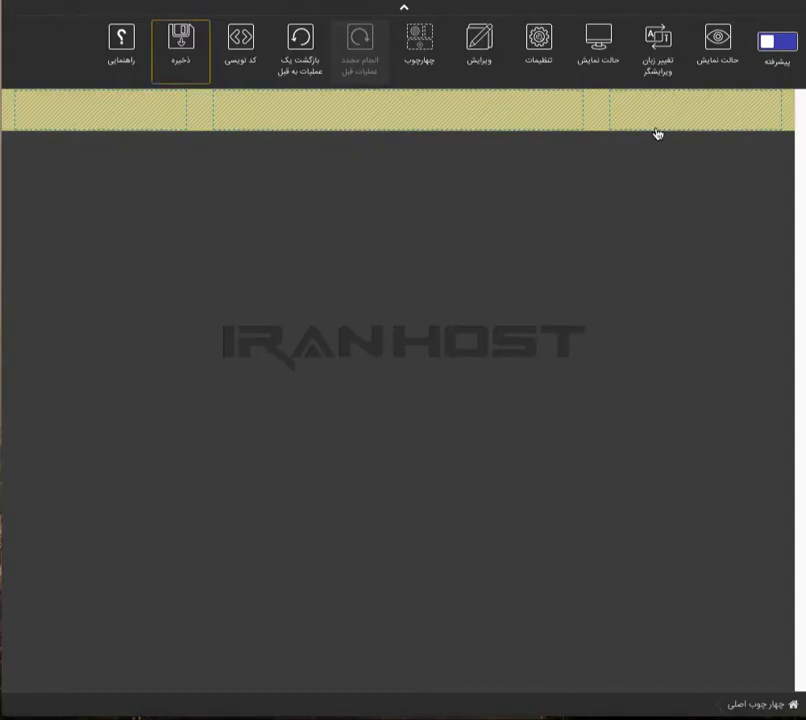
Select the rightmost zone of the row and toggle the magic wand display mode on and off.
{"action": "left_click", "coordinate": [522, 115]}
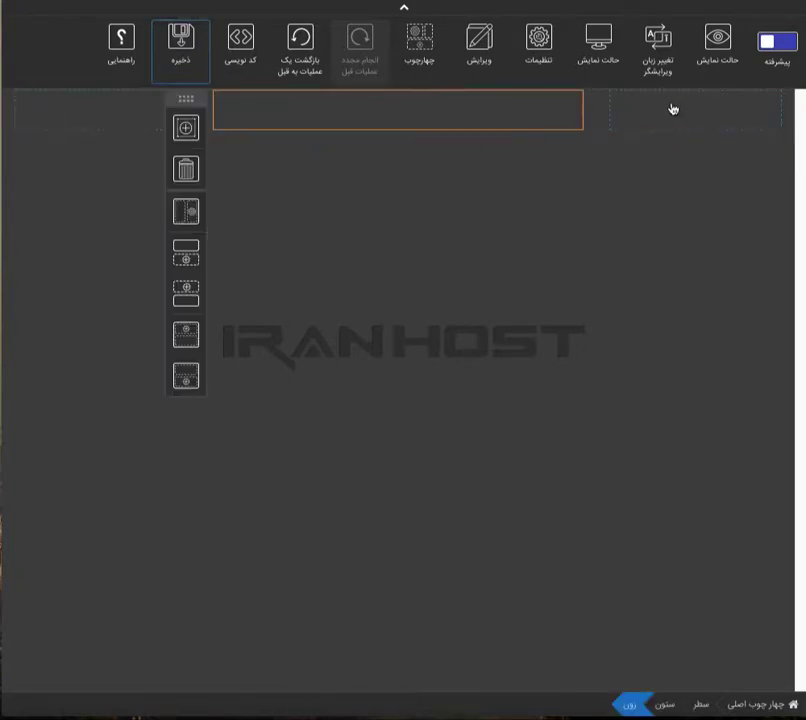
{"action": "left_click", "coordinate": [671, 108]}
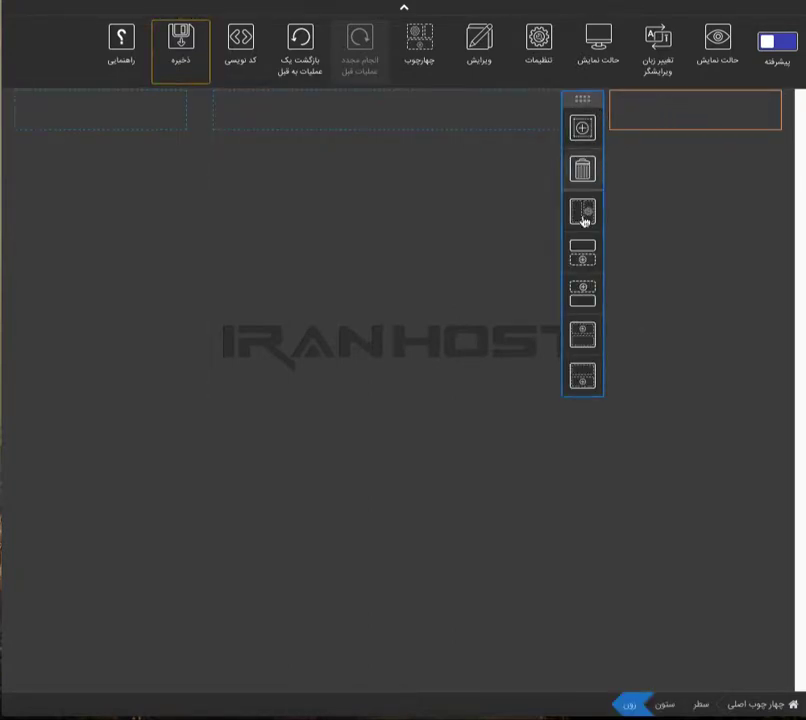
{"action": "left_click", "coordinate": [712, 56]}
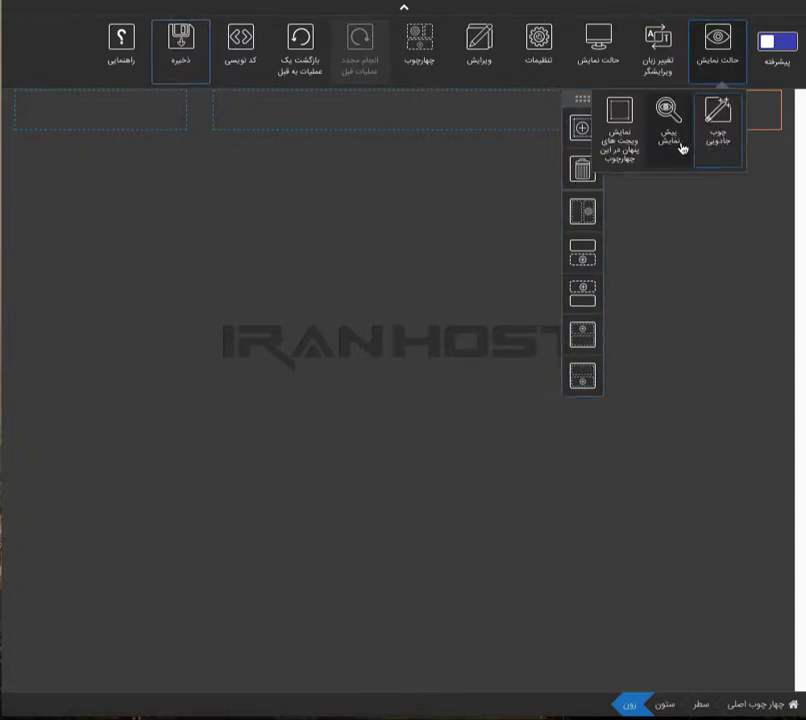
{"action": "left_click", "coordinate": [714, 142]}
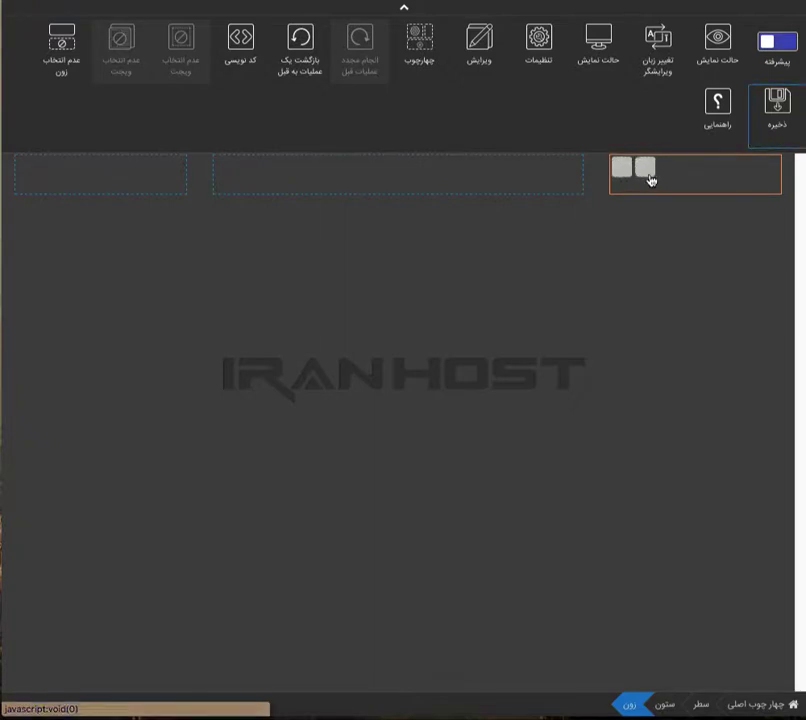
{"action": "left_click", "coordinate": [718, 40]}
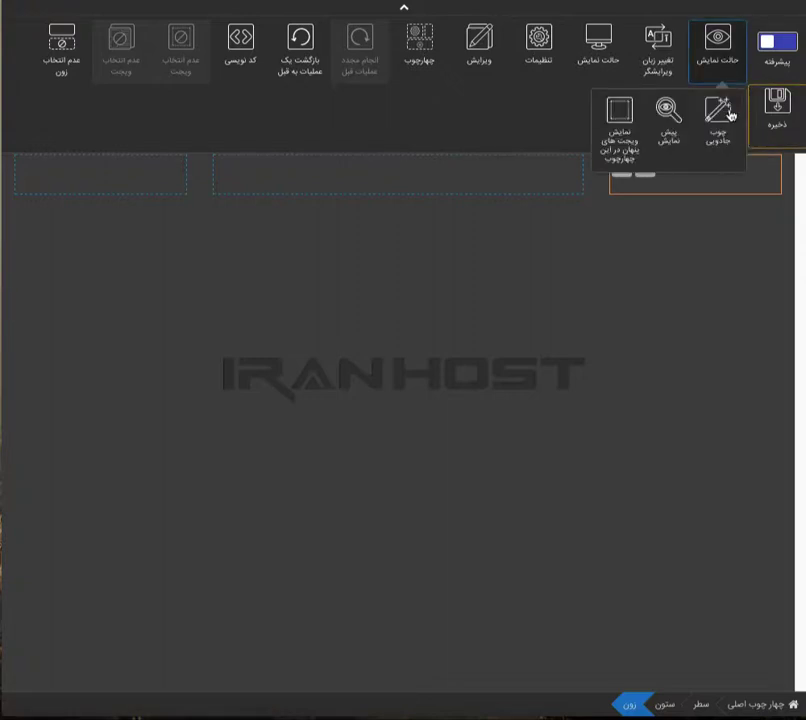
{"action": "left_click", "coordinate": [720, 135]}
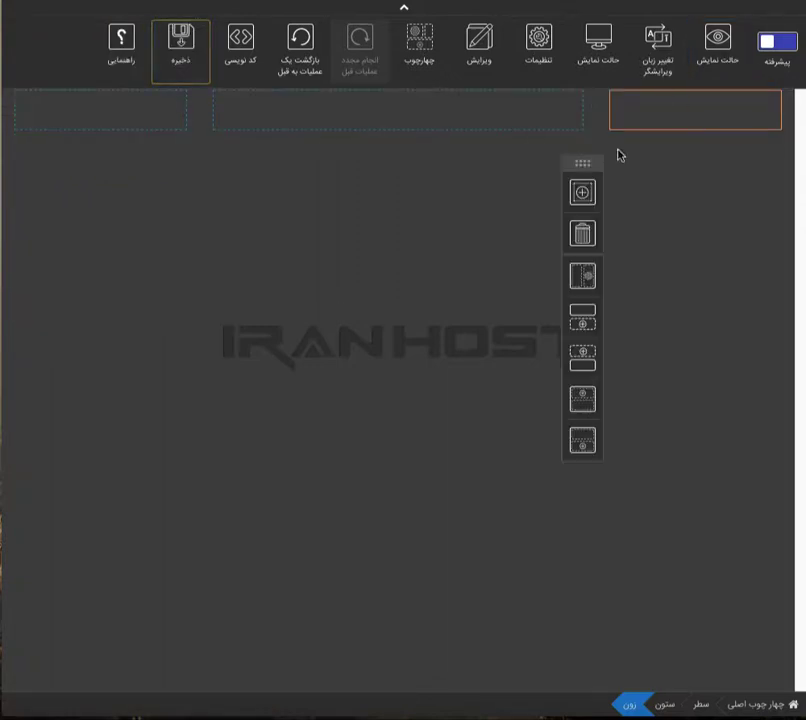
{"action": "left_click_drag", "start_coordinate": [586, 163], "coordinate": [540, 151]}
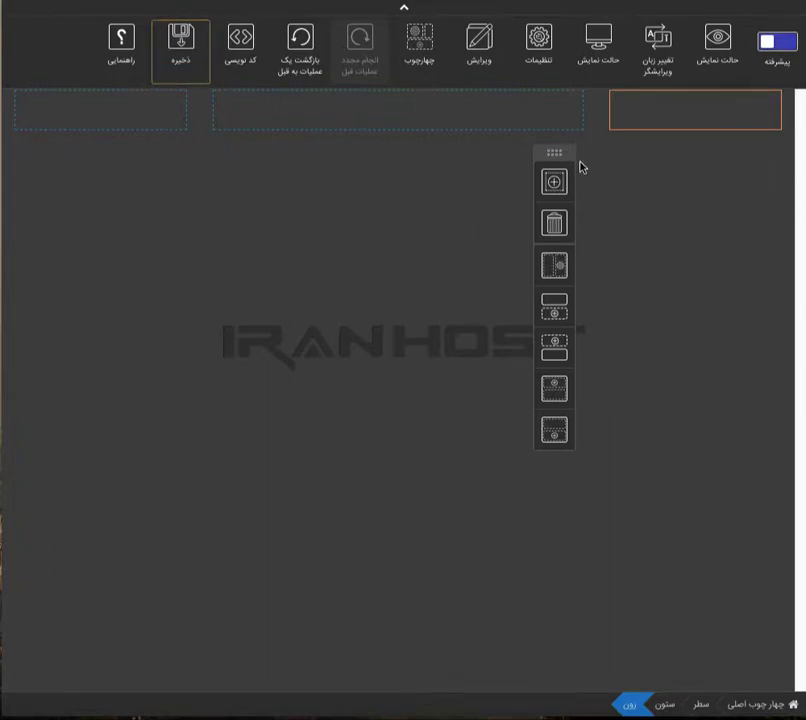
{"action": "left_click", "coordinate": [650, 115]}
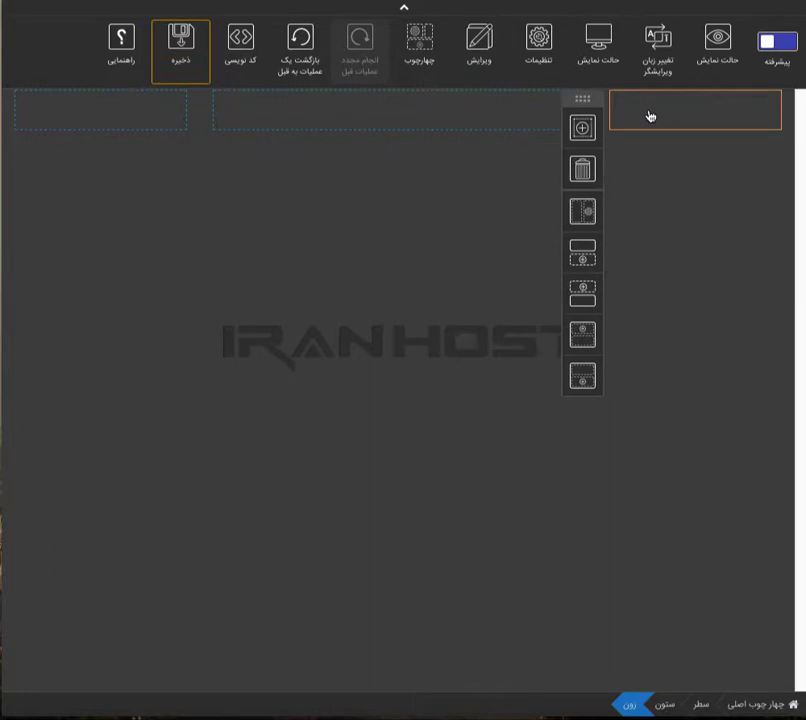
Preview the three-column row in the mobile, horizontal mobile, tablet and horizontal tablet display modes.
{"action": "left_click", "coordinate": [602, 55]}
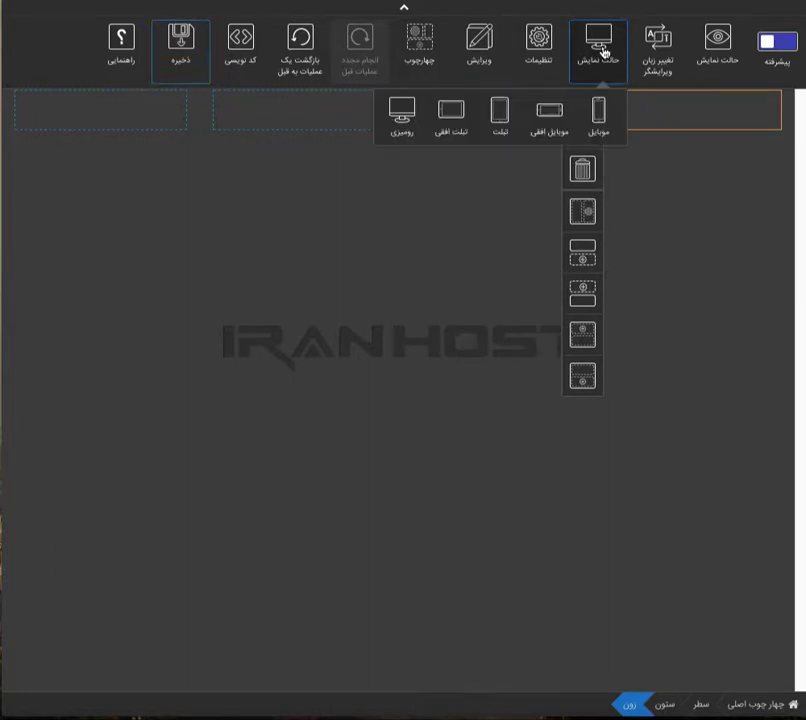
{"action": "left_click", "coordinate": [599, 134]}
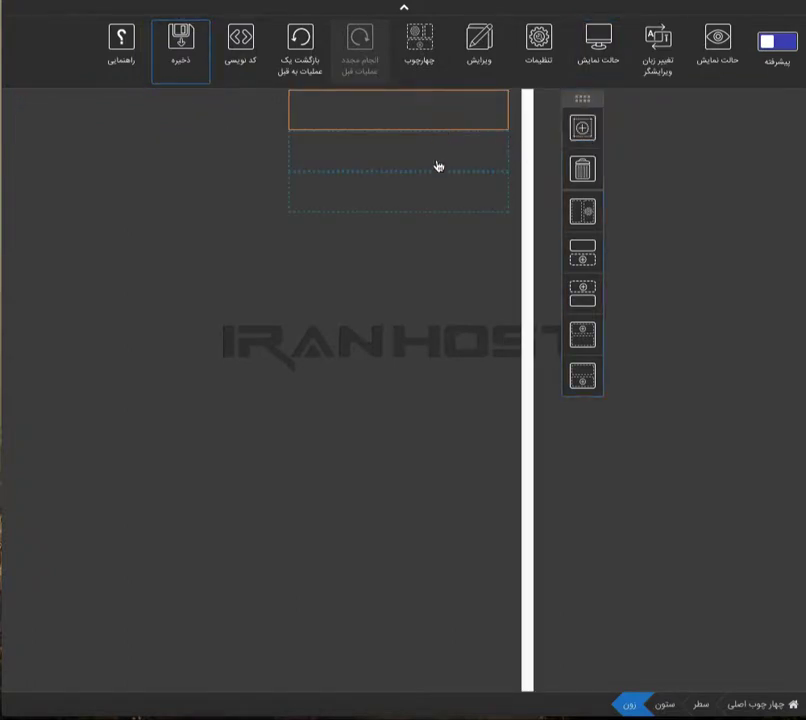
{"action": "left_click", "coordinate": [584, 49]}
{"action": "left_click", "coordinate": [695, 180]}
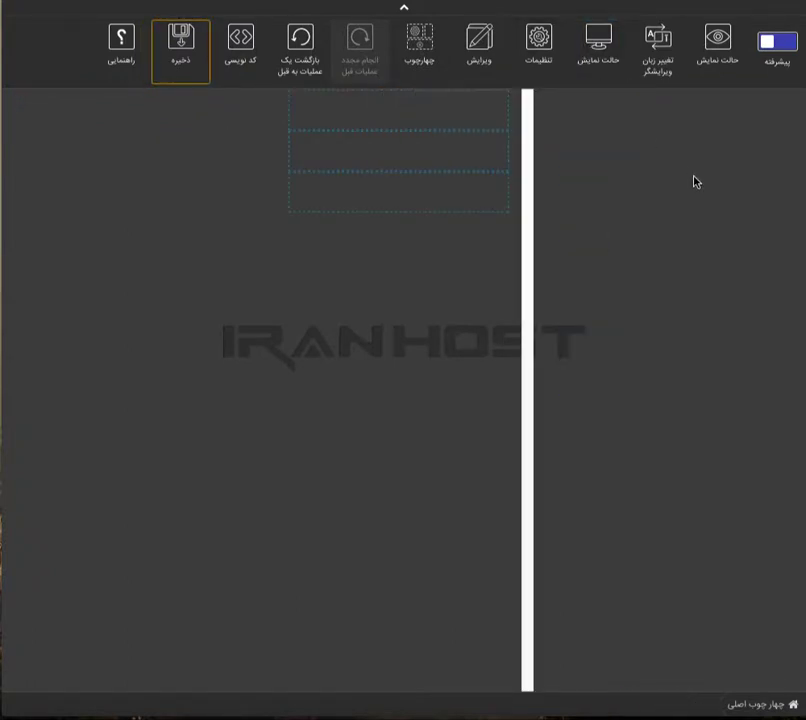
{"action": "left_click", "coordinate": [601, 70]}
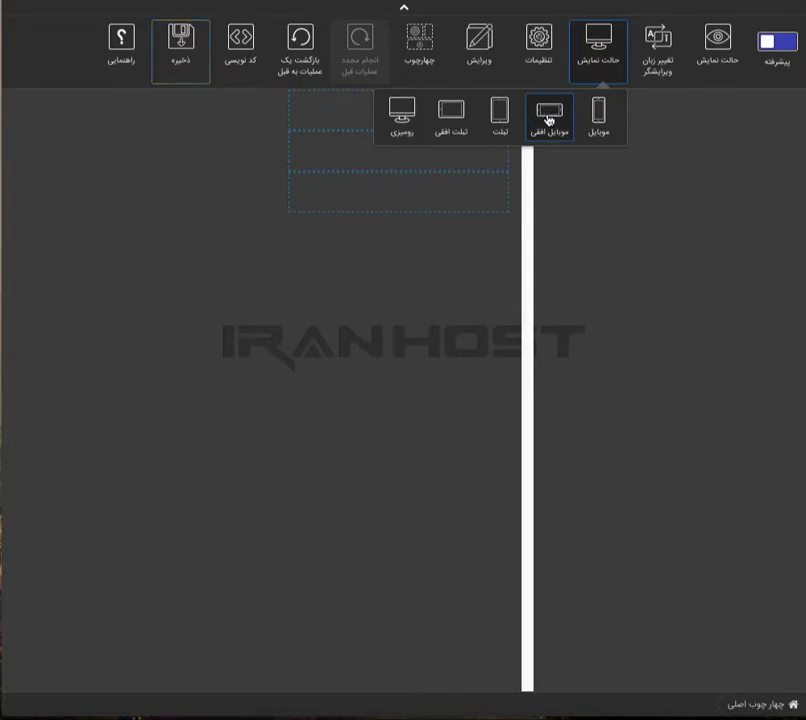
{"action": "left_click", "coordinate": [540, 116]}
{"action": "left_click", "coordinate": [587, 70]}
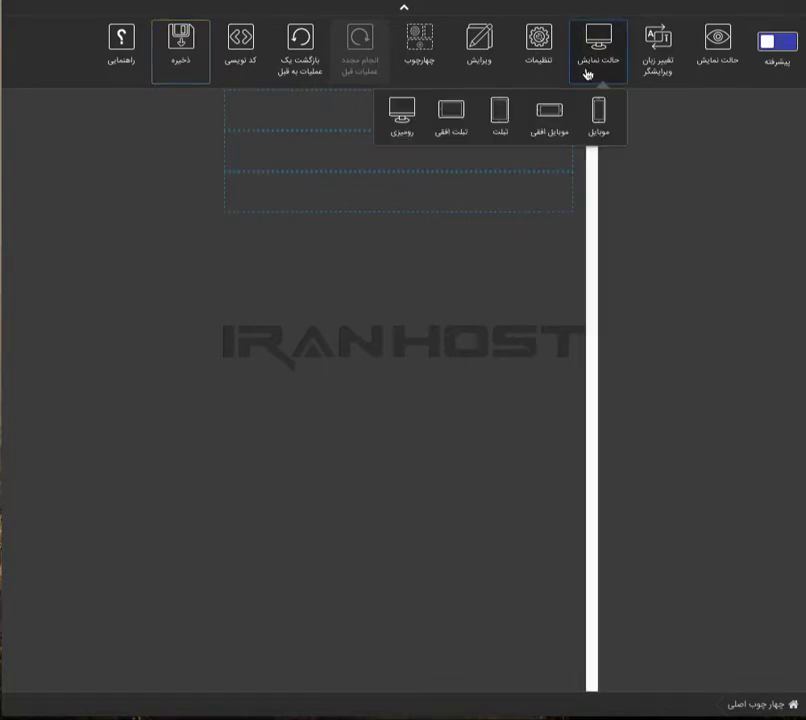
{"action": "left_click", "coordinate": [498, 118]}
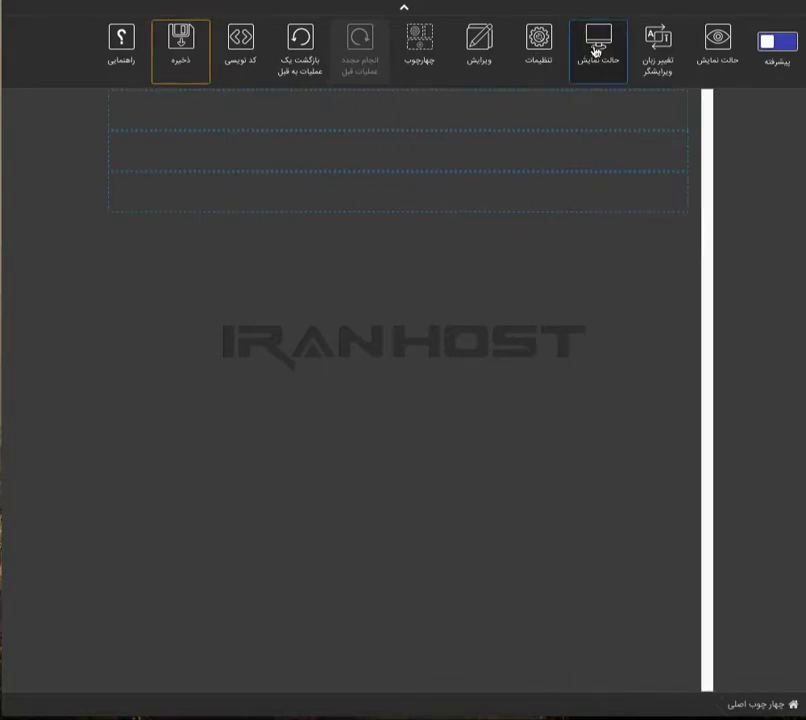
{"action": "left_click", "coordinate": [590, 55]}
{"action": "left_click", "coordinate": [455, 122]}
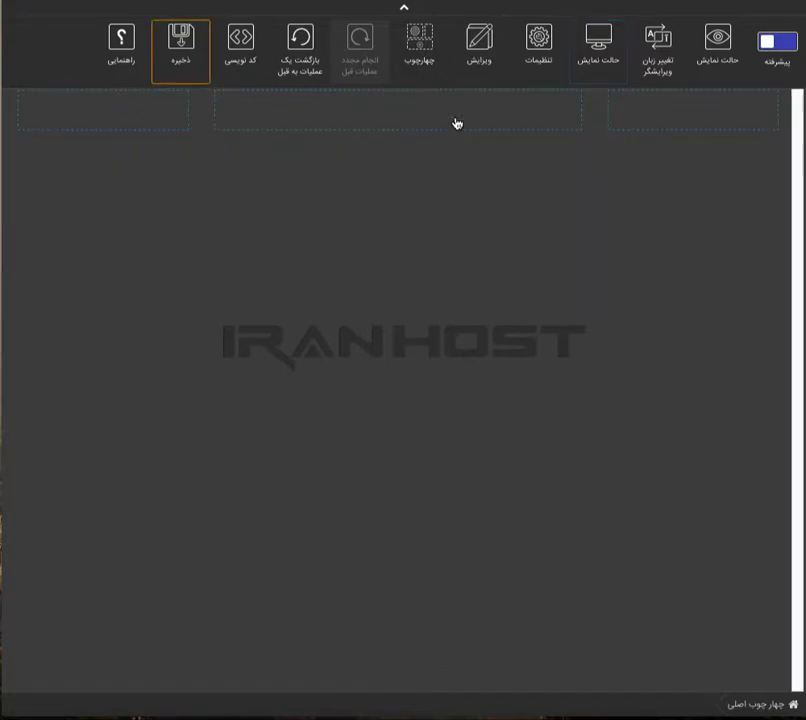
Return the layout to the desktop display mode.
{"action": "left_click", "coordinate": [614, 55]}
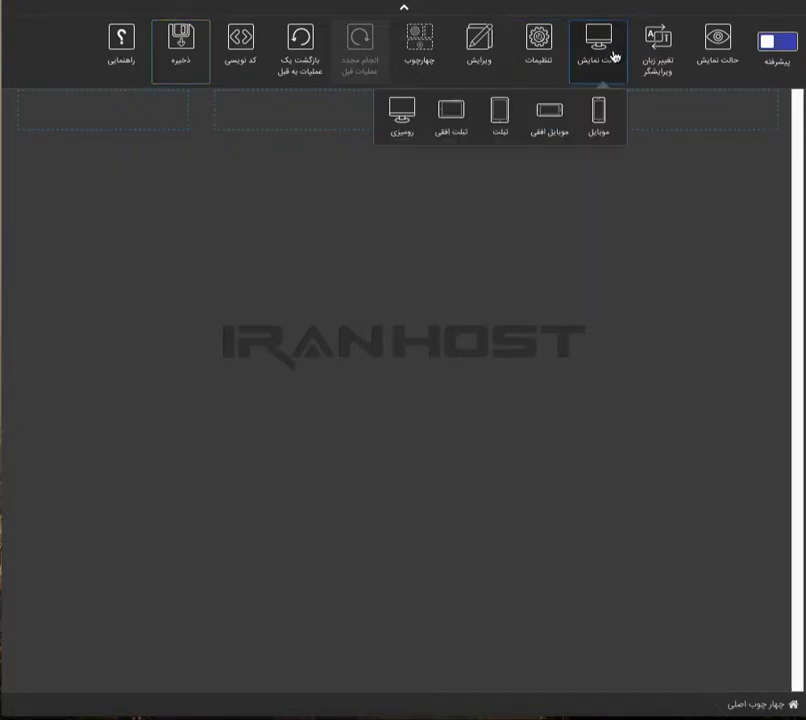
{"action": "left_click", "coordinate": [408, 112]}
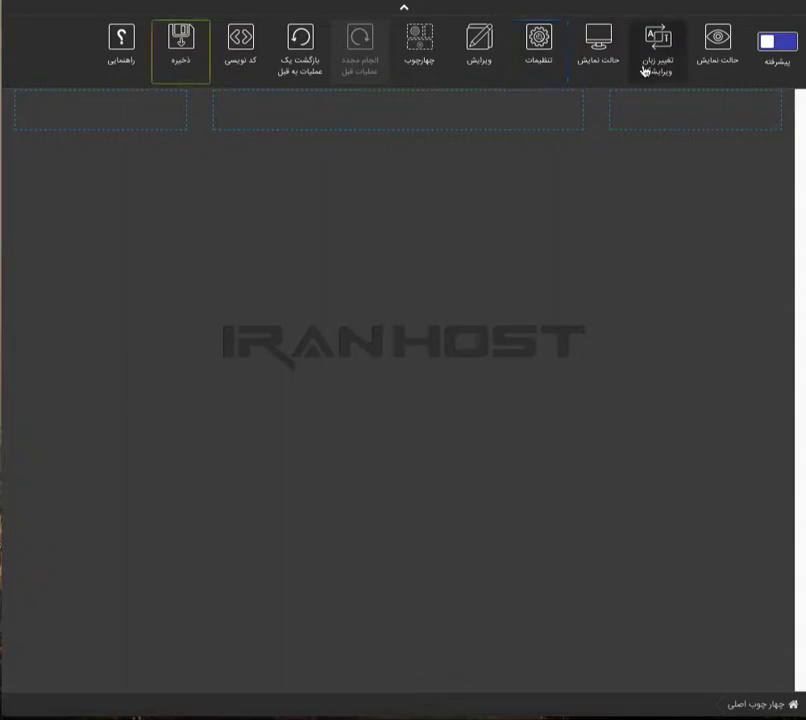
Open the supplementary settings, look through the publication date's month and year choices, and confirm the date 1396/02/21.
{"action": "left_click", "coordinate": [547, 60]}
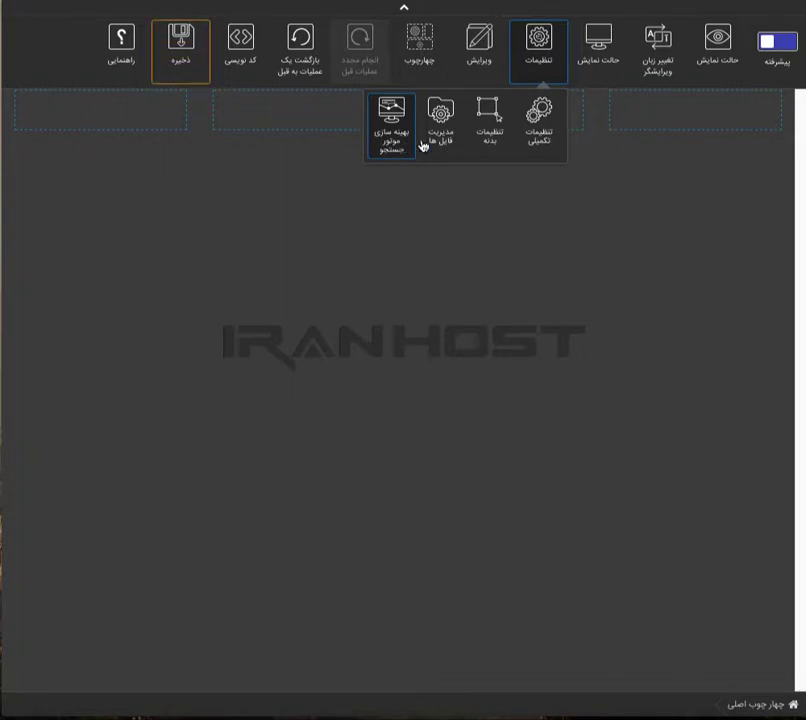
{"action": "left_click", "coordinate": [540, 147]}
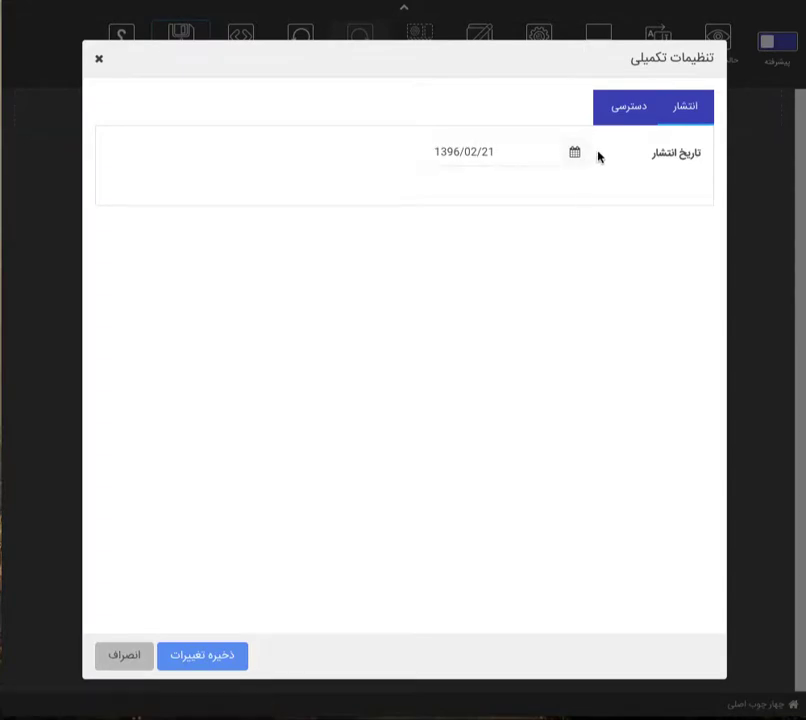
{"action": "left_click", "coordinate": [502, 154]}
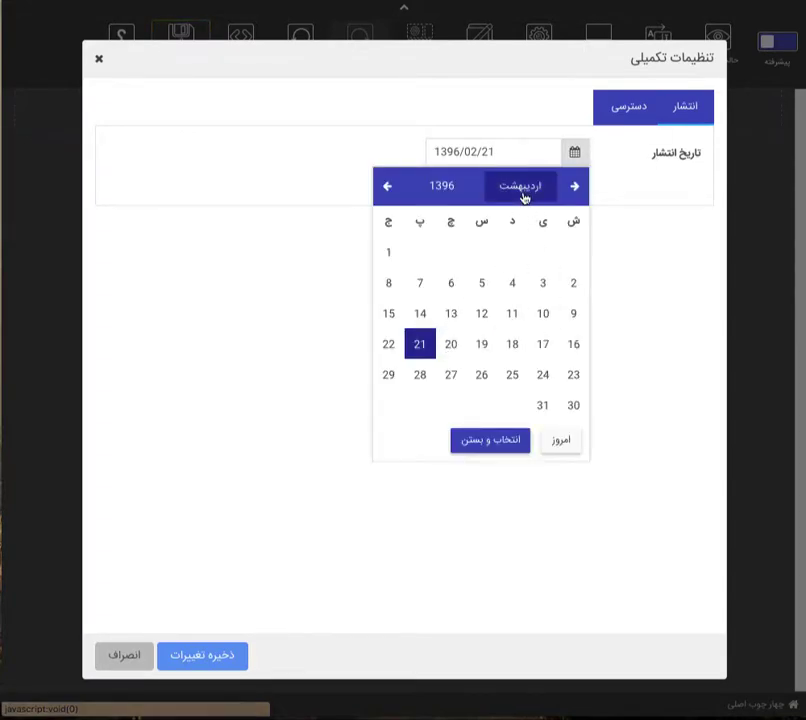
{"action": "left_click", "coordinate": [522, 192]}
{"action": "left_click", "coordinate": [457, 192]}
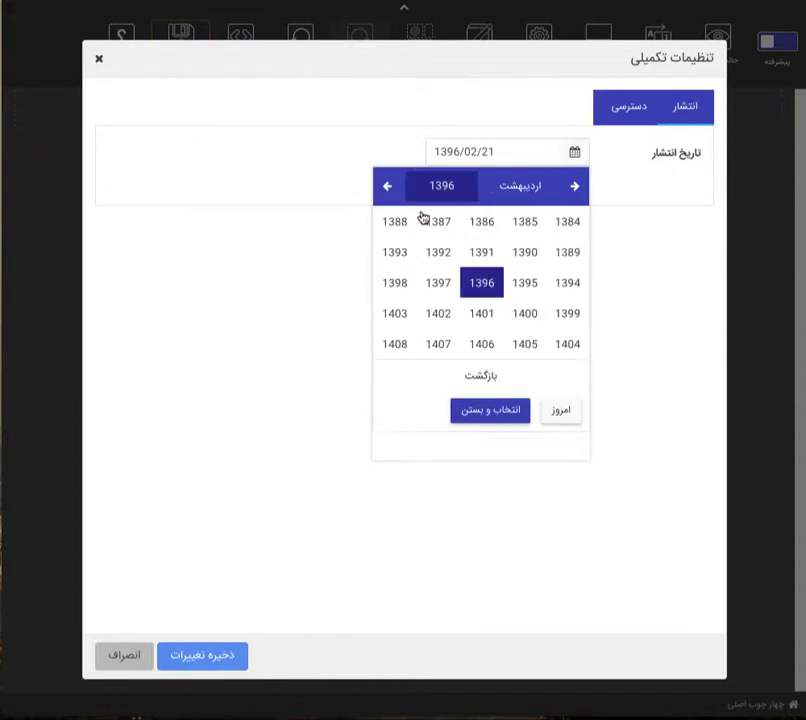
{"action": "left_click", "coordinate": [514, 383]}
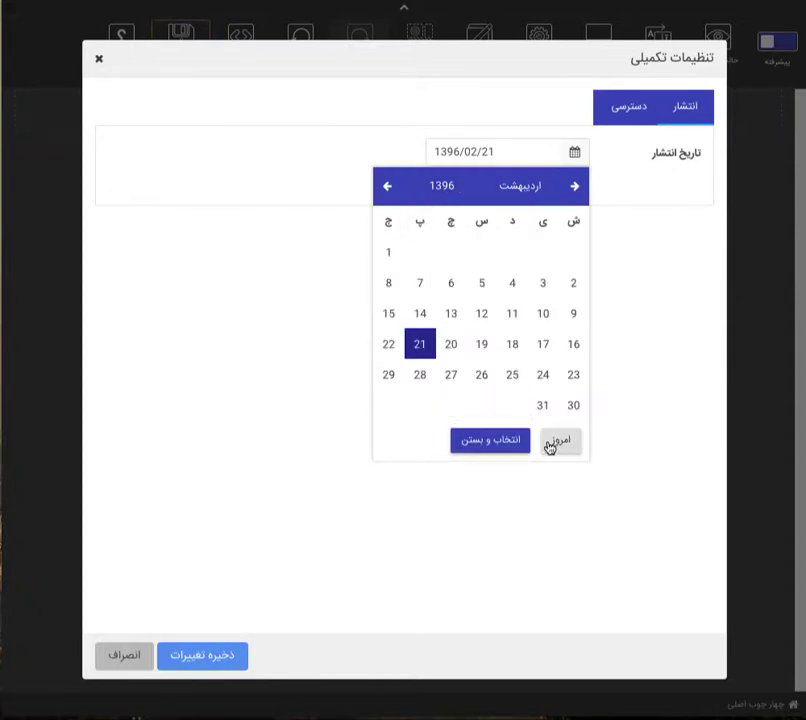
{"action": "left_click", "coordinate": [495, 441]}
Add the productModule-Admin role to the granted access roles and check the choices for denied roles and users.
{"action": "left_click", "coordinate": [618, 108]}
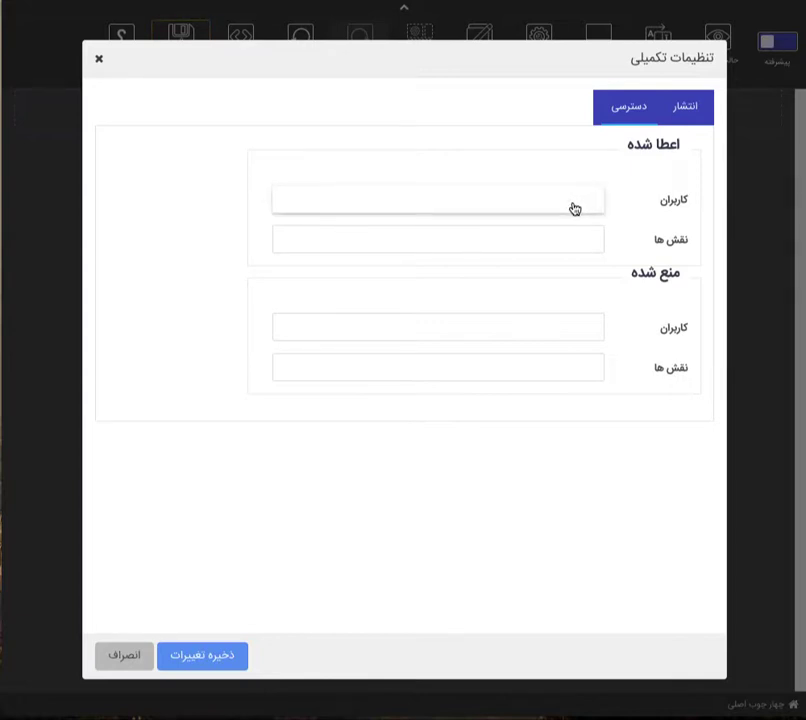
{"action": "left_click", "coordinate": [565, 246]}
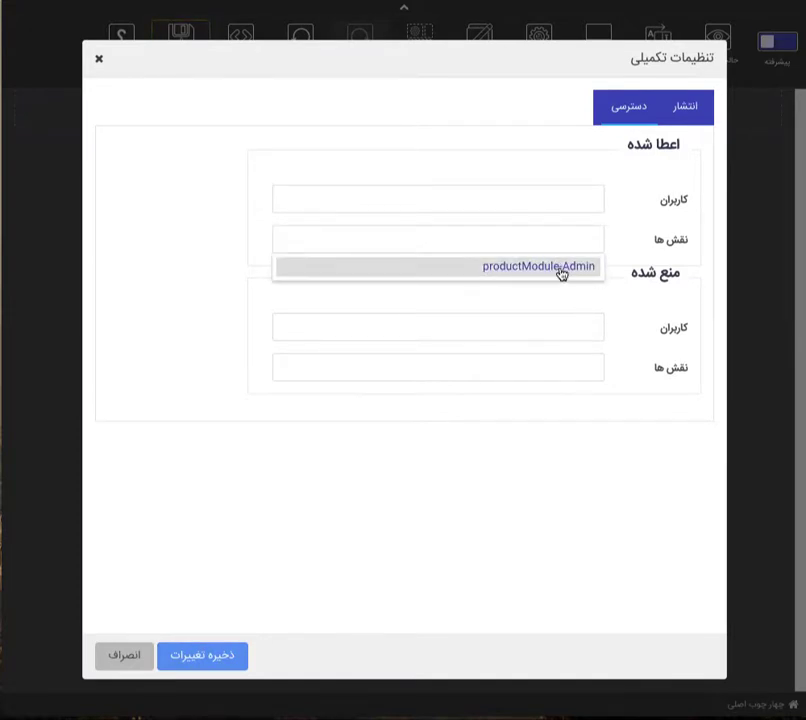
{"action": "left_click", "coordinate": [561, 270]}
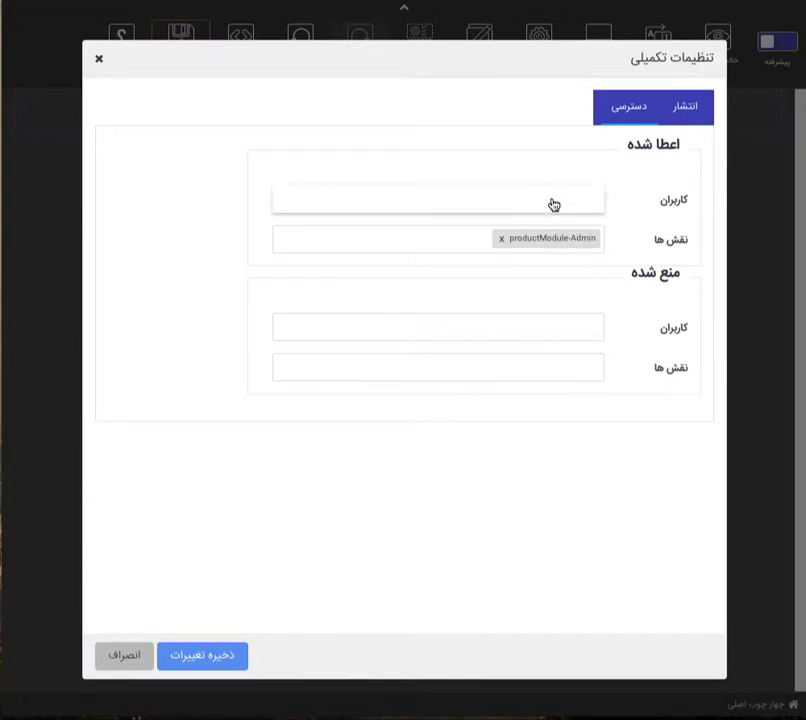
{"action": "left_click", "coordinate": [579, 385]}
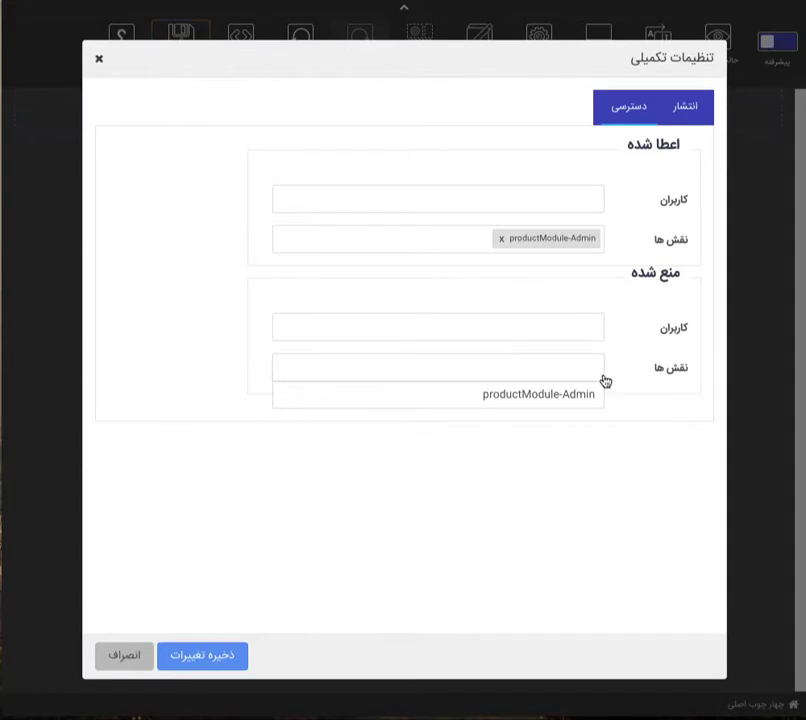
{"action": "left_click", "coordinate": [555, 334]}
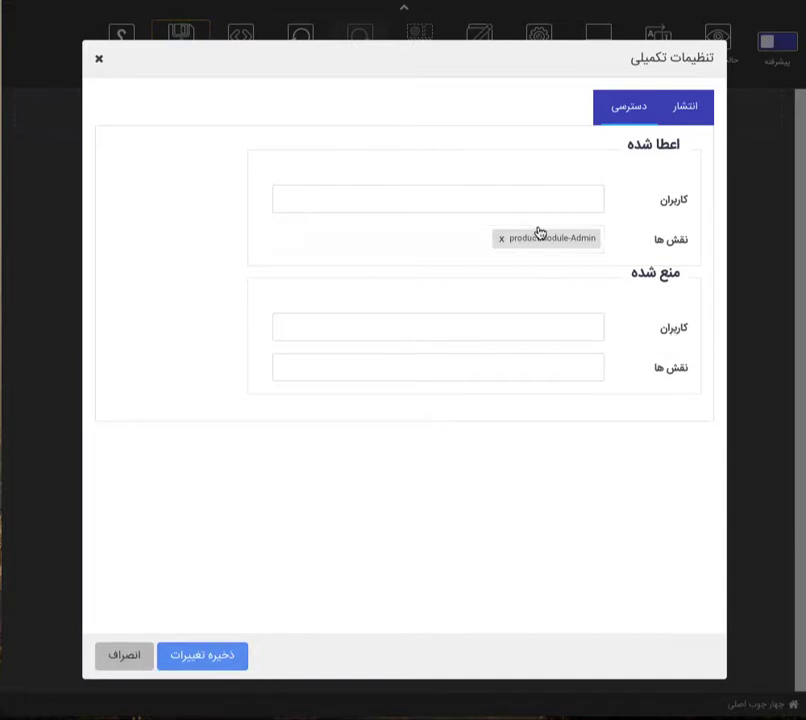
Remove the productModule-Admin role from the granted access roles and save the supplementary settings.
{"action": "left_click", "coordinate": [505, 243]}
{"action": "left_click", "coordinate": [505, 243]}
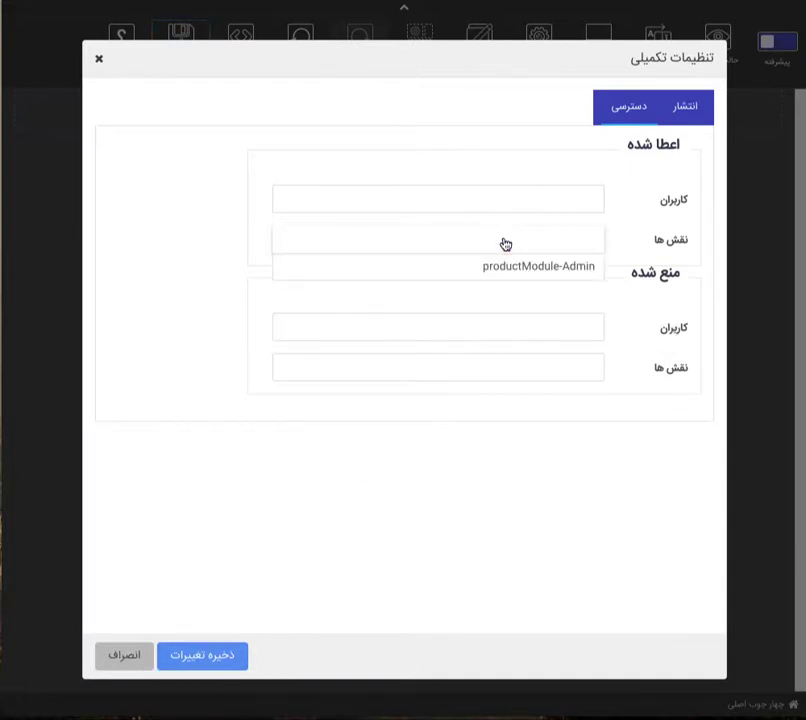
{"action": "left_click", "coordinate": [221, 665]}
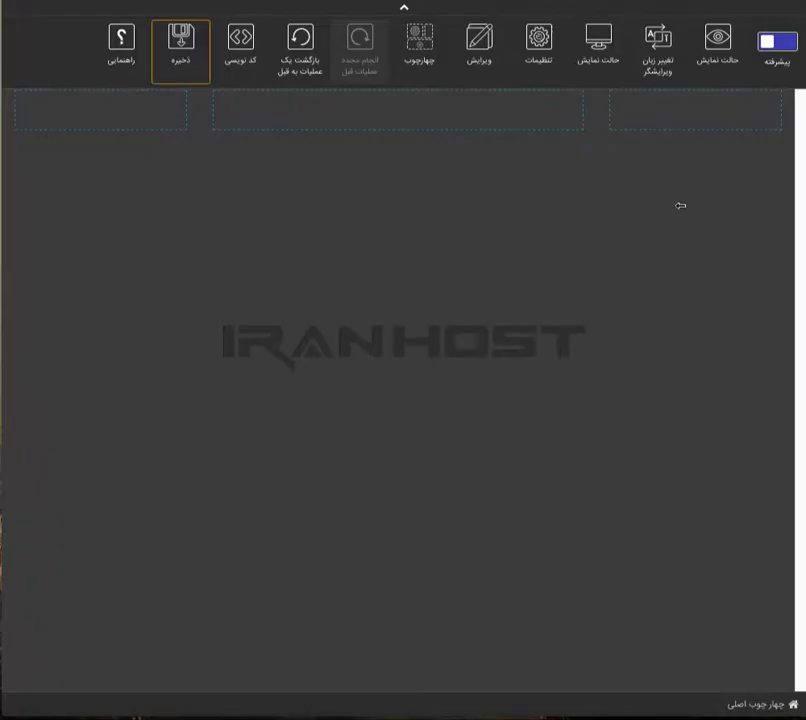
Set bg.jpg as the background image in the page's body settings.
{"action": "left_click", "coordinate": [547, 72]}
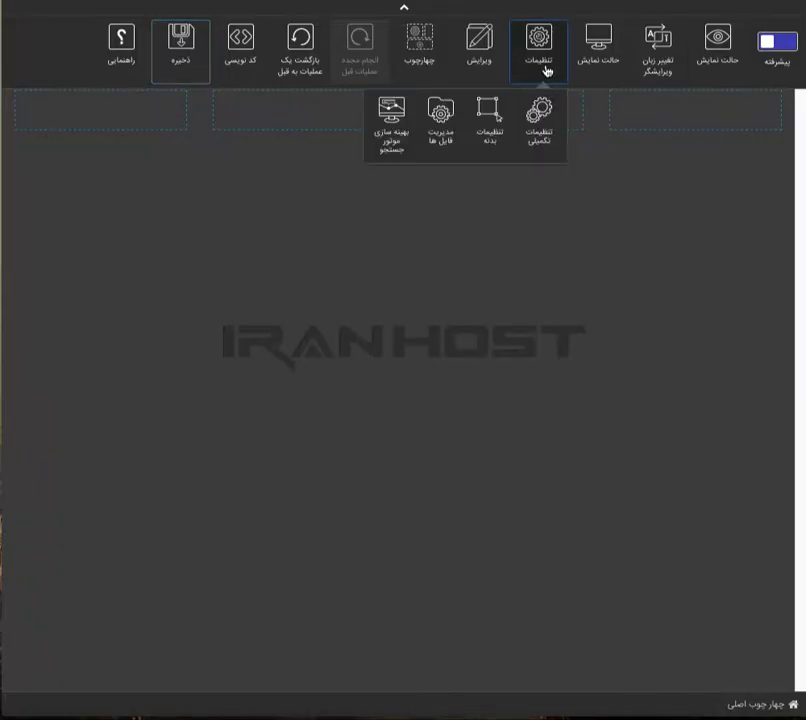
{"action": "left_click", "coordinate": [497, 137]}
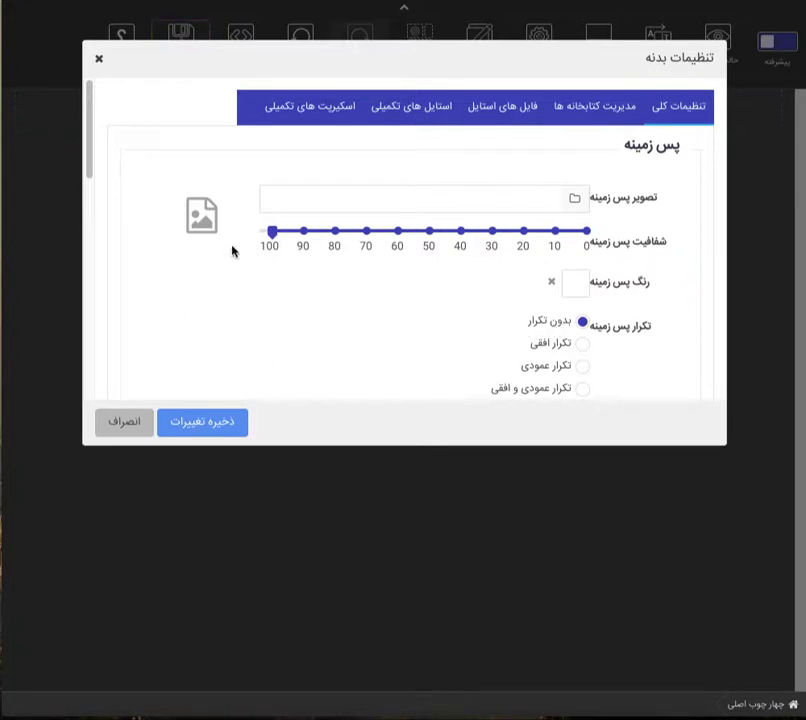
{"action": "left_click", "coordinate": [577, 203]}
{"action": "scroll", "coordinate": [508, 268], "scroll_direction": "down", "scroll_amount": 3}
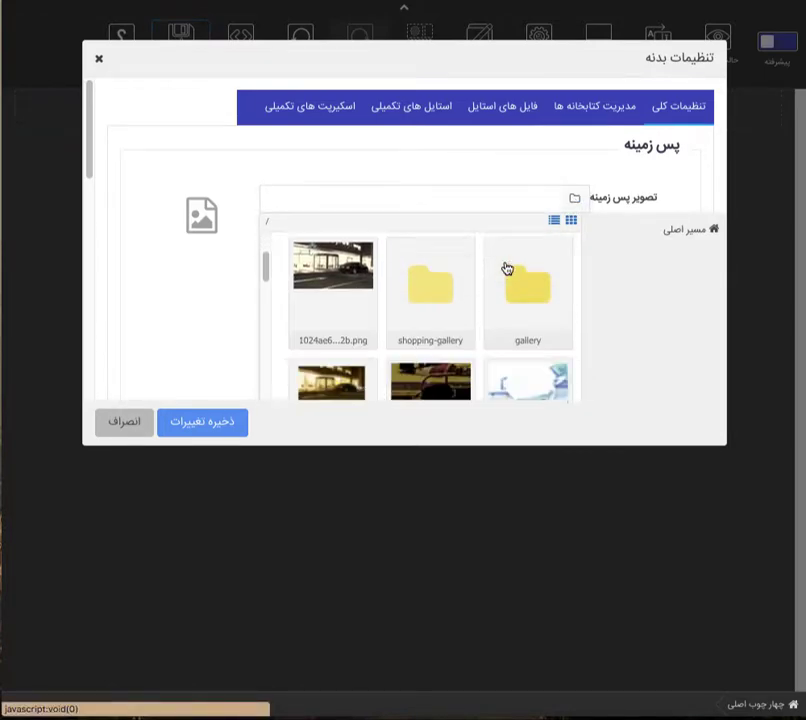
{"action": "scroll", "coordinate": [507, 268], "scroll_direction": "down", "scroll_amount": 5}
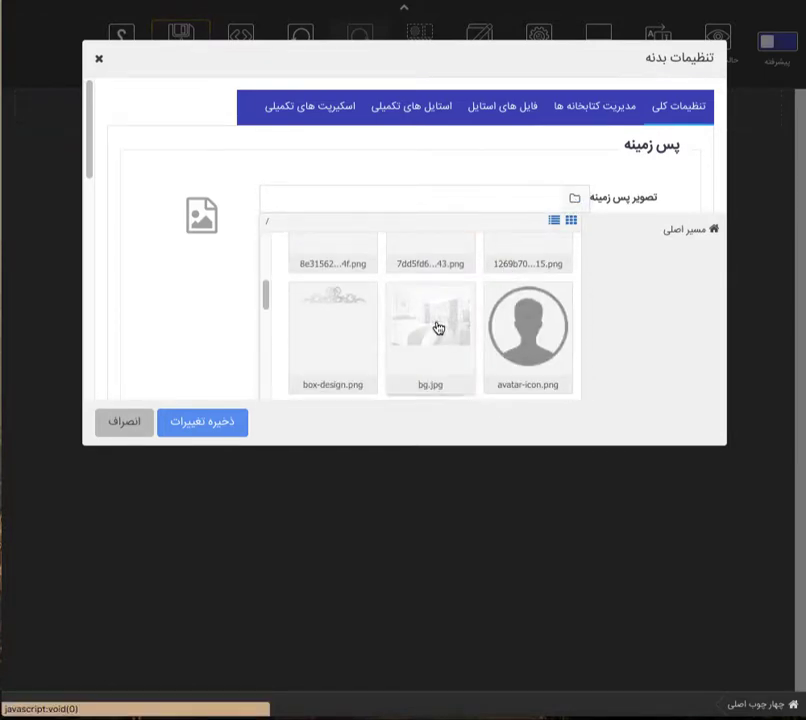
{"action": "left_click", "coordinate": [438, 328]}
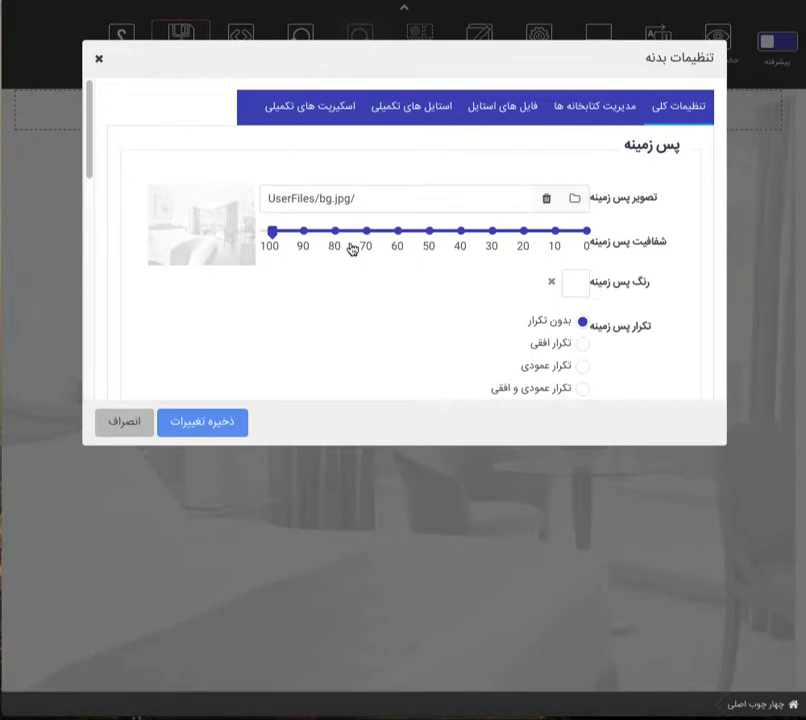
Set the body background size to Cover and look over the background color, position and body frame spacing options.
{"action": "scroll", "coordinate": [666, 281], "scroll_direction": "down", "scroll_amount": 2}
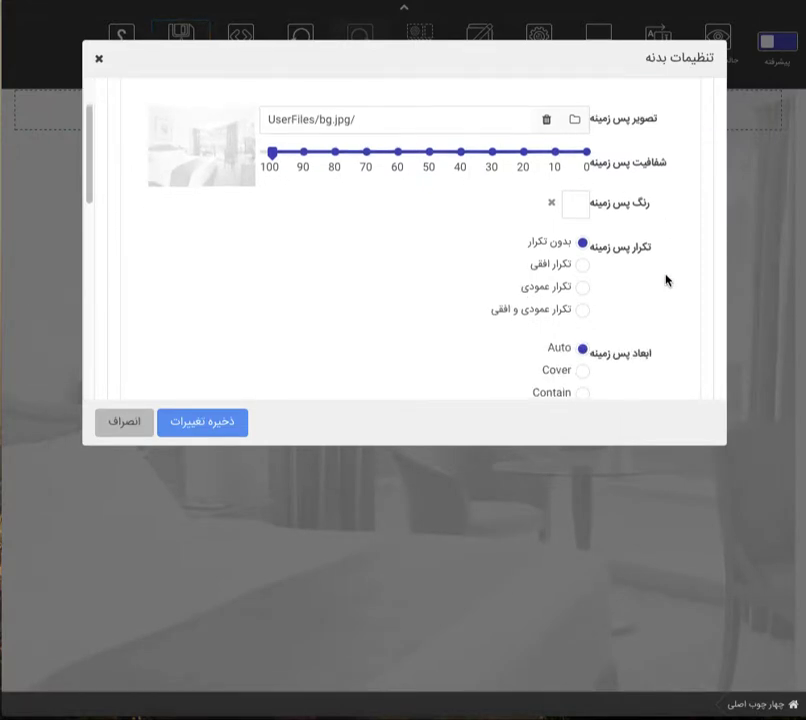
{"action": "left_click", "coordinate": [579, 207]}
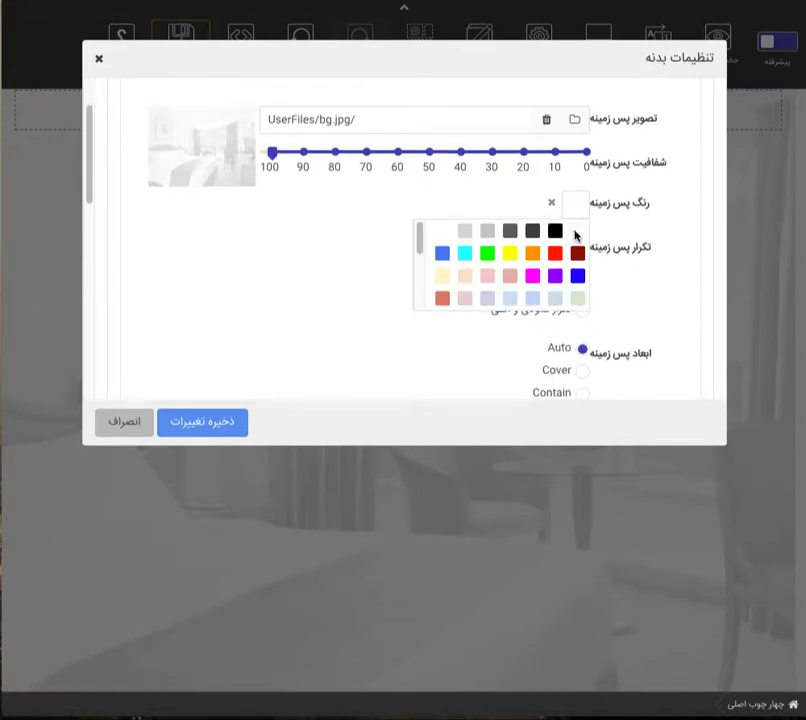
{"action": "left_click", "coordinate": [617, 299]}
{"action": "scroll", "coordinate": [606, 324], "scroll_direction": "down", "scroll_amount": 1}
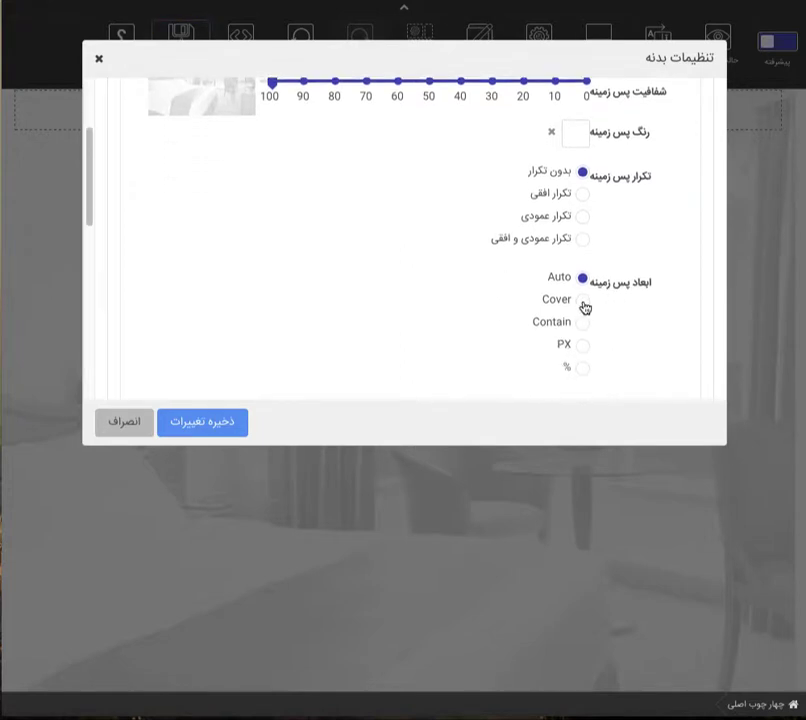
{"action": "left_click", "coordinate": [583, 302]}
{"action": "scroll", "coordinate": [620, 310], "scroll_direction": "down", "scroll_amount": 3}
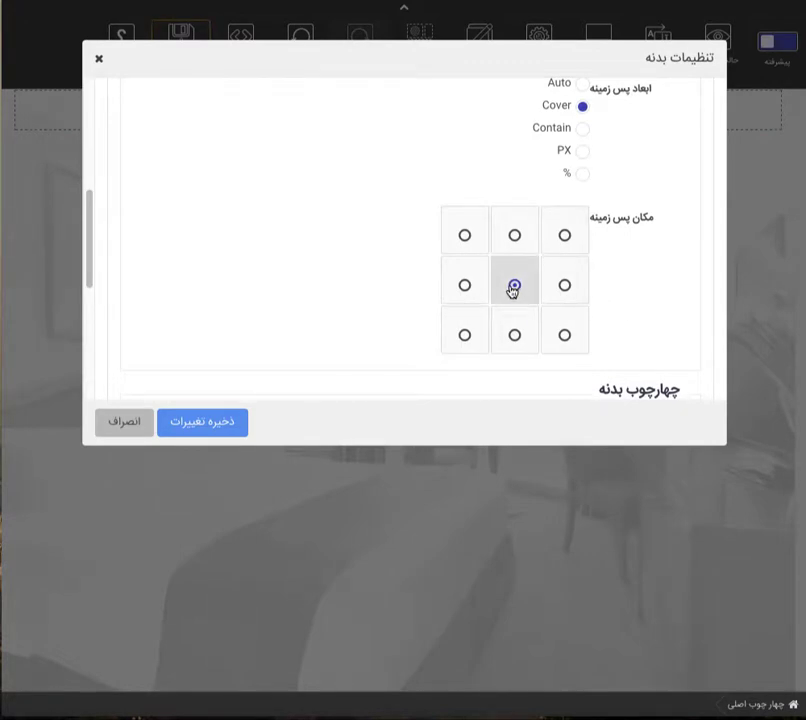
{"action": "scroll", "coordinate": [643, 290], "scroll_direction": "down", "scroll_amount": 4}
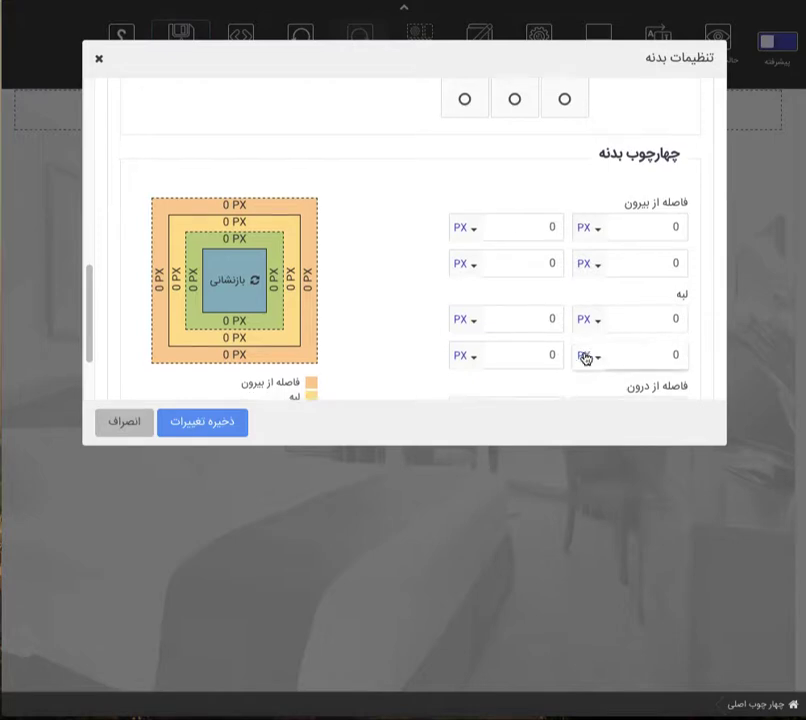
{"action": "scroll", "coordinate": [583, 355], "scroll_direction": "down", "scroll_amount": 2}
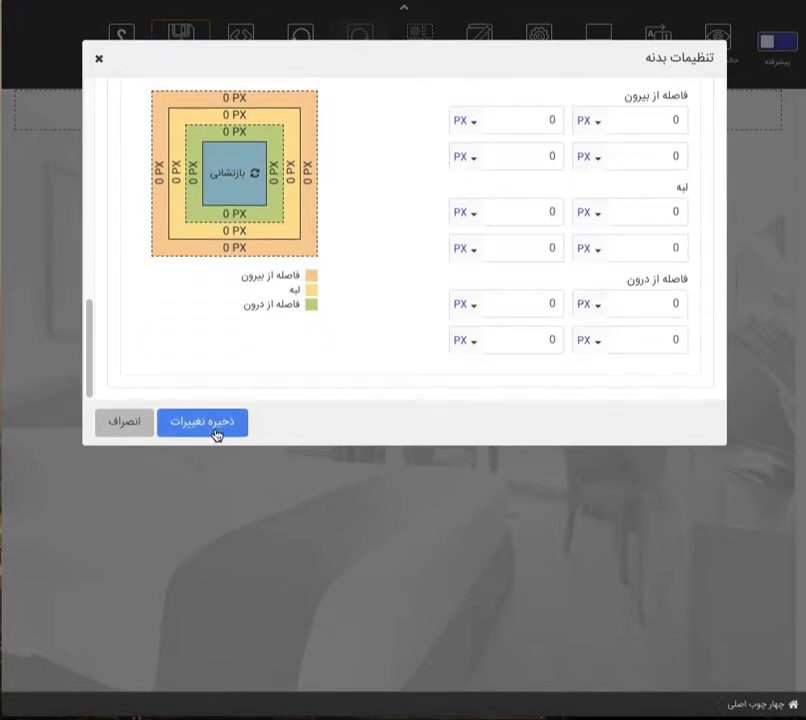
{"action": "scroll", "coordinate": [459, 320], "scroll_direction": "up", "scroll_amount": 10}
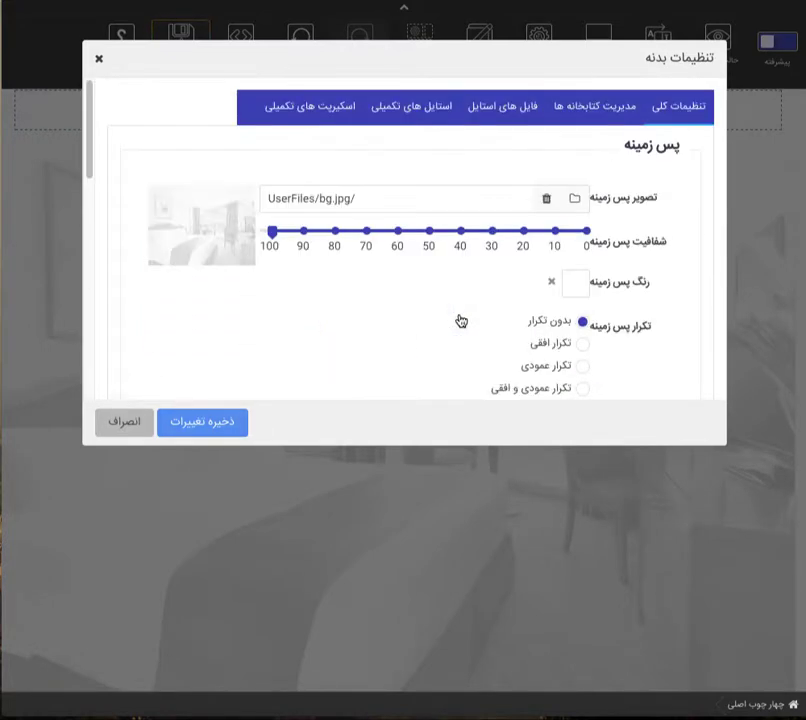
Review the body's libraries, style files, additional styles and additional scripts, and save the body settings.
{"action": "left_click", "coordinate": [598, 112]}
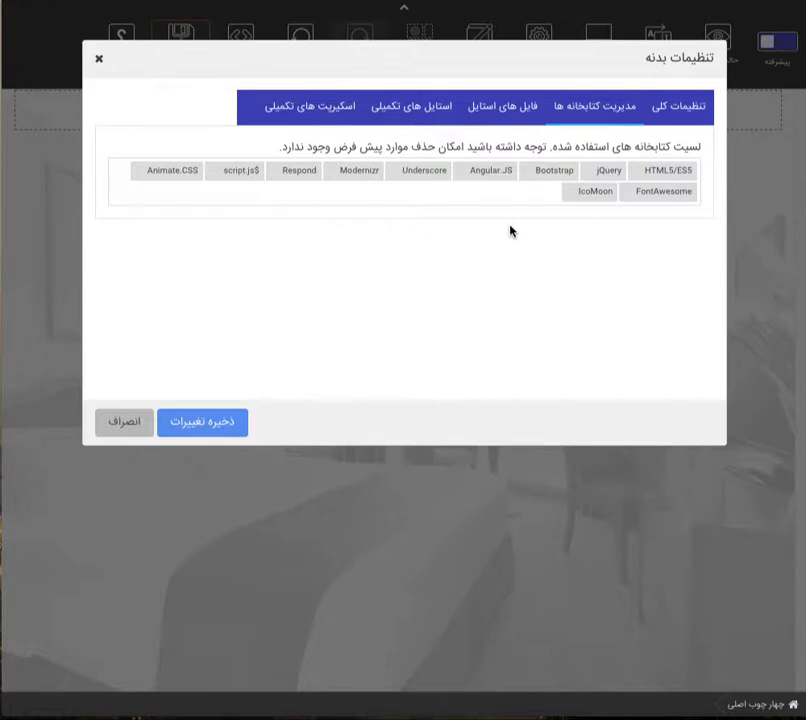
{"action": "left_click", "coordinate": [499, 125]}
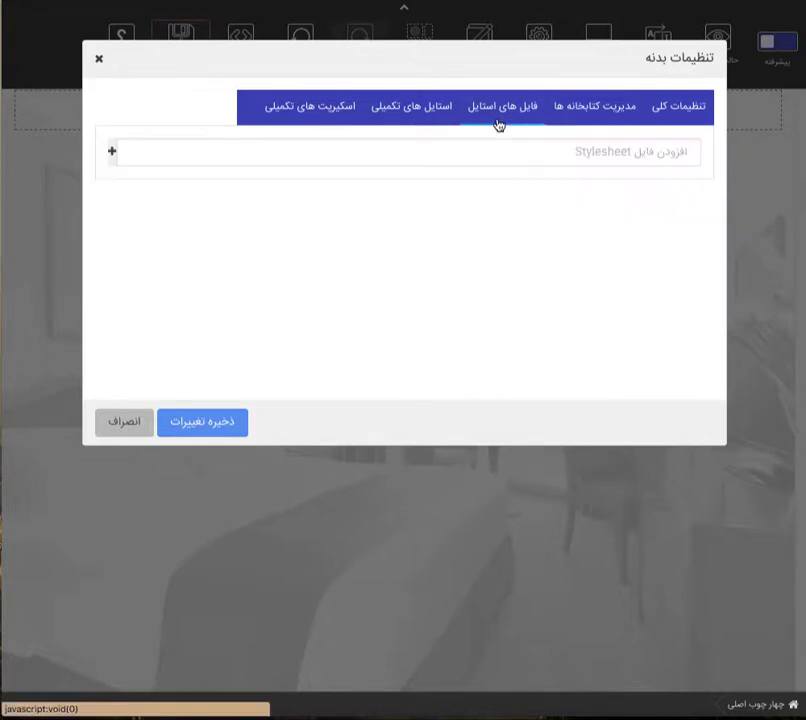
{"action": "left_click", "coordinate": [657, 156]}
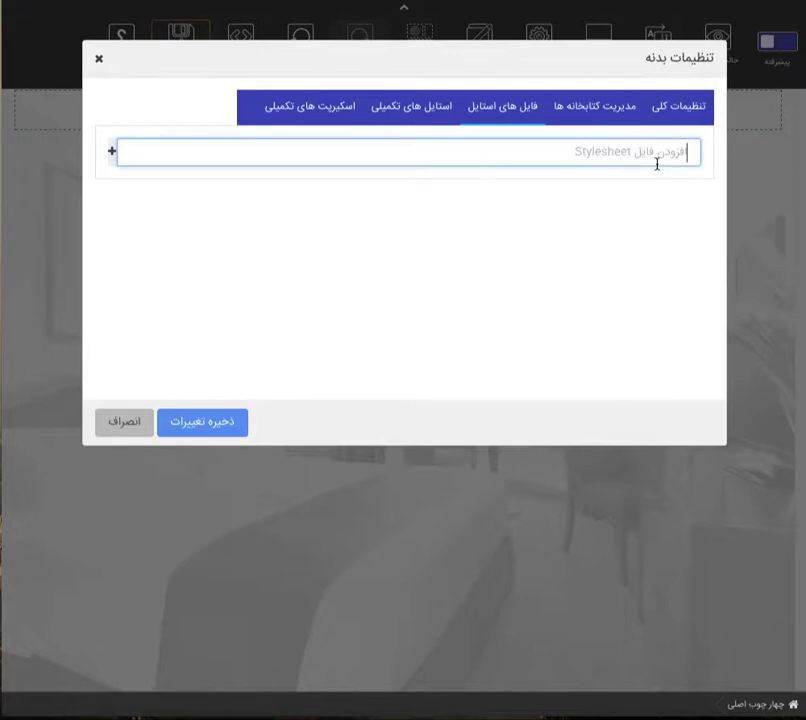
{"action": "left_click", "coordinate": [408, 119]}
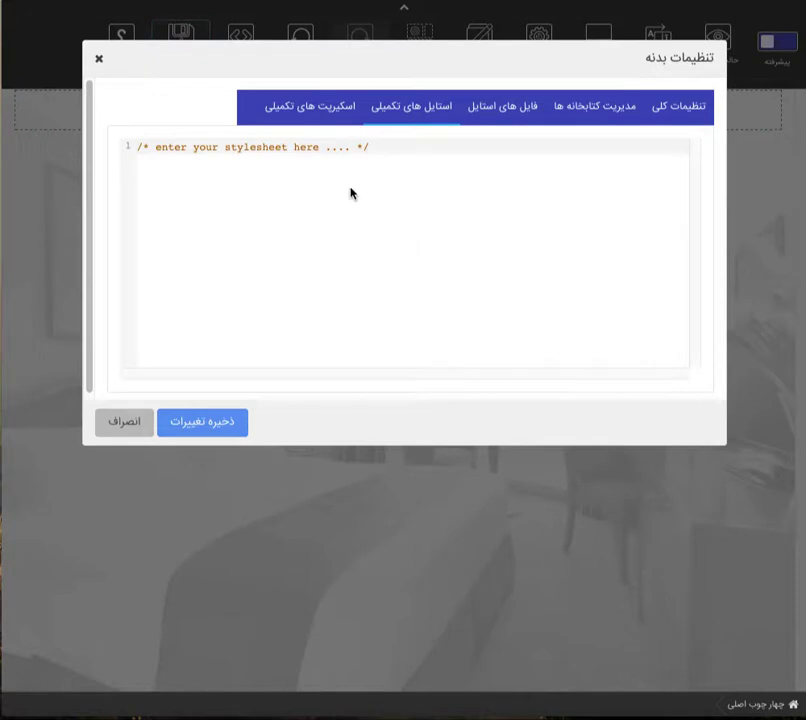
{"action": "left_click", "coordinate": [323, 123]}
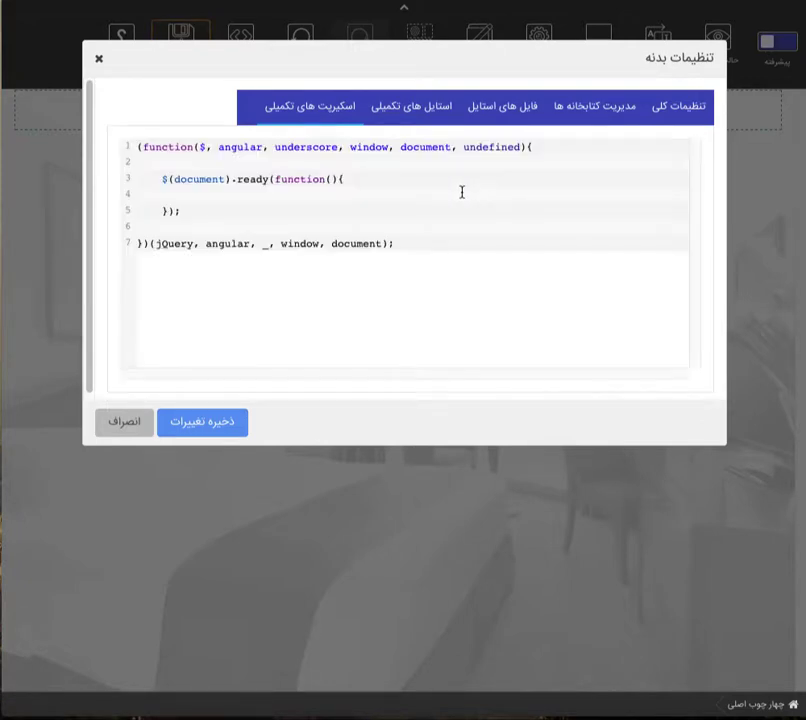
{"action": "left_click", "coordinate": [199, 423]}
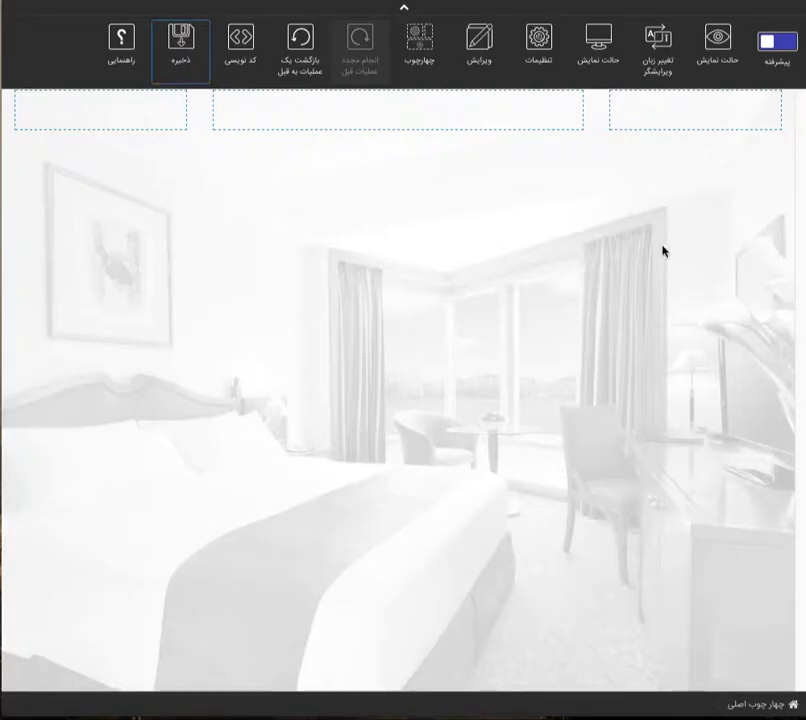
{"action": "left_click", "coordinate": [649, 122]}
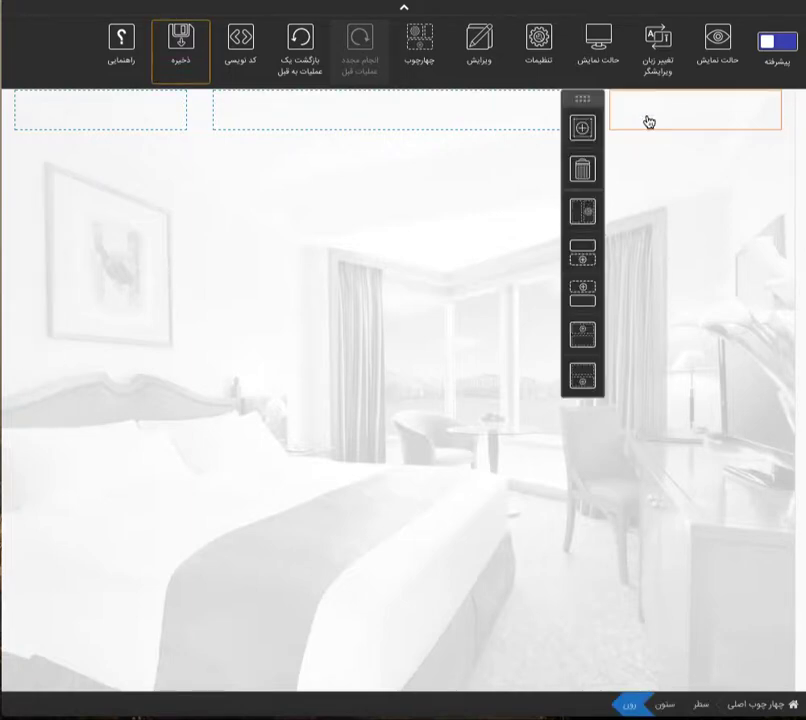
{"action": "left_click", "coordinate": [537, 45]}
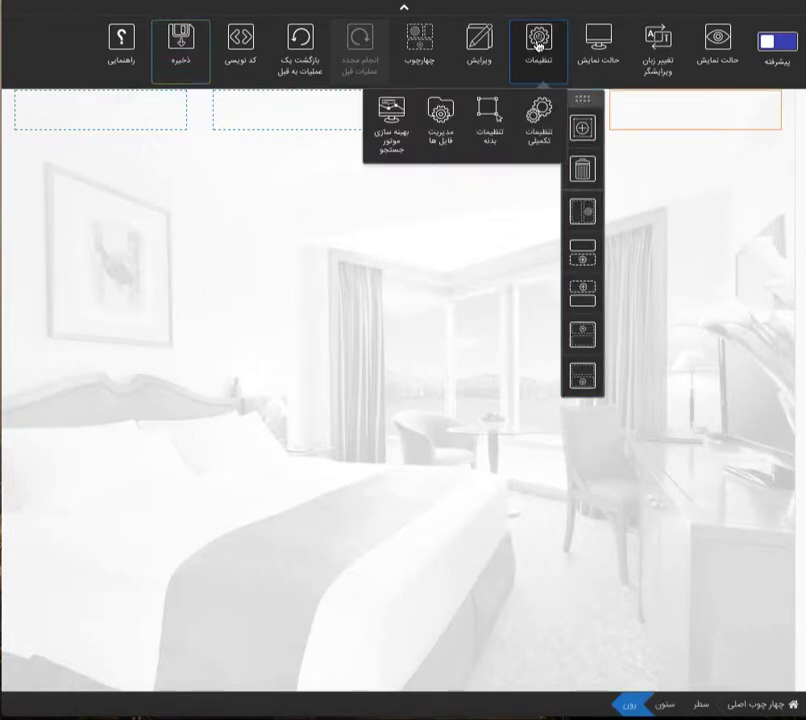
{"action": "left_click", "coordinate": [547, 121]}
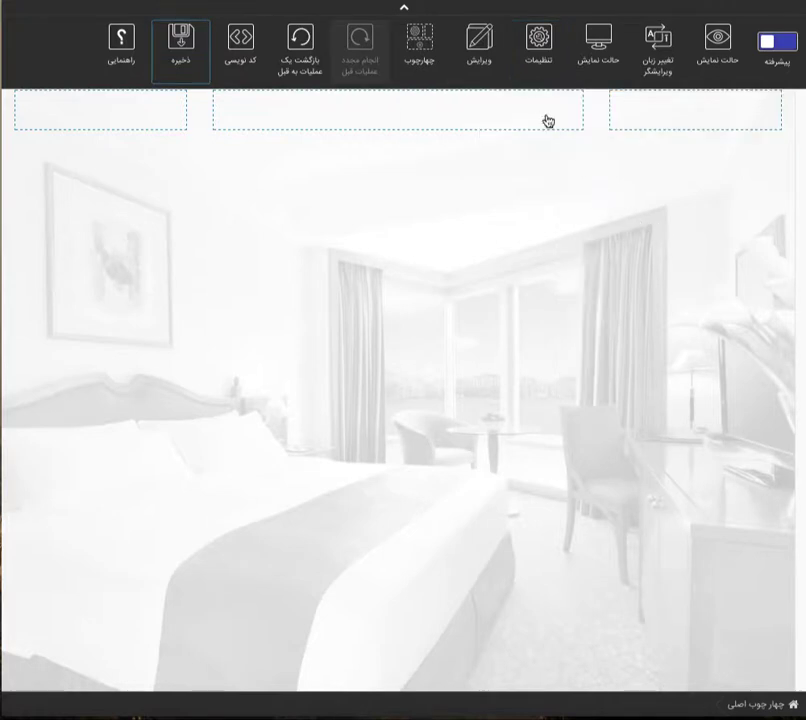
Open the second taxi photo (taxi-se...-2.jpg) from the site's file manager in the image editor.
{"action": "left_click", "coordinate": [528, 60]}
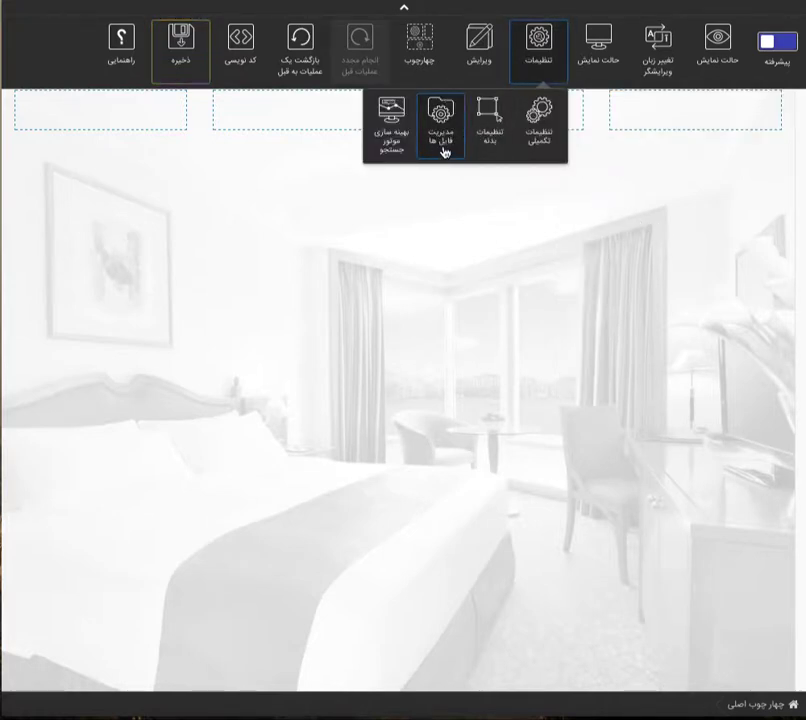
{"action": "left_click", "coordinate": [444, 150]}
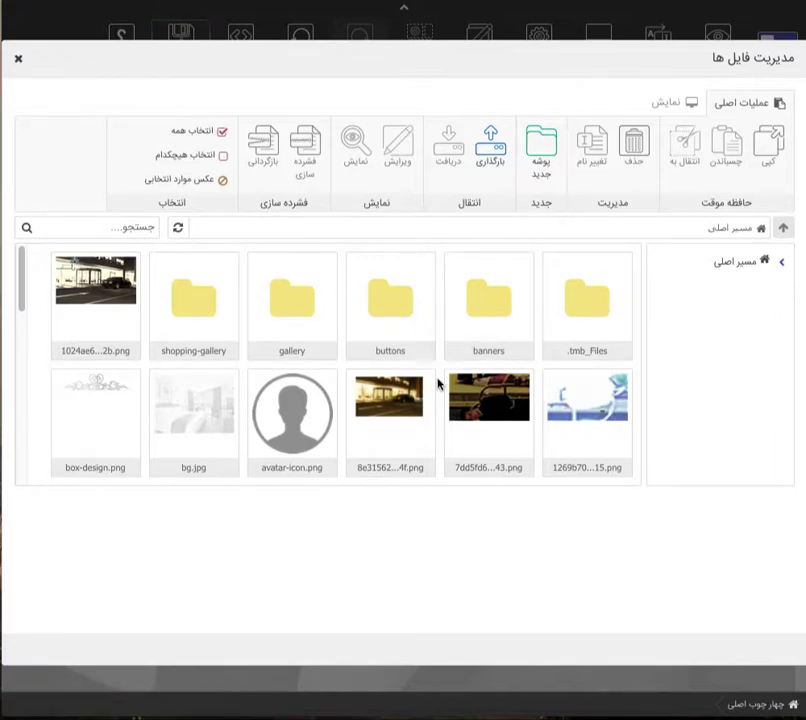
{"action": "scroll", "coordinate": [438, 382], "scroll_direction": "down", "scroll_amount": 1}
{"action": "scroll", "coordinate": [437, 383], "scroll_direction": "down", "scroll_amount": 1}
{"action": "scroll", "coordinate": [437, 383], "scroll_direction": "down", "scroll_amount": 5}
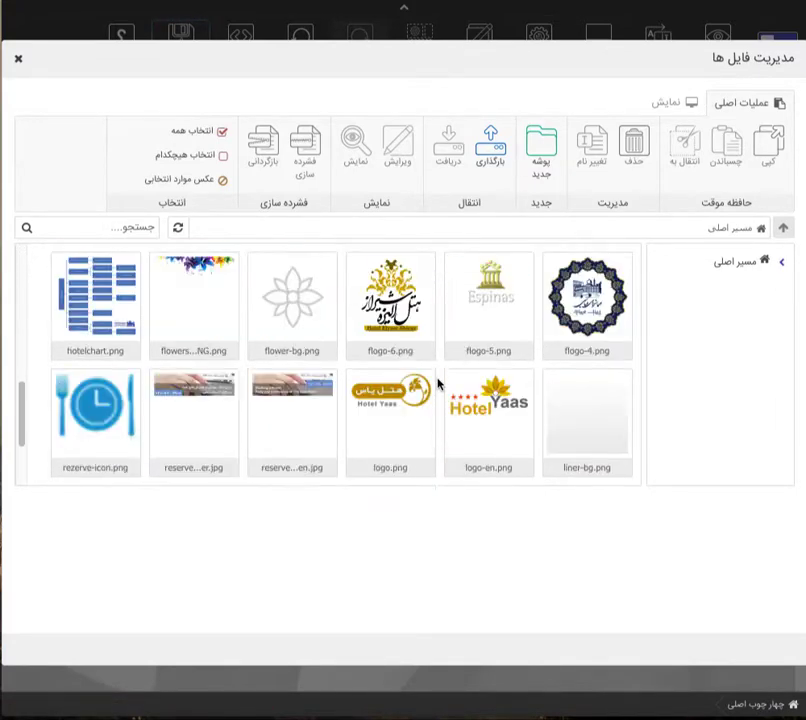
{"action": "scroll", "coordinate": [437, 383], "scroll_direction": "down", "scroll_amount": 3}
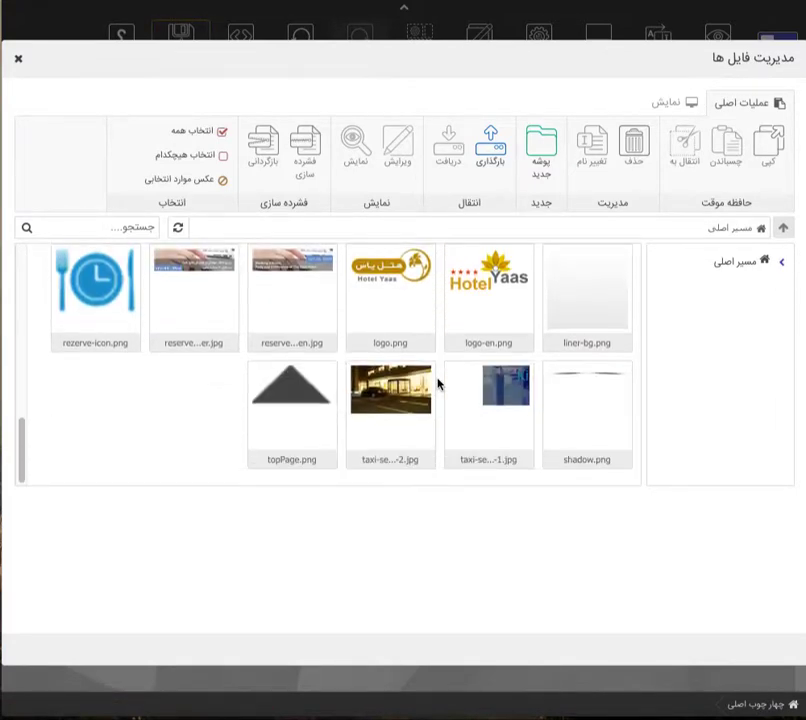
{"action": "left_click", "coordinate": [389, 404]}
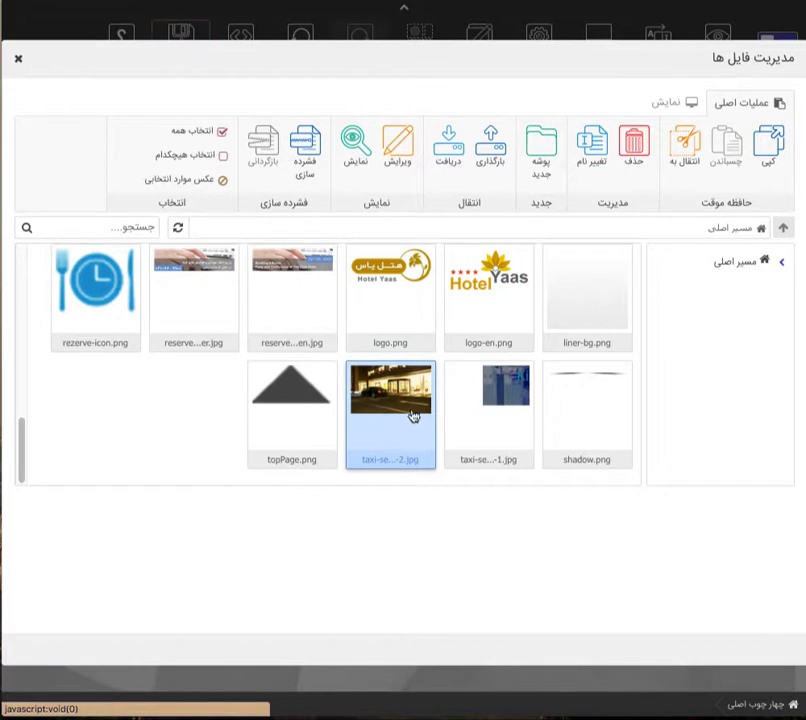
{"action": "left_click", "coordinate": [404, 163]}
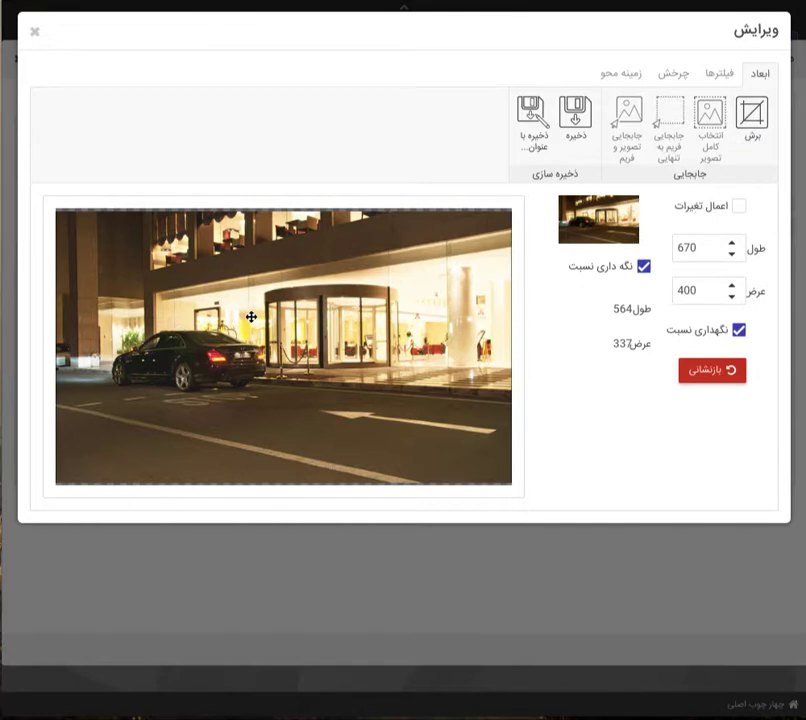
Enable cropping and size the crop frame to about 393 by 235 around the car and the building entrance.
{"action": "left_click", "coordinate": [751, 134]}
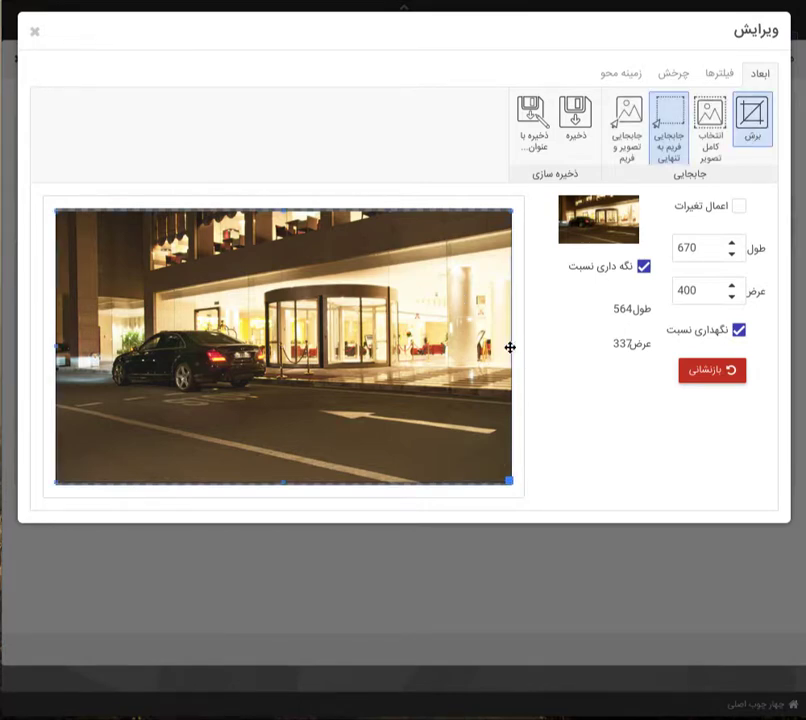
{"action": "left_click_drag", "start_coordinate": [510, 347], "coordinate": [371, 340]}
{"action": "left_click_drag", "start_coordinate": [254, 313], "coordinate": [302, 357]}
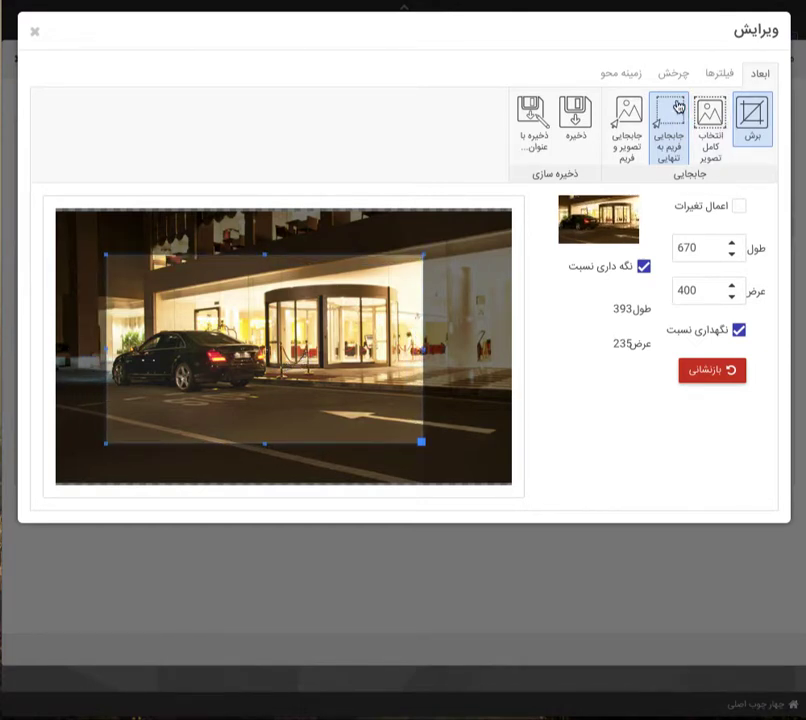
Apply the blur filter to the photo with a strength of 6.
{"action": "left_click", "coordinate": [710, 82]}
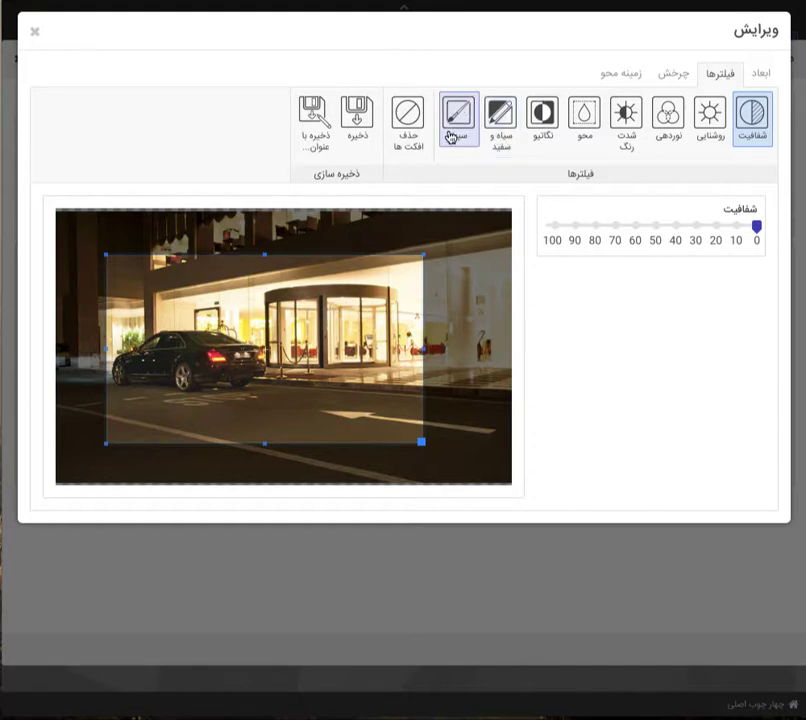
{"action": "left_click", "coordinate": [583, 133]}
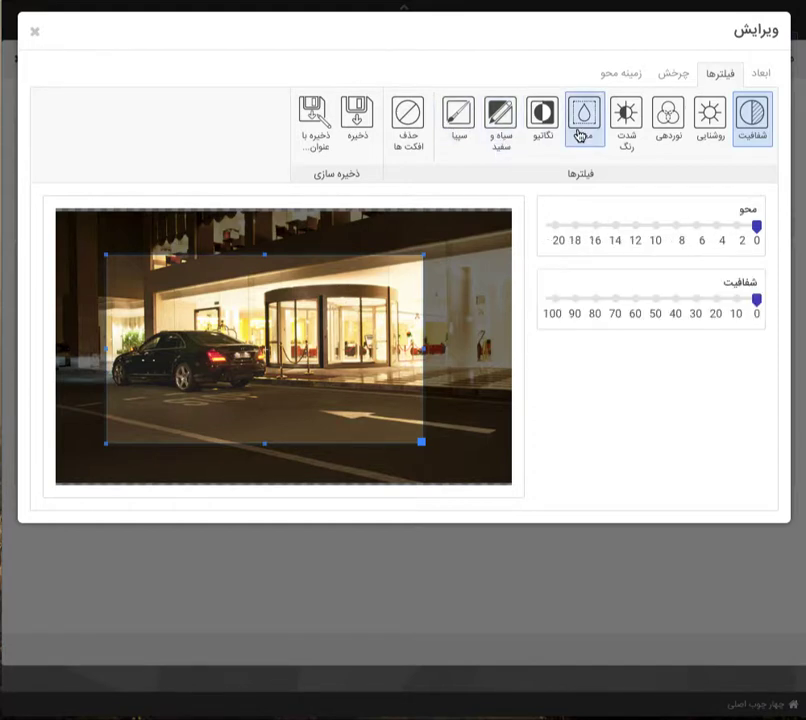
{"action": "left_click", "coordinate": [717, 228]}
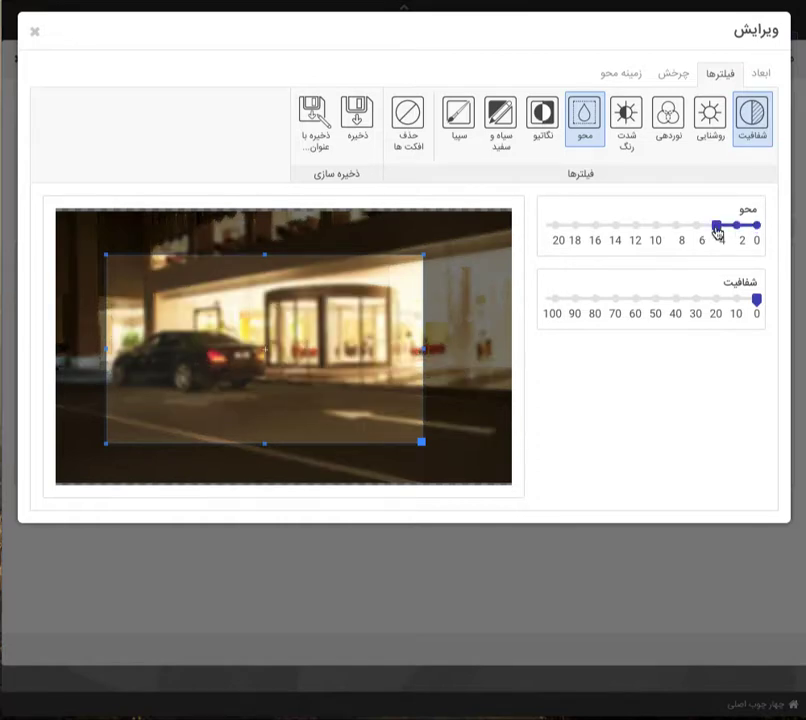
{"action": "left_click", "coordinate": [697, 228]}
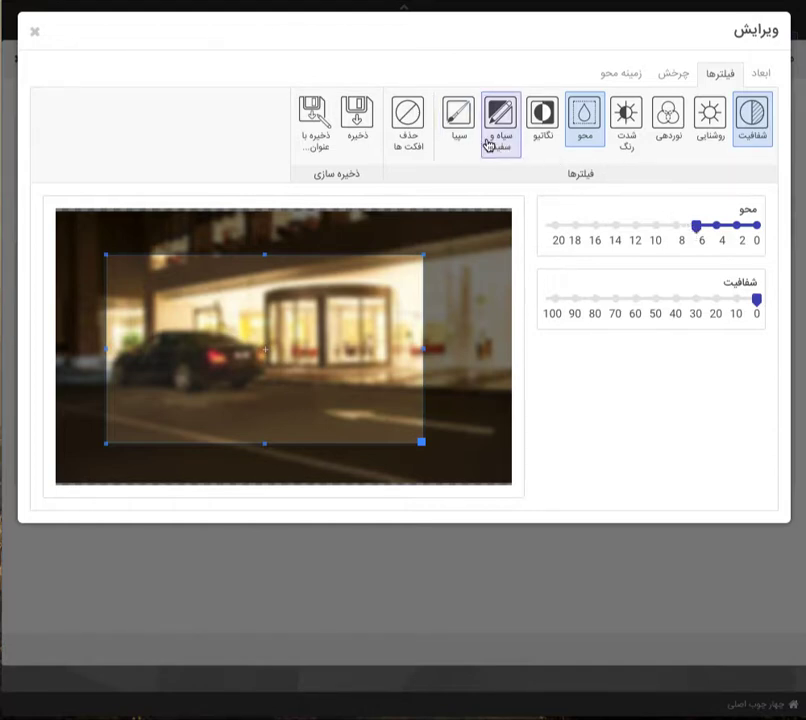
Try the sepia, black-and-white and negative filters on the photo, ending with black-and-white.
{"action": "left_click", "coordinate": [455, 145]}
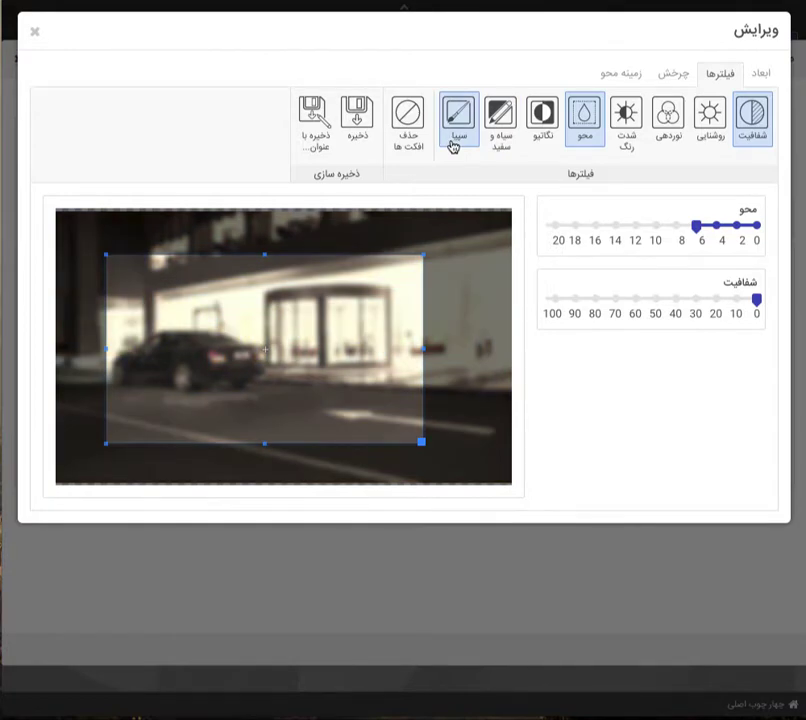
{"action": "left_click", "coordinate": [487, 147]}
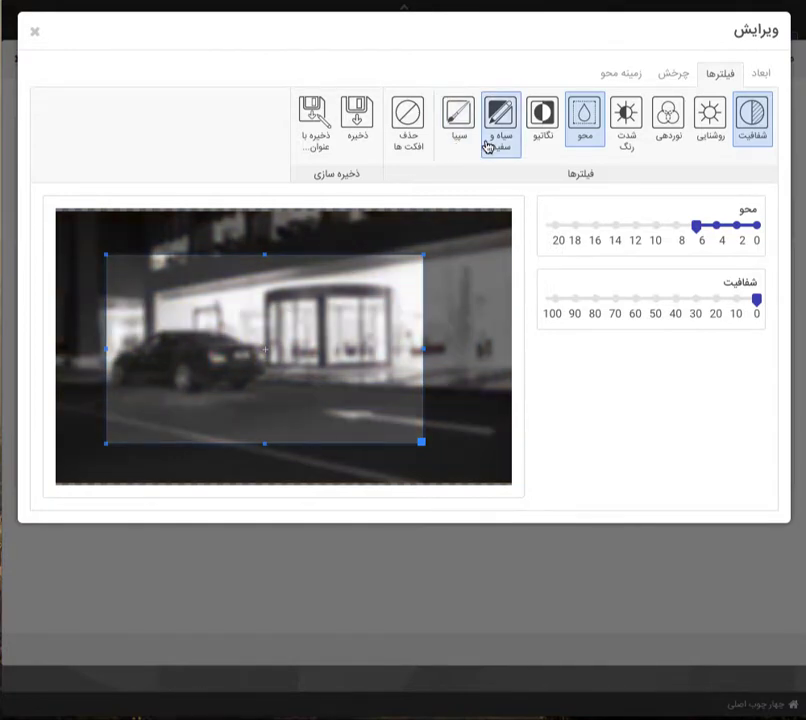
{"action": "left_click", "coordinate": [537, 144]}
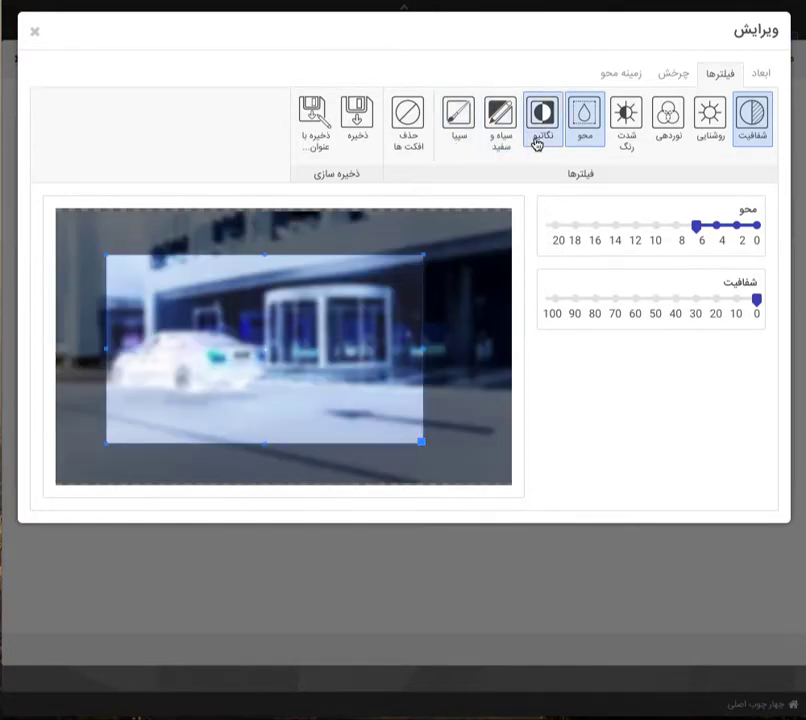
{"action": "left_click", "coordinate": [502, 147]}
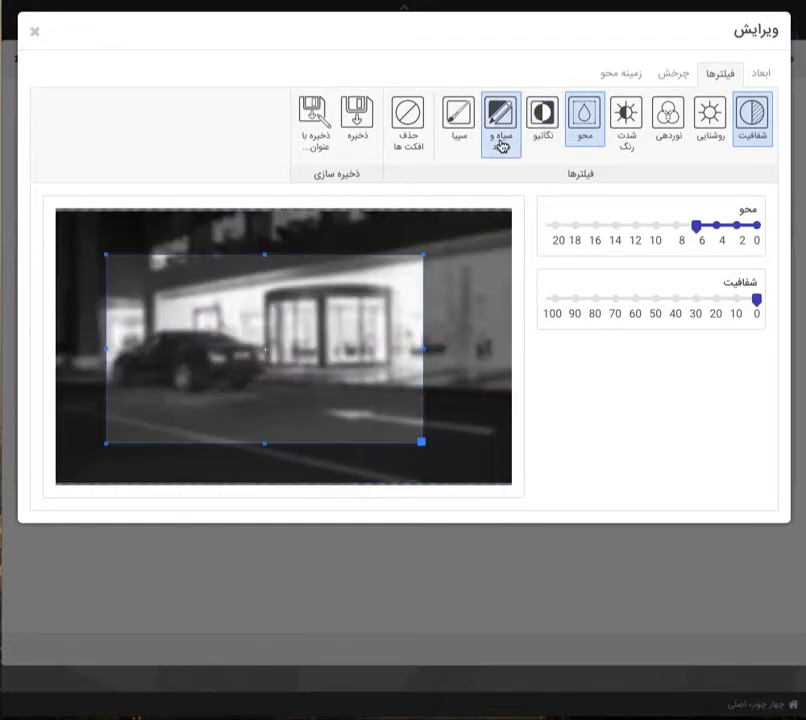
Mirror the photo horizontally.
{"action": "left_click", "coordinate": [674, 89]}
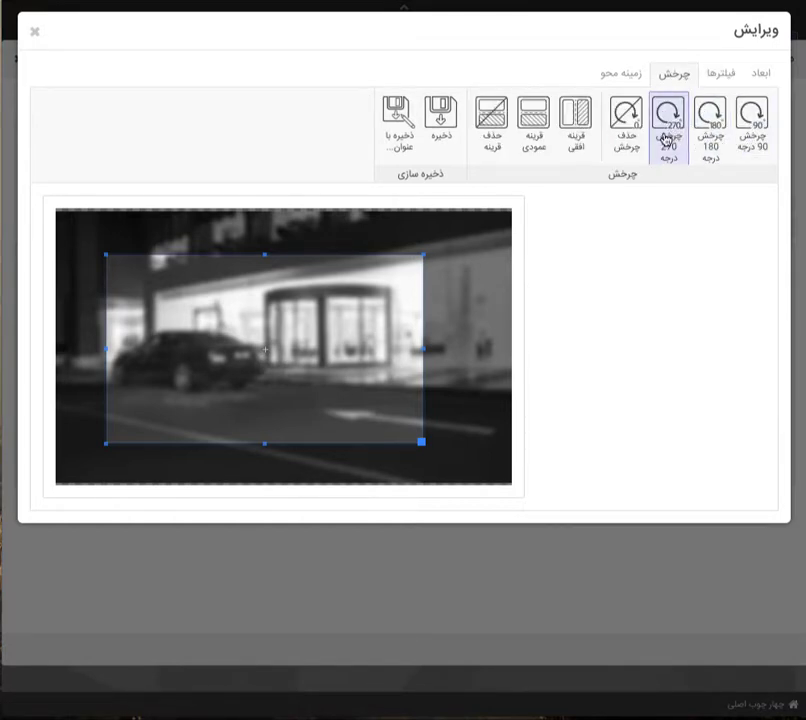
{"action": "left_click", "coordinate": [578, 122]}
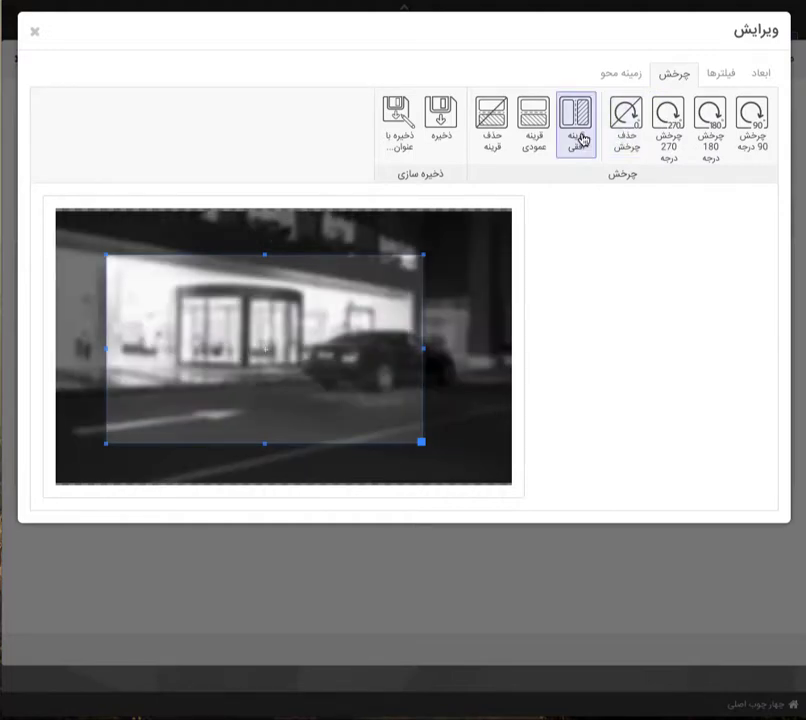
Try choosing a watermark image from the server and from the computer, and cancel the file selection.
{"action": "left_click", "coordinate": [628, 80]}
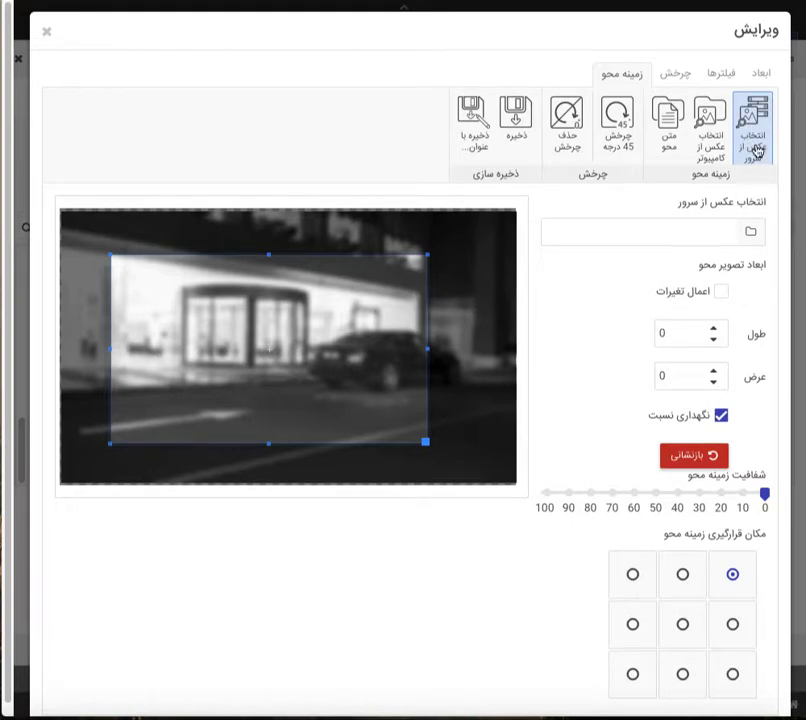
{"action": "left_click", "coordinate": [750, 234]}
{"action": "left_click", "coordinate": [749, 244]}
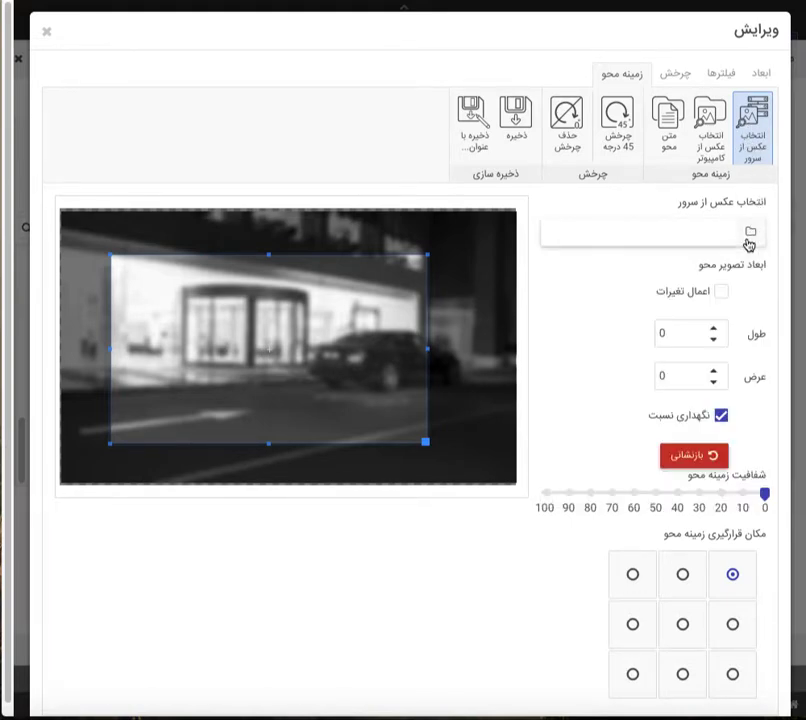
{"action": "left_click", "coordinate": [711, 137]}
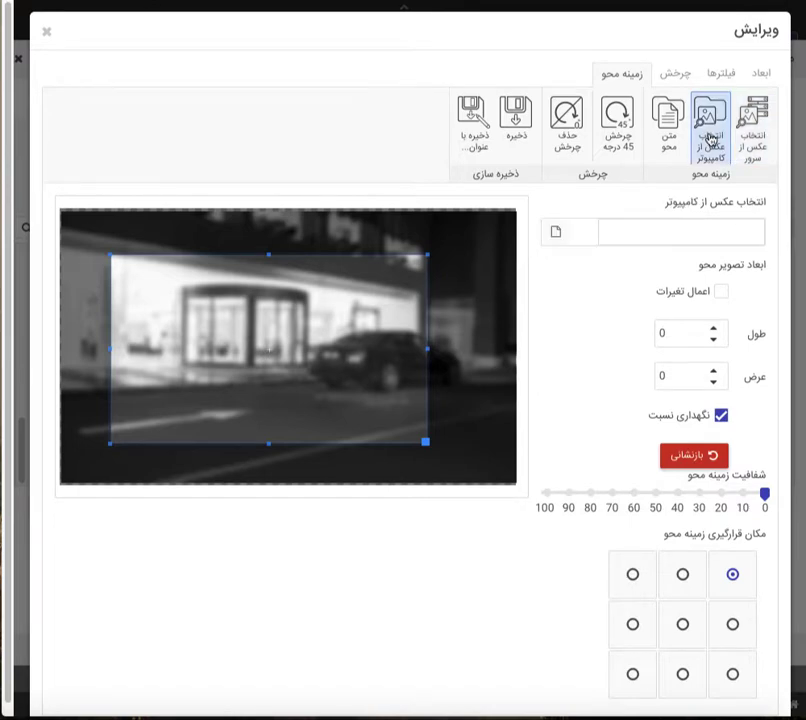
{"action": "left_click", "coordinate": [564, 238]}
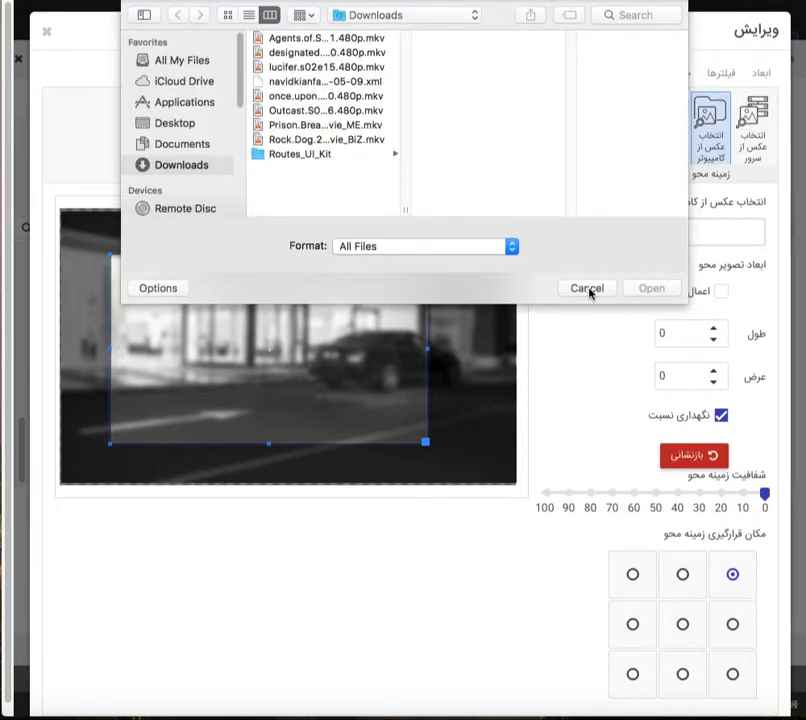
{"action": "left_click", "coordinate": [588, 289]}
Add a text watermark with the personal website's name to the photo and set its font size to 100.
{"action": "left_click", "coordinate": [672, 140]}
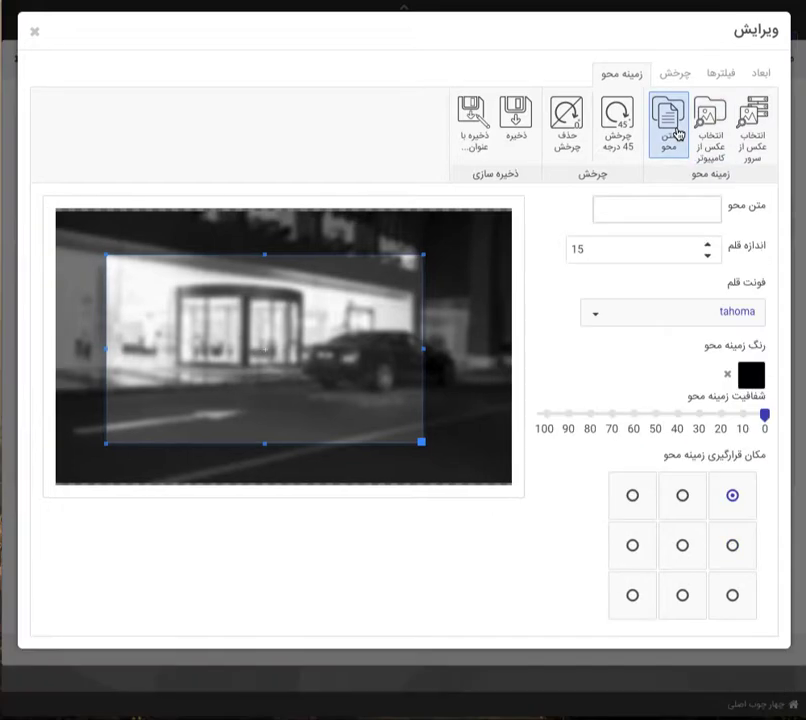
{"action": "left_click", "coordinate": [655, 213]}
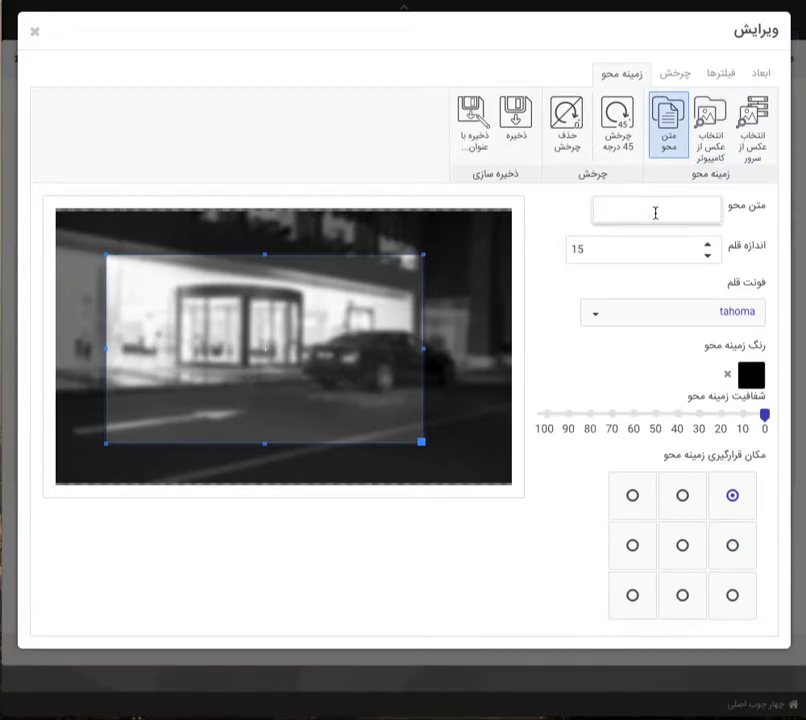
{"action": "type", "text": "Kianfar.me"}
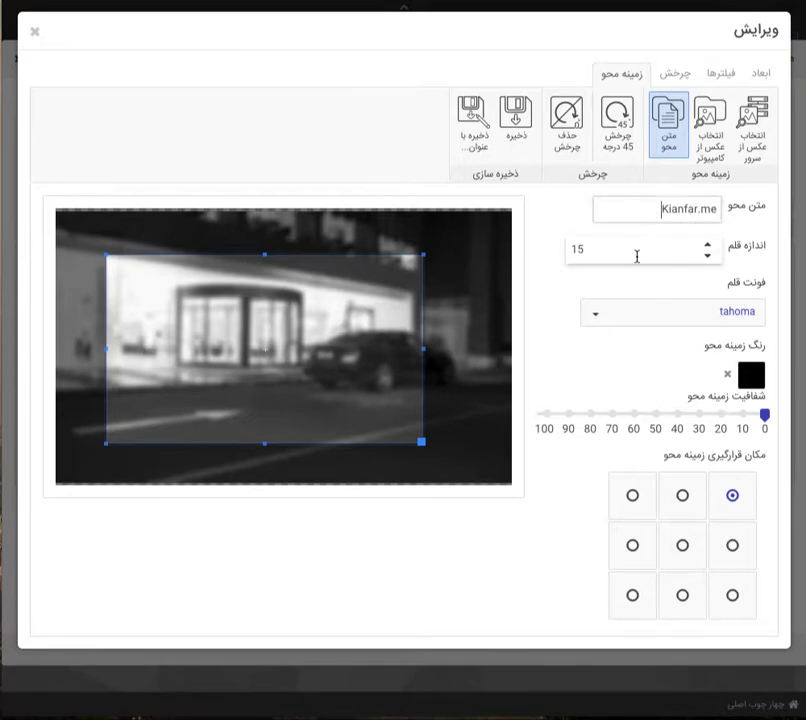
{"action": "double_click", "coordinate": [578, 248]}
{"action": "type", "text": "100"}
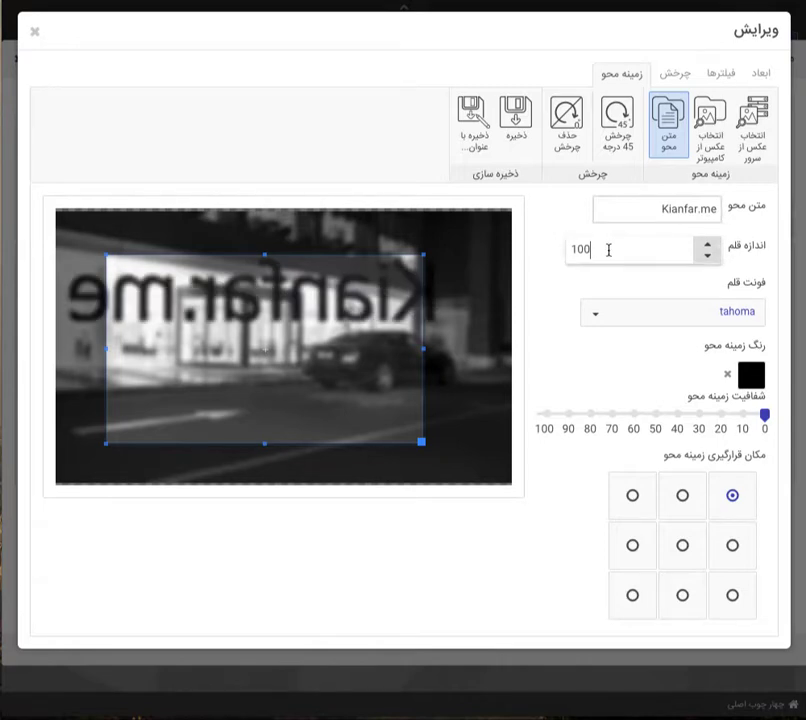
{"action": "left_click_drag", "start_coordinate": [608, 250], "coordinate": [568, 250]}
{"action": "left_click", "coordinate": [604, 282]}
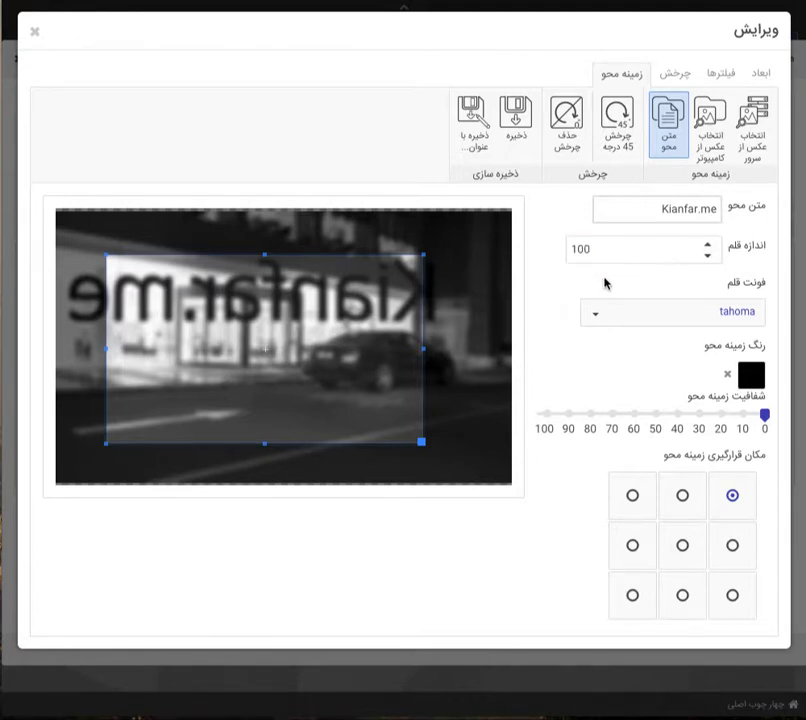
Set the watermark text colour to red and switch the photo's filter to sepia.
{"action": "left_click", "coordinate": [762, 375]}
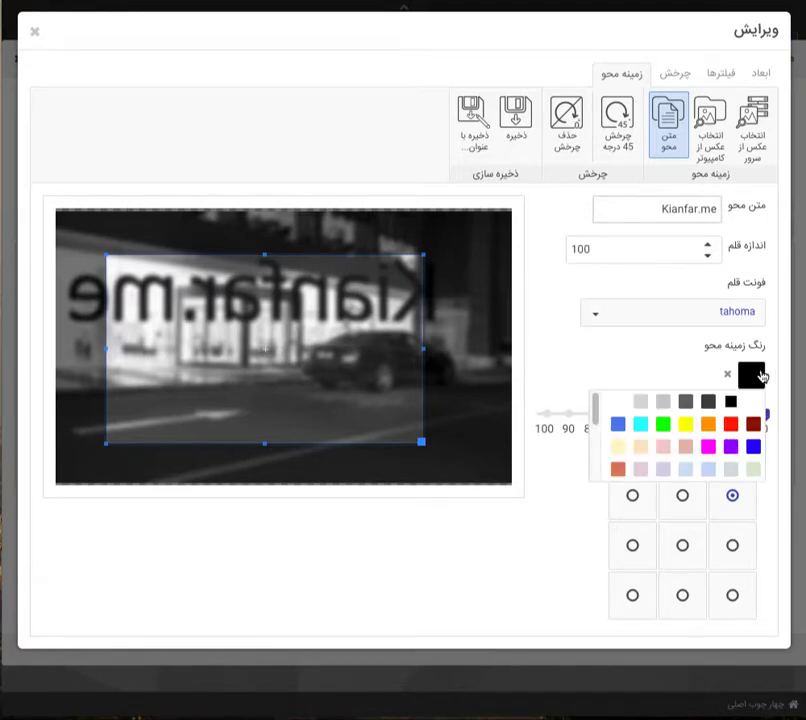
{"action": "left_click", "coordinate": [731, 425]}
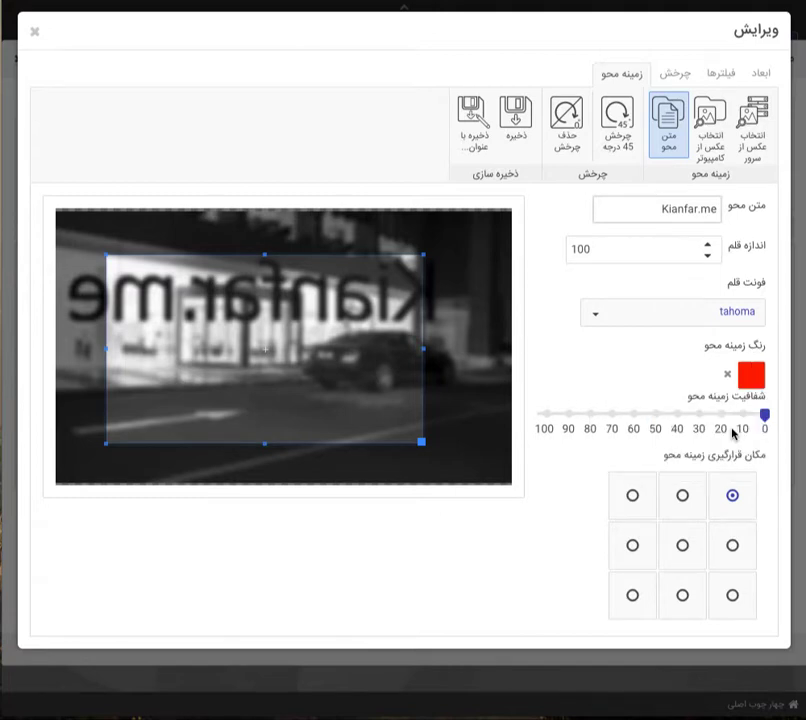
{"action": "left_click", "coordinate": [750, 377]}
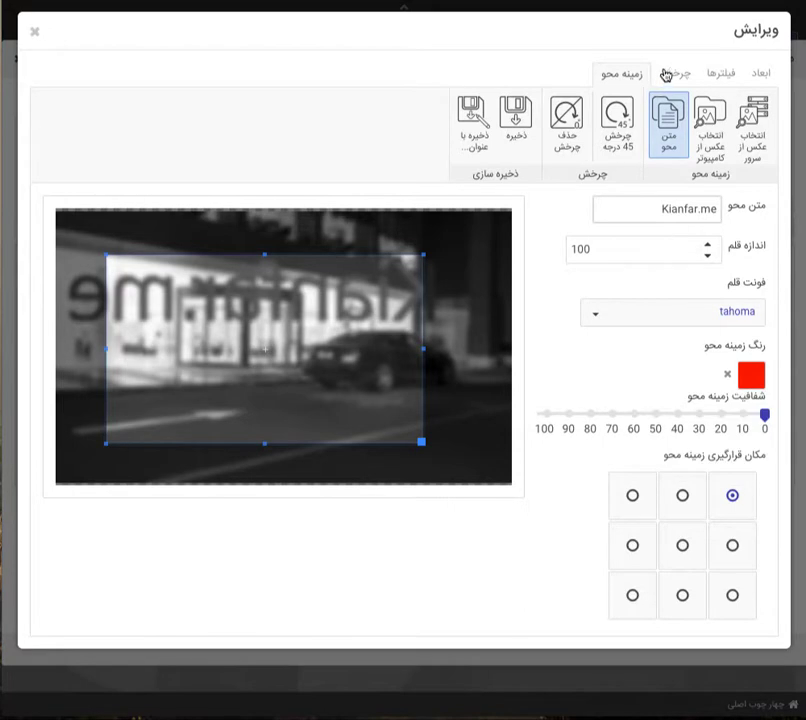
{"action": "left_click", "coordinate": [714, 80]}
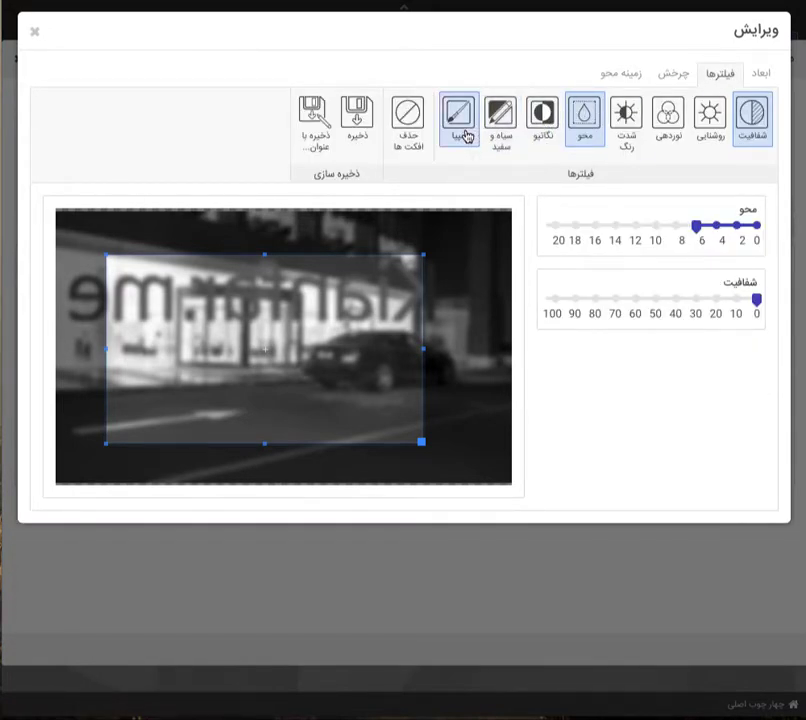
{"action": "left_click", "coordinate": [463, 133]}
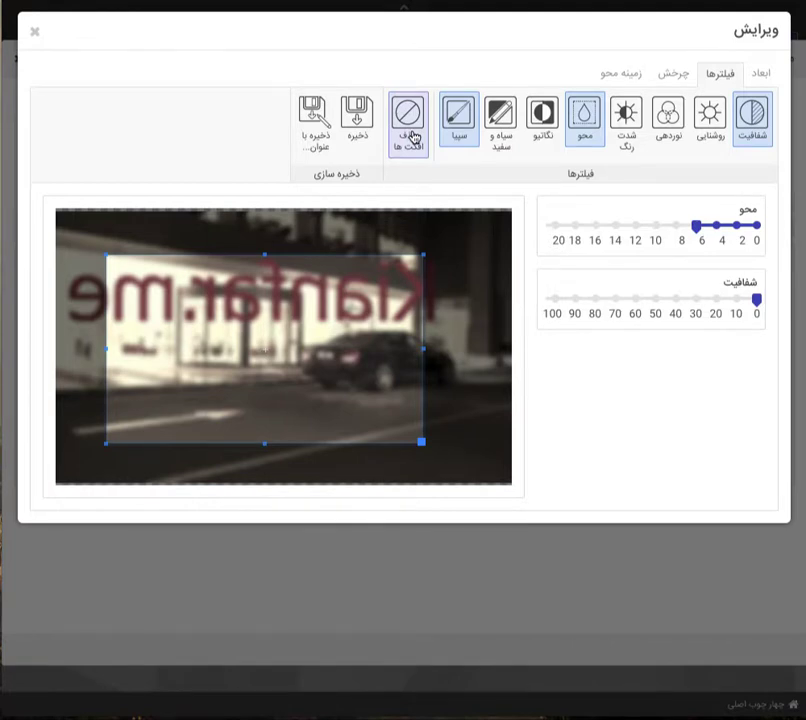
Remove all filter effects from the photo and set its blur to 8.
{"action": "left_click", "coordinate": [414, 137]}
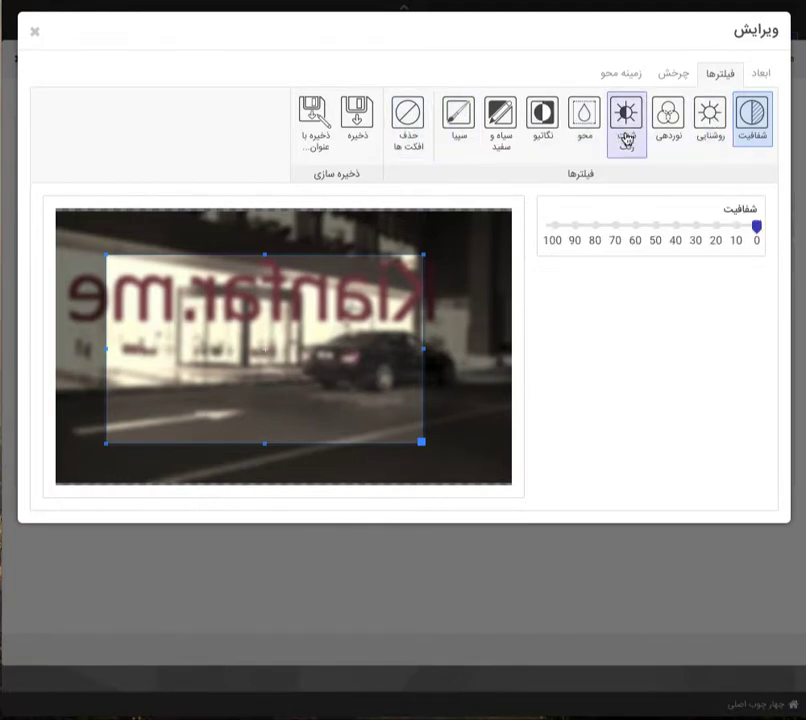
{"action": "left_click", "coordinate": [585, 133]}
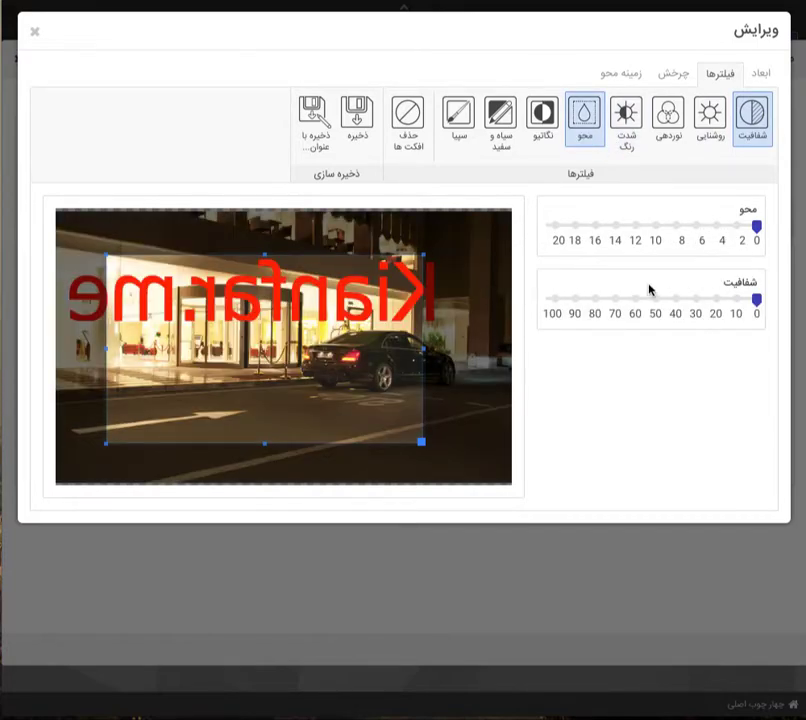
{"action": "left_click", "coordinate": [716, 229]}
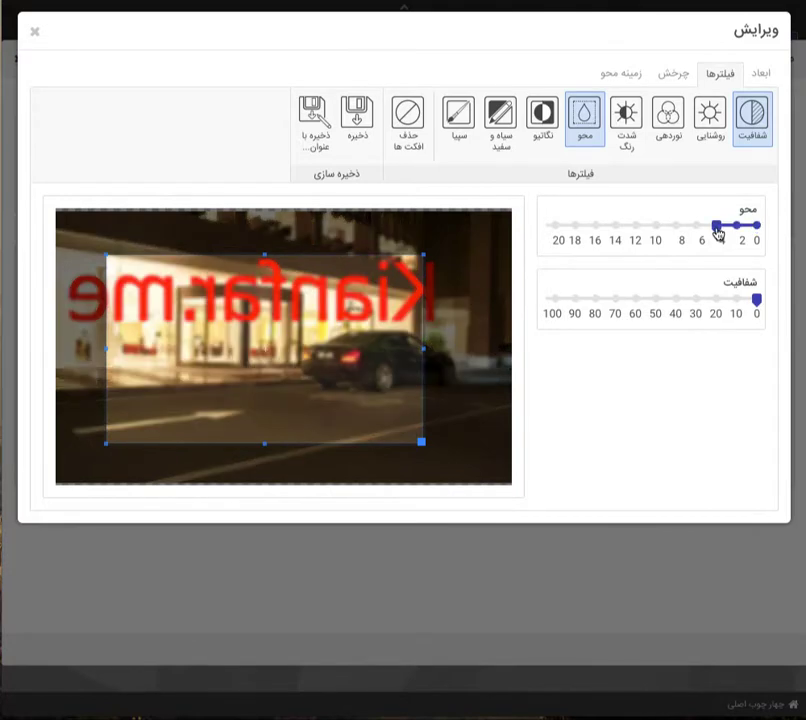
{"action": "left_click", "coordinate": [678, 229]}
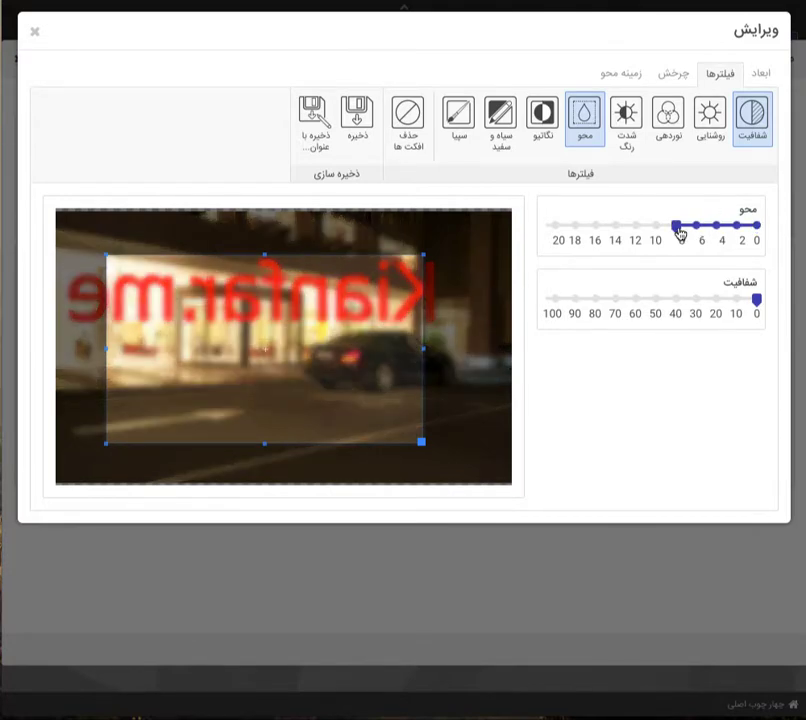
Place the text watermark at the centre of the photo and enlarge the crop selection around the whole text.
{"action": "left_click", "coordinate": [628, 78]}
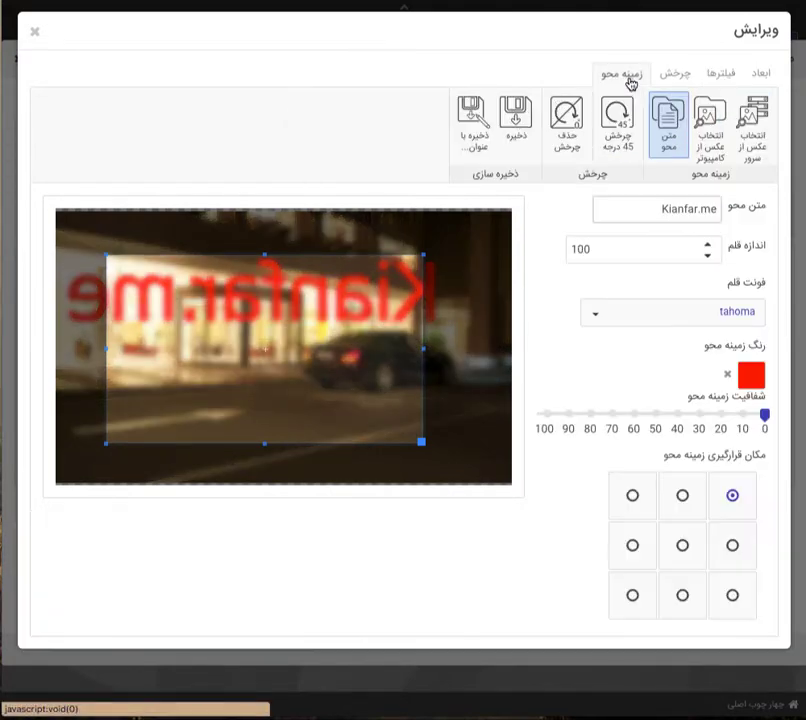
{"action": "left_click", "coordinate": [684, 549]}
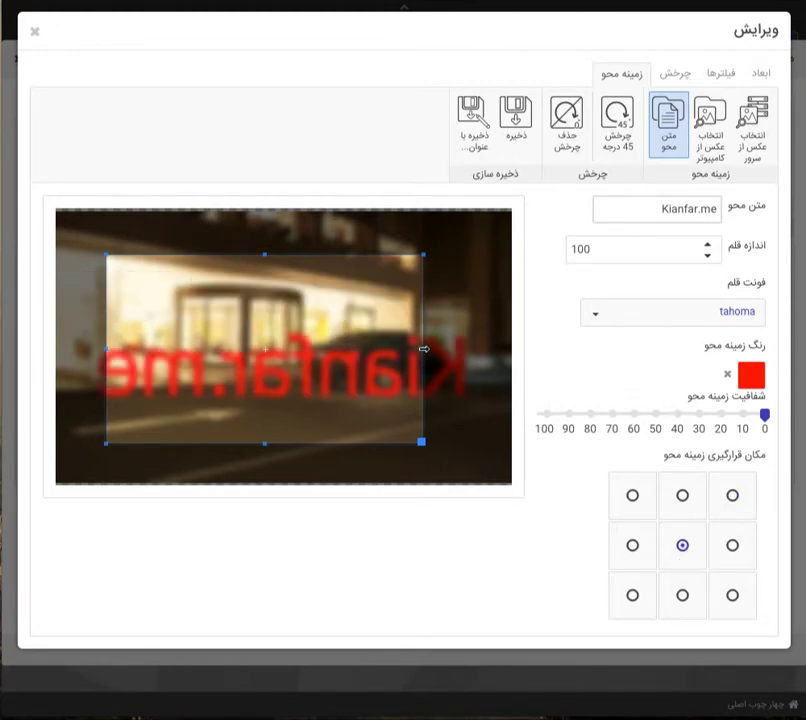
{"action": "left_click_drag", "start_coordinate": [421, 348], "coordinate": [471, 349]}
{"action": "left_click_drag", "start_coordinate": [383, 353], "coordinate": [366, 355]}
{"action": "left_click_drag", "start_coordinate": [464, 354], "coordinate": [496, 357]}
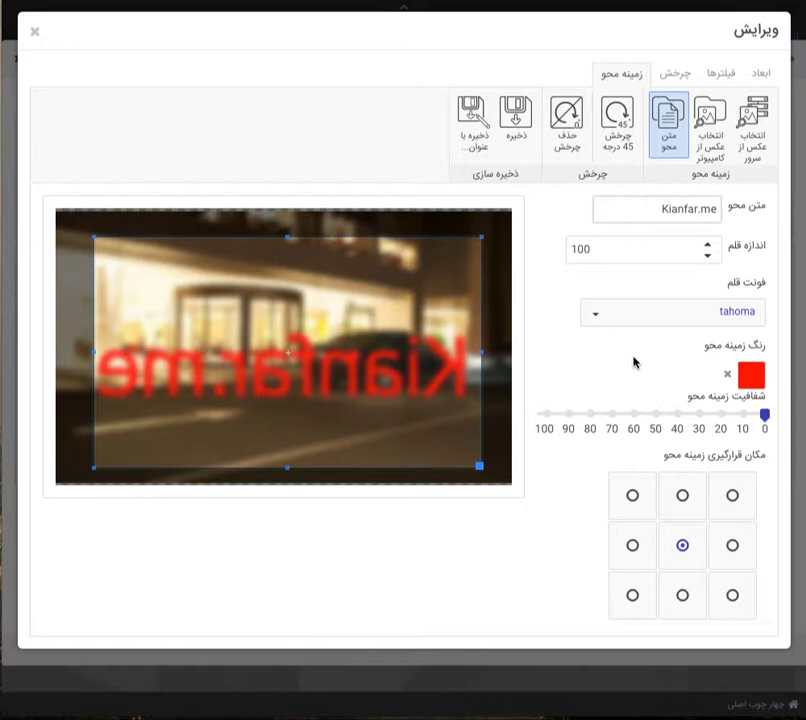
Rotate the watermark text in 45-degree increments until it runs diagonally from the photo's upper left toward its lower right.
{"action": "left_click", "coordinate": [627, 137]}
{"action": "left_click", "coordinate": [627, 137]}
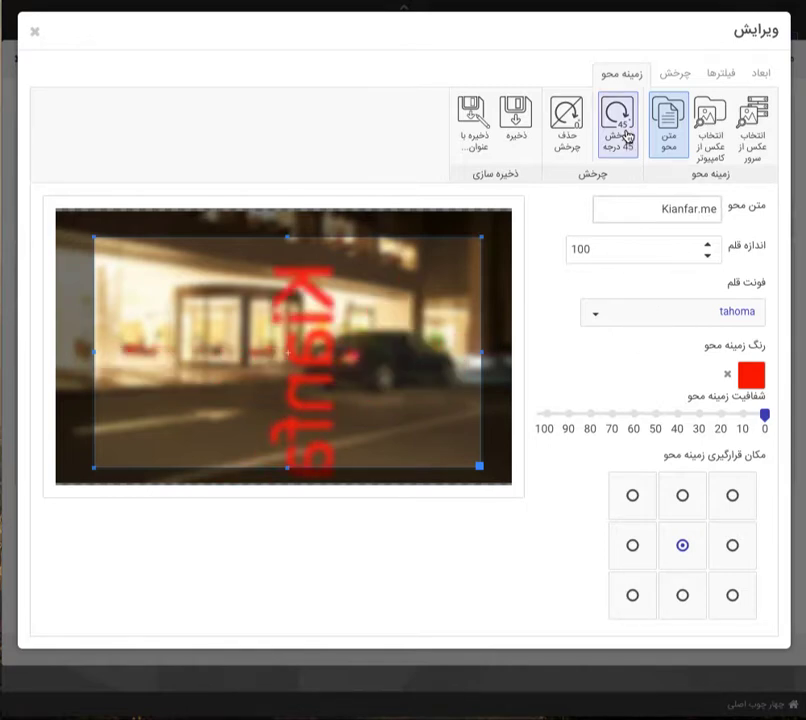
{"action": "left_click", "coordinate": [627, 137]}
{"action": "left_click", "coordinate": [627, 137]}
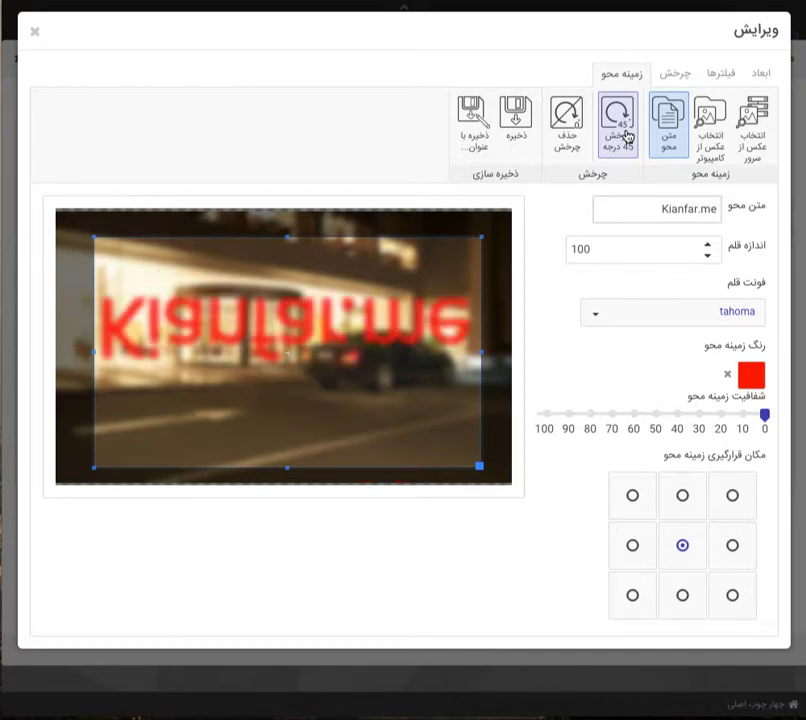
{"action": "left_click", "coordinate": [627, 137]}
{"action": "left_click", "coordinate": [626, 137]}
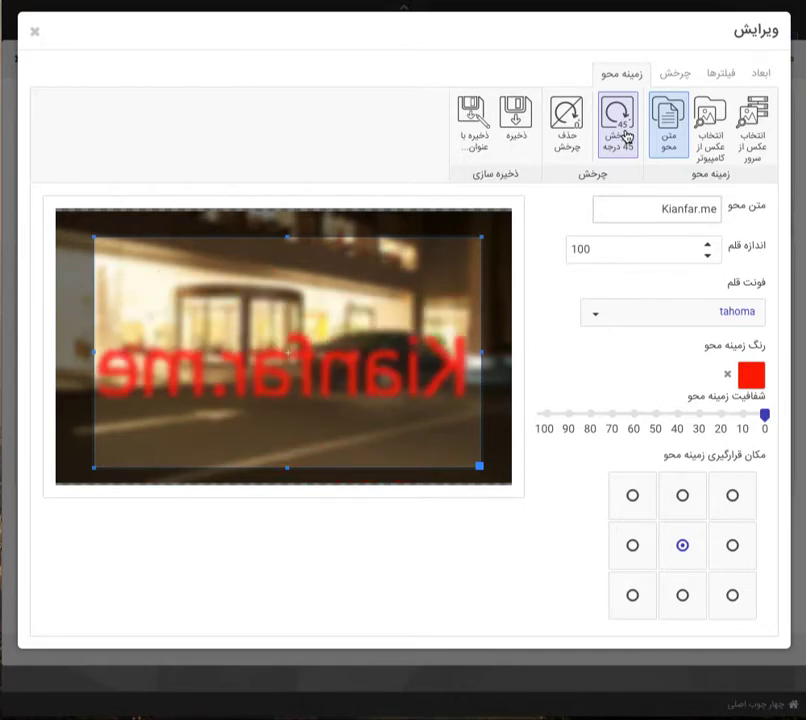
{"action": "left_click", "coordinate": [626, 137]}
{"action": "left_click", "coordinate": [626, 137]}
{"action": "left_click", "coordinate": [626, 137]}
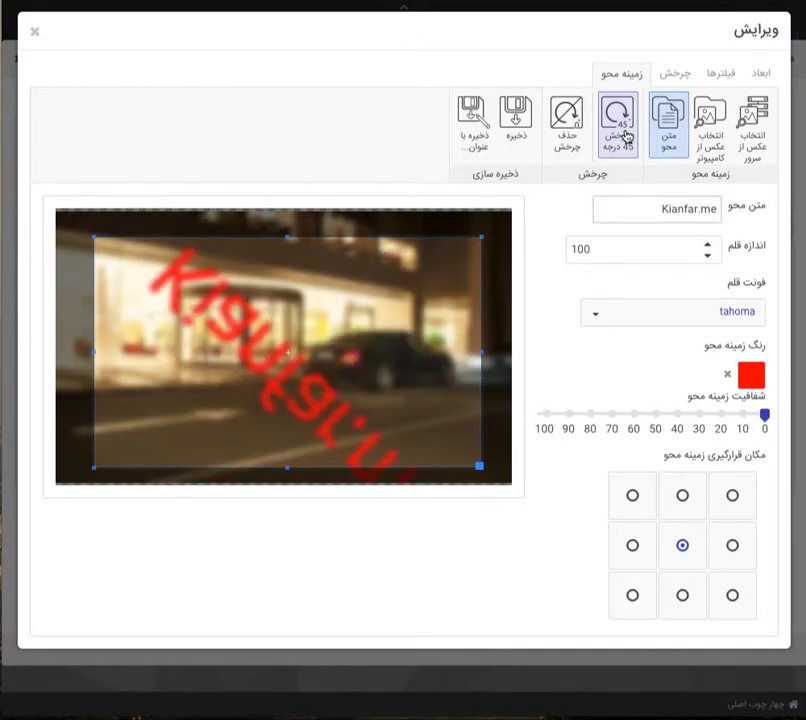
{"action": "left_click", "coordinate": [626, 137]}
{"action": "left_click", "coordinate": [626, 137]}
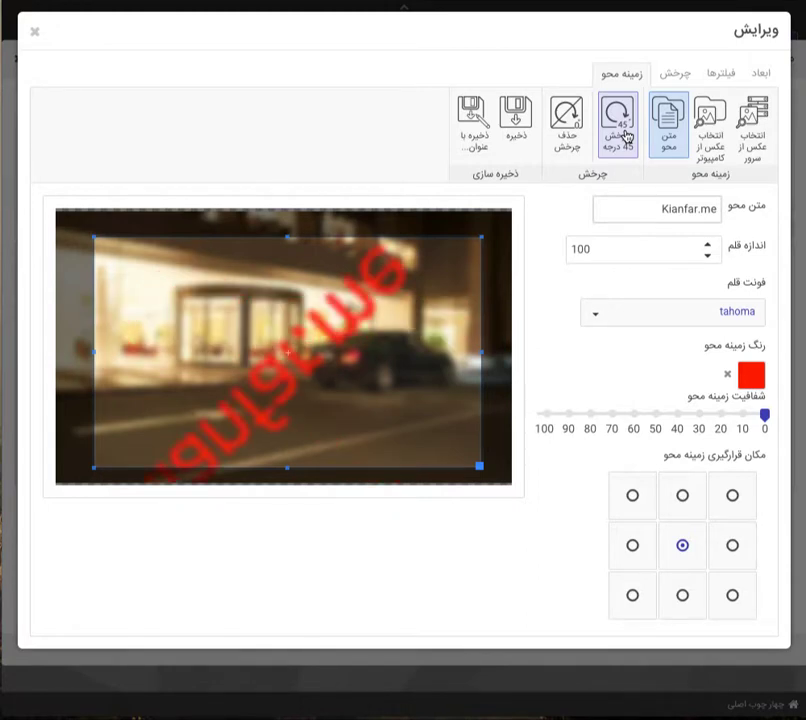
{"action": "left_click", "coordinate": [626, 137]}
{"action": "left_click", "coordinate": [626, 137]}
{"action": "left_click", "coordinate": [626, 137]}
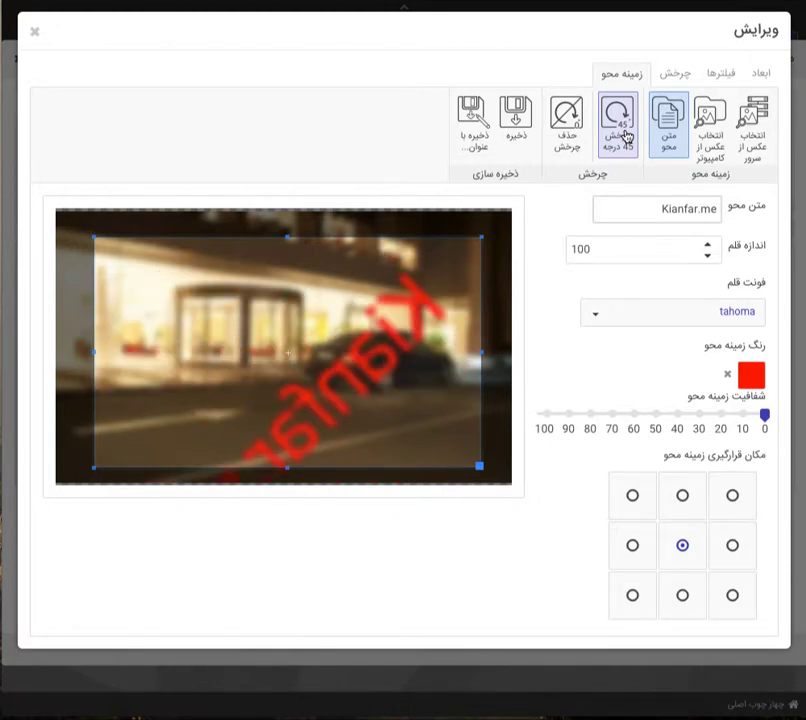
{"action": "left_click", "coordinate": [626, 137]}
{"action": "left_click", "coordinate": [626, 137]}
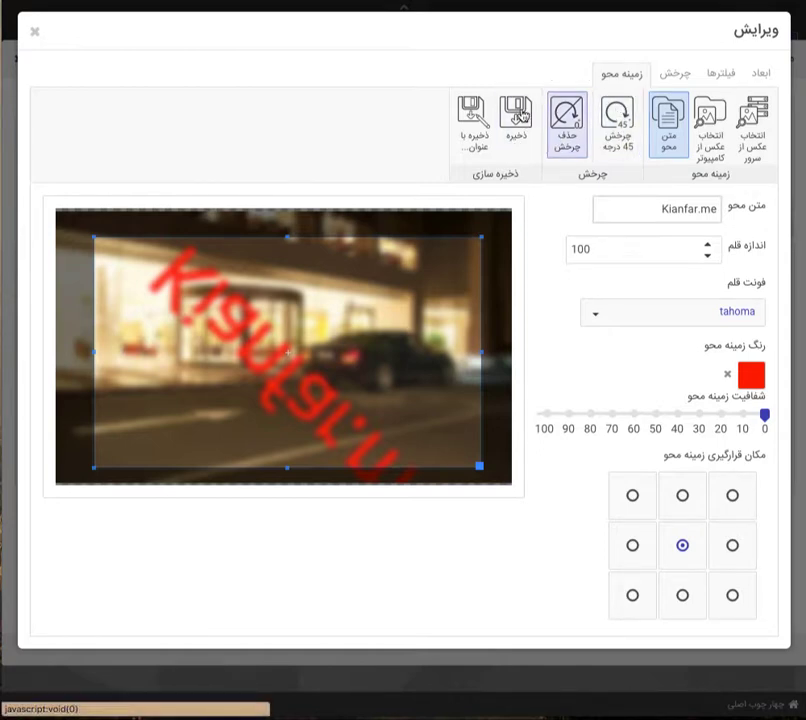
Save the edited photo as a new image, close the editor and refresh the file list.
{"action": "left_click", "coordinate": [481, 119]}
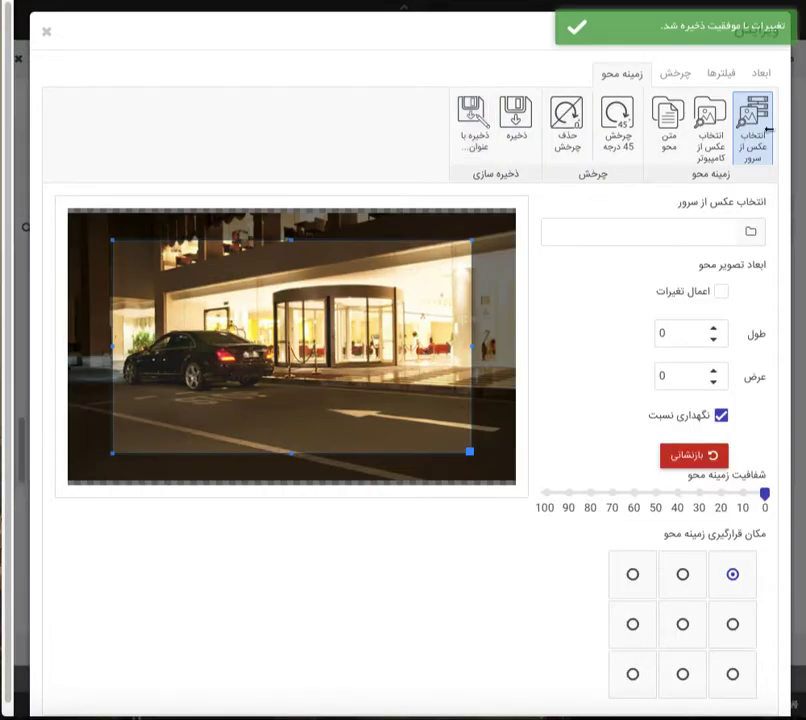
{"action": "left_click", "coordinate": [47, 32]}
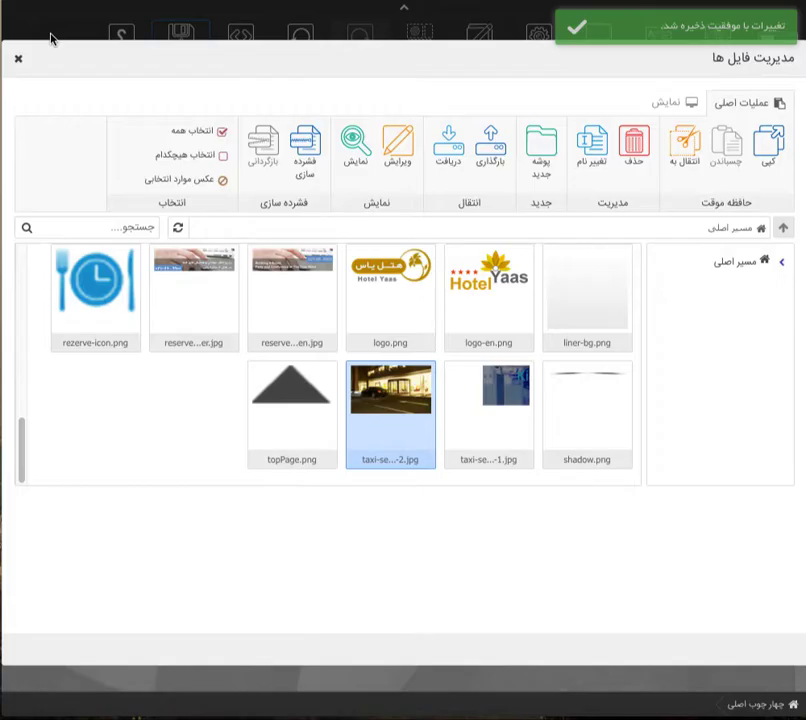
{"action": "left_click", "coordinate": [178, 228]}
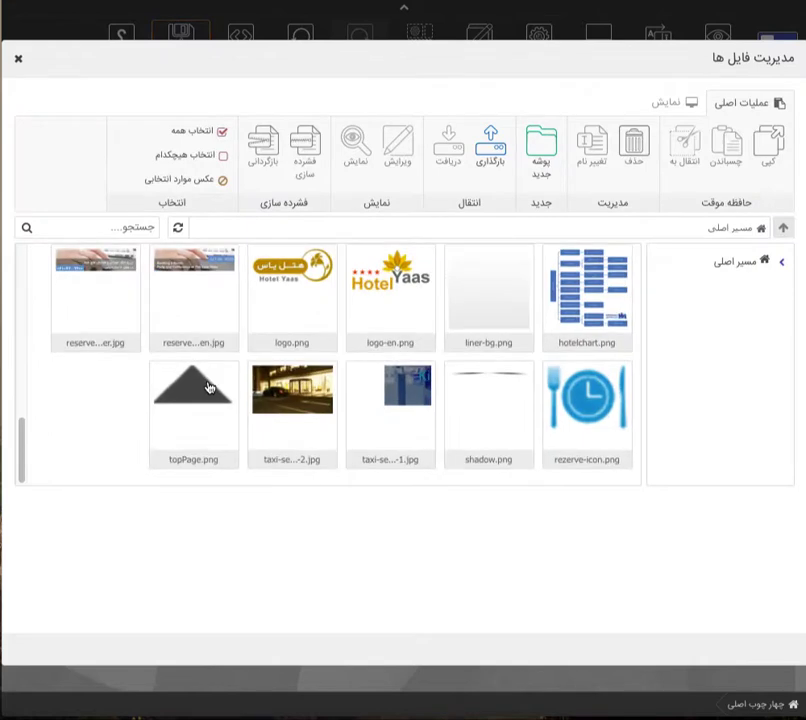
Preview the newly saved watermarked image at full size and close the preview.
{"action": "scroll", "coordinate": [292, 372], "scroll_direction": "up", "scroll_amount": 10}
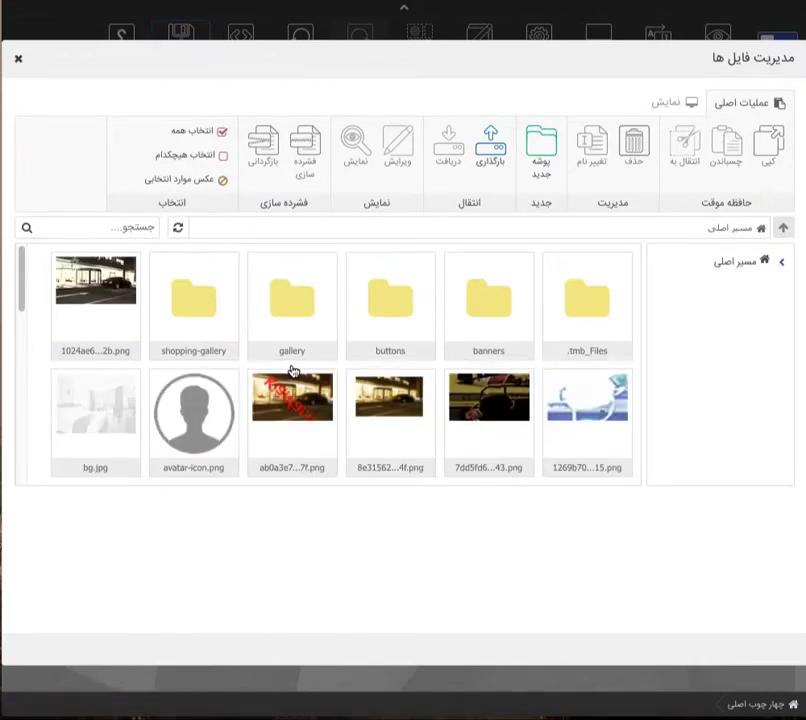
{"action": "left_click", "coordinate": [305, 426]}
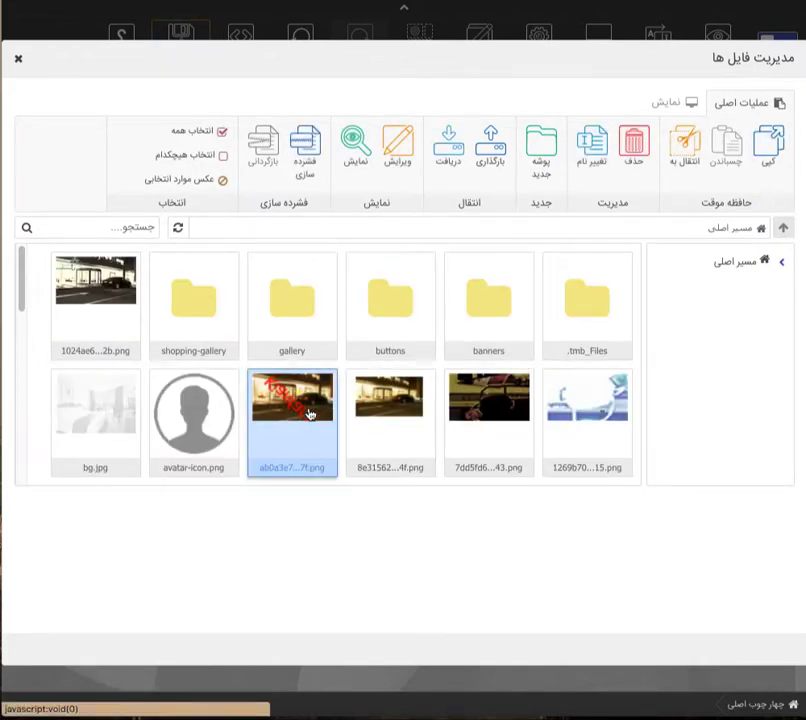
{"action": "left_click", "coordinate": [358, 163]}
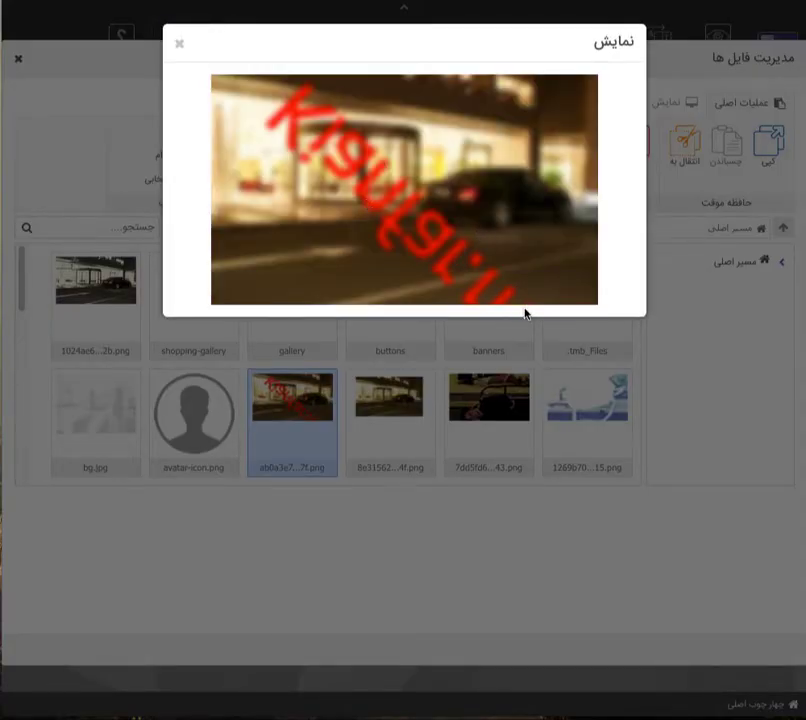
{"action": "left_click", "coordinate": [178, 48]}
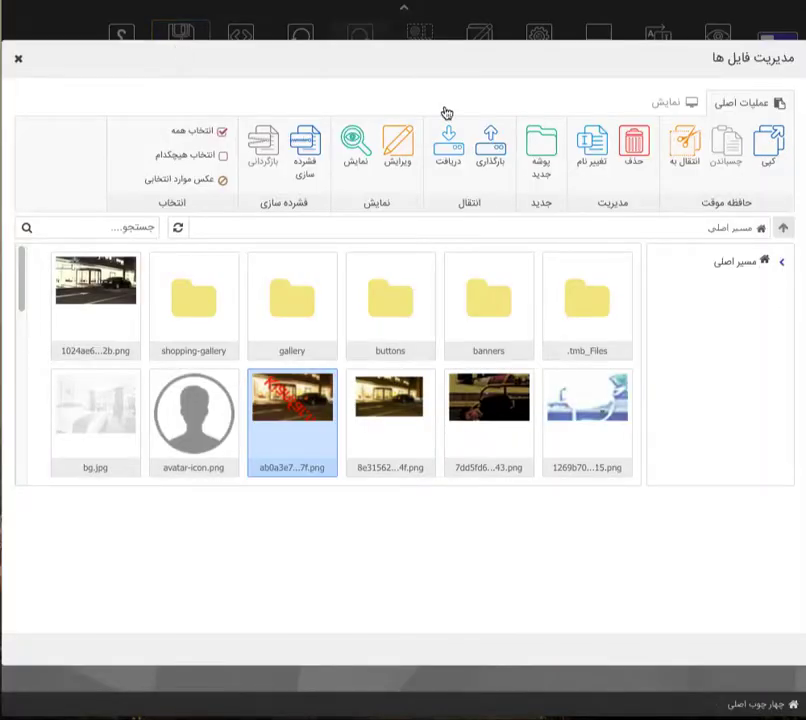
Show the context actions available for the watermarked image and dismiss them without choosing one.
{"action": "left_click", "coordinate": [38, 392]}
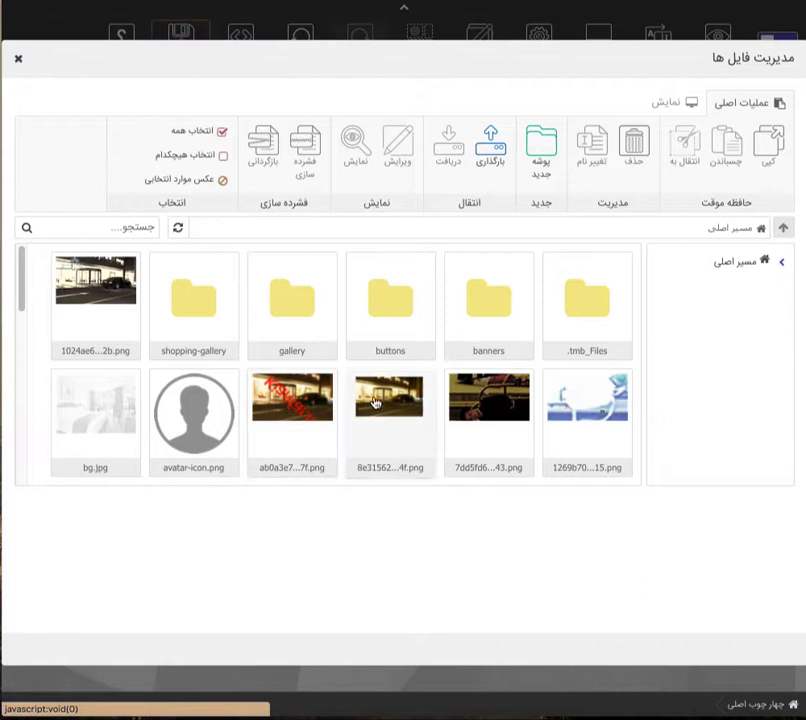
{"action": "right_click", "coordinate": [311, 399]}
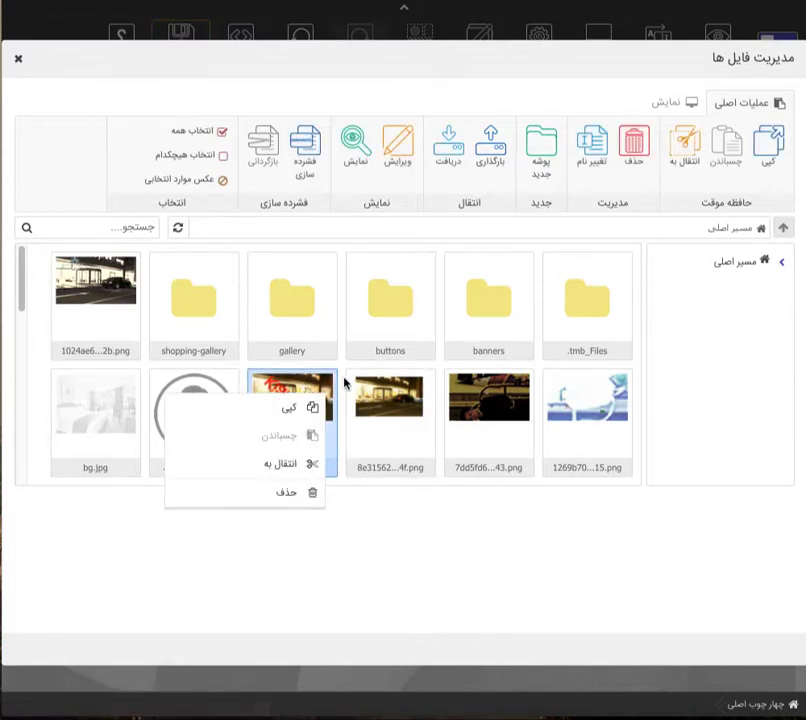
{"action": "left_click", "coordinate": [345, 381]}
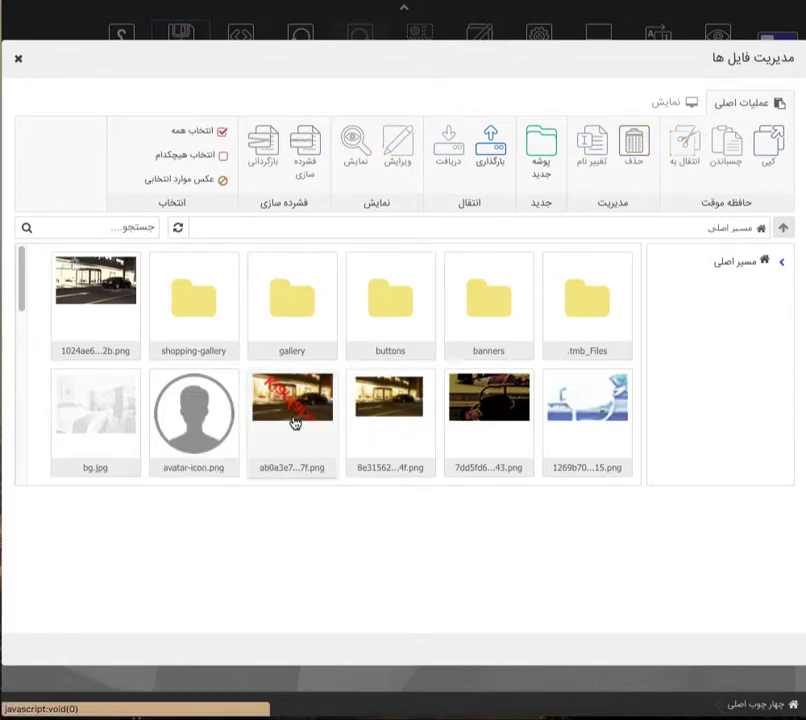
Compress the watermarked image and the two images preceding it into a ZIP file named archive.
{"action": "left_click", "coordinate": [293, 421]}
{"action": "left_click", "coordinate": [480, 420], "text": "shift"}
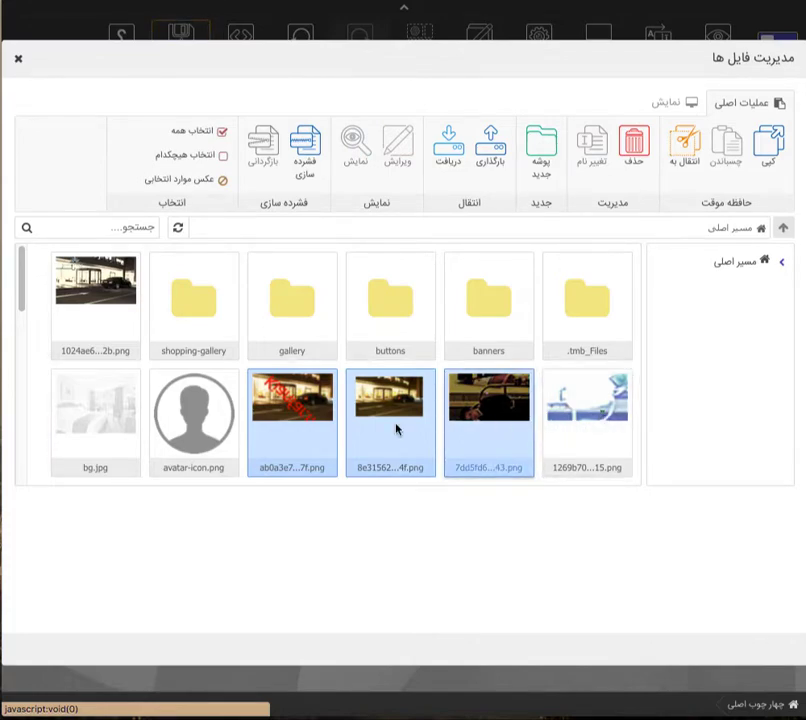
{"action": "left_click", "coordinate": [303, 153]}
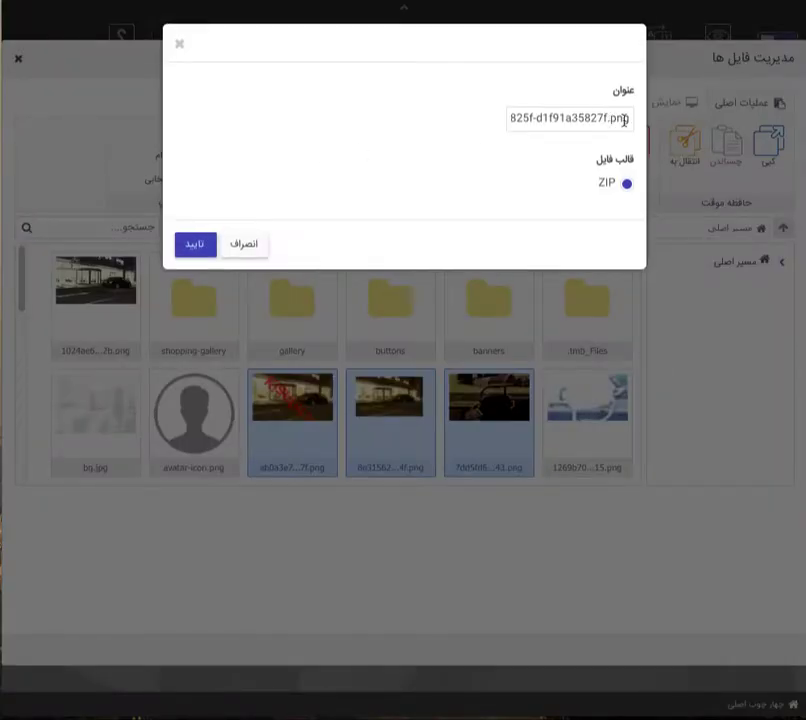
{"action": "left_click_drag", "start_coordinate": [633, 120], "coordinate": [450, 110]}
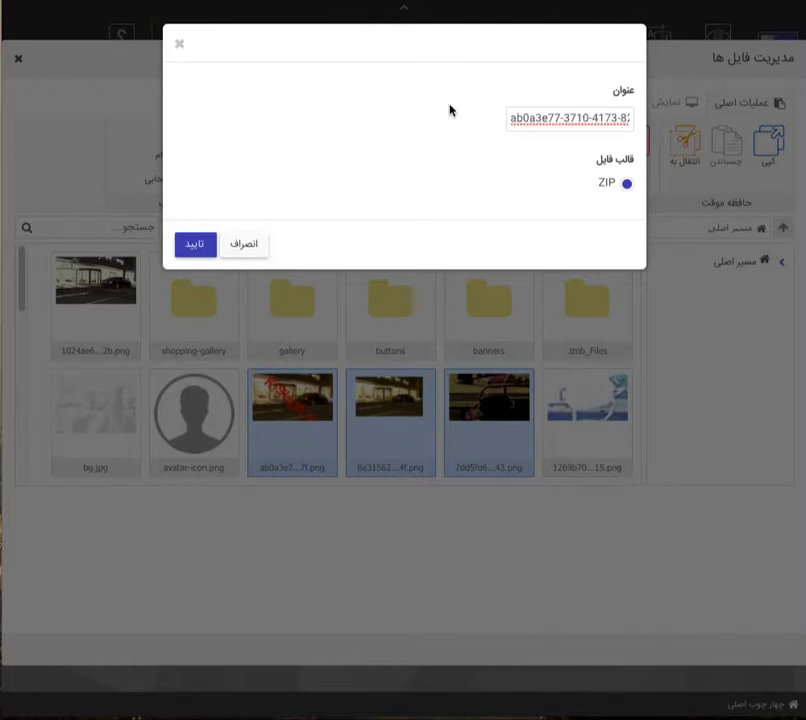
{"action": "key", "text": "ctrl+a"}
{"action": "type", "text": "ar"}
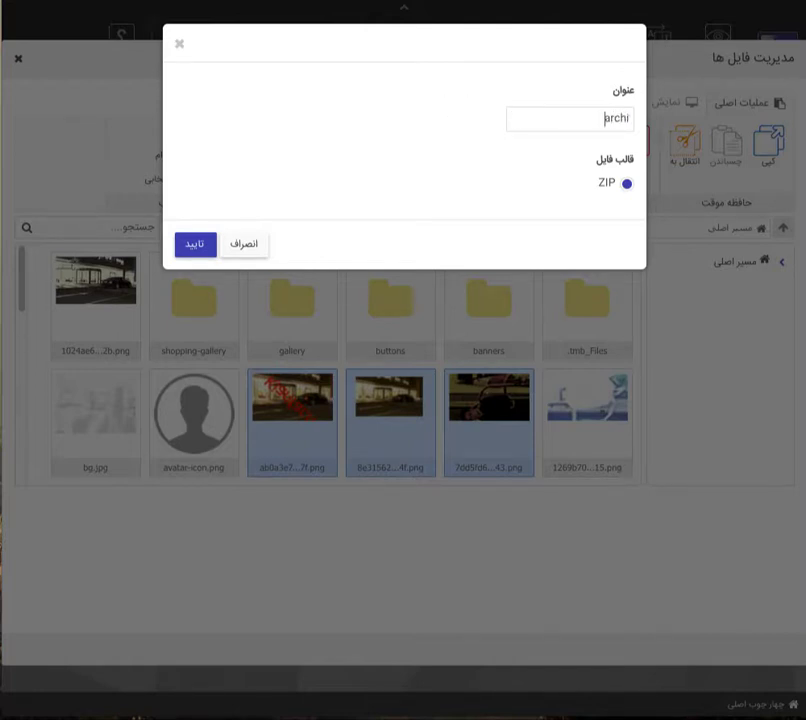
{"action": "left_click", "coordinate": [196, 249]}
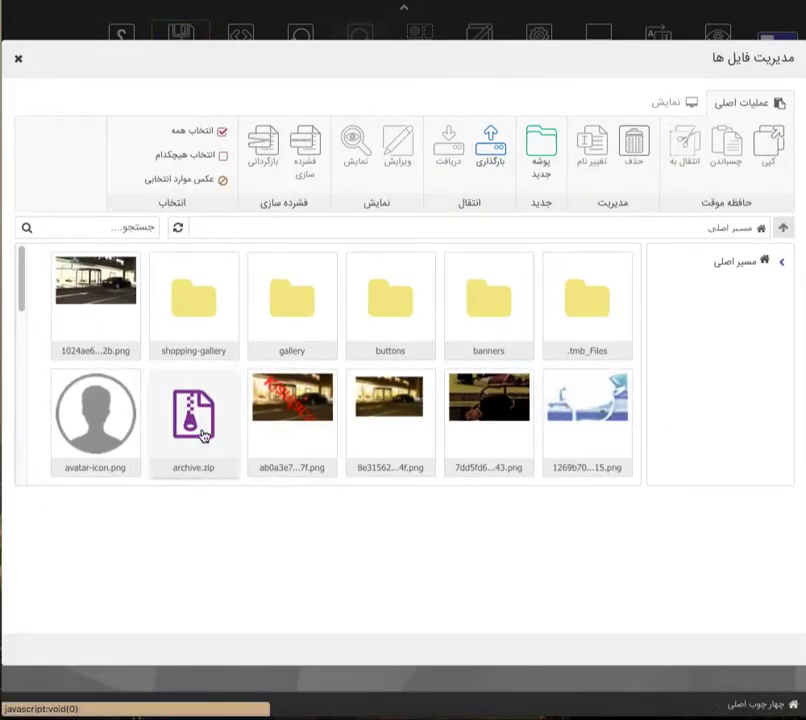
Select archive.zip, expand the main path's folder tree, view the buttons folder and close the file manager.
{"action": "left_click", "coordinate": [200, 432]}
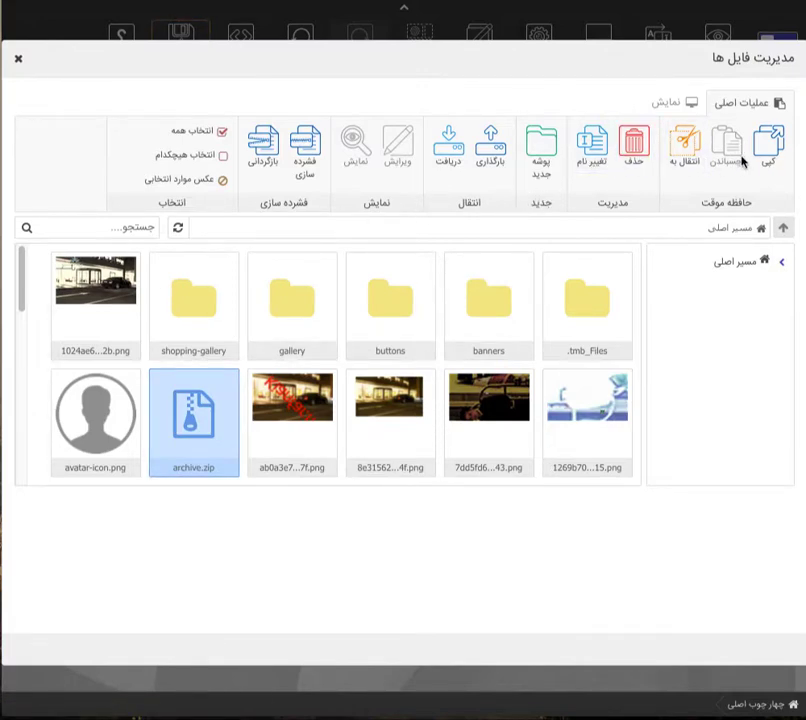
{"action": "left_click", "coordinate": [778, 265]}
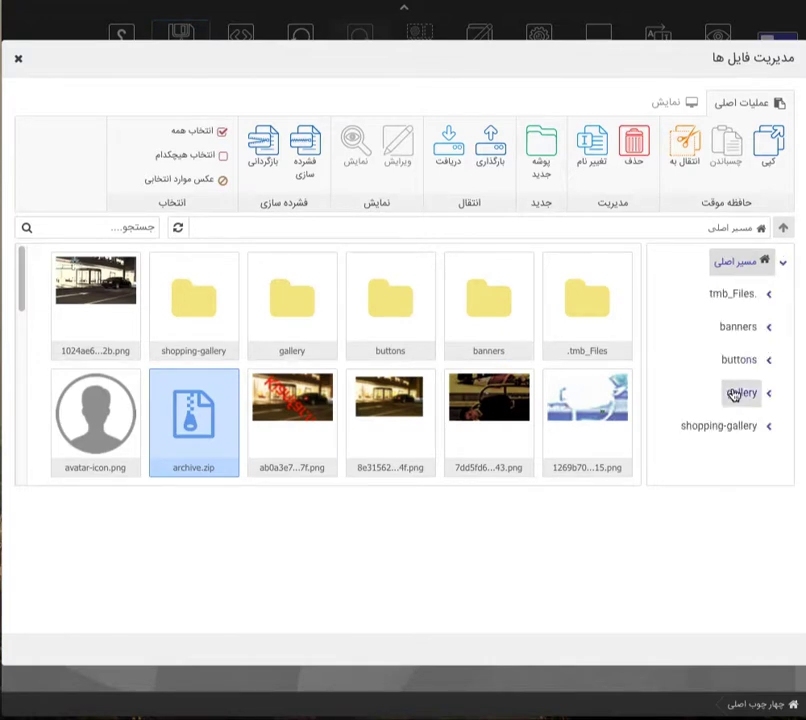
{"action": "left_click", "coordinate": [738, 362]}
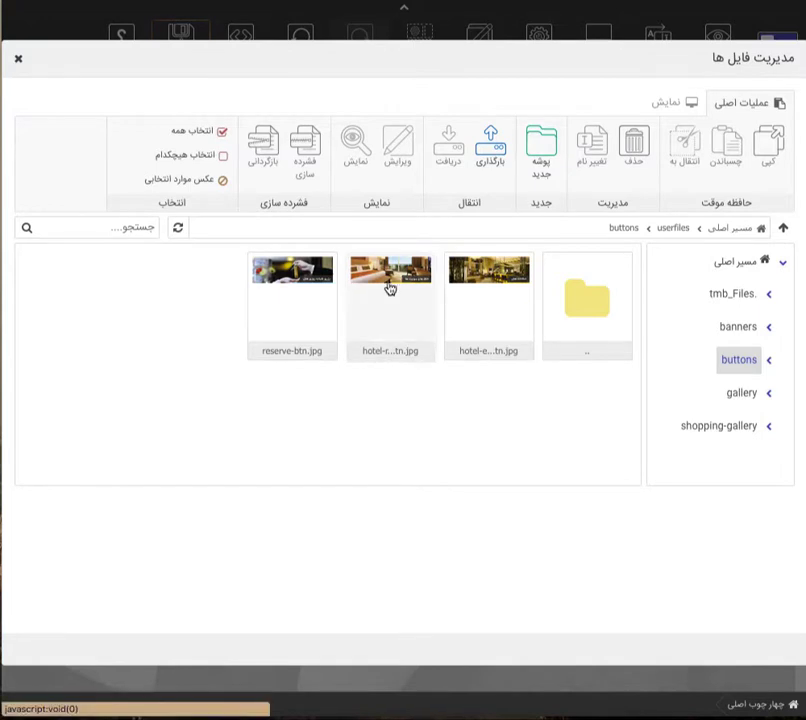
{"action": "left_click", "coordinate": [17, 63]}
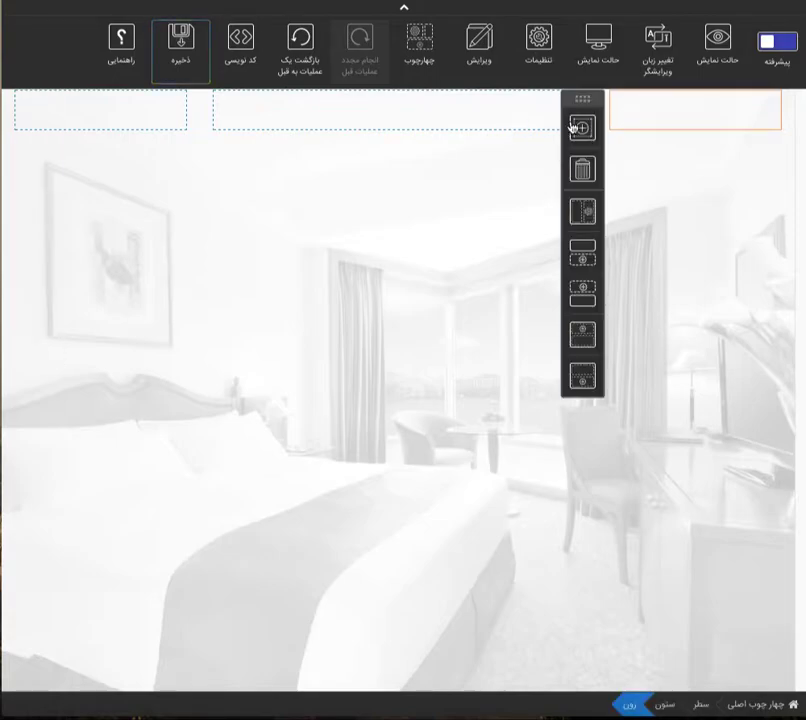
Add an image widget showing the grey Hotel Yaas logo, ec80fef...ea.png, to the row's narrow right zone and save its settings.
{"action": "left_click", "coordinate": [590, 126]}
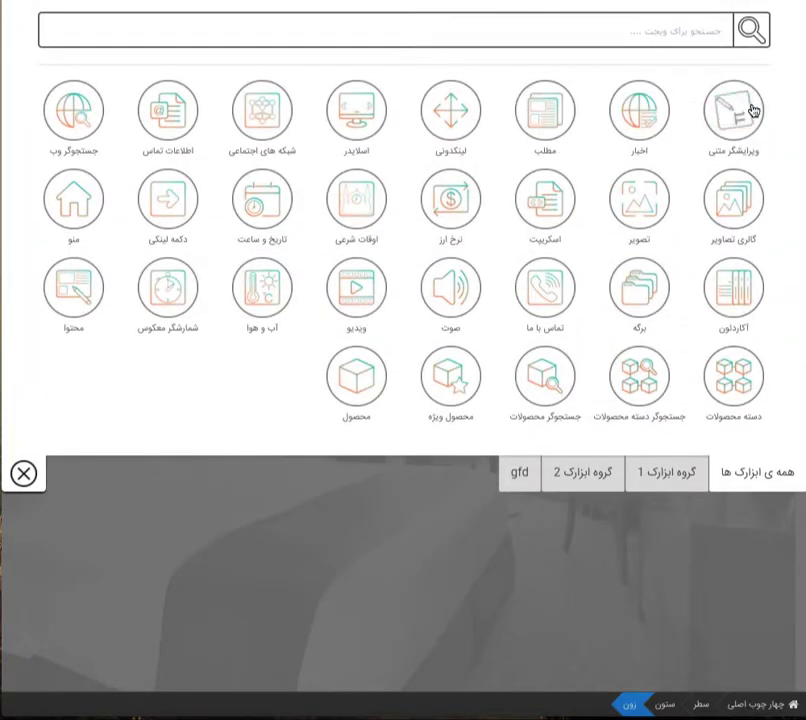
{"action": "left_click", "coordinate": [648, 201]}
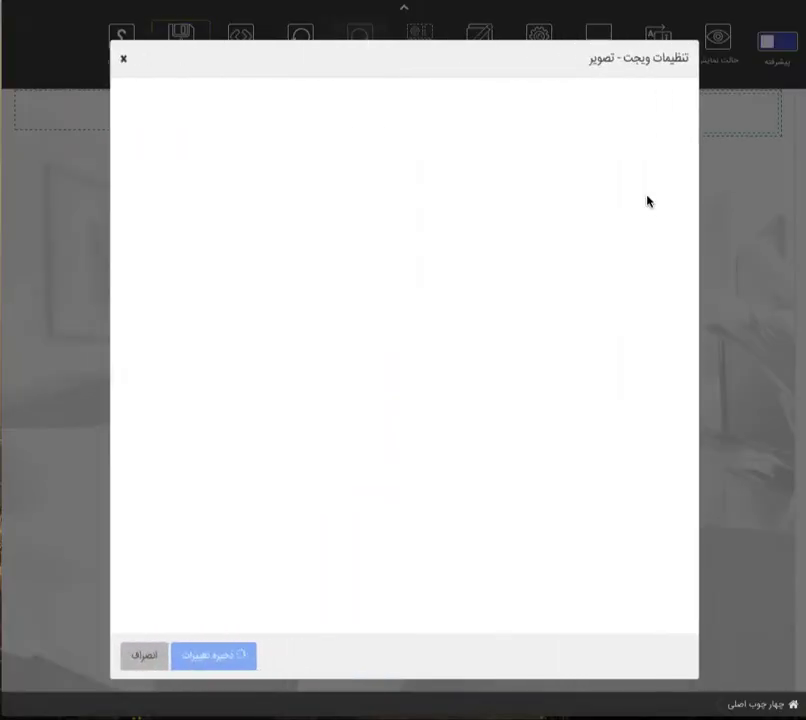
{"action": "left_click", "coordinate": [611, 106]}
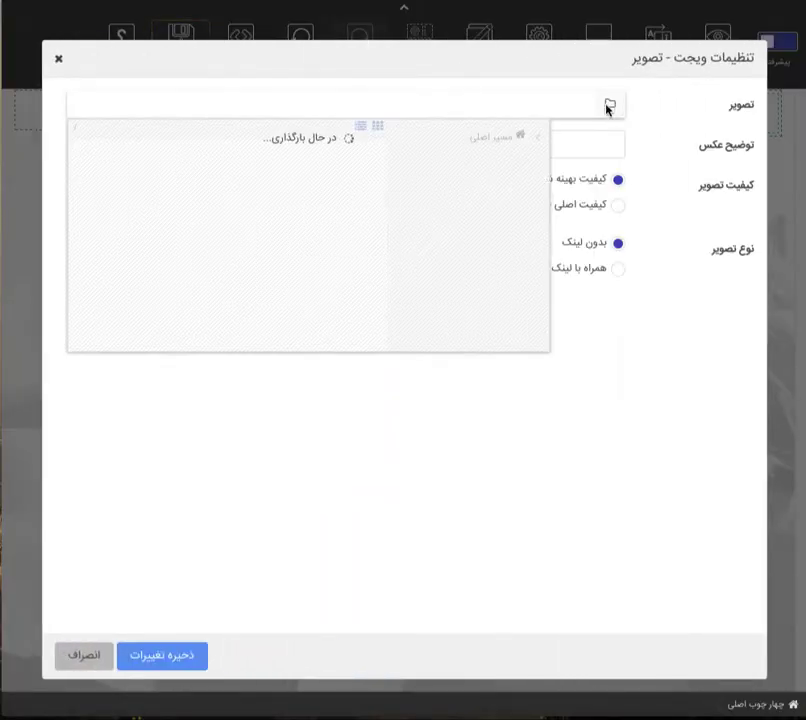
{"action": "scroll", "coordinate": [282, 239], "scroll_direction": "down", "scroll_amount": 5}
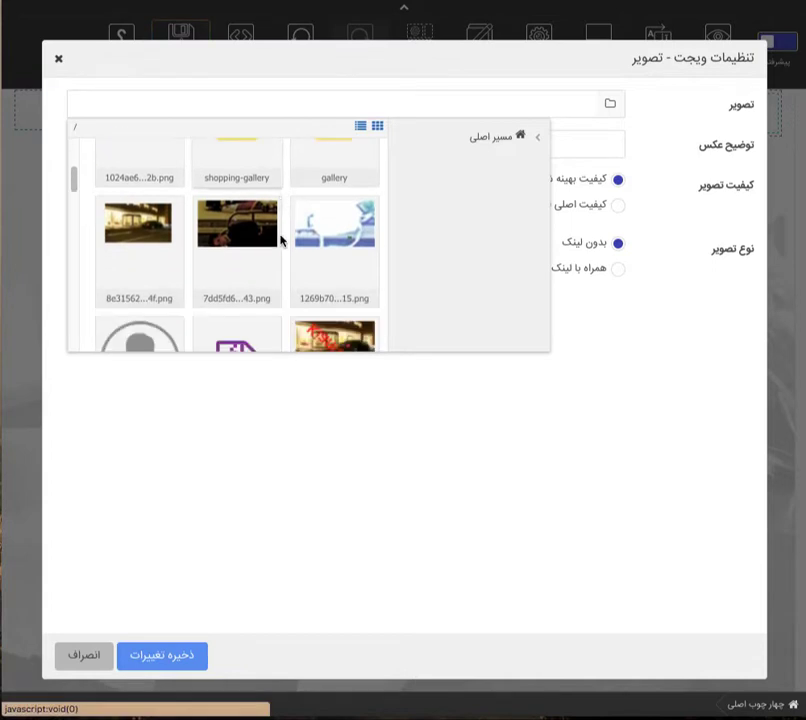
{"action": "scroll", "coordinate": [282, 239], "scroll_direction": "down", "scroll_amount": 5}
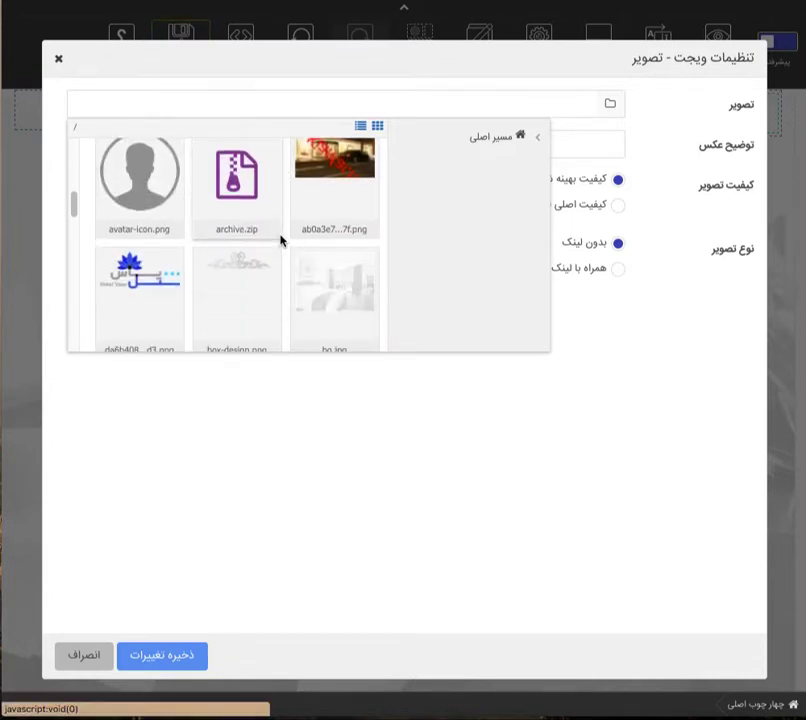
{"action": "scroll", "coordinate": [282, 240], "scroll_direction": "down", "scroll_amount": 5}
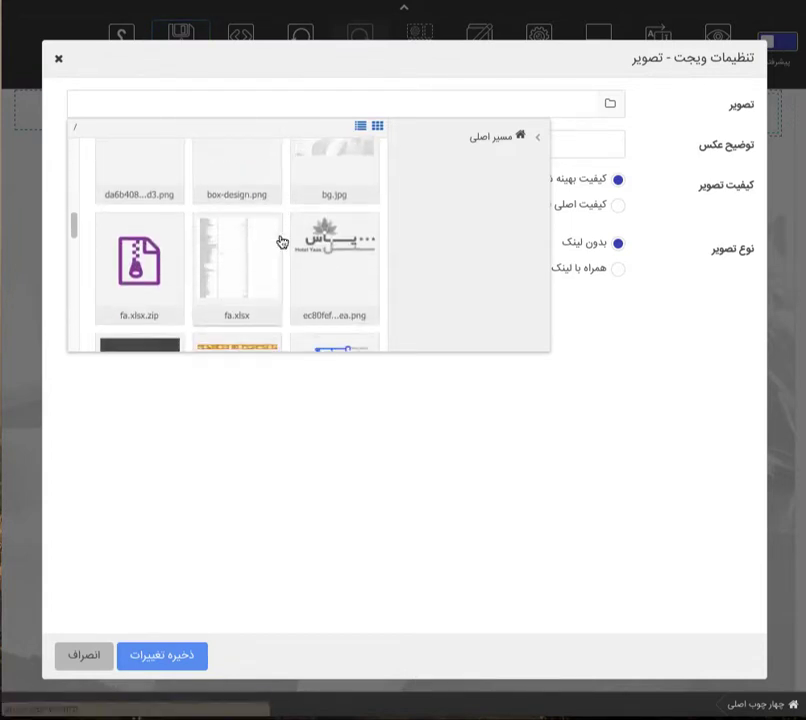
{"action": "left_click", "coordinate": [334, 258]}
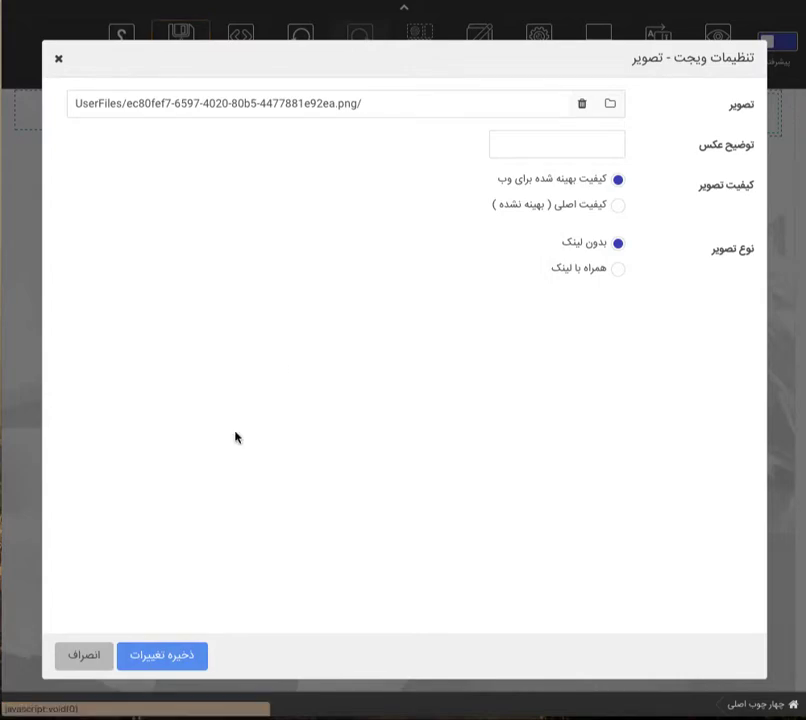
{"action": "left_click", "coordinate": [174, 664]}
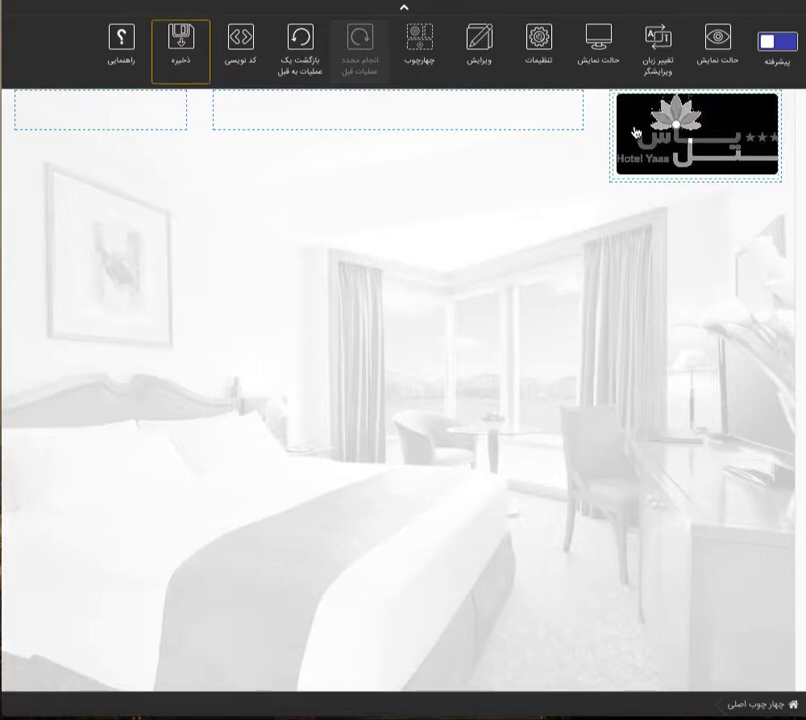
Replace the image widget's picture with the blue Hotel Yaas logo, da6b408...d3.png, and save the change.
{"action": "left_click", "coordinate": [632, 172]}
{"action": "left_click", "coordinate": [586, 174]}
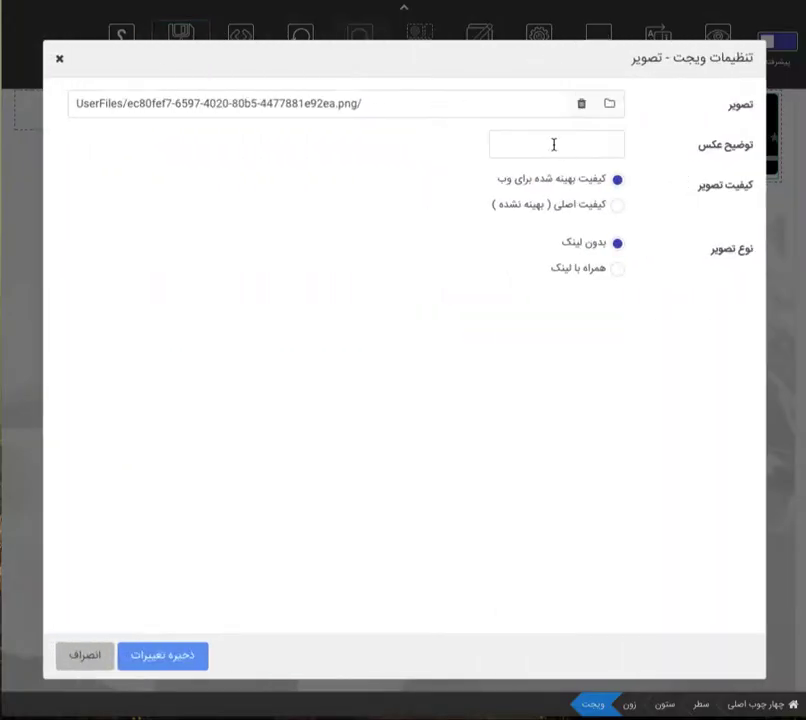
{"action": "left_click", "coordinate": [608, 104]}
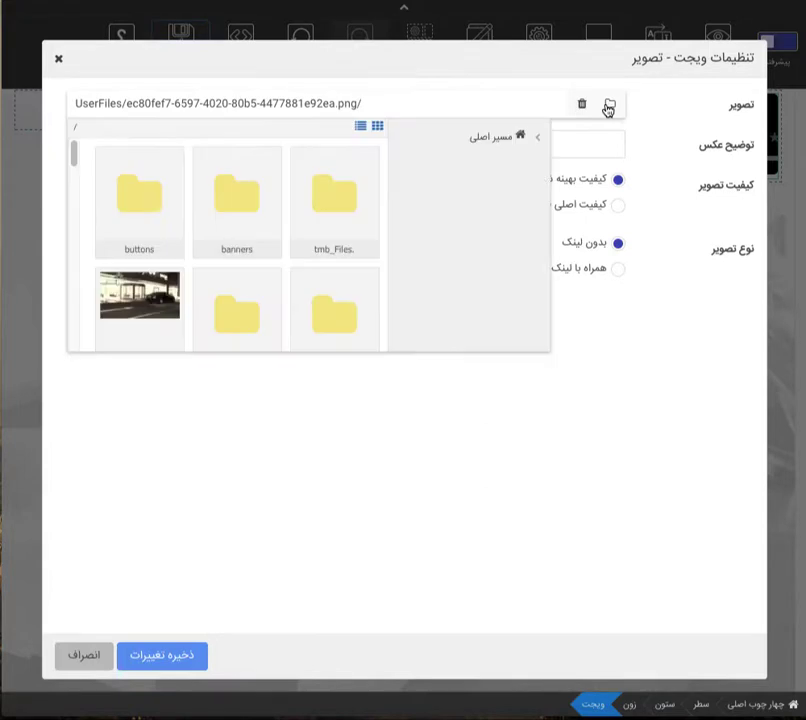
{"action": "scroll", "coordinate": [298, 248], "scroll_direction": "down", "scroll_amount": 2}
{"action": "scroll", "coordinate": [298, 248], "scroll_direction": "down", "scroll_amount": 5}
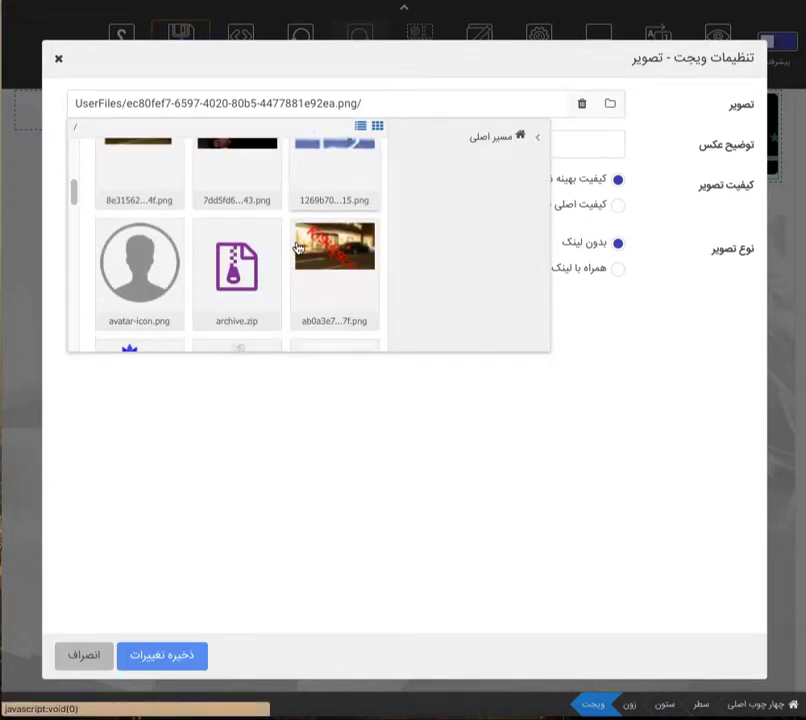
{"action": "scroll", "coordinate": [298, 248], "scroll_direction": "down", "scroll_amount": 2}
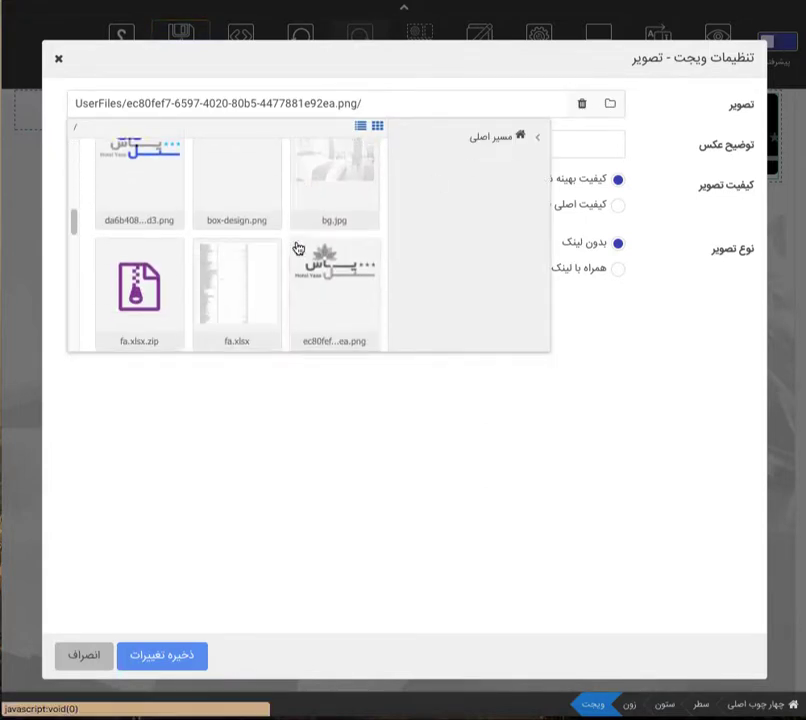
{"action": "scroll", "coordinate": [298, 248], "scroll_direction": "up", "scroll_amount": 2}
{"action": "scroll", "coordinate": [298, 248], "scroll_direction": "down", "scroll_amount": 1}
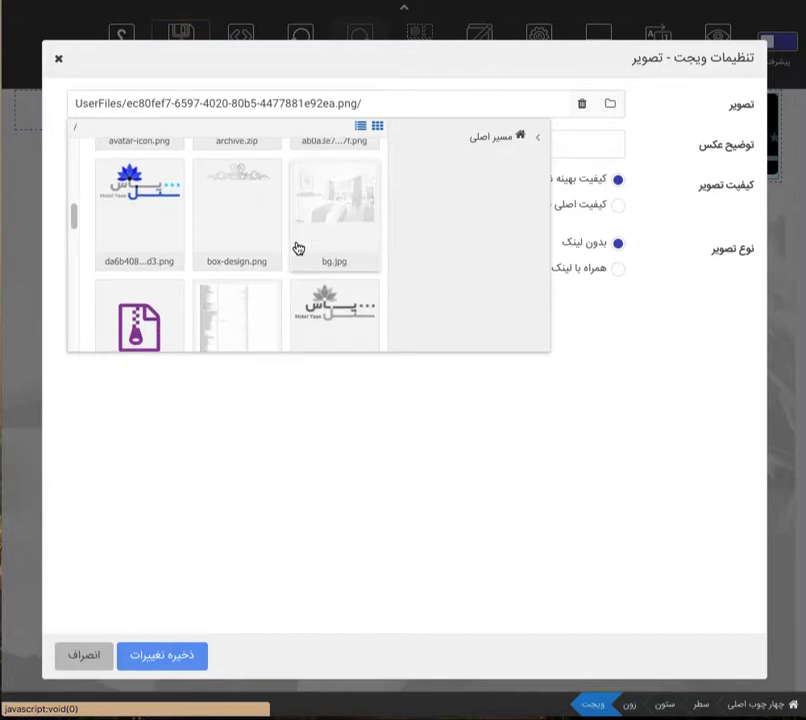
{"action": "left_click", "coordinate": [139, 205]}
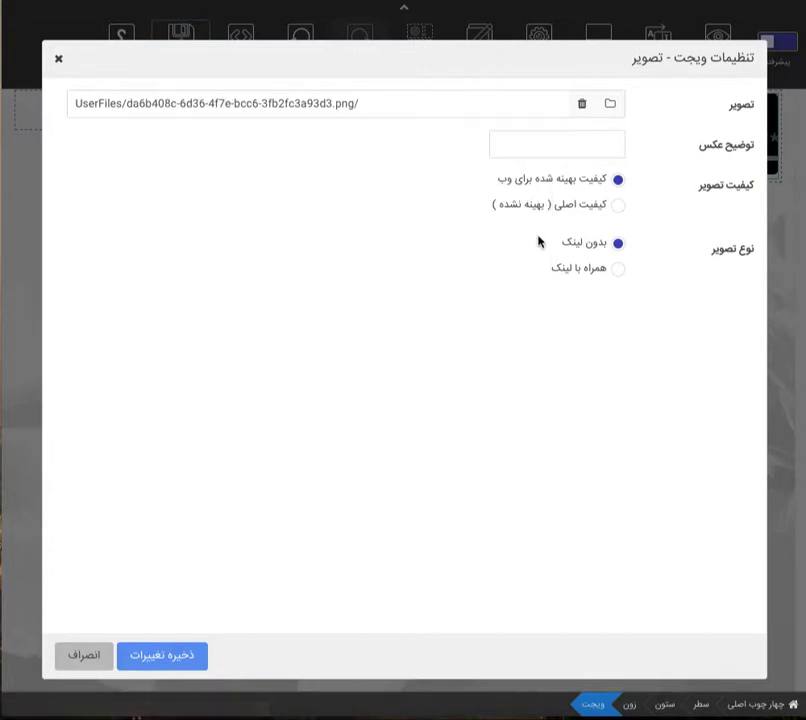
{"action": "left_click", "coordinate": [138, 662]}
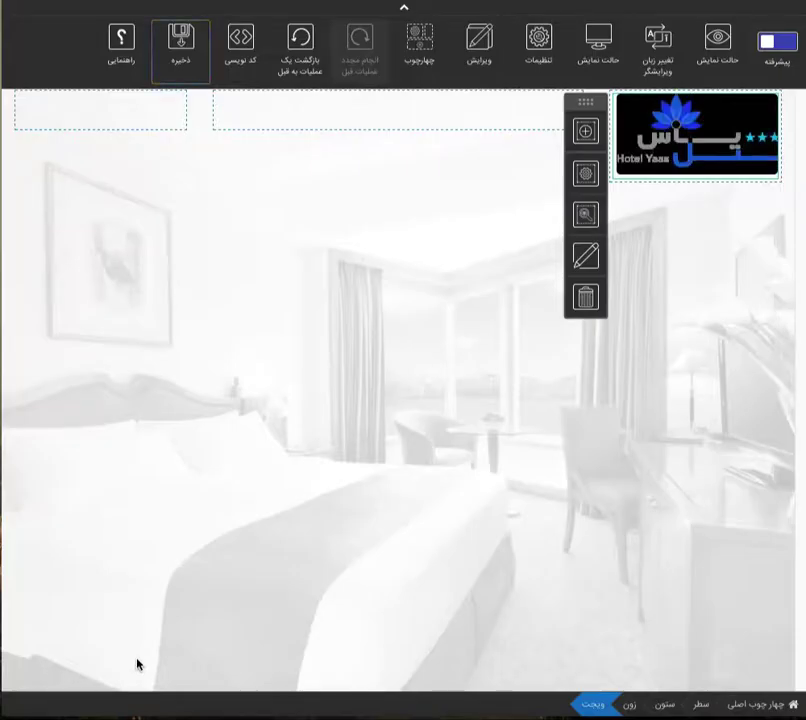
Change the image widget's picture to flogo-3.png and save the widget settings.
{"action": "left_click", "coordinate": [592, 178]}
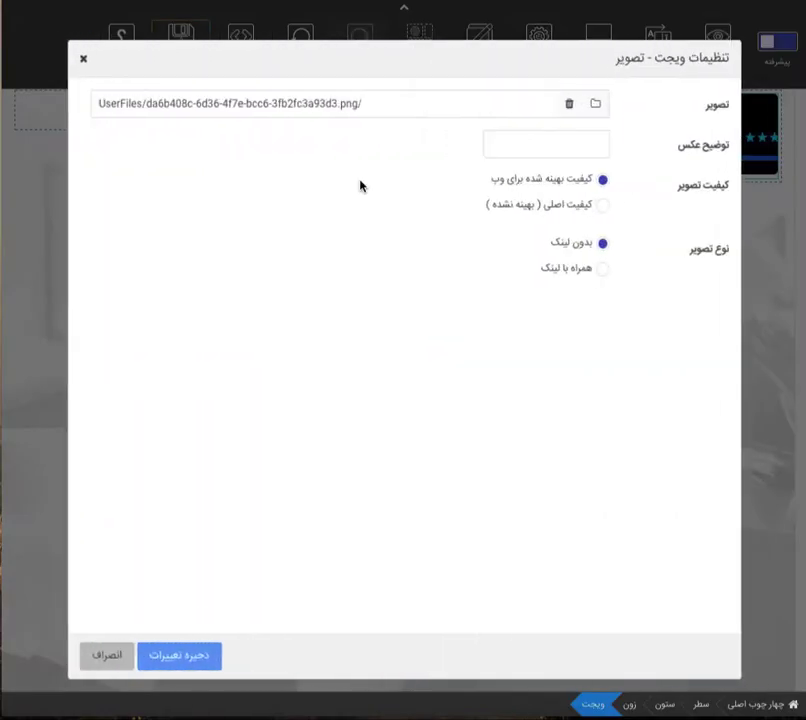
{"action": "left_click", "coordinate": [610, 106]}
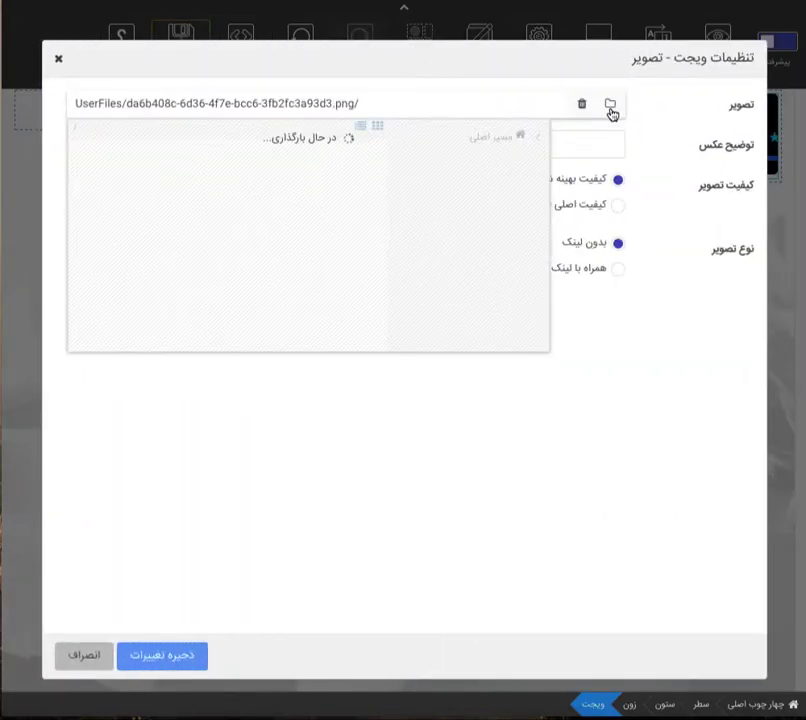
{"action": "scroll", "coordinate": [330, 261], "scroll_direction": "down", "scroll_amount": 10}
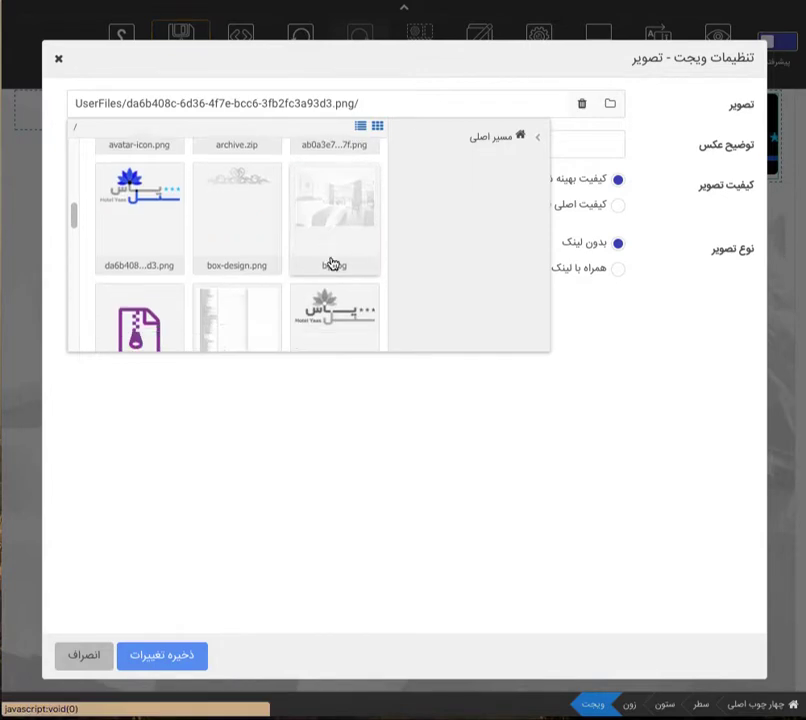
{"action": "scroll", "coordinate": [333, 265], "scroll_direction": "down", "scroll_amount": 3}
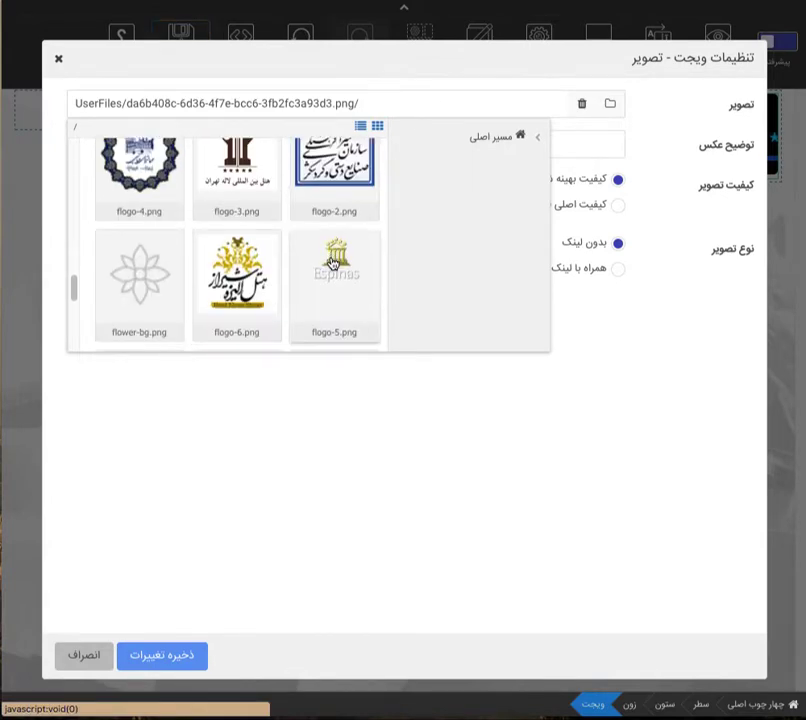
{"action": "scroll", "coordinate": [236, 240], "scroll_direction": "up", "scroll_amount": 2}
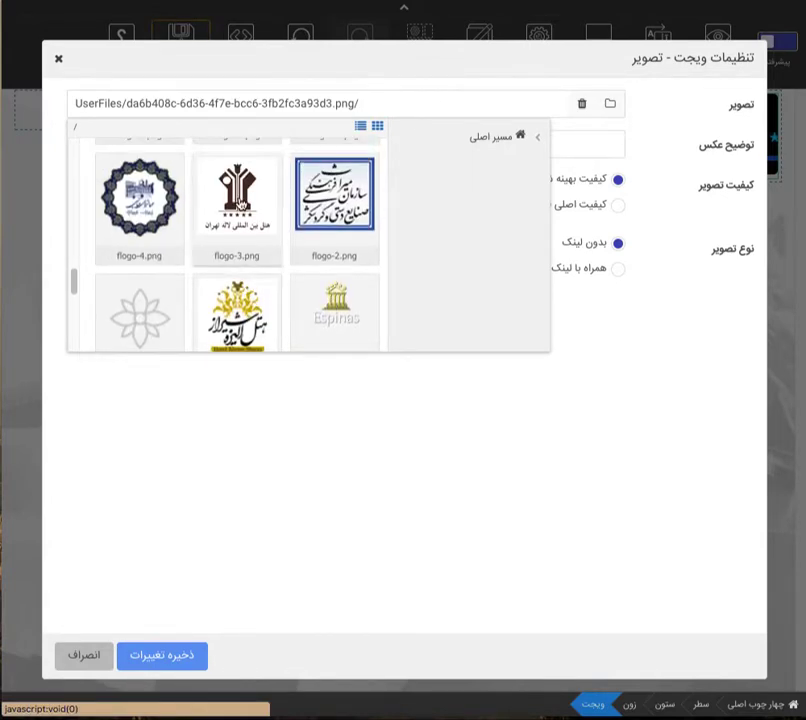
{"action": "left_click", "coordinate": [250, 235]}
{"action": "left_click", "coordinate": [165, 657]}
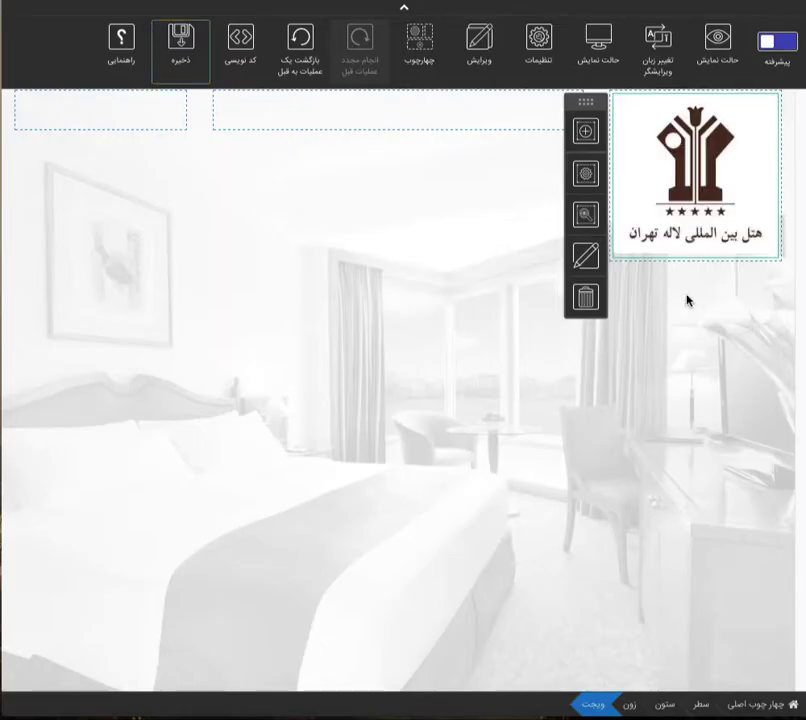
Add a text editor widget to the wide middle zone and enter the text "Welcome to Hotel Kianfar".
{"action": "left_click", "coordinate": [296, 125]}
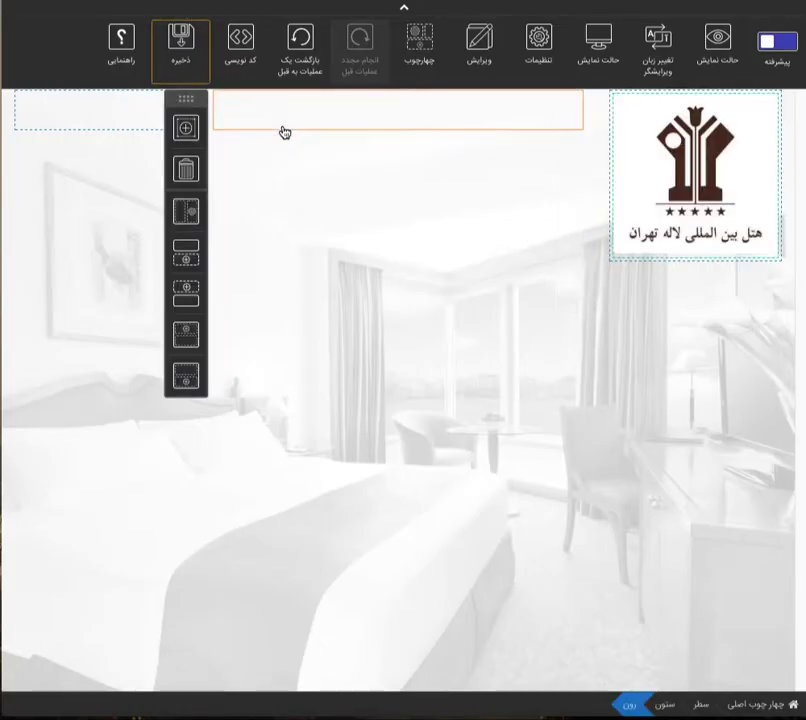
{"action": "left_click", "coordinate": [192, 131]}
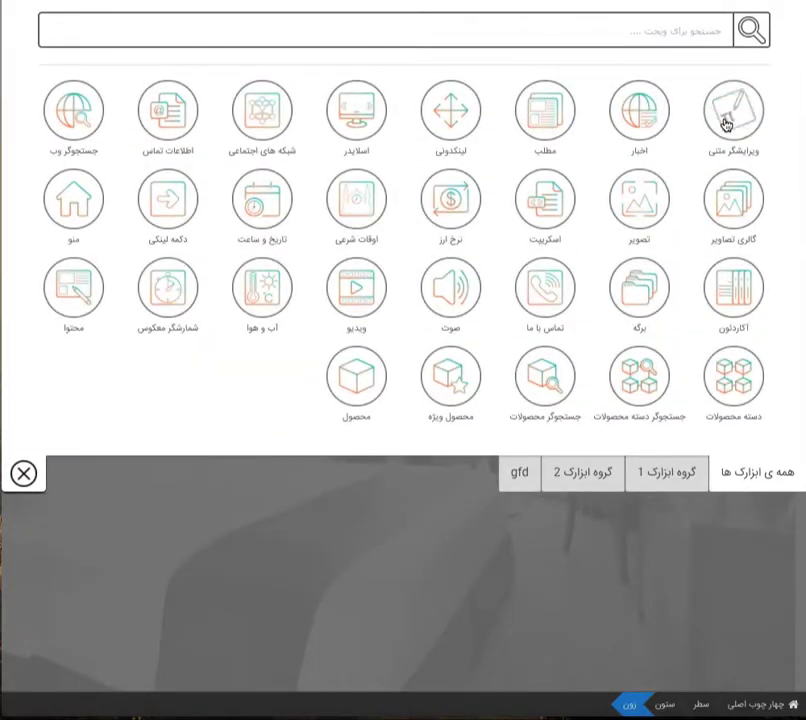
{"action": "left_click", "coordinate": [726, 124]}
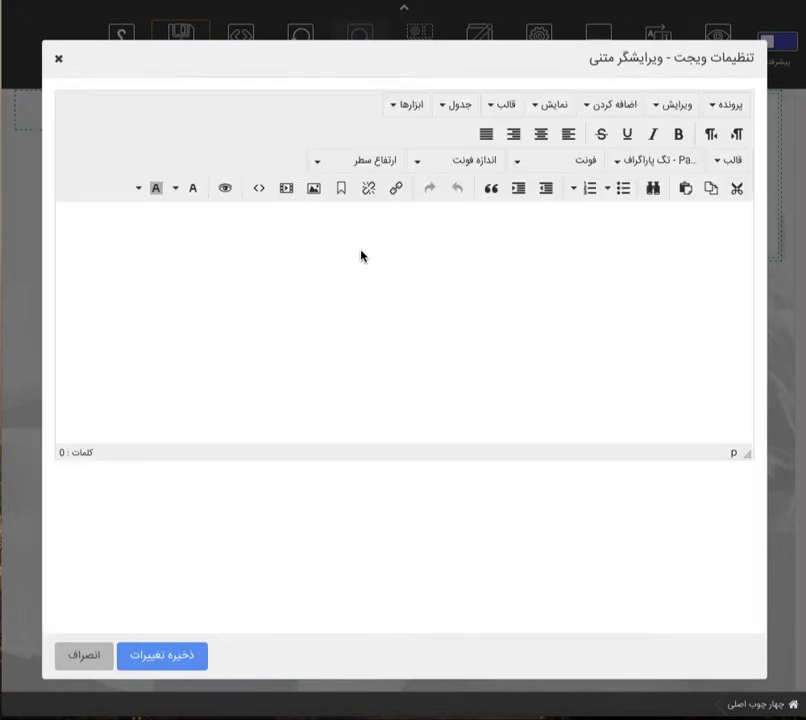
{"action": "left_click", "coordinate": [591, 267]}
{"action": "type", "text": "Welcome to Hotel"}
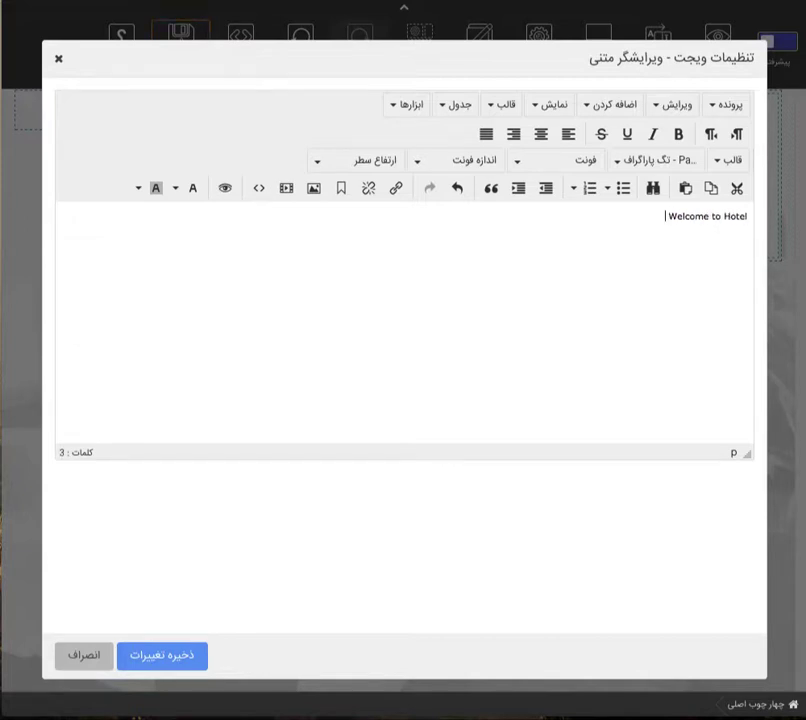
{"action": "type", "text": " Kianfar"}
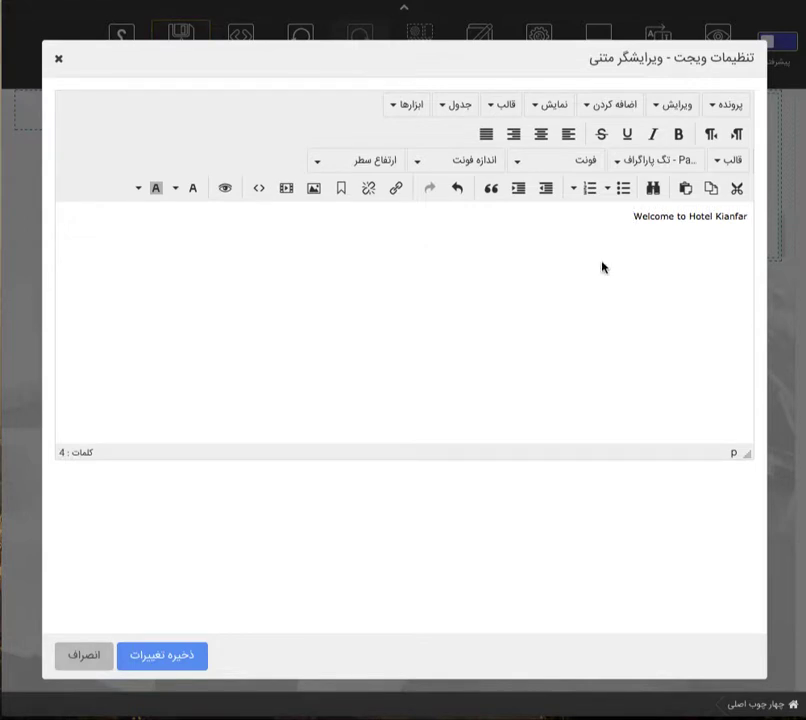
Format the whole welcome line in the Arial Black font.
{"action": "key", "text": "Home"}
{"action": "key", "text": "shift+End"}
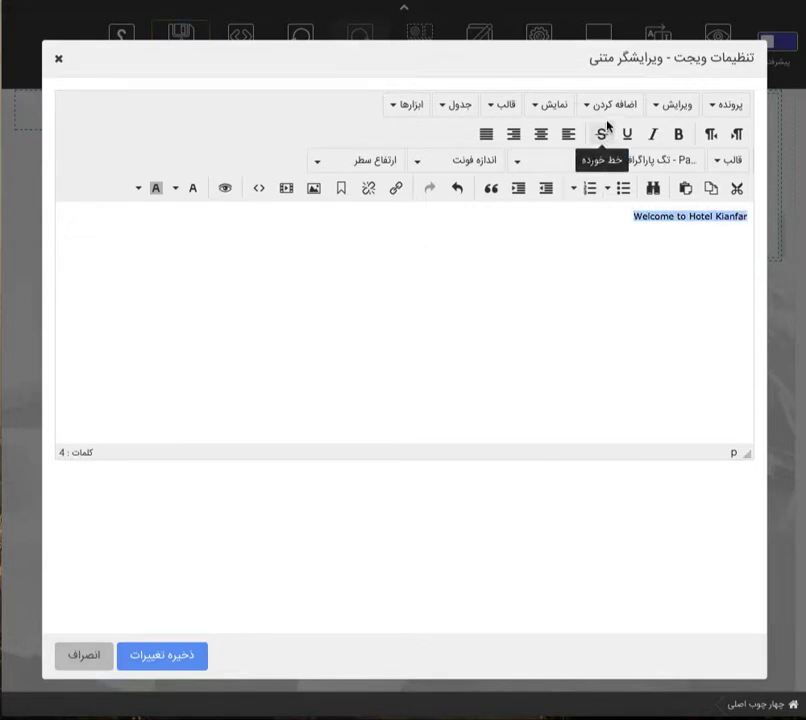
{"action": "left_click", "coordinate": [590, 164]}
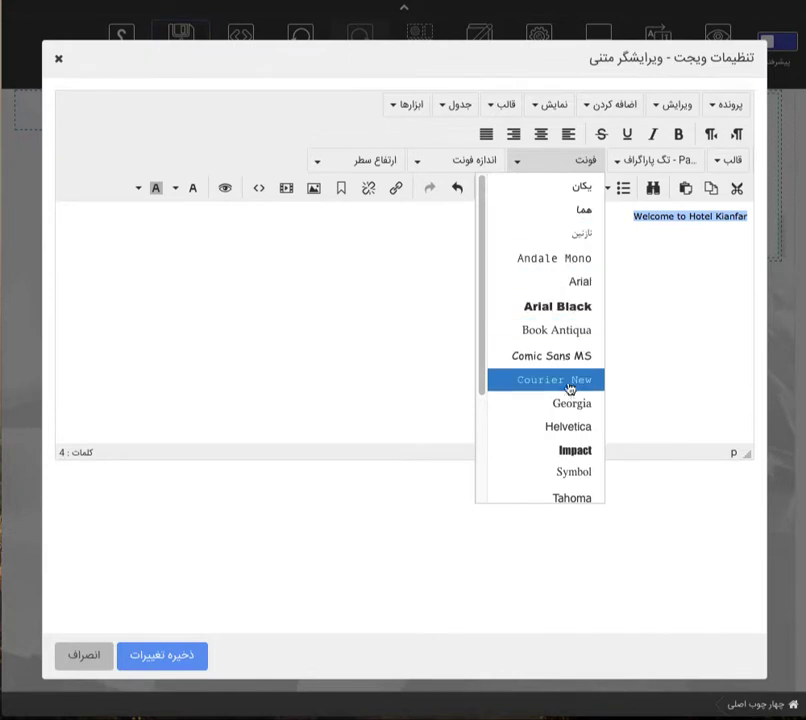
{"action": "left_click", "coordinate": [575, 307]}
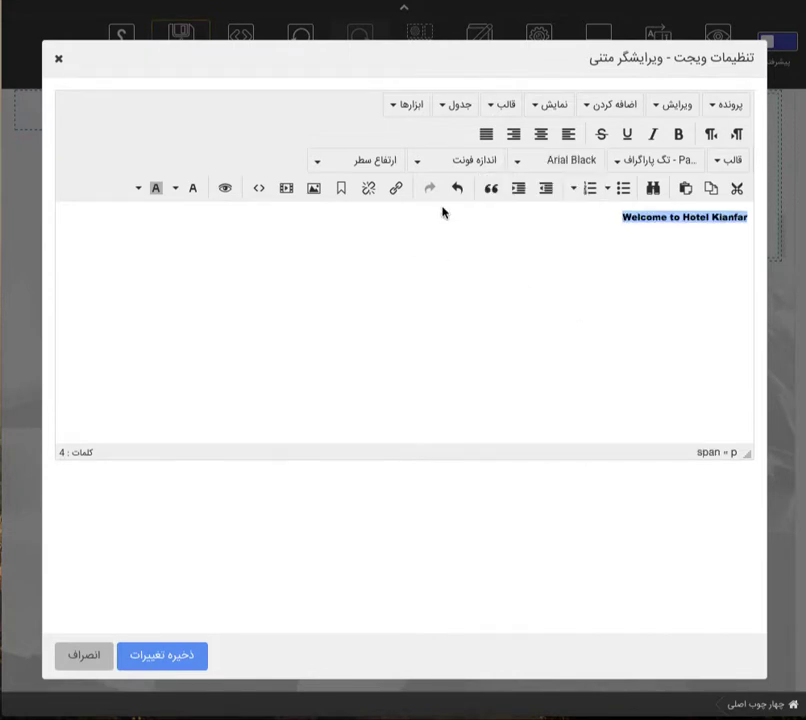
Set the selected welcome text's font size to 75px.
{"action": "left_click", "coordinate": [473, 163]}
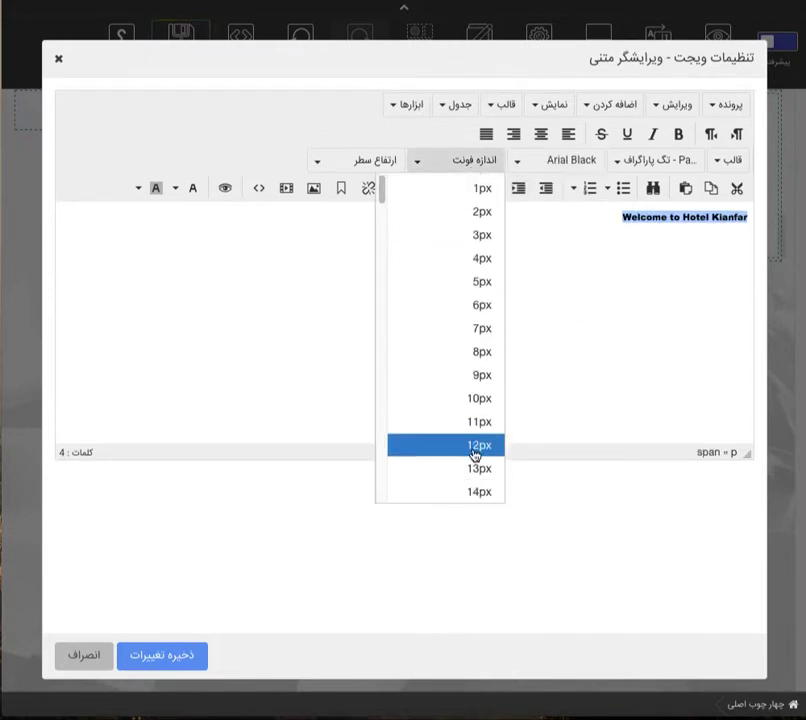
{"action": "scroll", "coordinate": [472, 463], "scroll_direction": "down", "scroll_amount": 19}
{"action": "scroll", "coordinate": [478, 420], "scroll_direction": "up", "scroll_amount": 3}
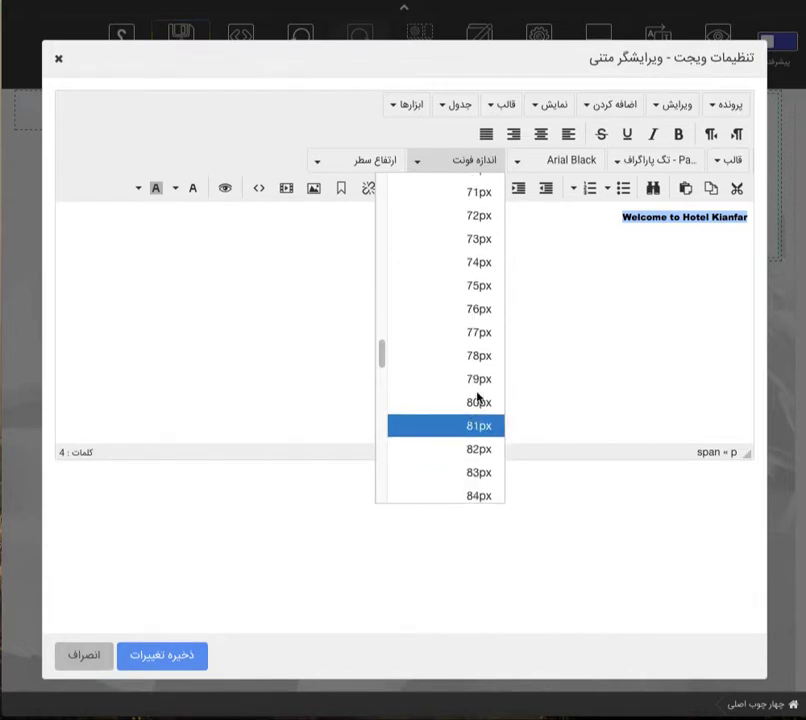
{"action": "left_click", "coordinate": [475, 287]}
Reduce the selected welcome text's font size to 45px.
{"action": "left_click", "coordinate": [492, 163]}
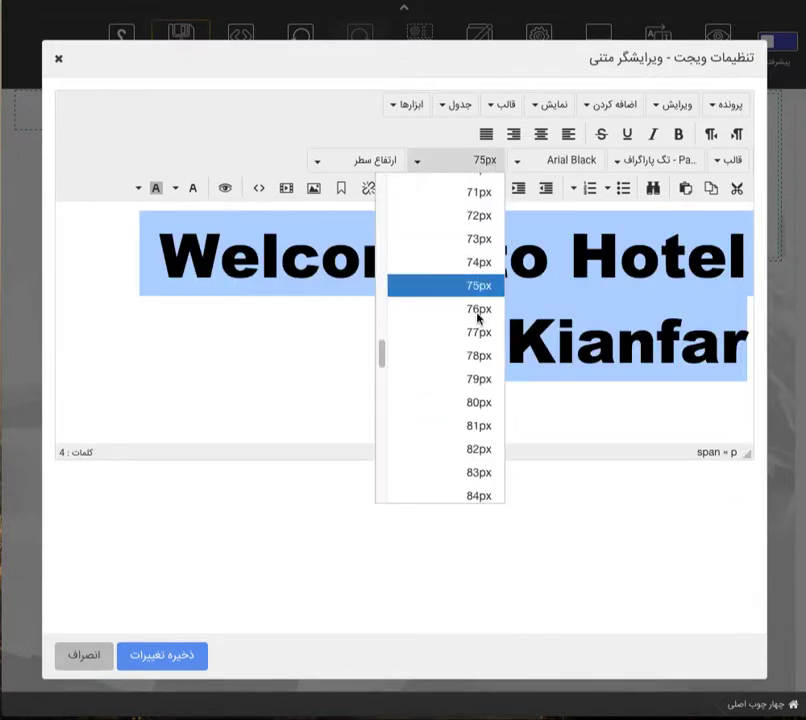
{"action": "scroll", "coordinate": [478, 318], "scroll_direction": "up", "scroll_amount": 8}
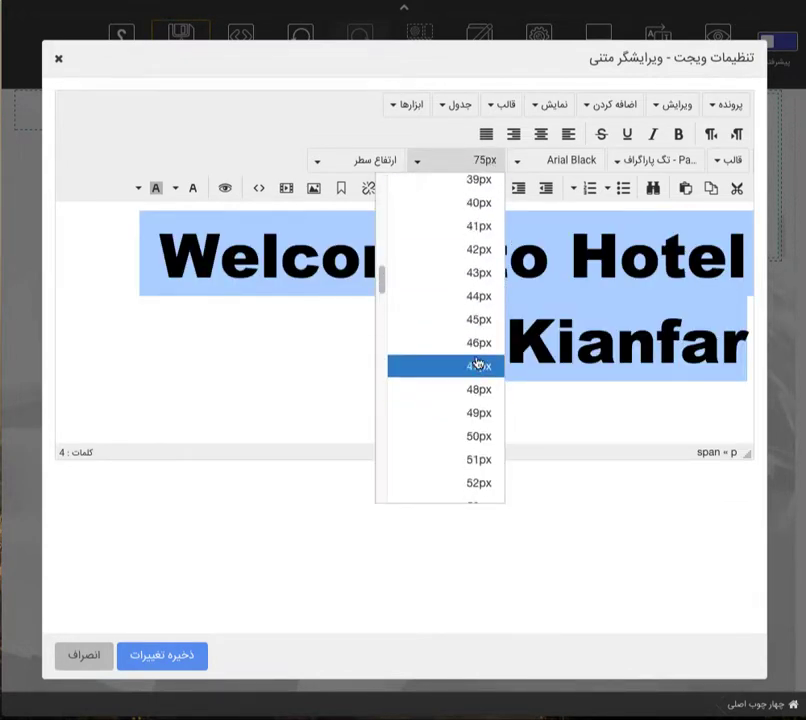
{"action": "left_click", "coordinate": [478, 320]}
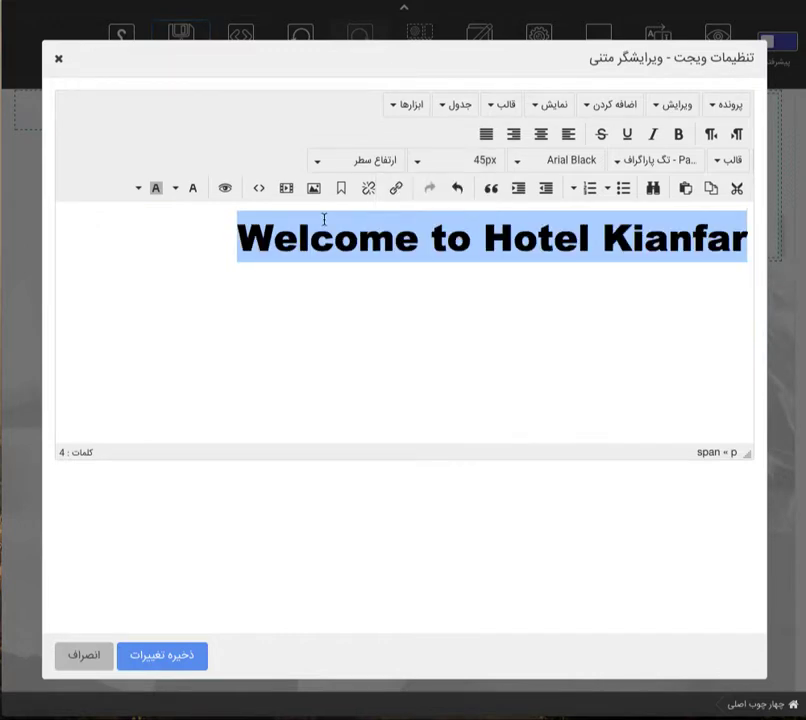
Set the selected welcome text's font size to 40px and save the text widget's changes.
{"action": "left_click", "coordinate": [491, 165]}
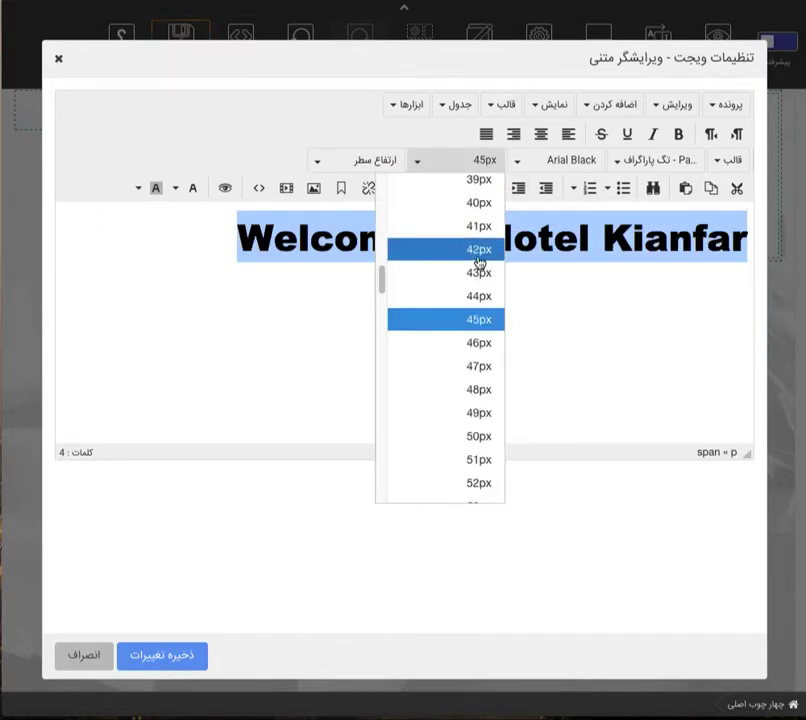
{"action": "left_click", "coordinate": [478, 231]}
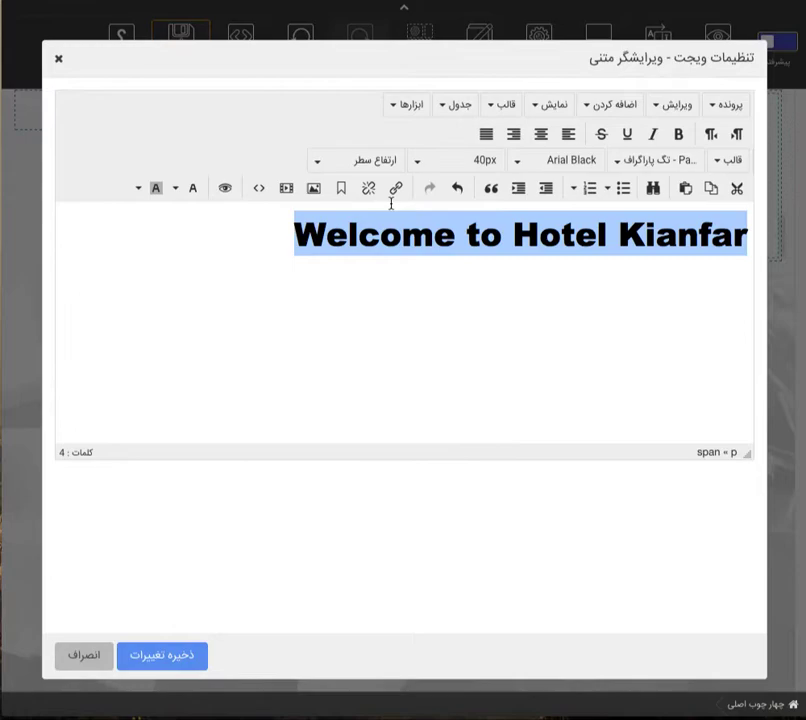
{"action": "left_click", "coordinate": [162, 656]}
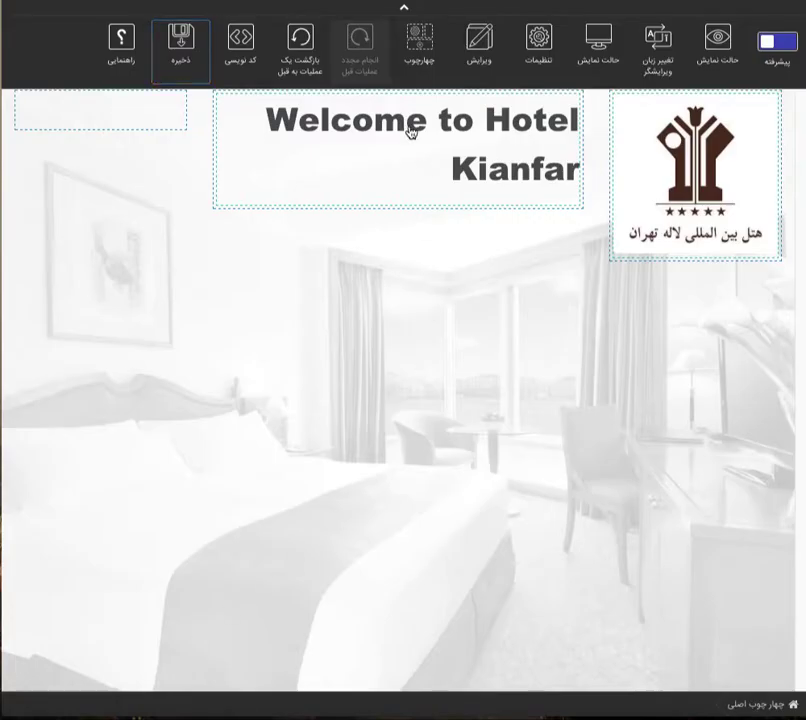
Add a web search widget to the empty narrow zone and save its settings.
{"action": "left_click", "coordinate": [147, 120]}
{"action": "left_click", "coordinate": [210, 125]}
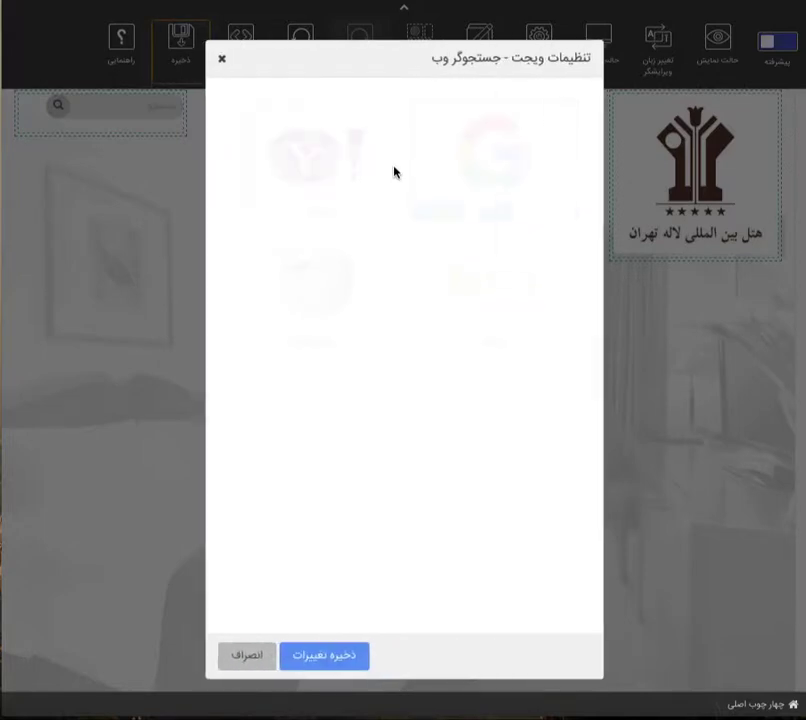
{"action": "left_click", "coordinate": [325, 656]}
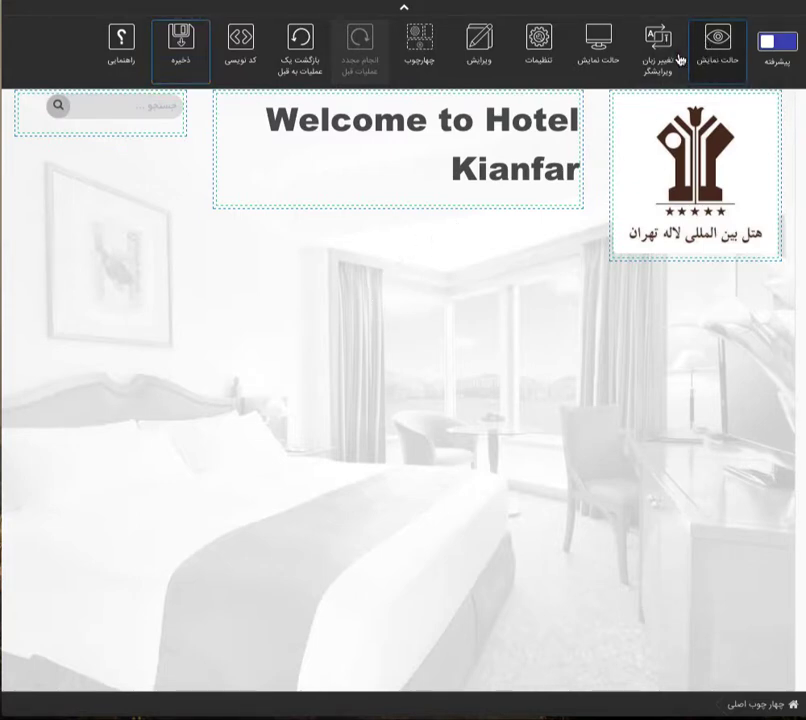
Examine the search engine optimisation settings, including Open Graph, geographic location, Twitter, Dublin Core and additional settings, without saving.
{"action": "left_click", "coordinate": [559, 55]}
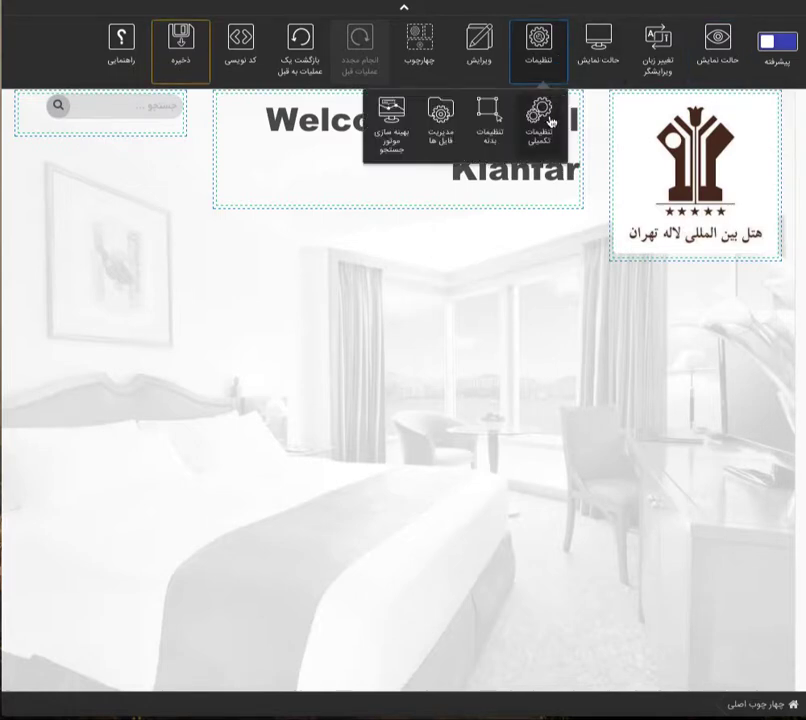
{"action": "left_click", "coordinate": [386, 142]}
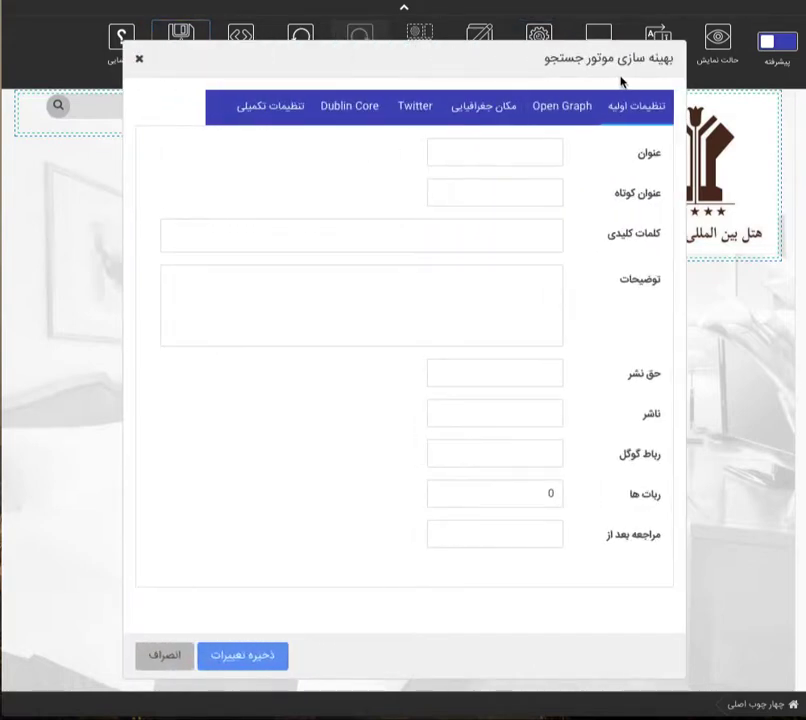
{"action": "left_click", "coordinate": [577, 112]}
{"action": "left_click", "coordinate": [490, 116]}
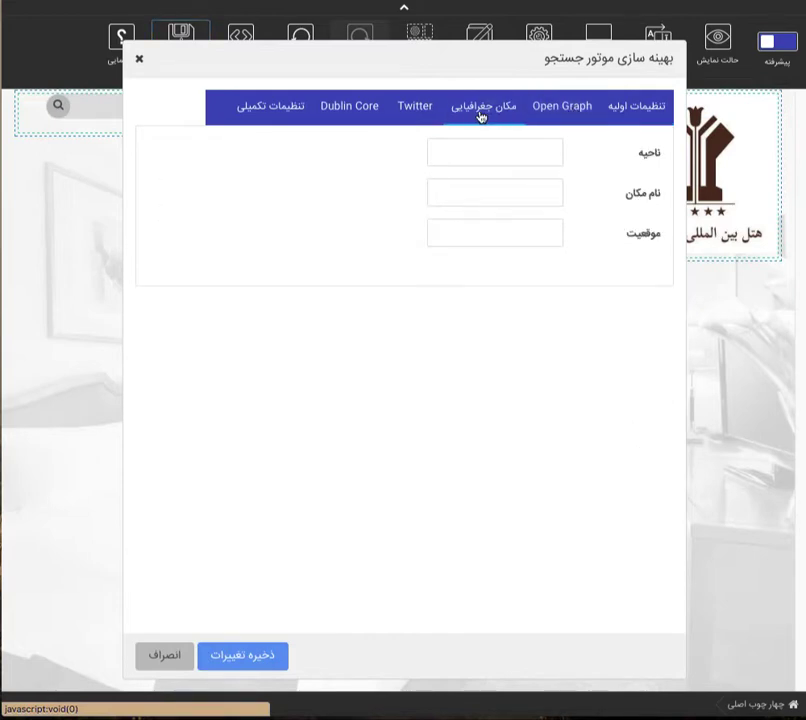
{"action": "left_click", "coordinate": [425, 110]}
{"action": "left_click", "coordinate": [365, 112]}
{"action": "left_click", "coordinate": [273, 113]}
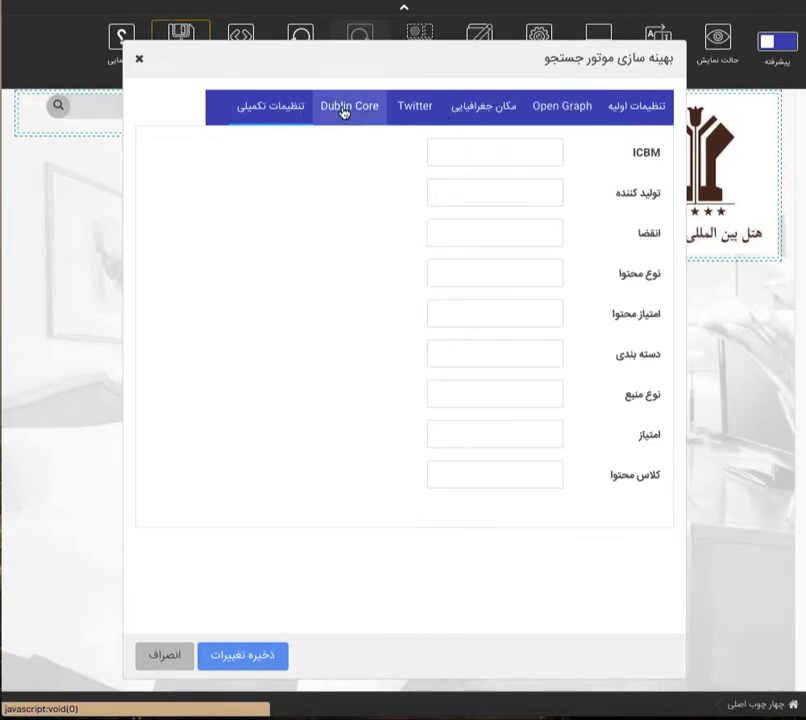
{"action": "left_click", "coordinate": [415, 108]}
{"action": "left_click", "coordinate": [561, 108]}
{"action": "left_click", "coordinate": [636, 108]}
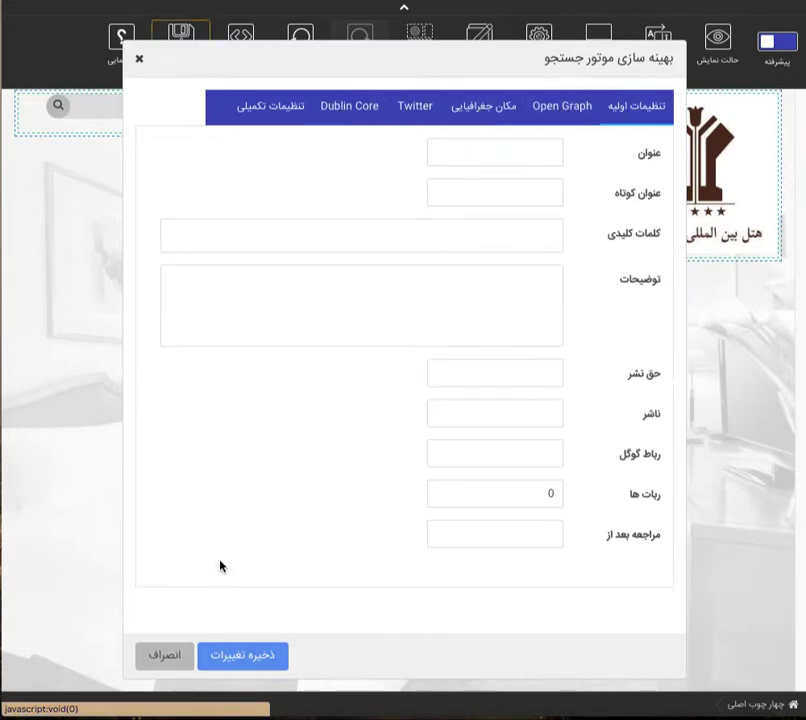
{"action": "left_click", "coordinate": [168, 658]}
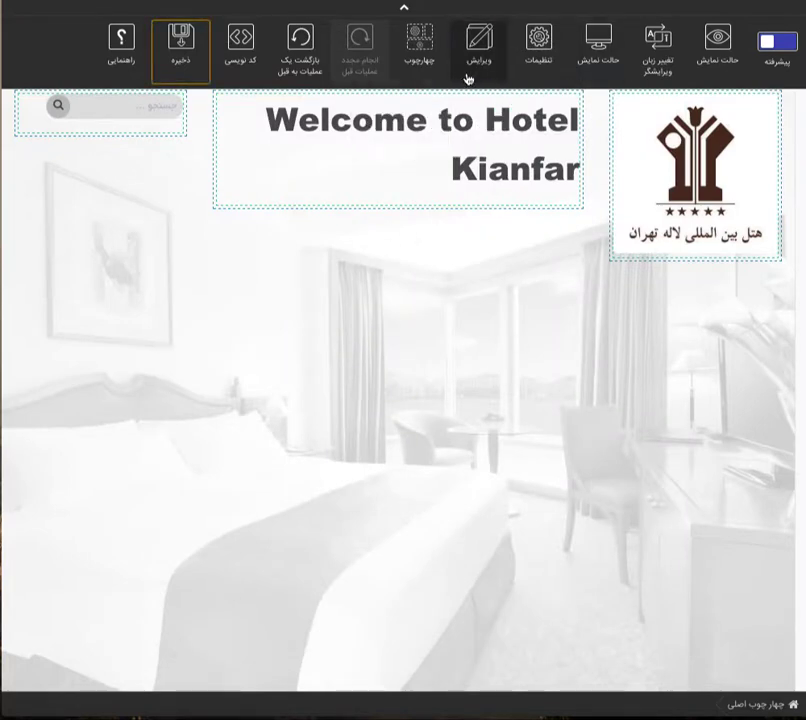
Duplicate the welcome text widget within its own zone and move the copy beneath the hotel logo.
{"action": "mouse_move", "coordinate": [486, 72]}
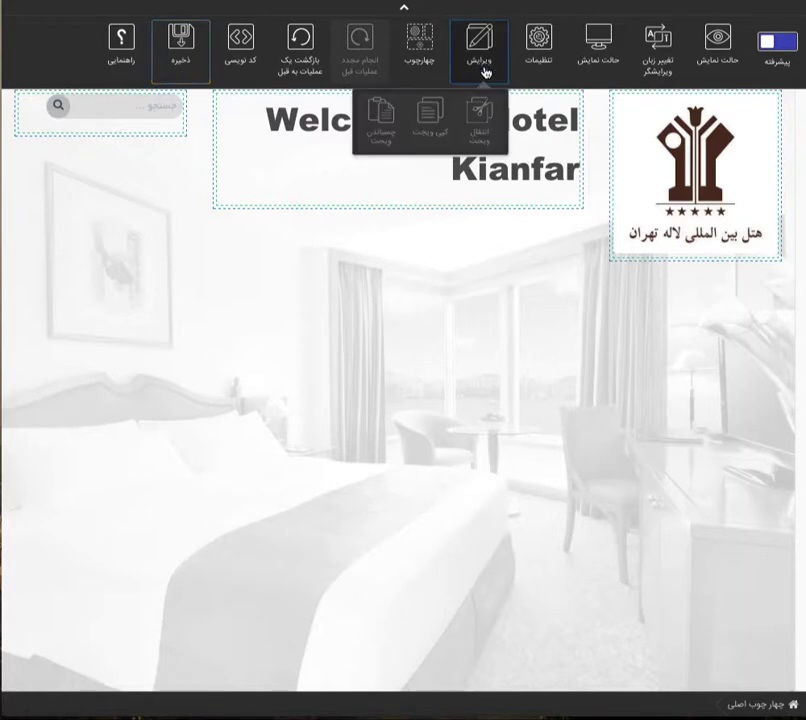
{"action": "left_click", "coordinate": [353, 184]}
{"action": "mouse_move", "coordinate": [481, 50]}
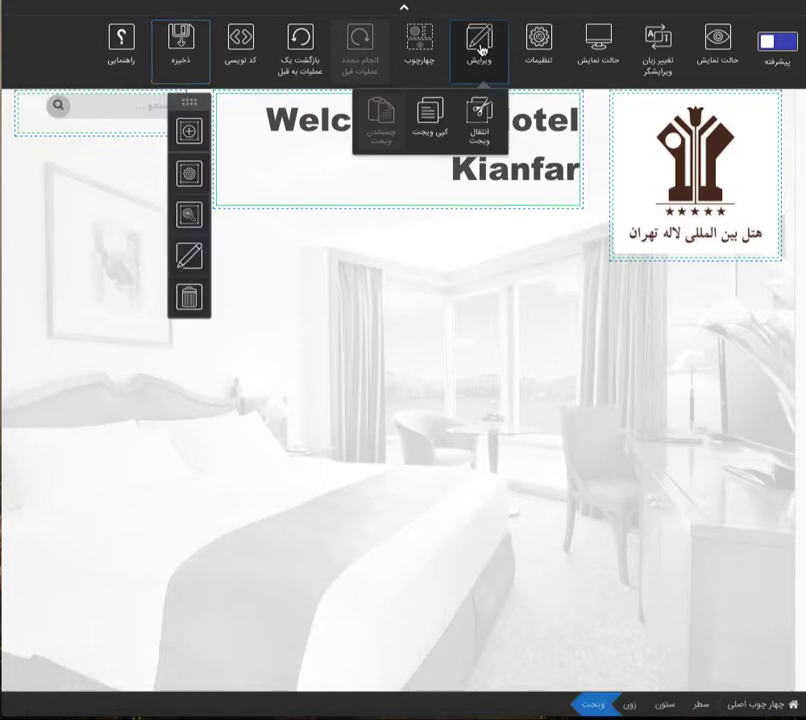
{"action": "left_click", "coordinate": [441, 130]}
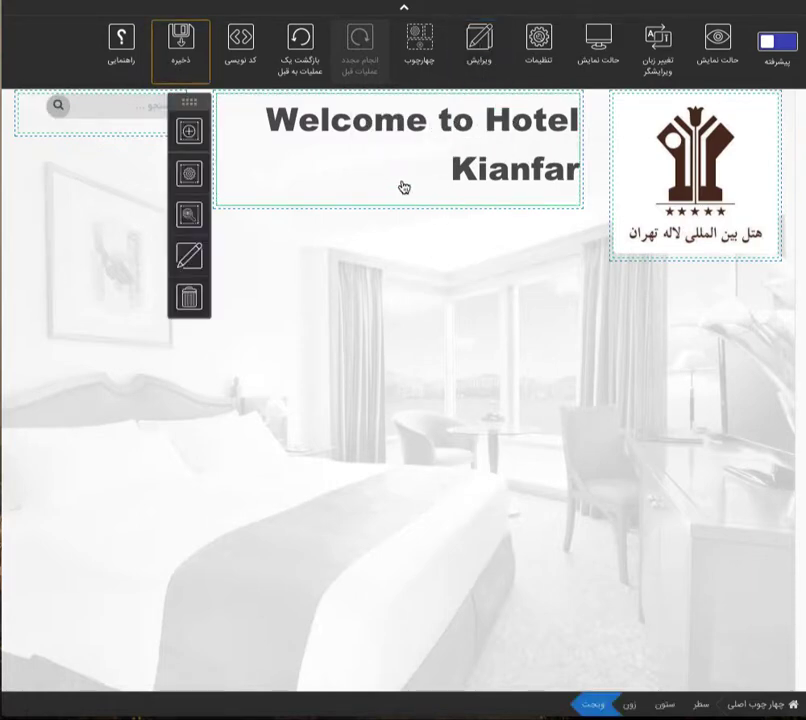
{"action": "left_click", "coordinate": [346, 212]}
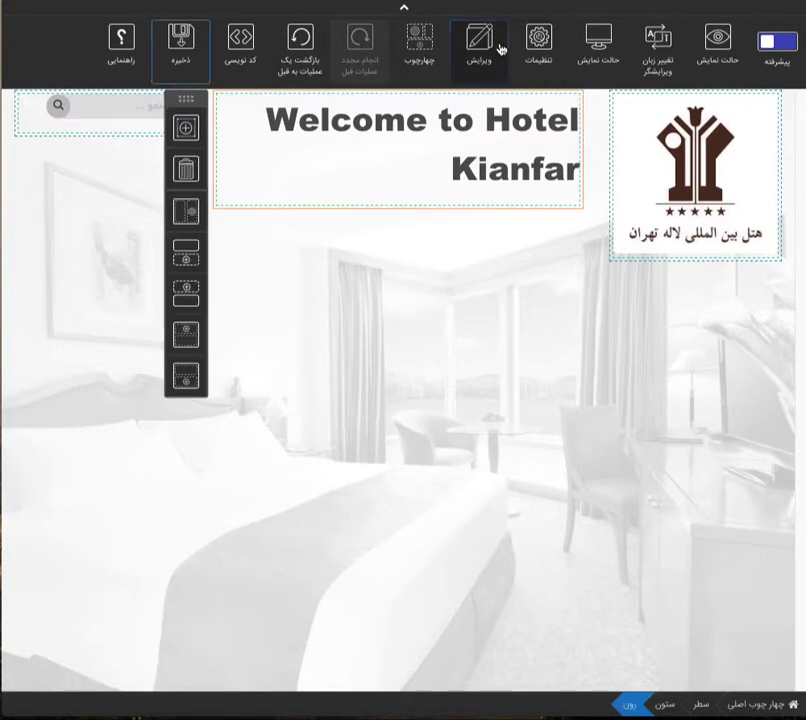
{"action": "mouse_move", "coordinate": [500, 48]}
{"action": "left_click", "coordinate": [382, 124]}
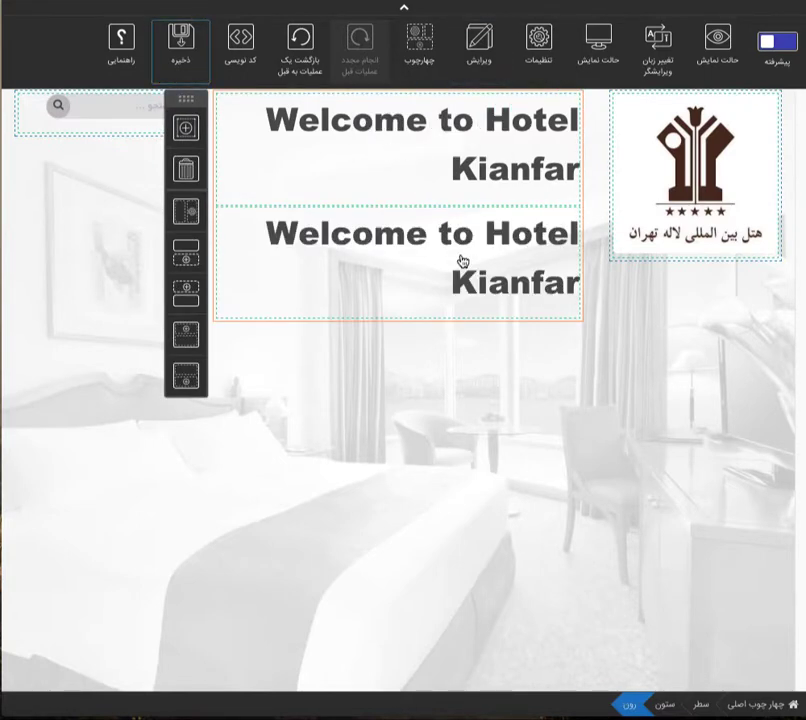
{"action": "left_click", "coordinate": [462, 262]}
{"action": "left_click_drag", "start_coordinate": [333, 270], "coordinate": [651, 257]}
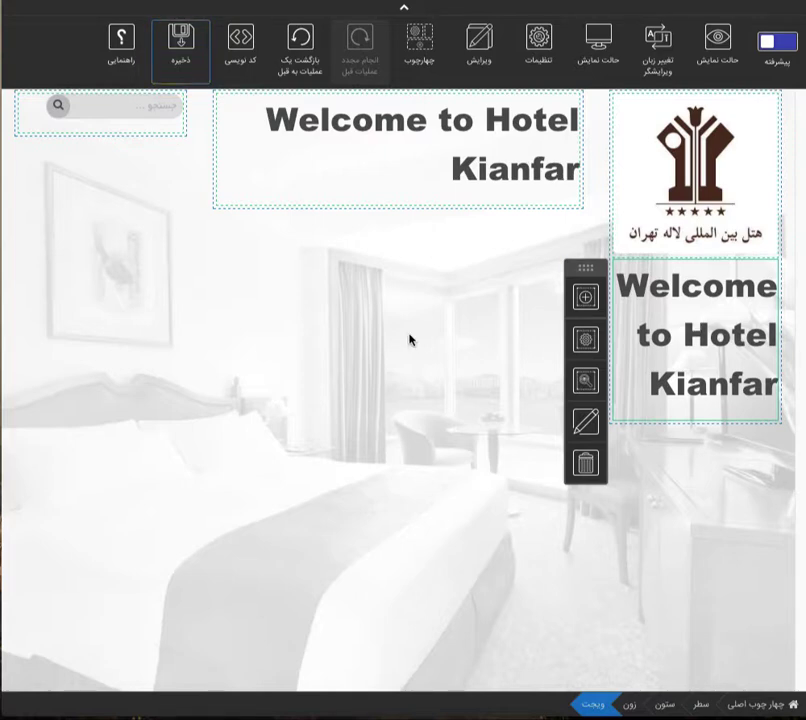
Replace the copied text beneath the logo inline with "hi my name is" followed by the person's full name.
{"action": "double_click", "coordinate": [689, 328]}
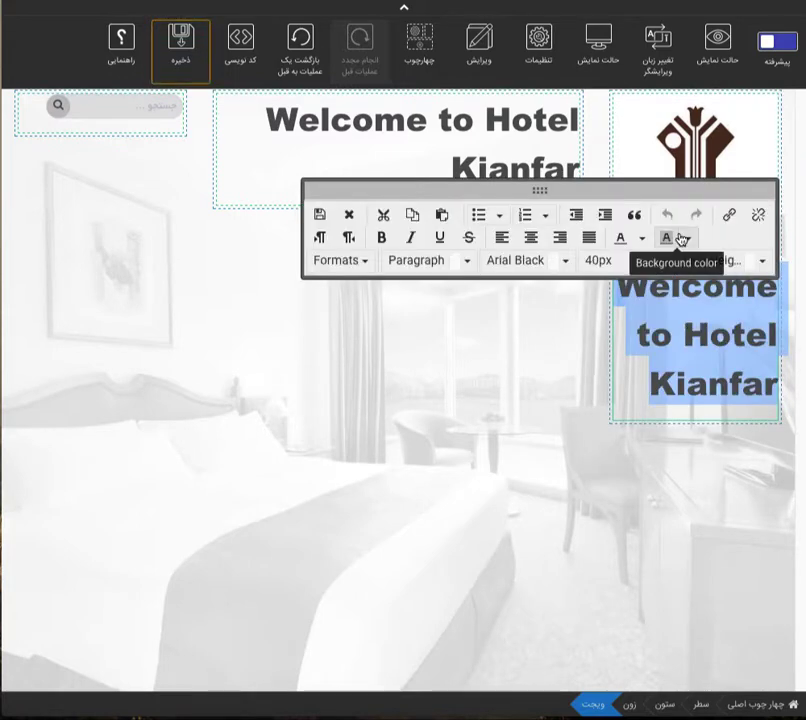
{"action": "left_click_drag", "start_coordinate": [669, 192], "coordinate": [283, 251]}
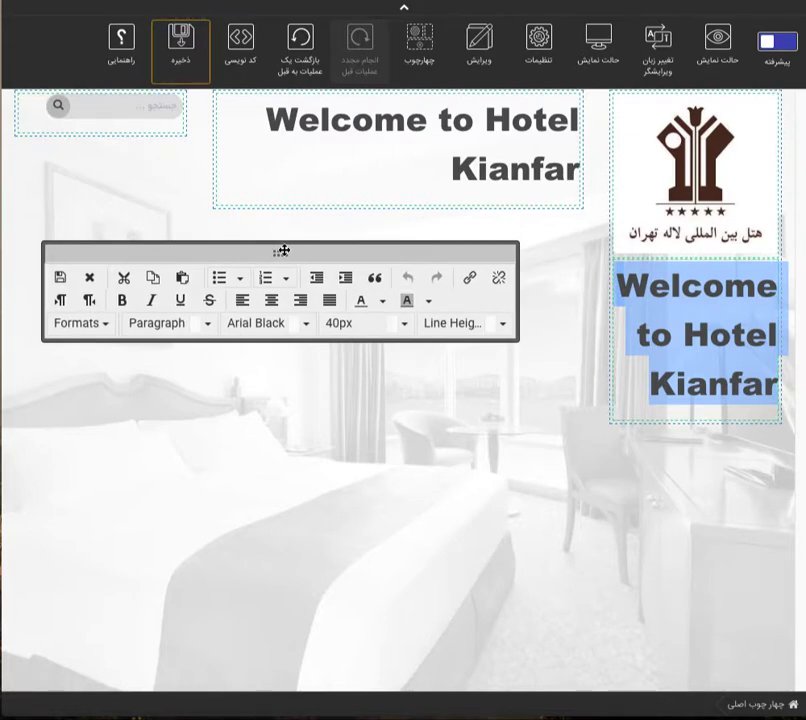
{"action": "type", "text": "hi my nam"}
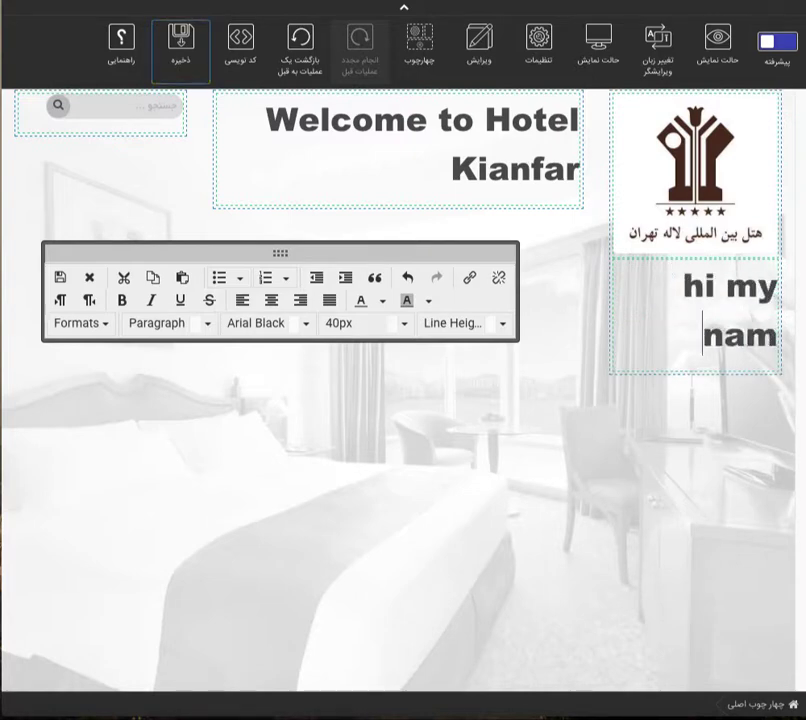
{"action": "type", "text": "e is navid"}
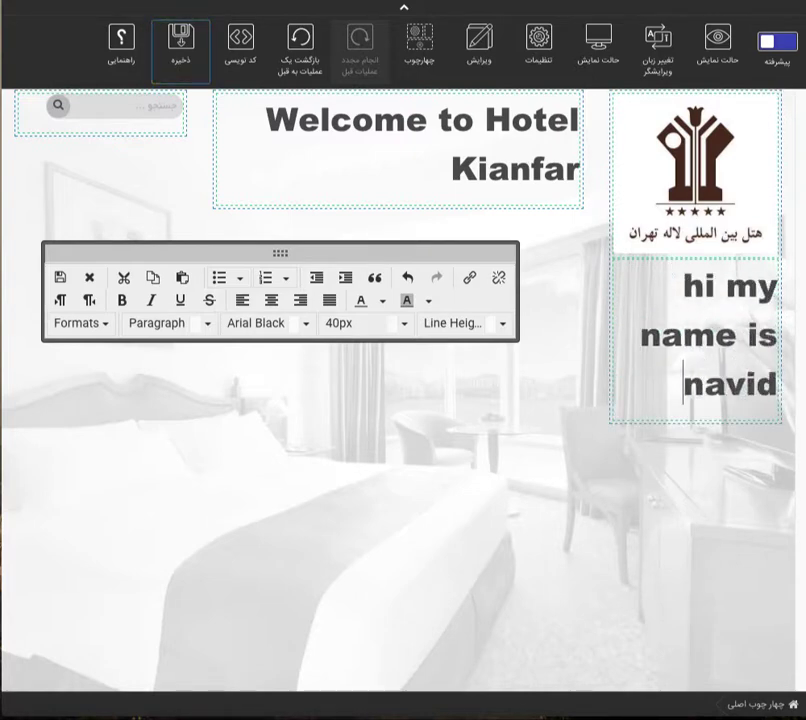
{"action": "type", "text": " kianfar"}
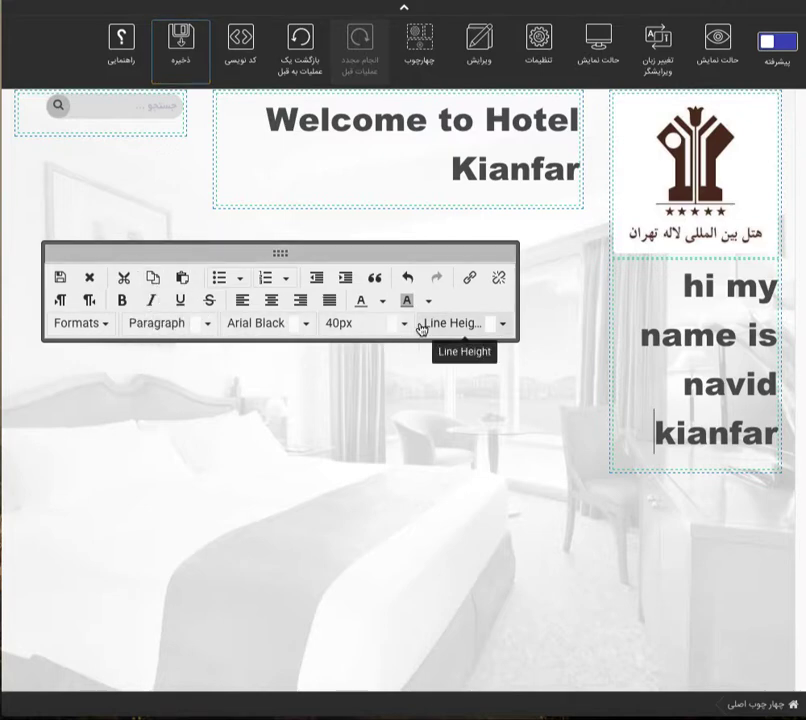
Set the whole introduction text's font size to 20px, save it, and move its widget beneath the search box.
{"action": "key", "text": "ctrl+a"}
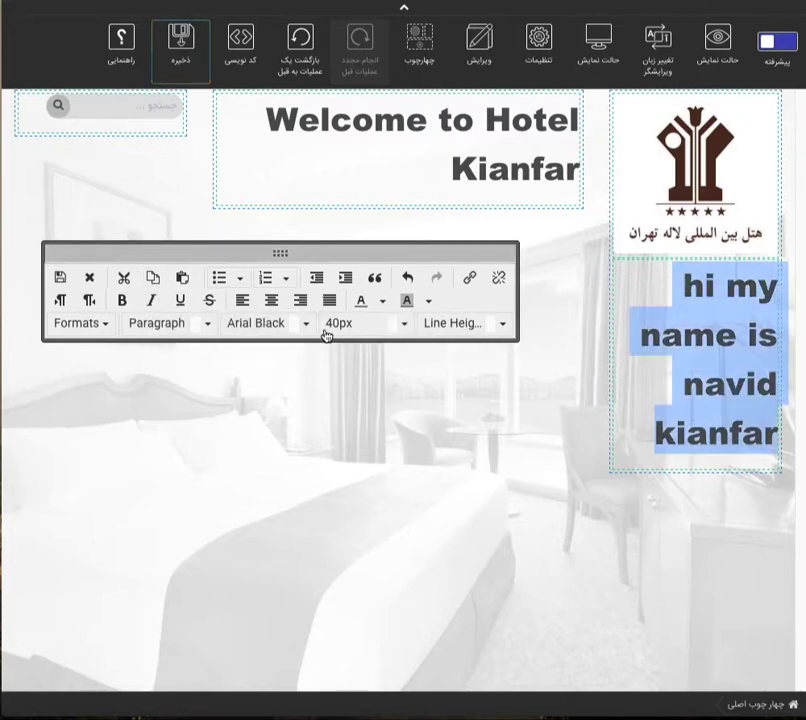
{"action": "left_click", "coordinate": [378, 330]}
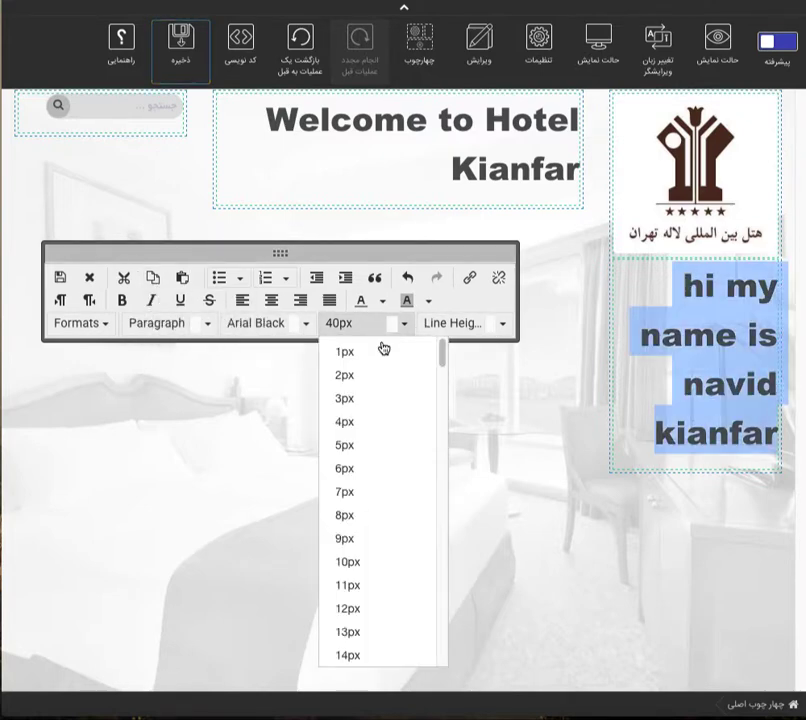
{"action": "scroll", "coordinate": [369, 566], "scroll_direction": "down", "scroll_amount": 4}
{"action": "left_click", "coordinate": [372, 532]}
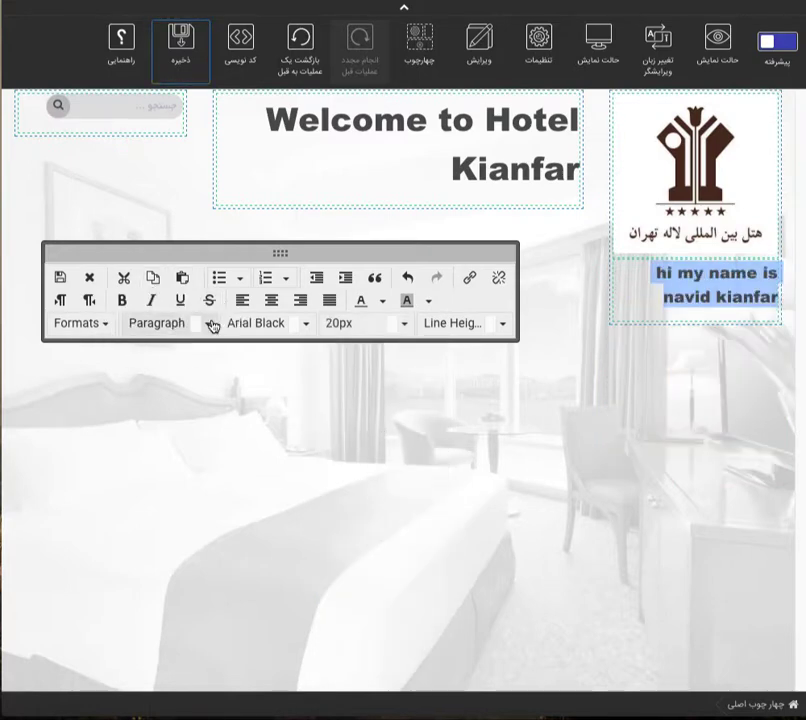
{"action": "left_click", "coordinate": [59, 278]}
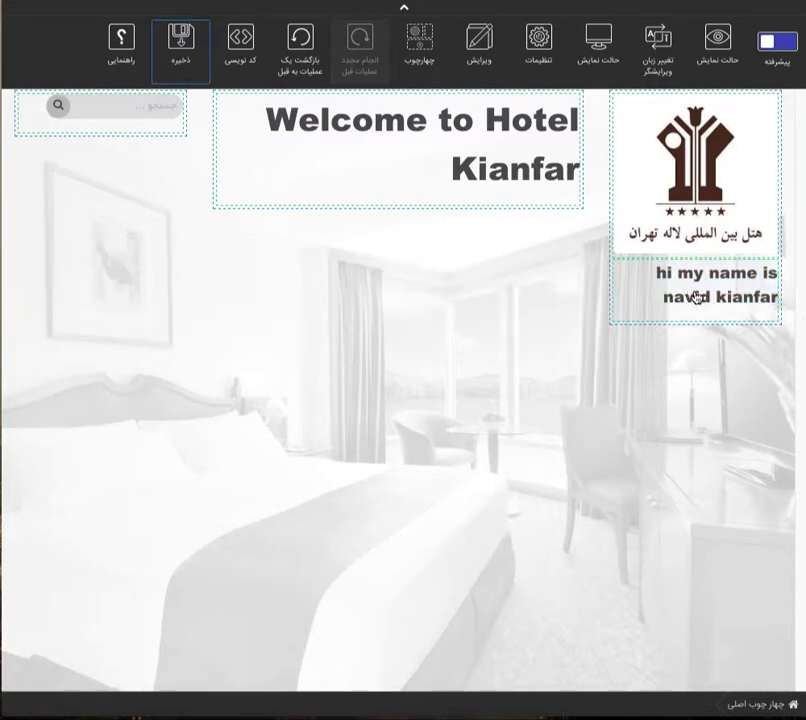
{"action": "left_click_drag", "start_coordinate": [644, 299], "coordinate": [104, 138]}
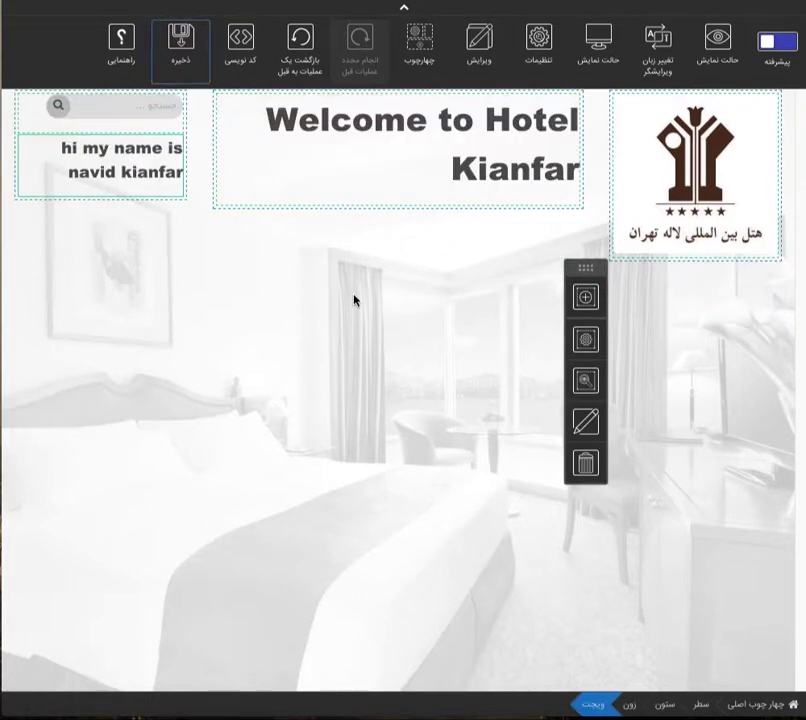
{"action": "left_click", "coordinate": [320, 293]}
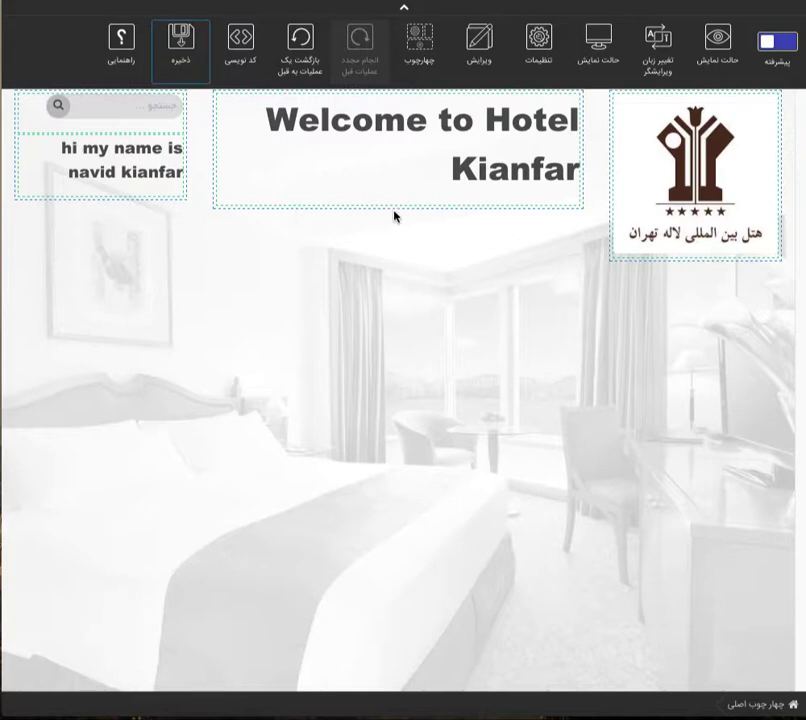
Add a one-column row inside the welcome text's zone, below the existing text.
{"action": "left_click", "coordinate": [256, 213]}
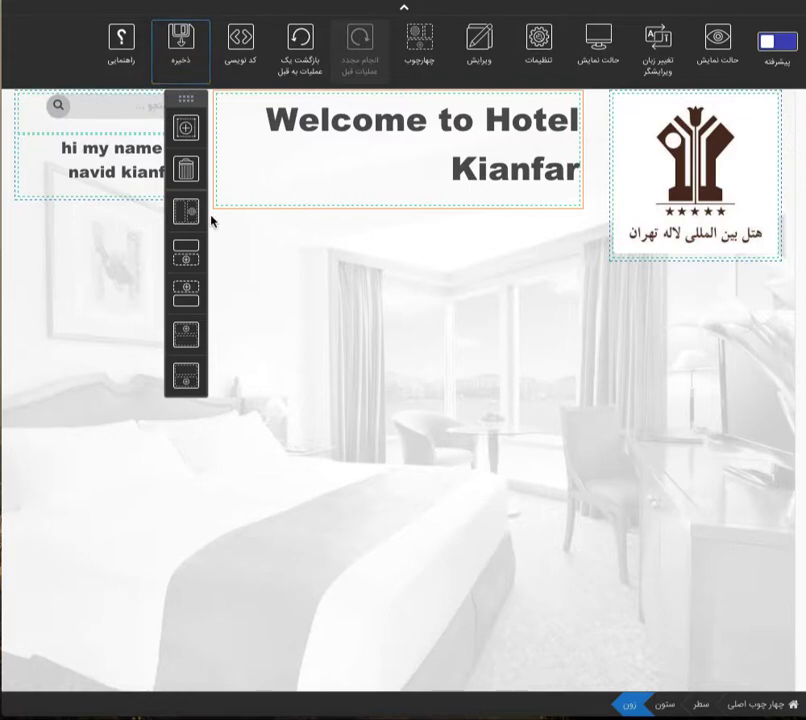
{"action": "left_click", "coordinate": [192, 373]}
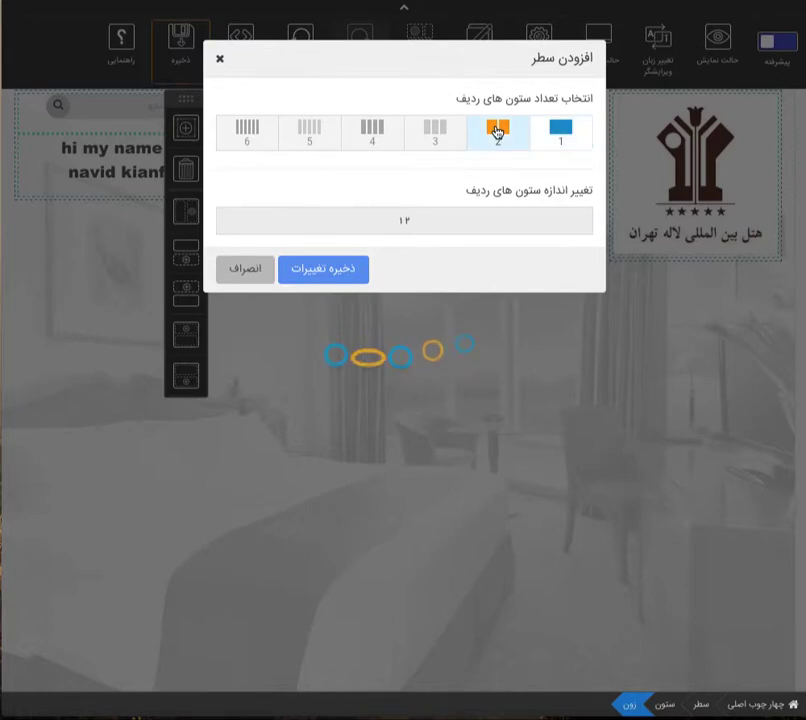
{"action": "left_click", "coordinate": [497, 131]}
{"action": "left_click", "coordinate": [549, 146]}
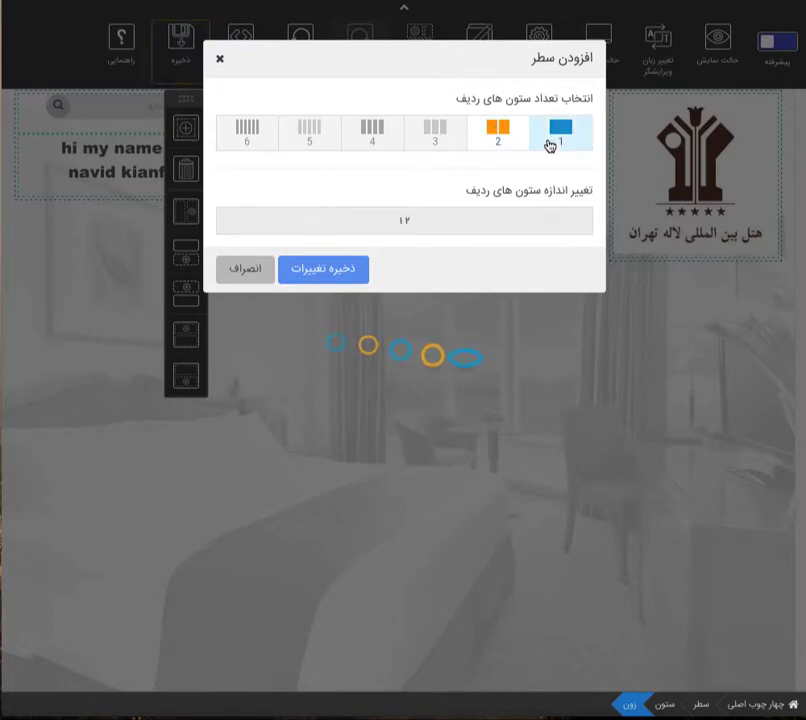
{"action": "left_click", "coordinate": [342, 275]}
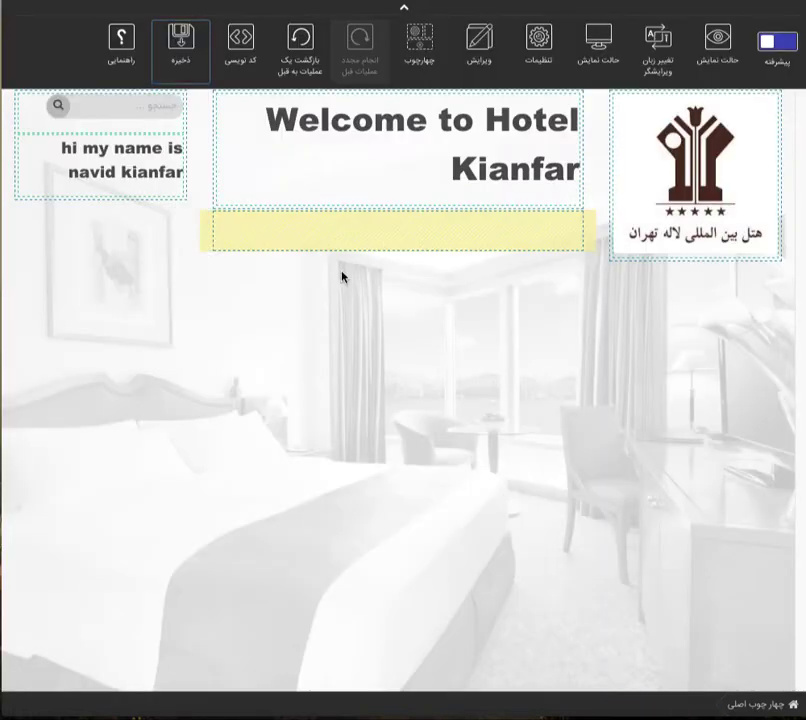
Undo the addition of the new row beneath the welcome text and redo it.
{"action": "left_click", "coordinate": [370, 245]}
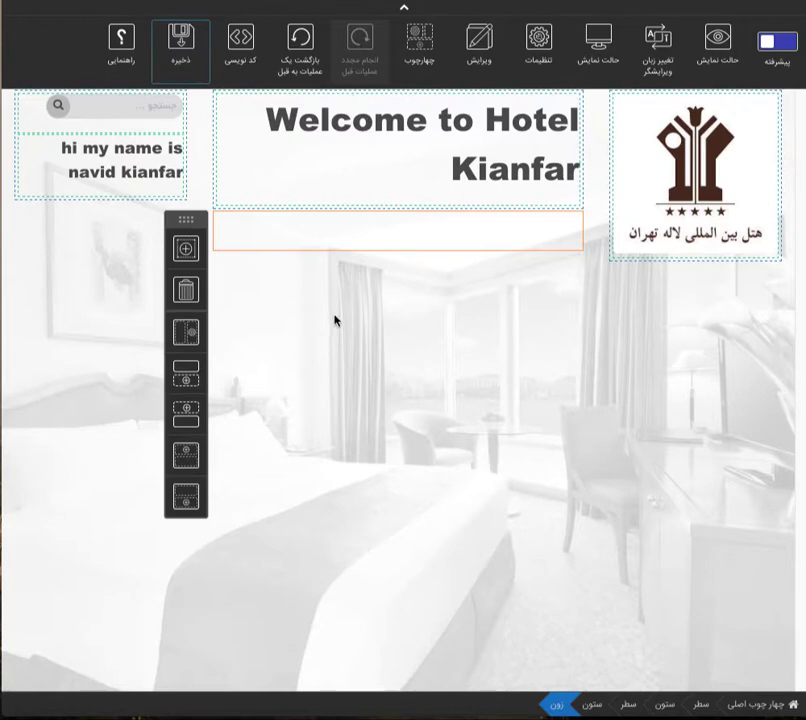
{"action": "left_click", "coordinate": [292, 40]}
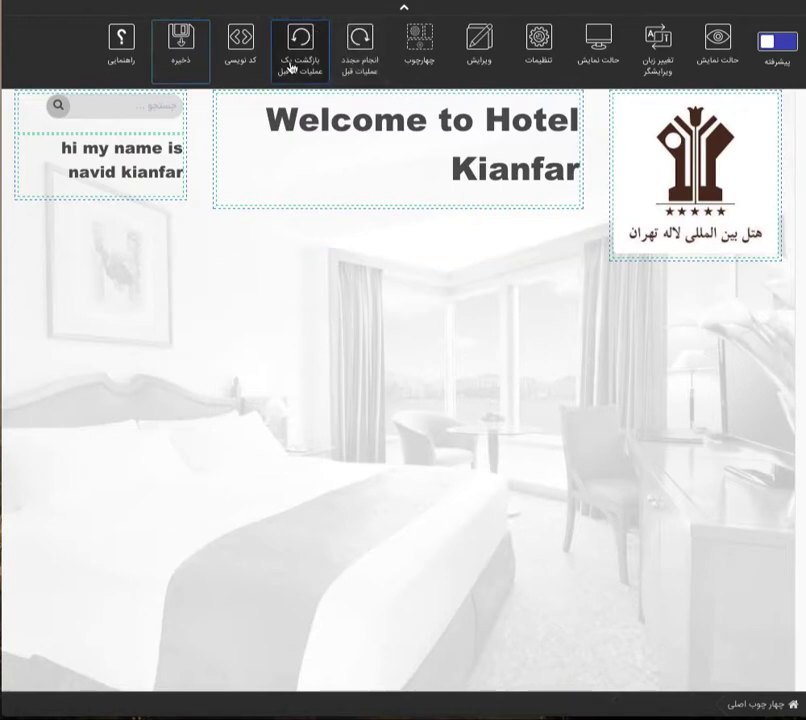
{"action": "left_click", "coordinate": [347, 62]}
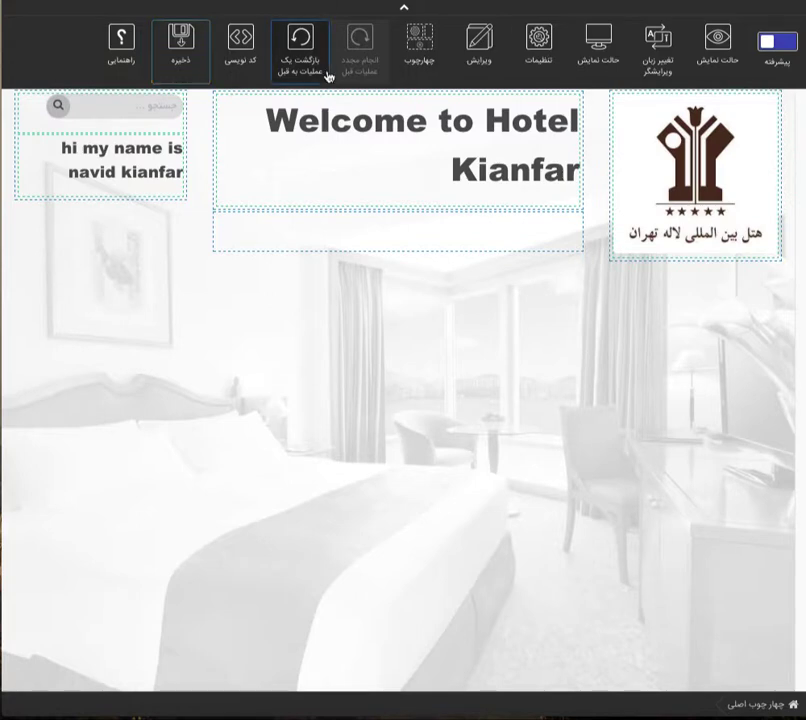
Undo the last three page changes and redo all of them.
{"action": "left_click", "coordinate": [300, 74]}
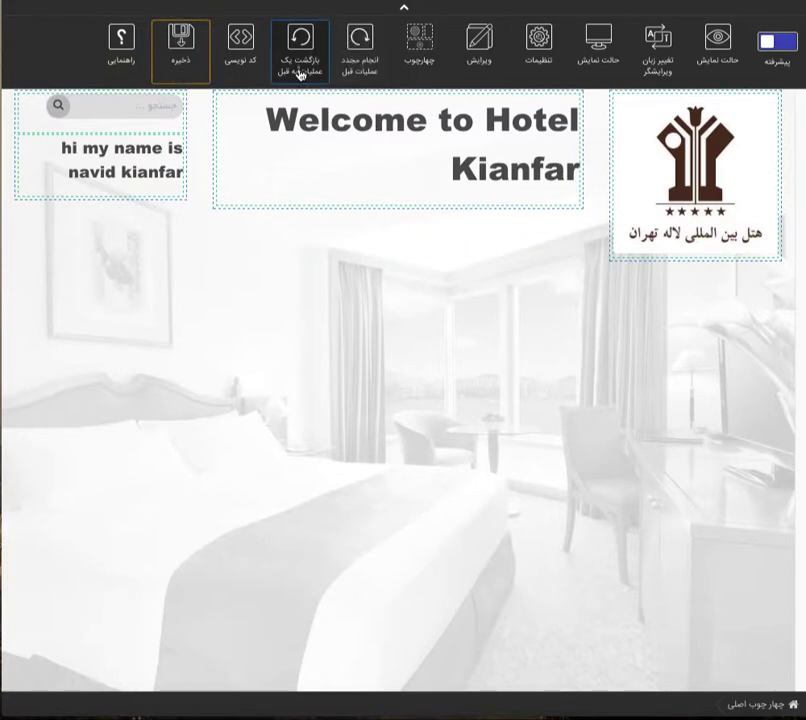
{"action": "left_click", "coordinate": [300, 74]}
{"action": "left_click", "coordinate": [300, 74]}
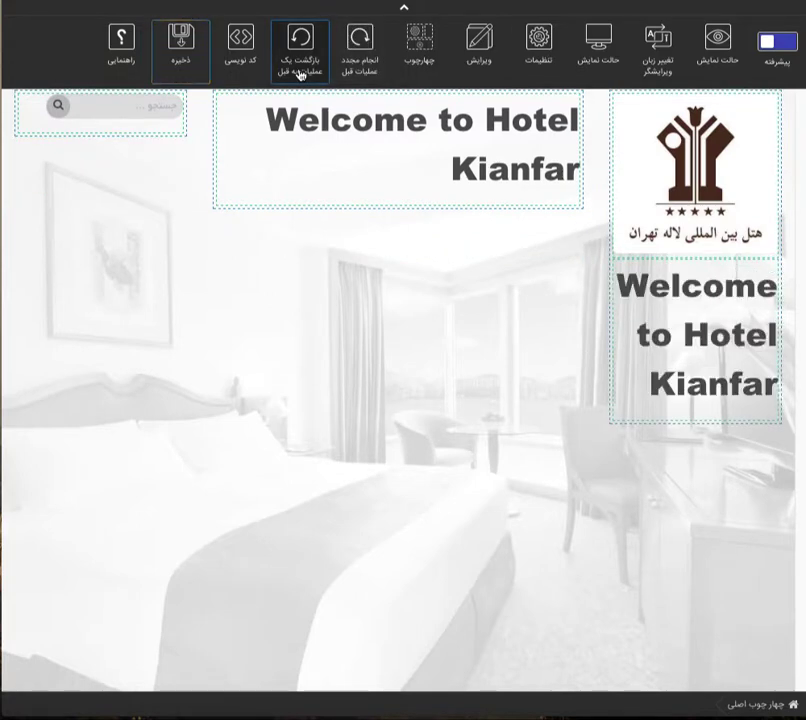
{"action": "left_click", "coordinate": [369, 72]}
{"action": "left_click", "coordinate": [369, 72]}
{"action": "left_click", "coordinate": [369, 72]}
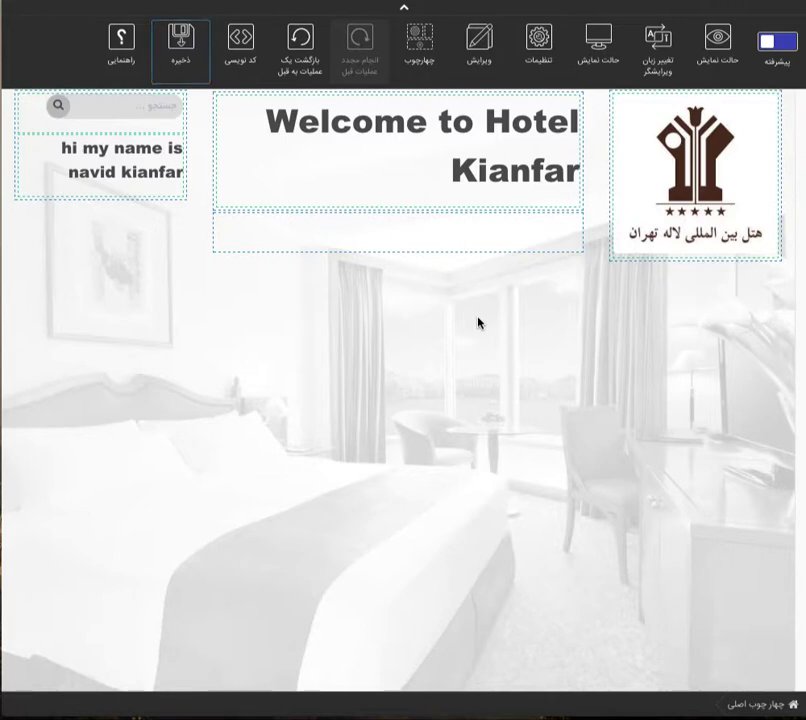
Save the page template and confirm that its editing history is cleared.
{"action": "left_click", "coordinate": [370, 245]}
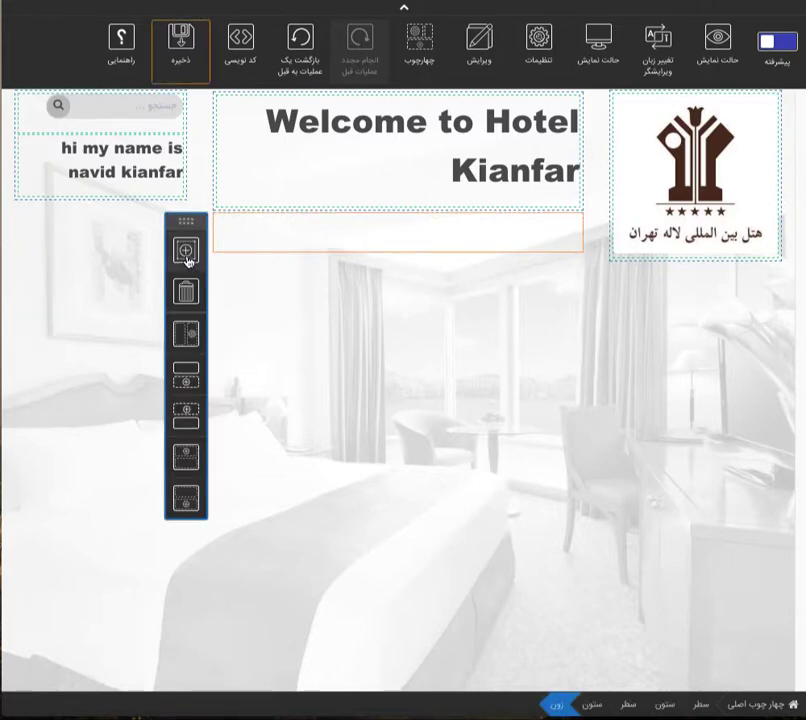
{"action": "left_click", "coordinate": [342, 288]}
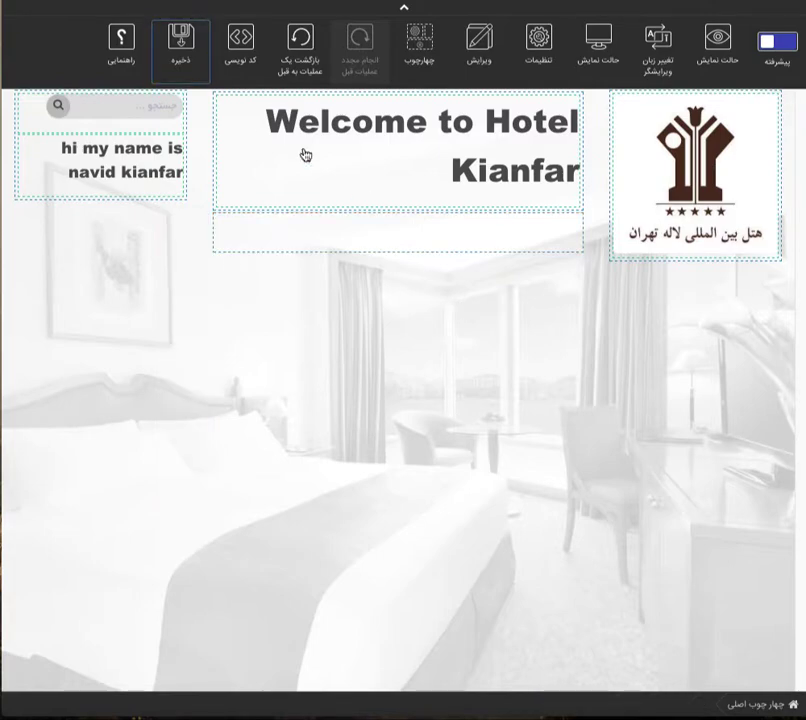
{"action": "left_click", "coordinate": [188, 67]}
{"action": "left_click", "coordinate": [185, 114]}
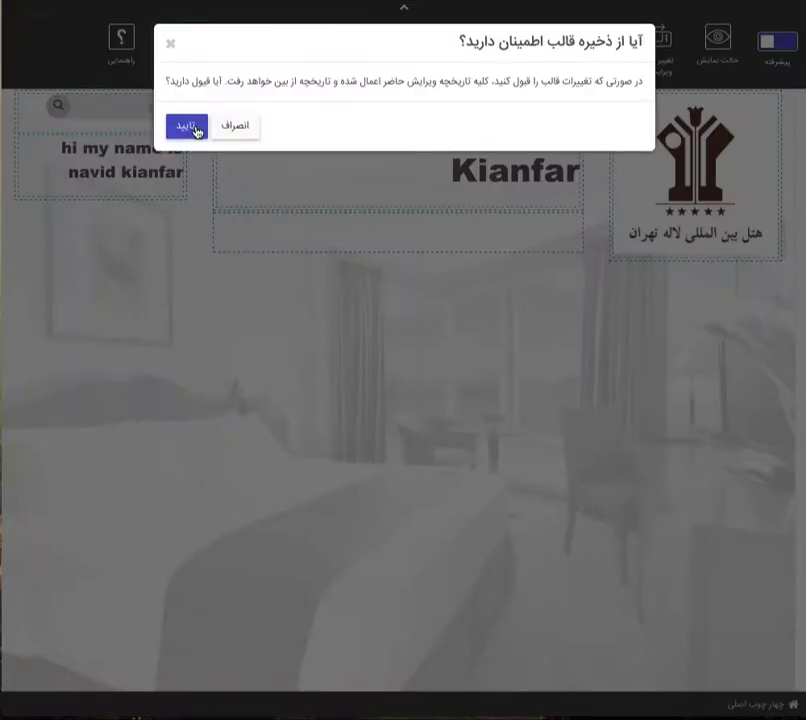
{"action": "left_click", "coordinate": [185, 127]}
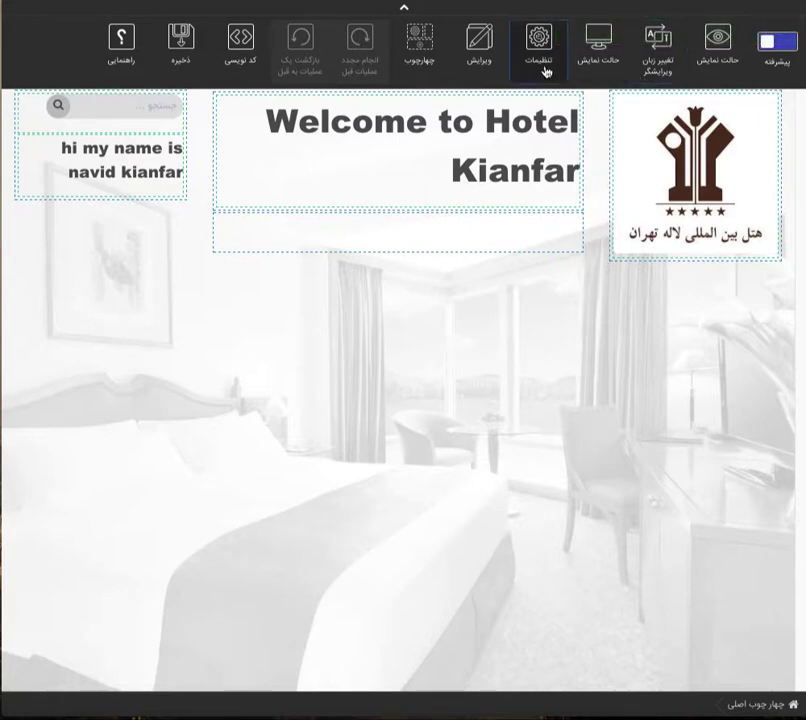
Add an image widget with taxi-service-2.jpg and description "121312" to the empty zone beneath the welcome text, and save its settings.
{"action": "left_click", "coordinate": [376, 240]}
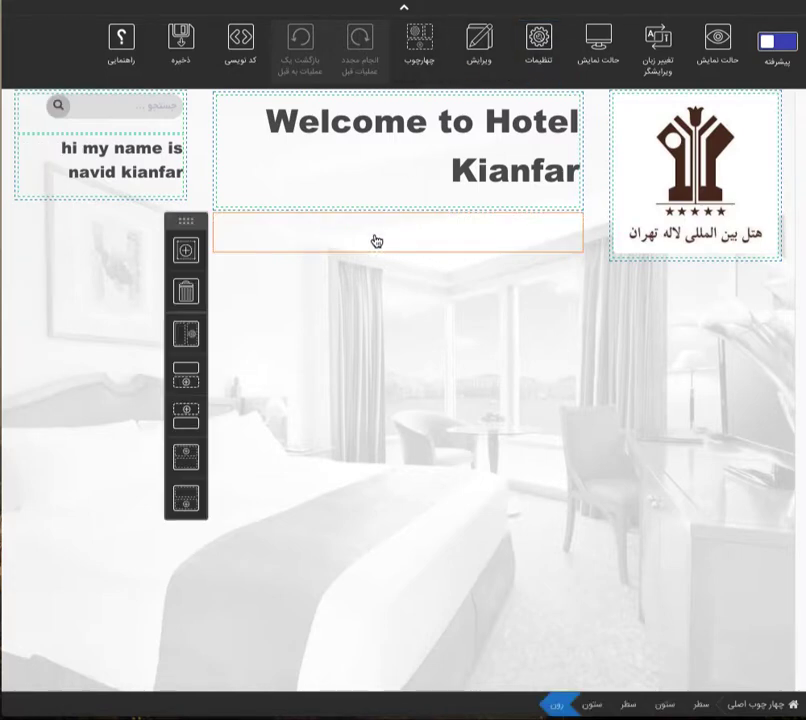
{"action": "left_click", "coordinate": [185, 250]}
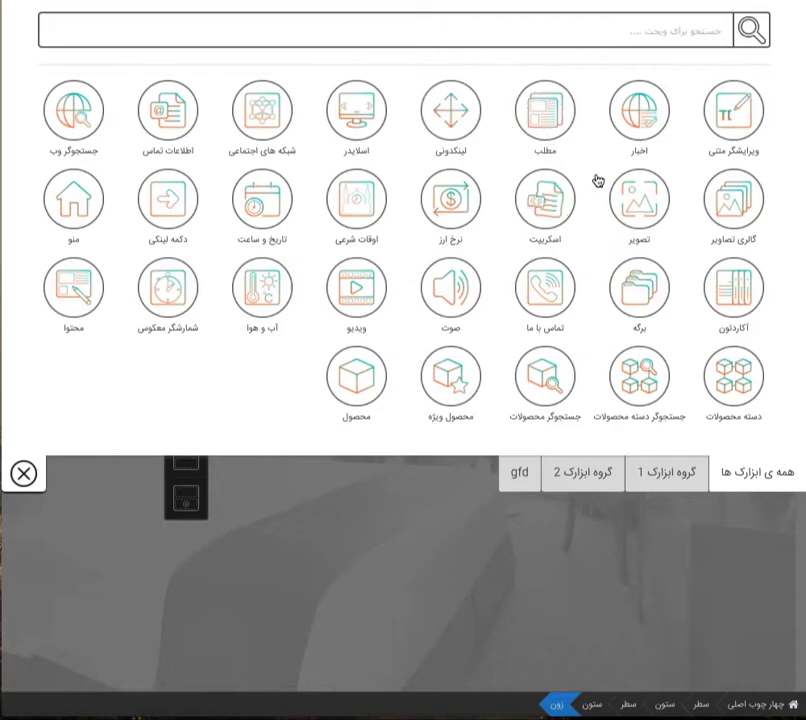
{"action": "left_click", "coordinate": [645, 204]}
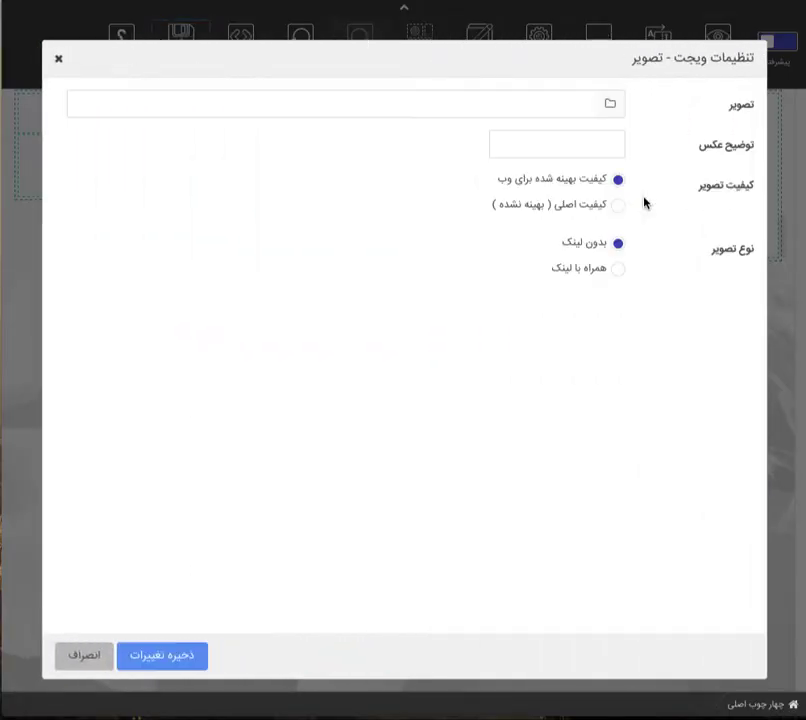
{"action": "left_click", "coordinate": [612, 105]}
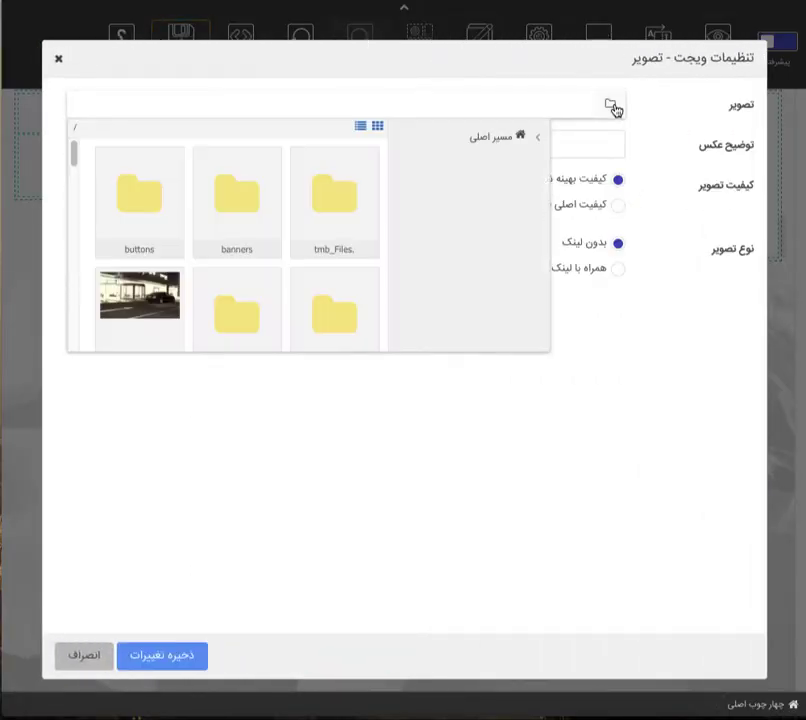
{"action": "scroll", "coordinate": [266, 261], "scroll_direction": "down", "scroll_amount": 2}
{"action": "scroll", "coordinate": [266, 261], "scroll_direction": "down", "scroll_amount": 10}
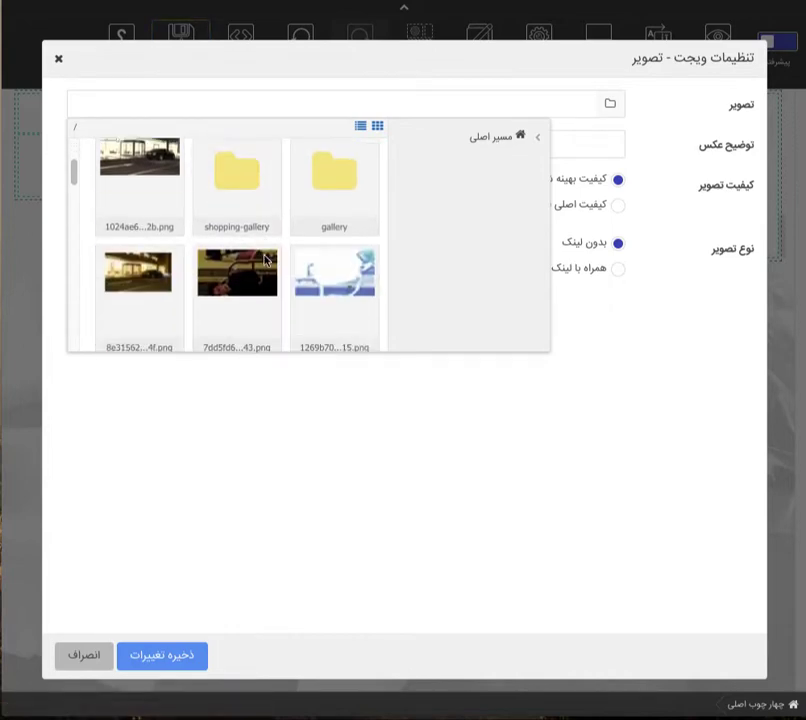
{"action": "scroll", "coordinate": [266, 261], "scroll_direction": "down", "scroll_amount": 10}
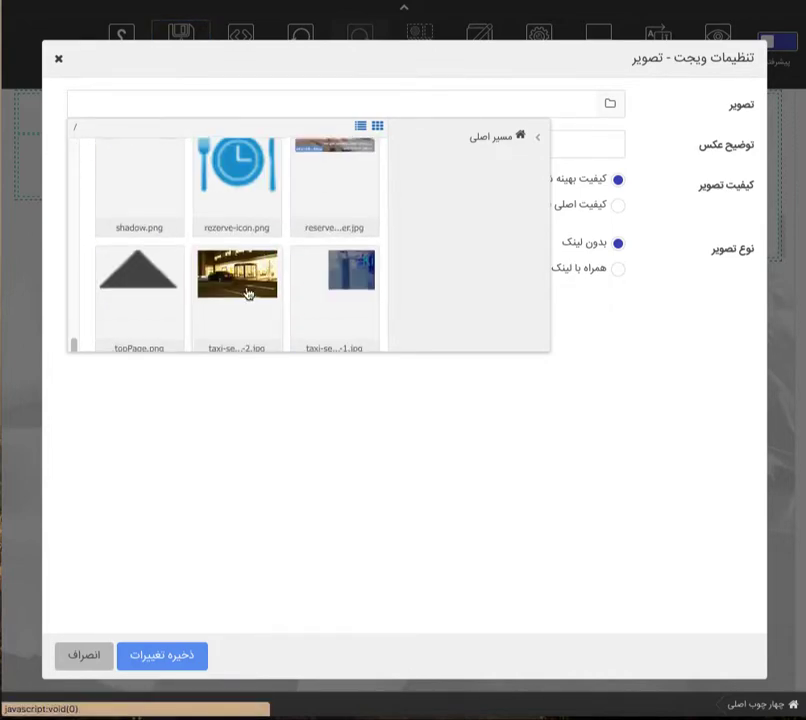
{"action": "left_click", "coordinate": [246, 293]}
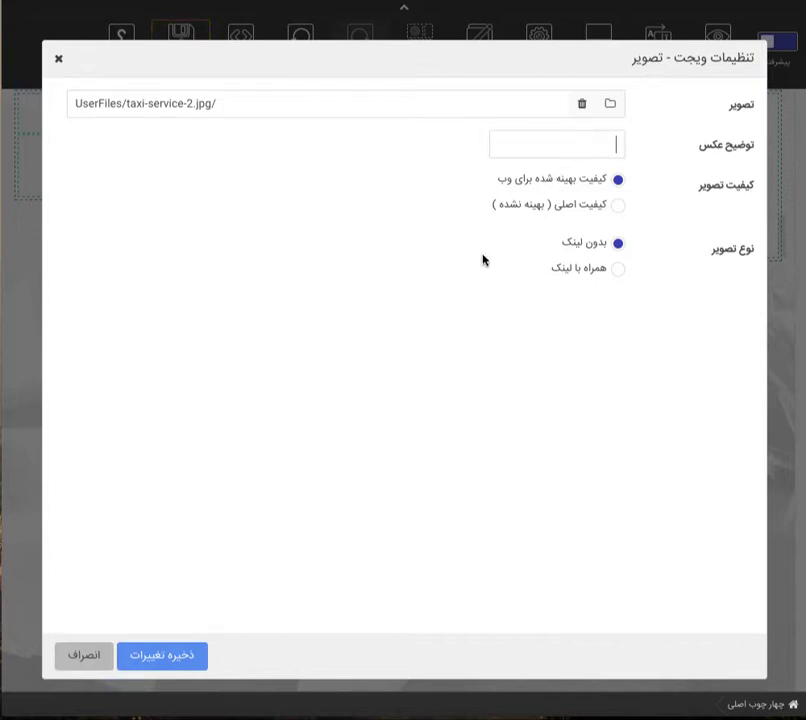
{"action": "type", "text": "121312"}
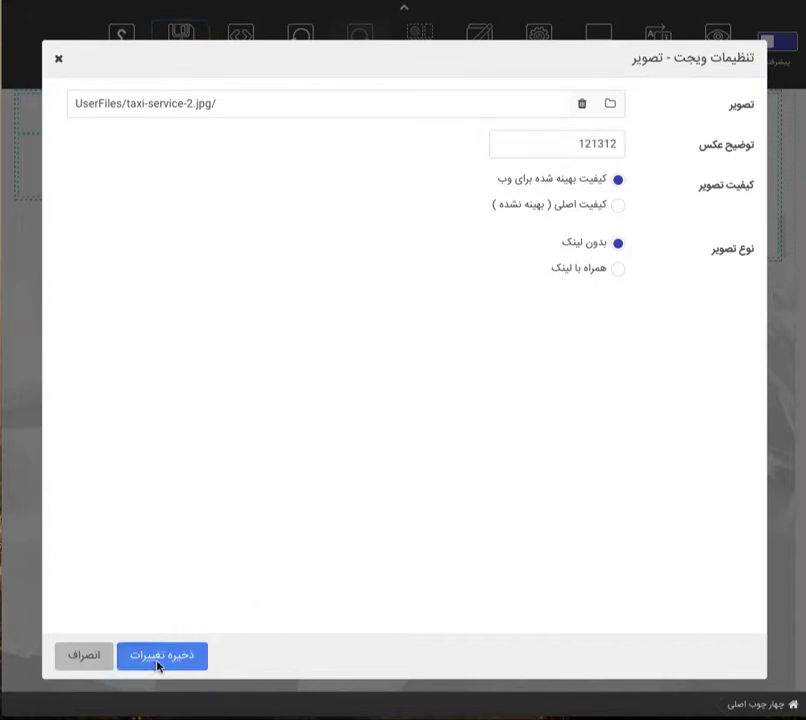
{"action": "left_click", "coordinate": [158, 661]}
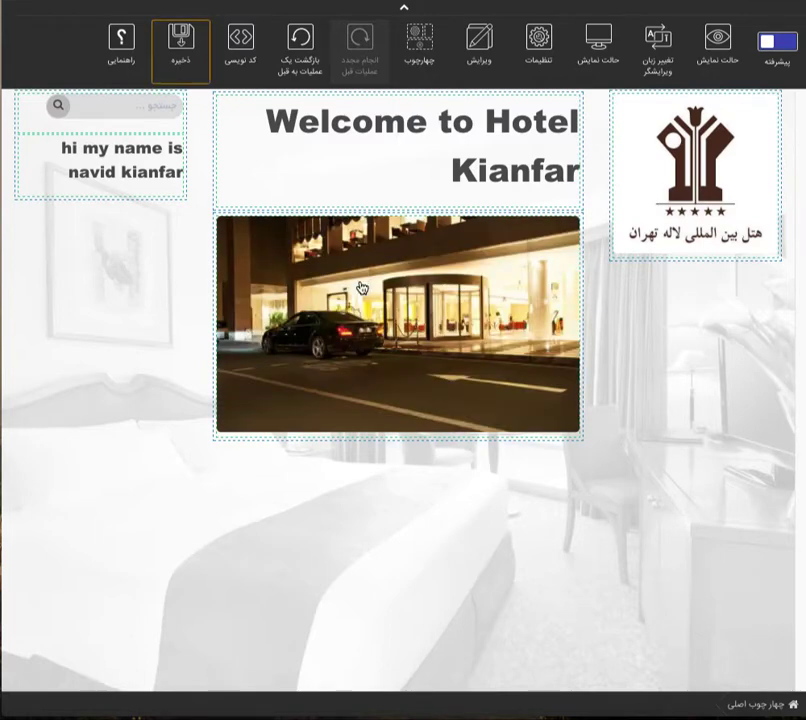
Open the taxi image for inline editing, zoom in, and reposition it so the car's rear fills the frame.
{"action": "left_click", "coordinate": [362, 288]}
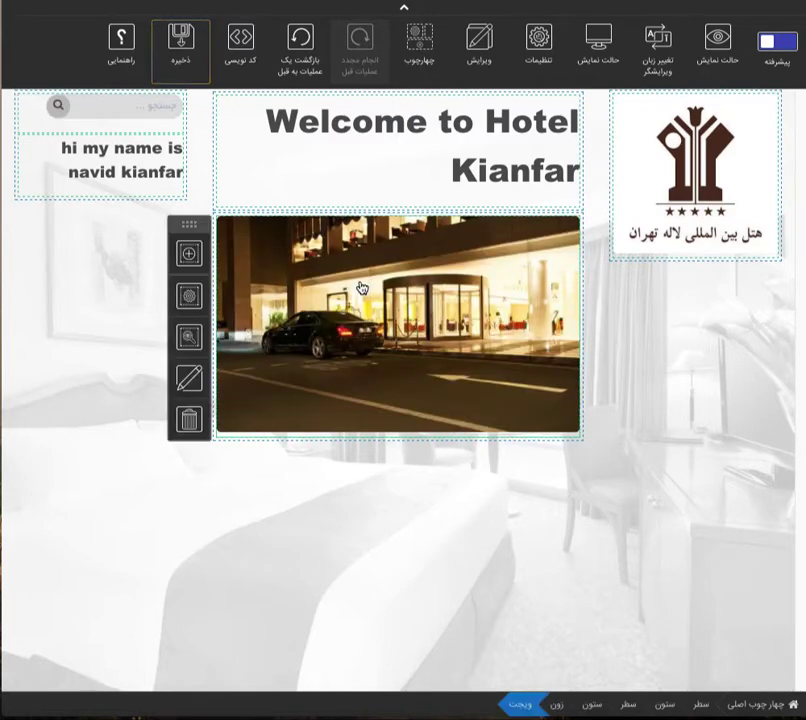
{"action": "left_click", "coordinate": [362, 286]}
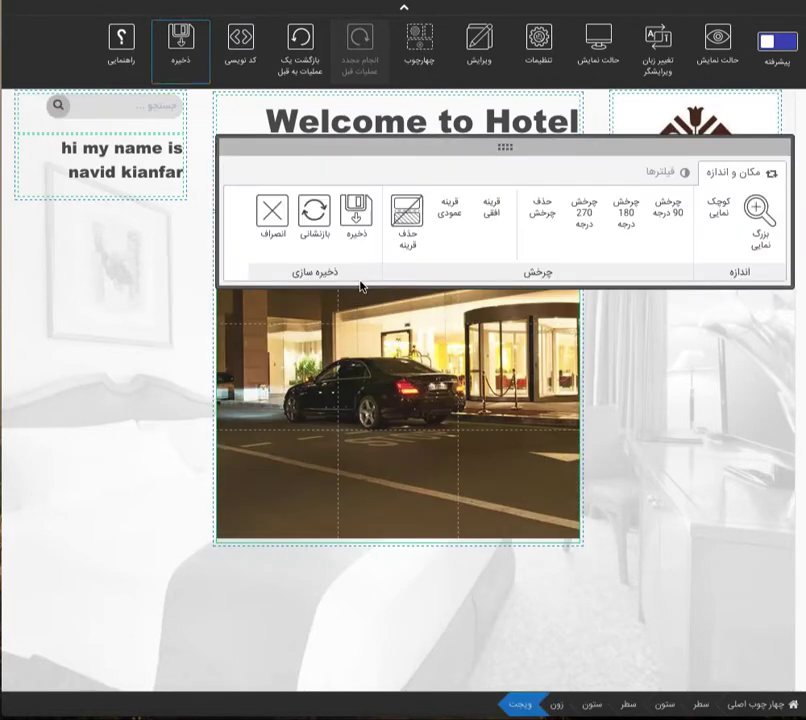
{"action": "left_click_drag", "start_coordinate": [519, 150], "coordinate": [389, 544]}
{"action": "scroll", "coordinate": [364, 420], "scroll_direction": "up", "scroll_amount": 10}
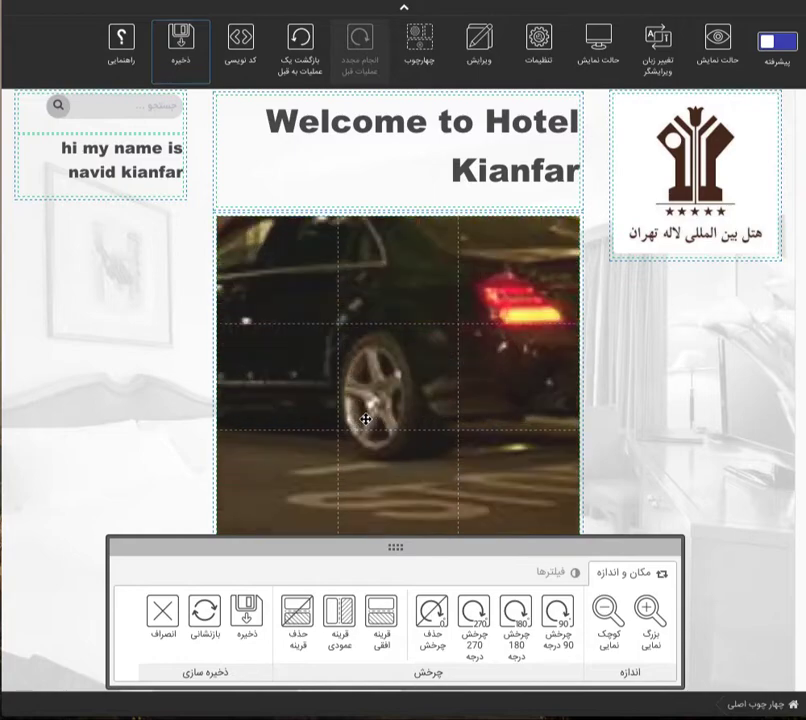
{"action": "scroll", "coordinate": [366, 419], "scroll_direction": "down", "scroll_amount": 7}
{"action": "scroll", "coordinate": [366, 419], "scroll_direction": "up", "scroll_amount": 7}
{"action": "left_click_drag", "start_coordinate": [486, 367], "coordinate": [410, 437]}
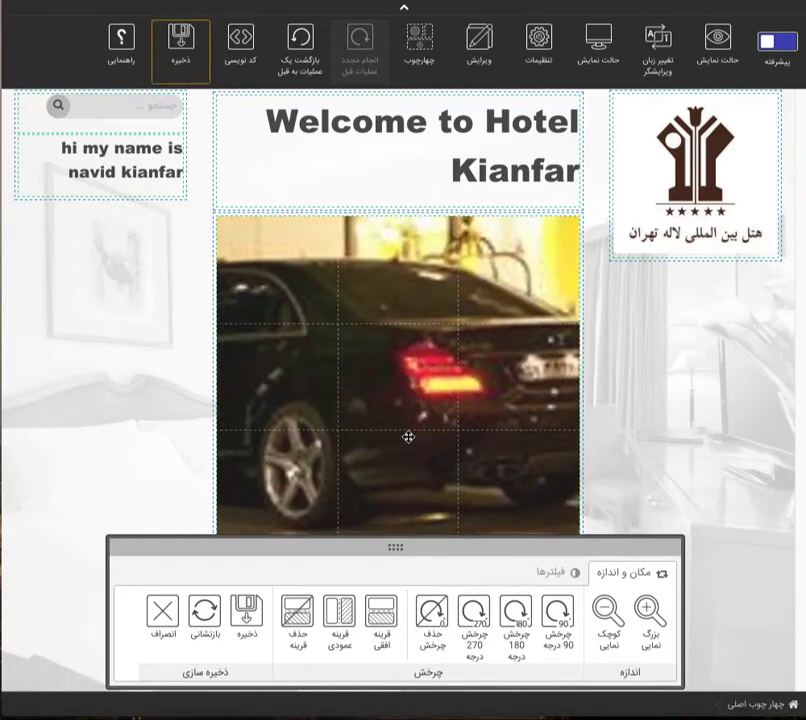
{"action": "left_click_drag", "start_coordinate": [508, 322], "coordinate": [464, 345]}
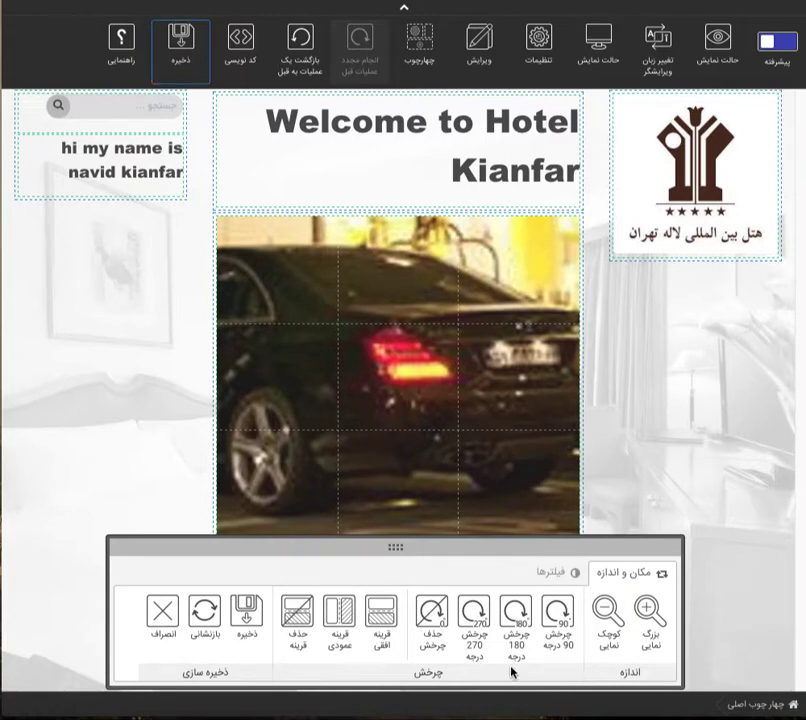
Rotate the taxi image through a full turn in 90-degree increments.
{"action": "left_click", "coordinate": [558, 628]}
{"action": "left_click", "coordinate": [558, 628]}
{"action": "left_click", "coordinate": [558, 628]}
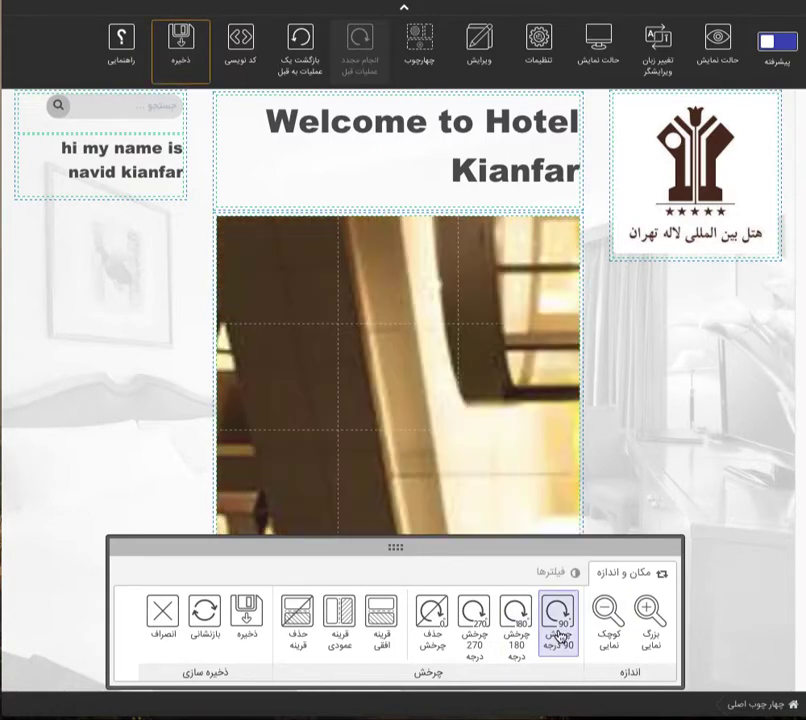
{"action": "left_click", "coordinate": [558, 628]}
Apply the black-and-white filter to the taxi image and save the edited image.
{"action": "left_click", "coordinate": [558, 572]}
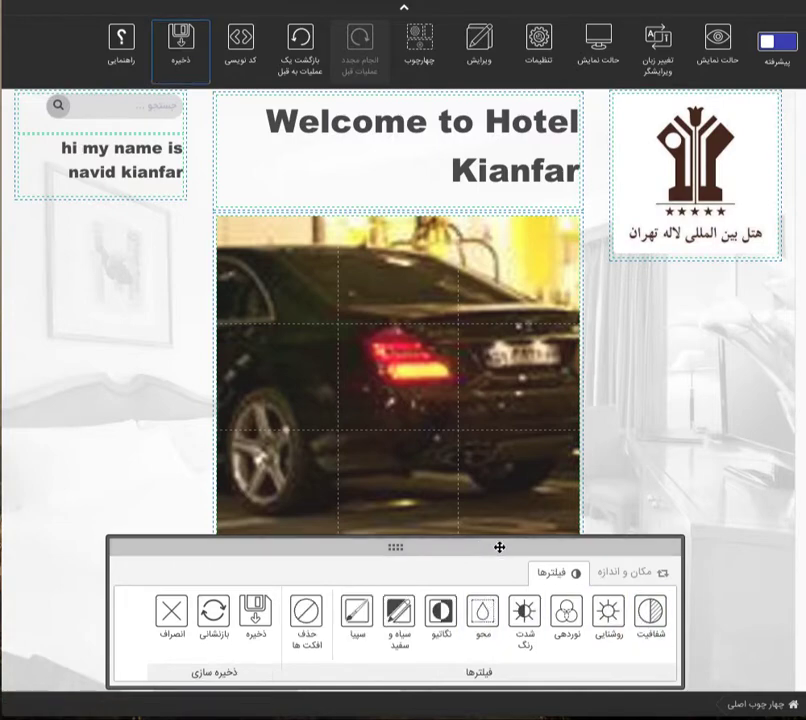
{"action": "left_click_drag", "start_coordinate": [500, 547], "coordinate": [351, 166]}
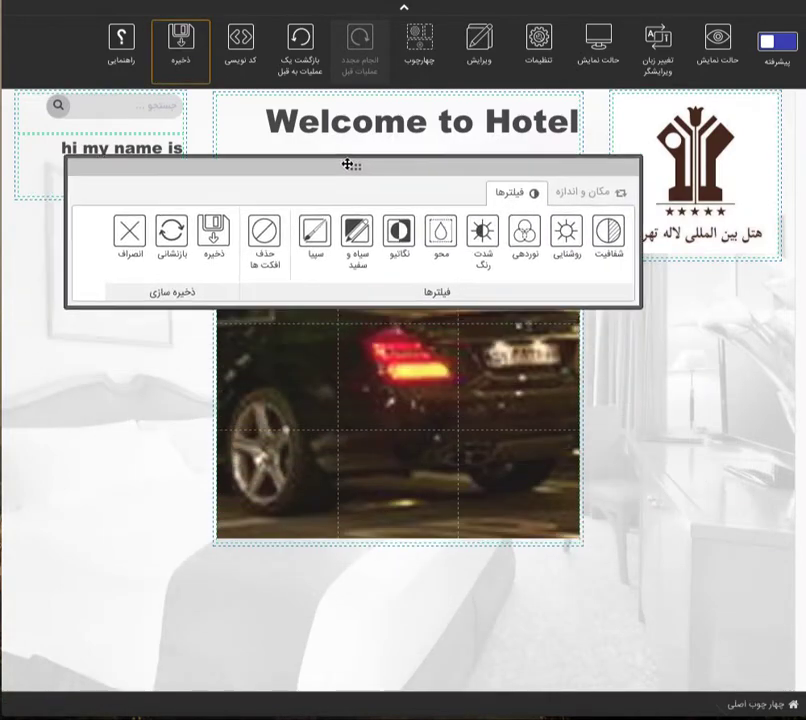
{"action": "left_click", "coordinate": [357, 258]}
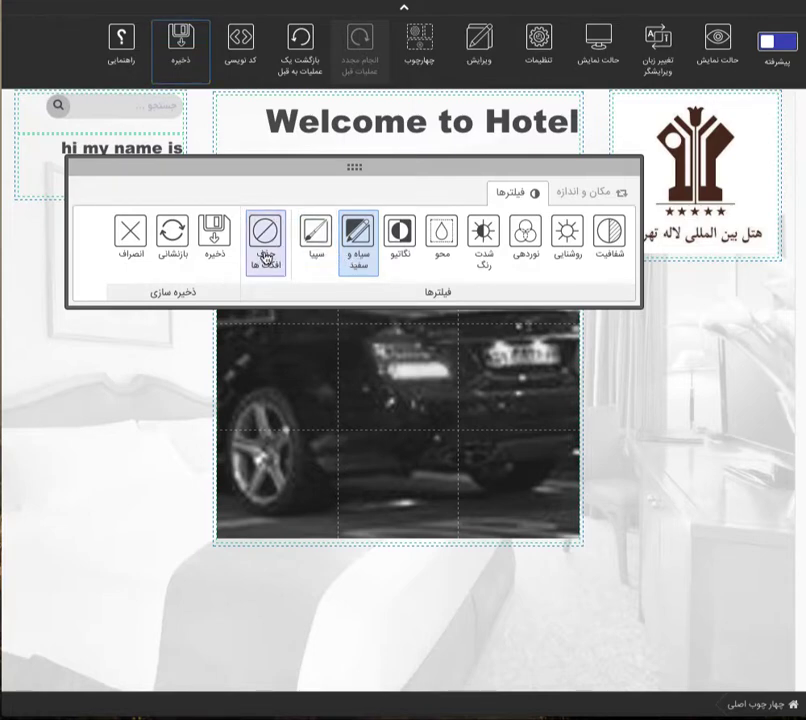
{"action": "left_click", "coordinate": [213, 257]}
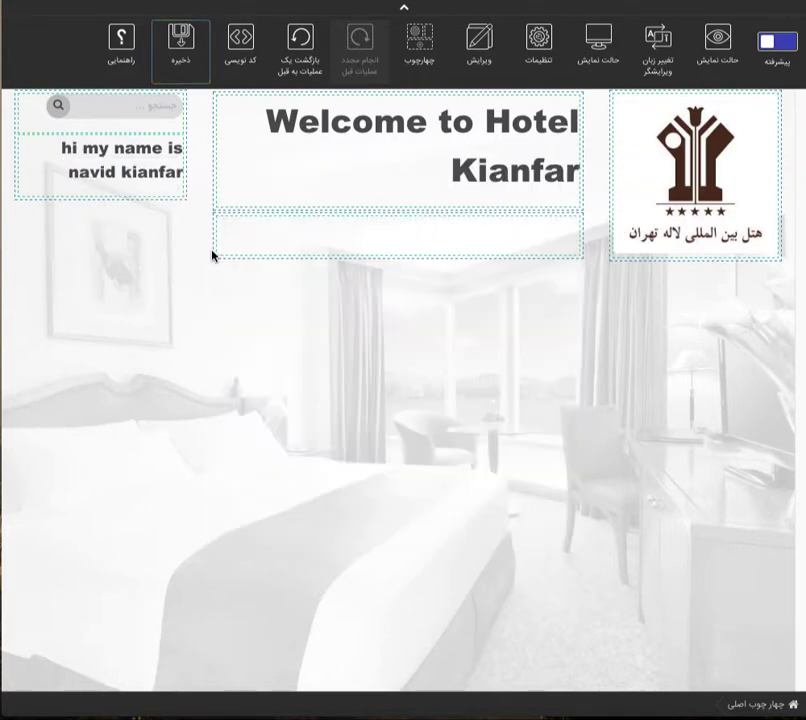
{"action": "left_click", "coordinate": [659, 340]}
{"action": "left_click", "coordinate": [526, 324]}
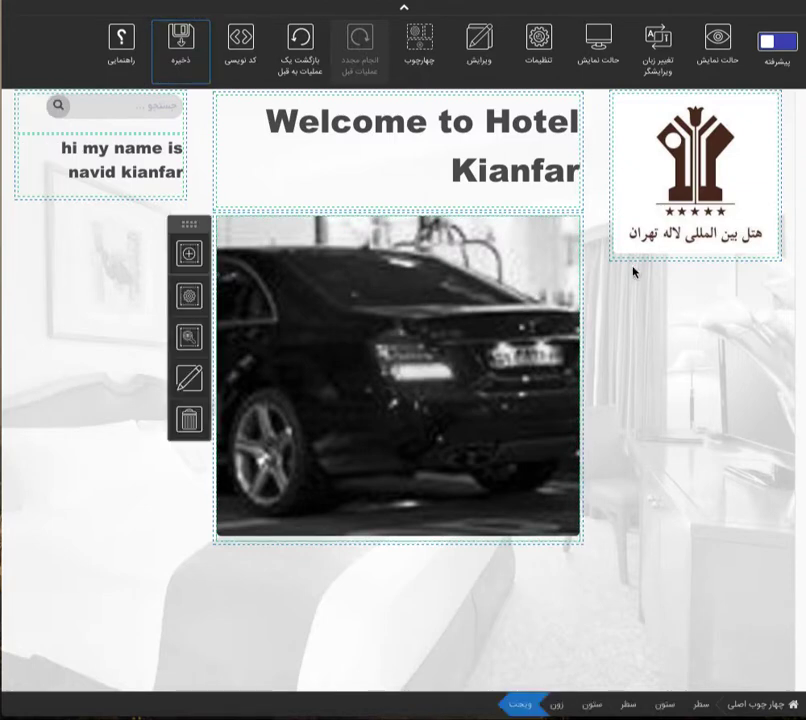
{"action": "left_click", "coordinate": [704, 345]}
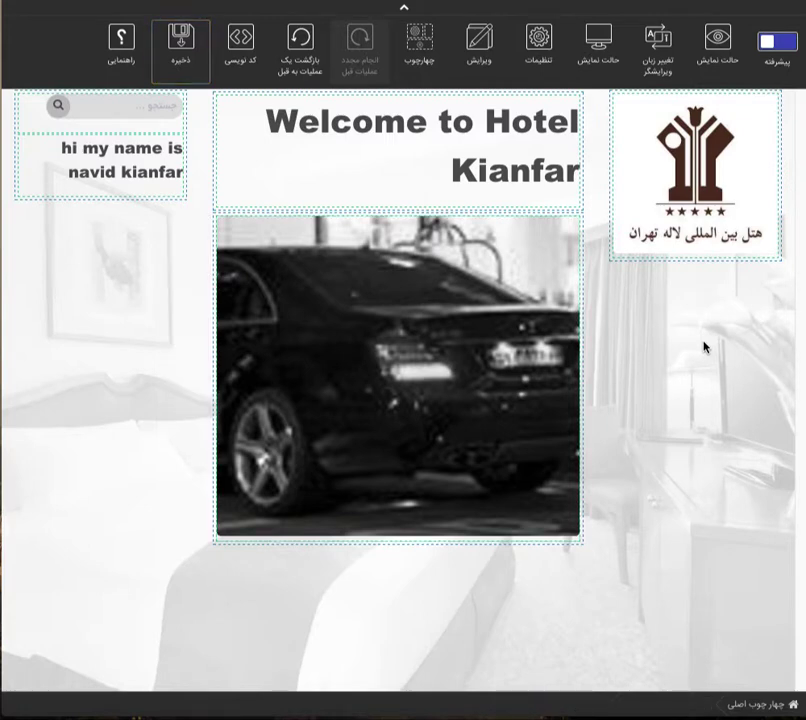
{"action": "left_click", "coordinate": [412, 52]}
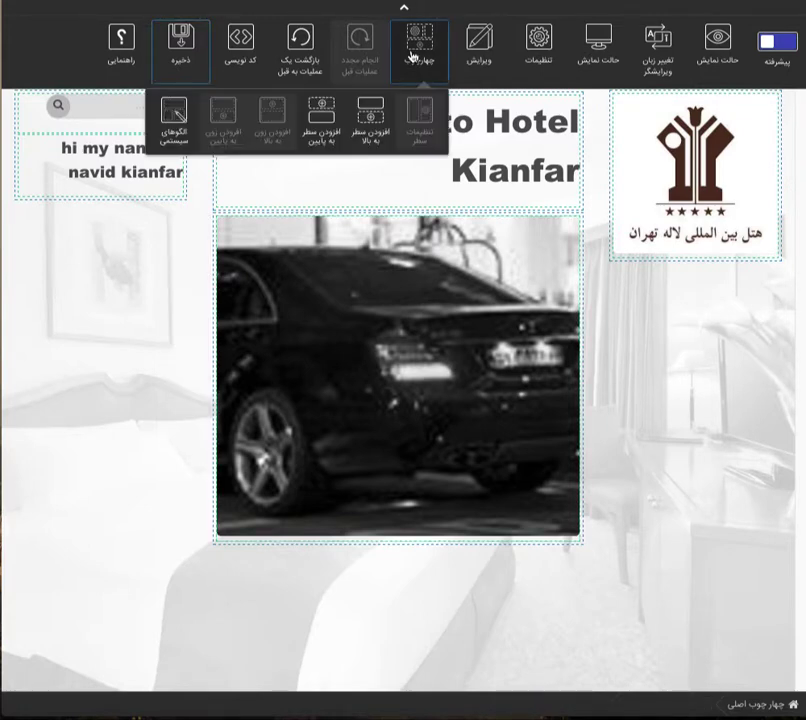
{"action": "left_click", "coordinate": [380, 139]}
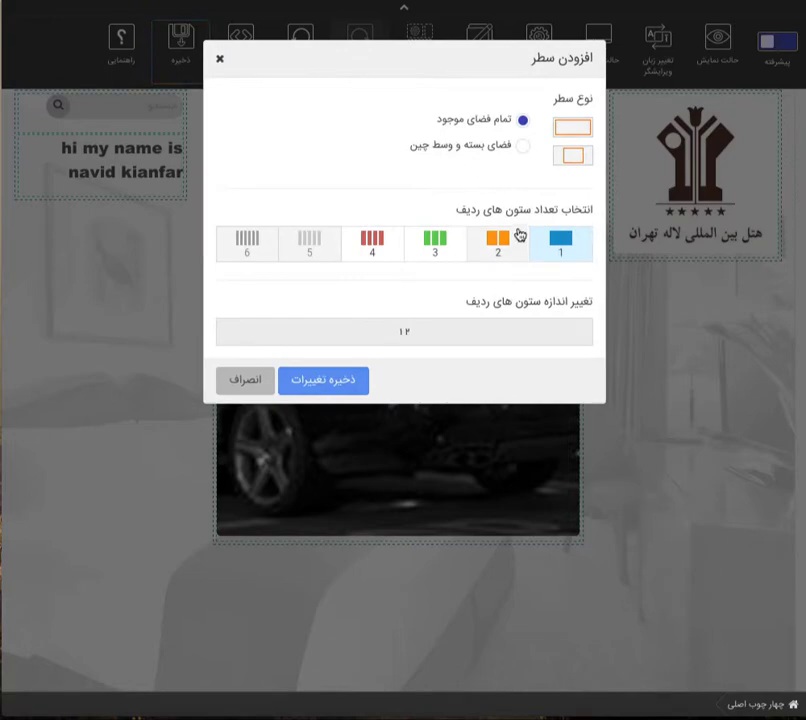
{"action": "left_click", "coordinate": [262, 384]}
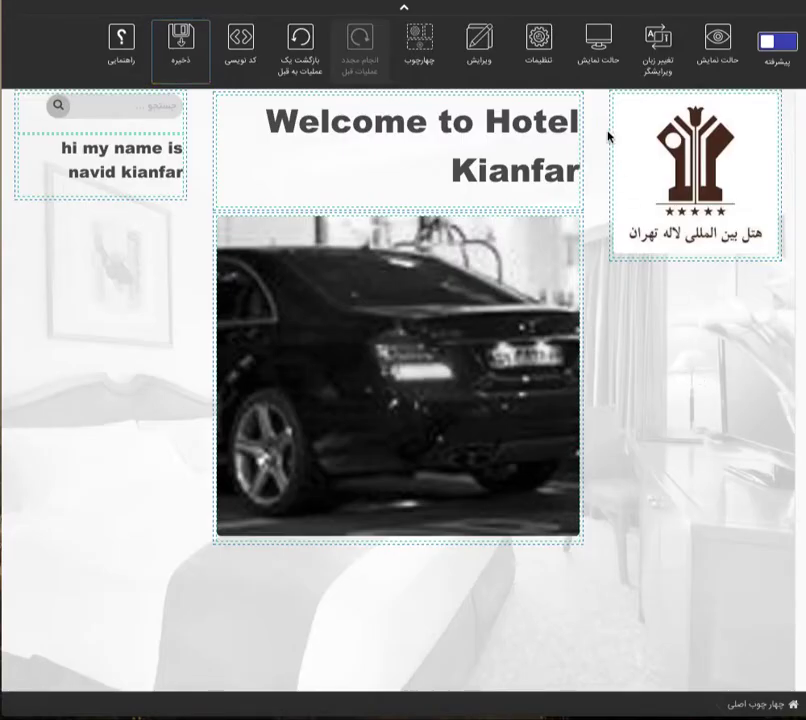
Add a one-column row using all available space above the existing page content, and select its zone.
{"action": "left_click", "coordinate": [419, 48]}
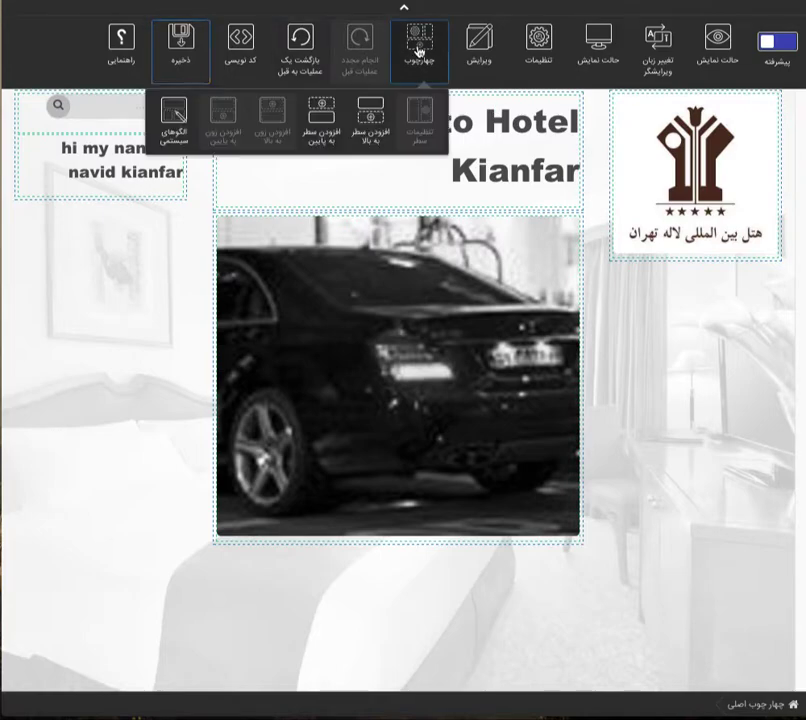
{"action": "left_click", "coordinate": [356, 132]}
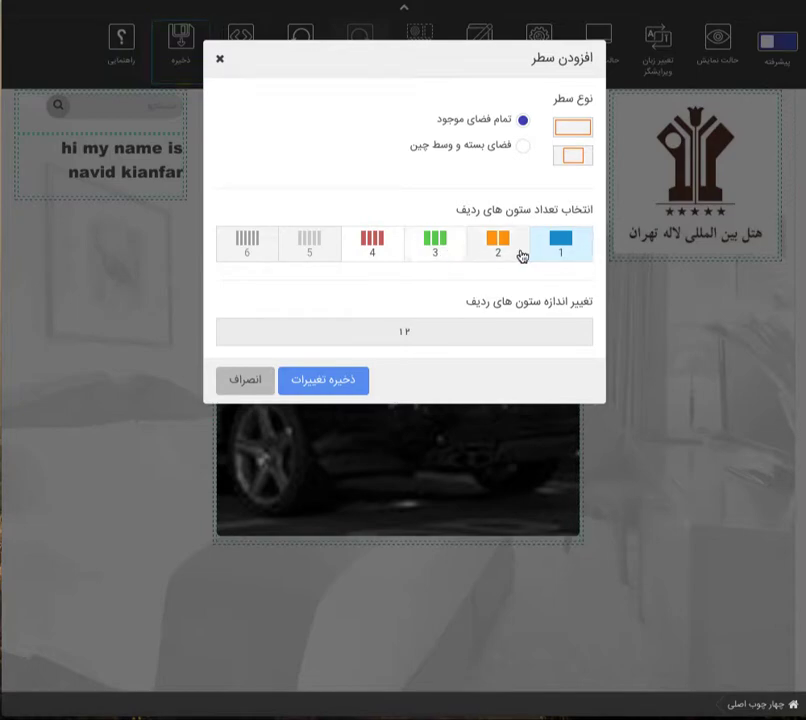
{"action": "left_click", "coordinate": [352, 386]}
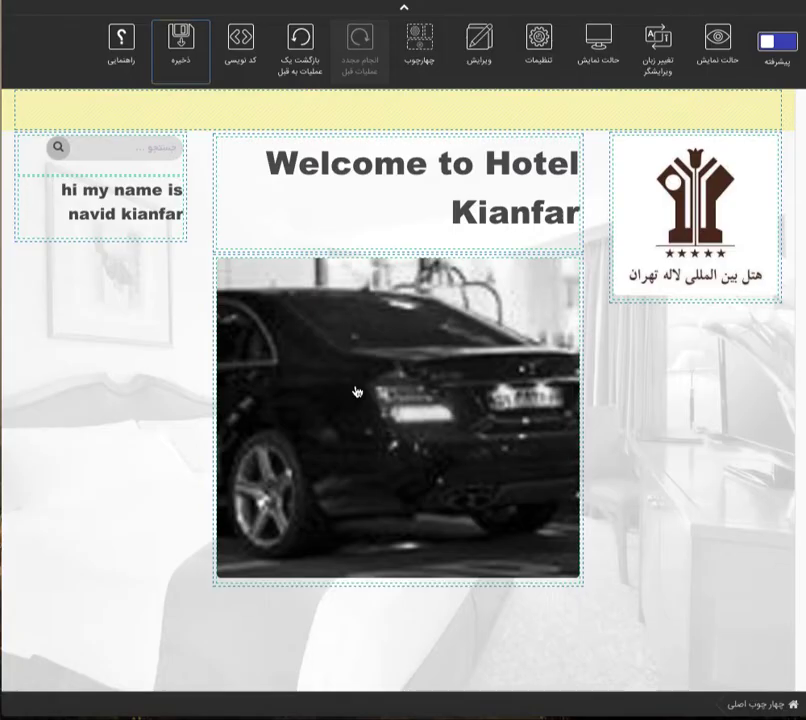
{"action": "left_click", "coordinate": [318, 124]}
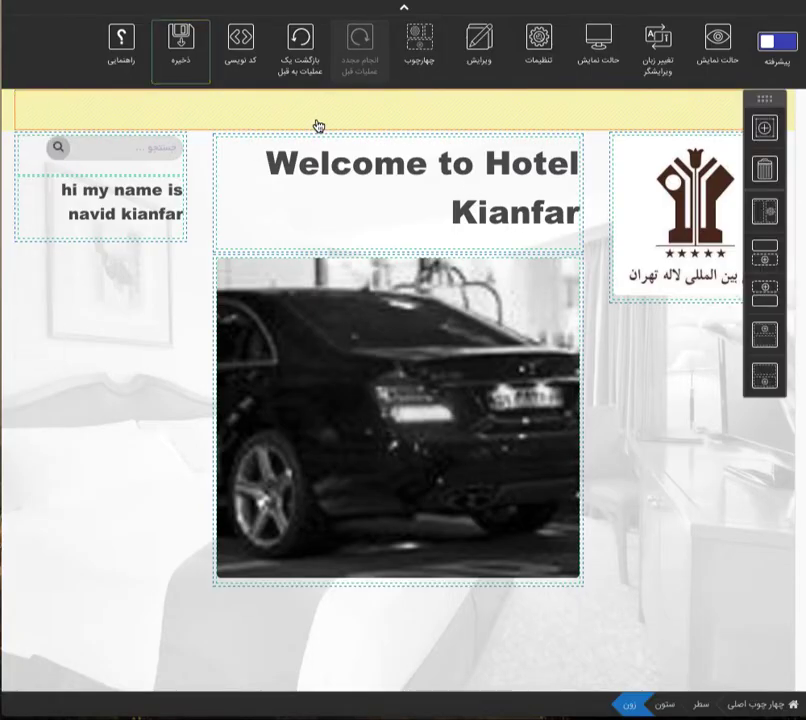
Add a menu widget to the new row's zone, titled "Menu 1" with the vertical (عمودی) display type.
{"action": "left_click", "coordinate": [764, 131]}
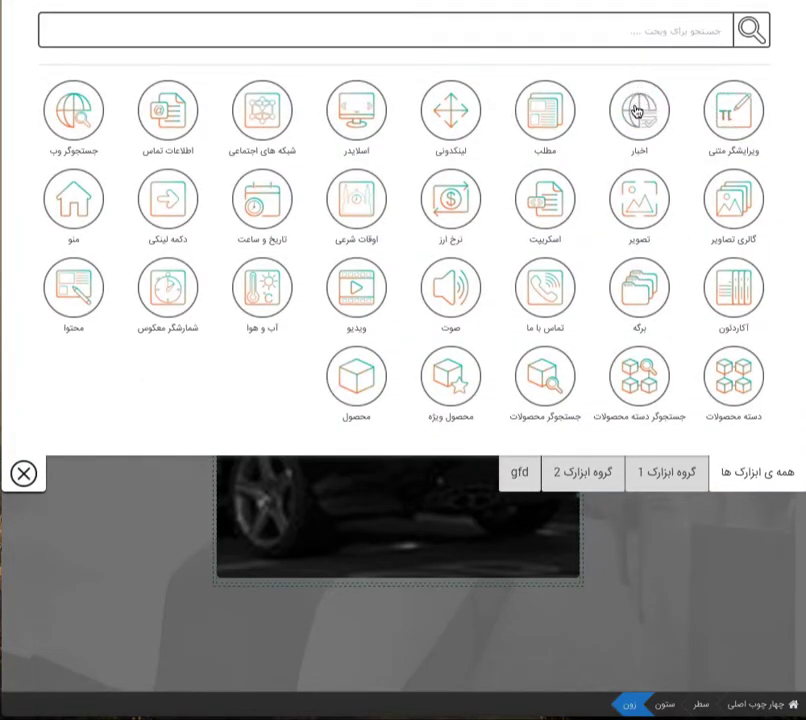
{"action": "left_click", "coordinate": [73, 207]}
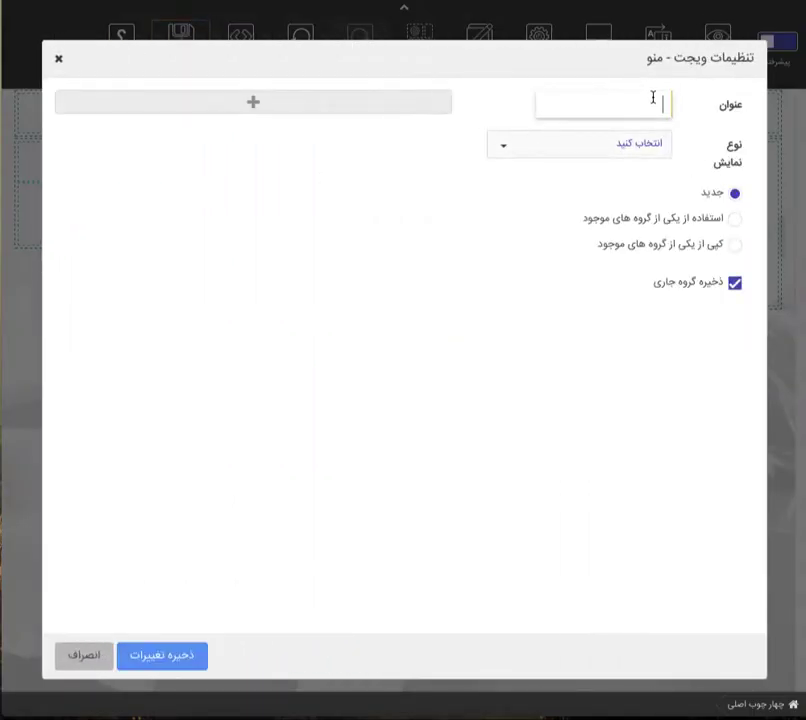
{"action": "type", "text": "Menu 1"}
{"action": "left_click", "coordinate": [643, 141]}
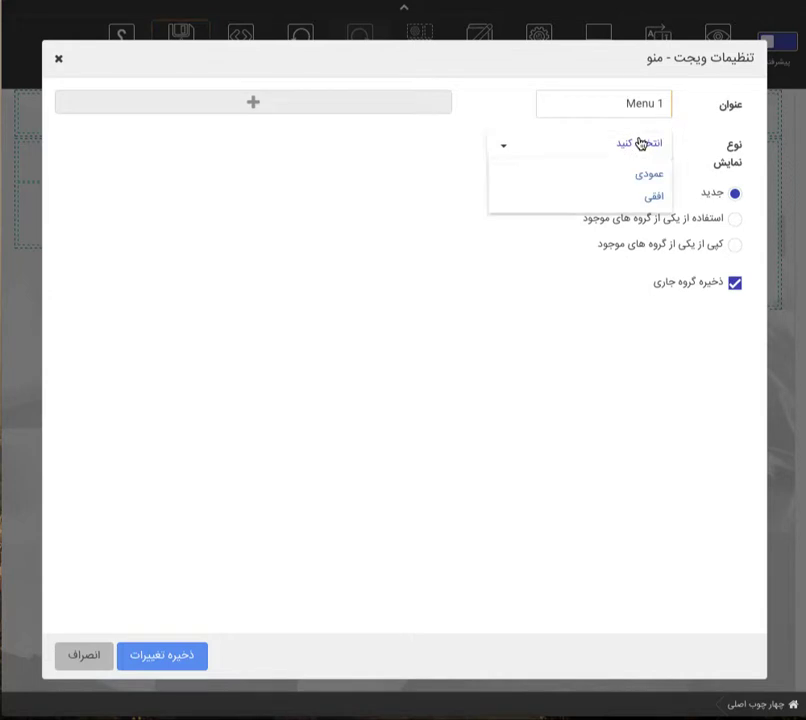
{"action": "left_click", "coordinate": [643, 175]}
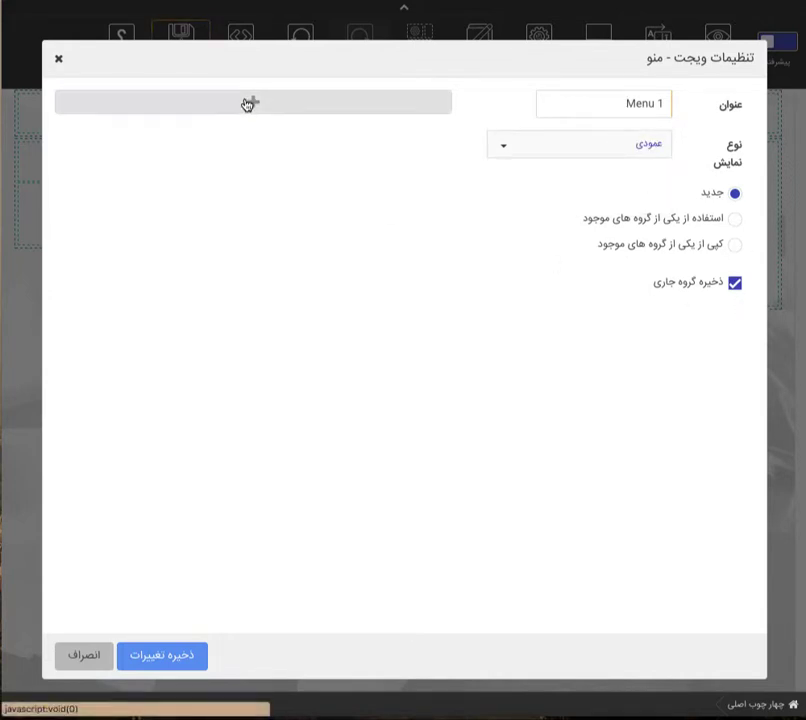
Start a new top-level link in Menu 1 with "link 1" as both its title and link title.
{"action": "left_click", "coordinate": [248, 104]}
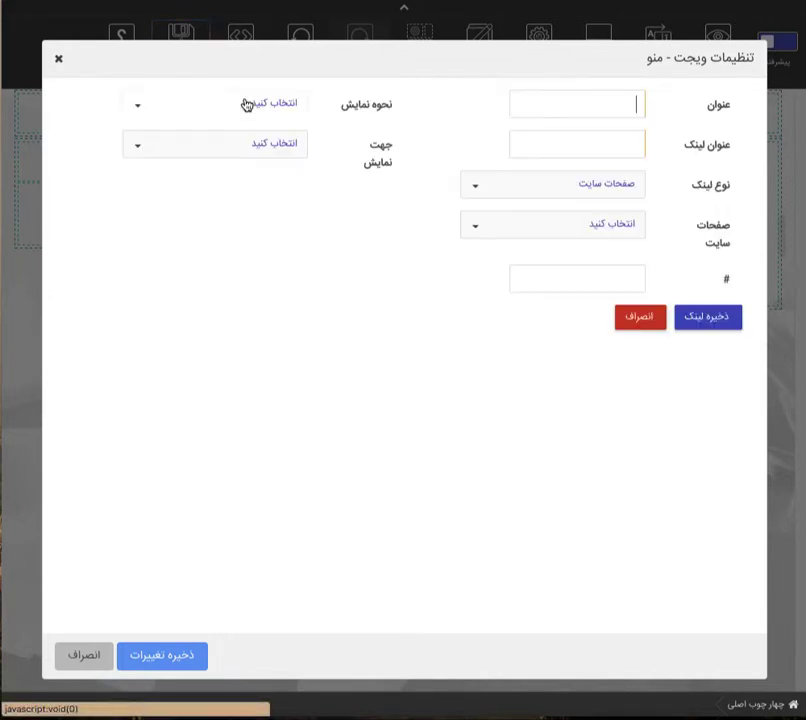
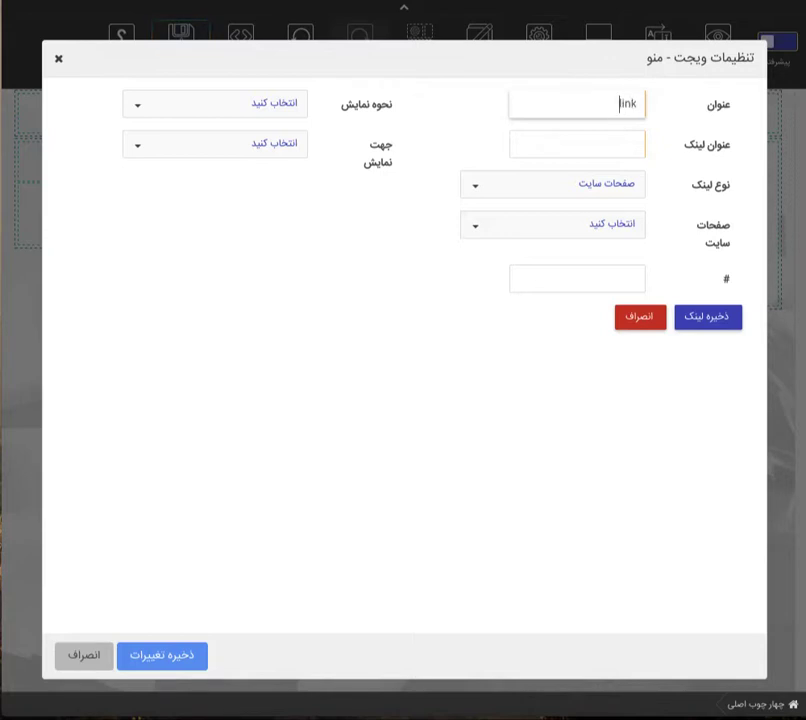
{"action": "type", "text": "1"}
{"action": "key", "text": "ctrl+a"}
{"action": "key", "text": "ctrl+c"}
{"action": "key", "text": "Tab"}
{"action": "key", "text": "ctrl+v"}
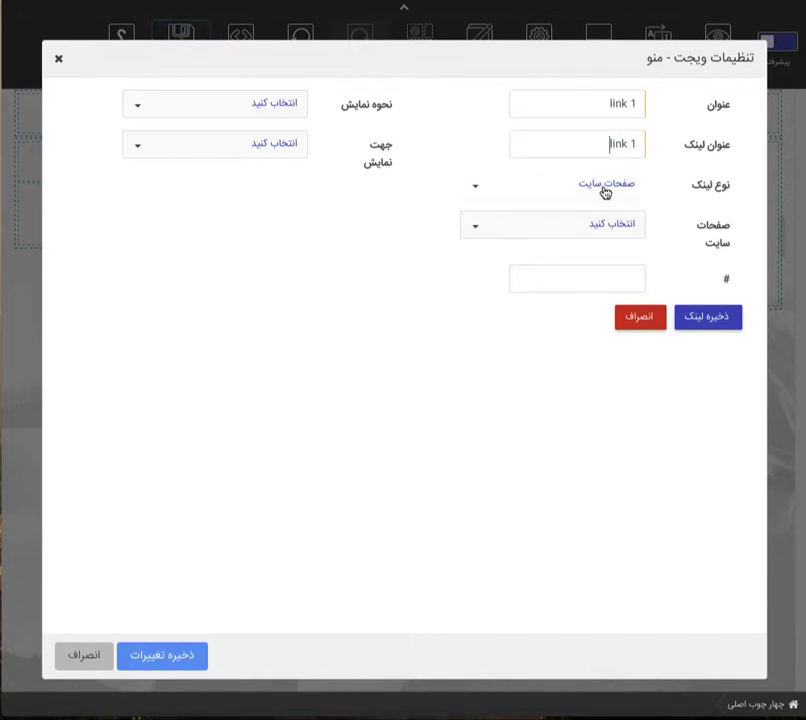
Point link 1 to the site page صفحه اصلی, opening in the same page (همین صفحه) with right (راست) display direction, and save the link.
{"action": "left_click", "coordinate": [605, 188]}
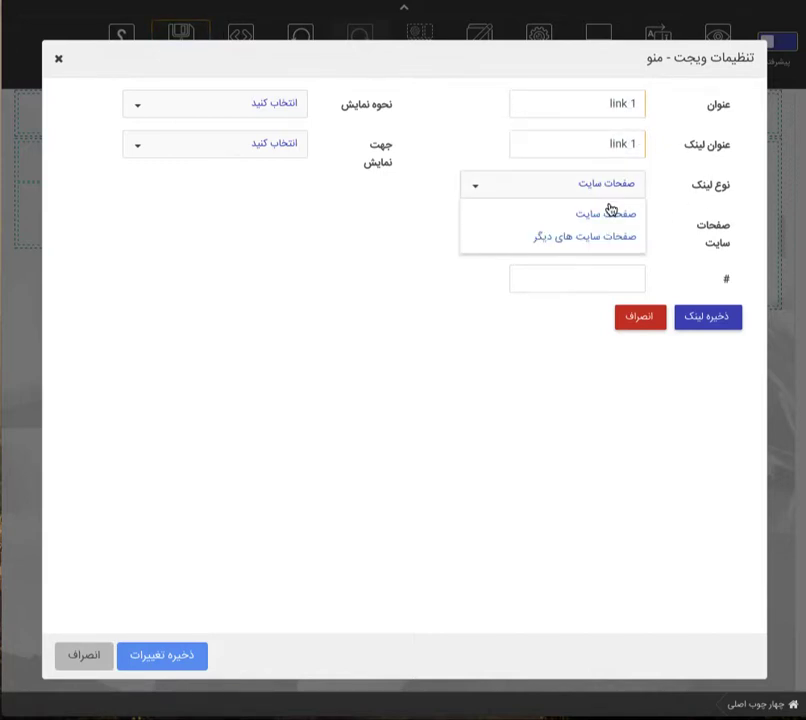
{"action": "left_click", "coordinate": [612, 228]}
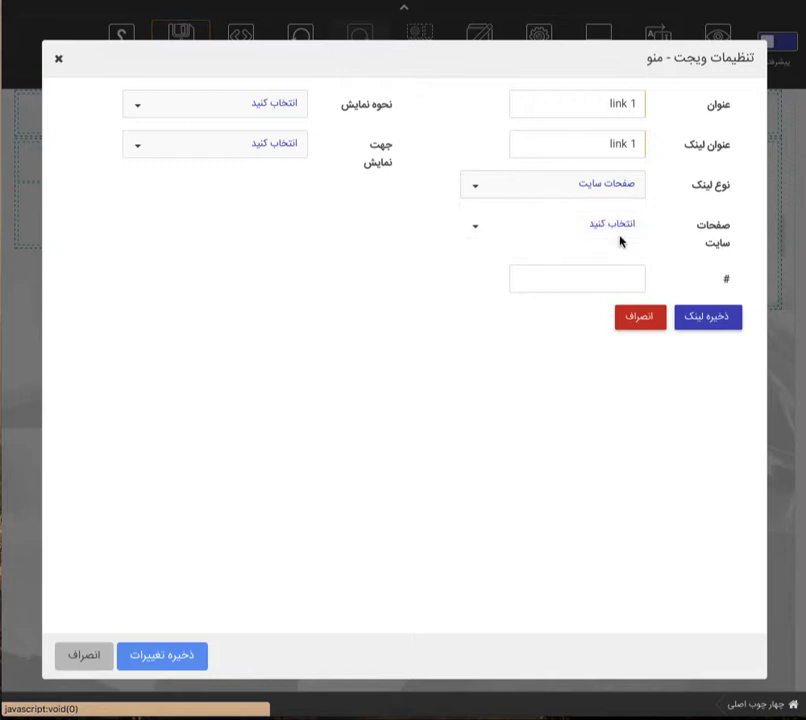
{"action": "left_click", "coordinate": [617, 233]}
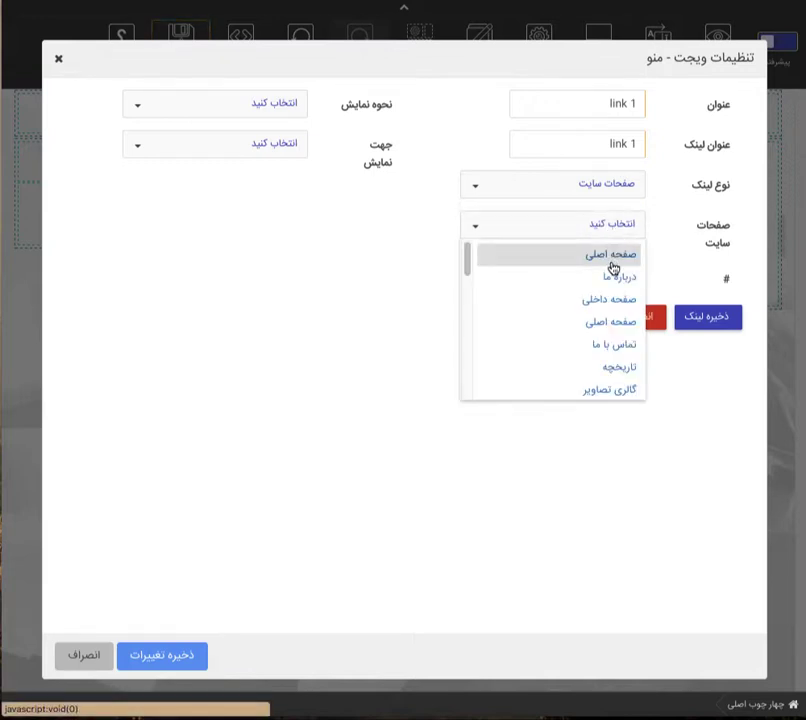
{"action": "left_click", "coordinate": [612, 256]}
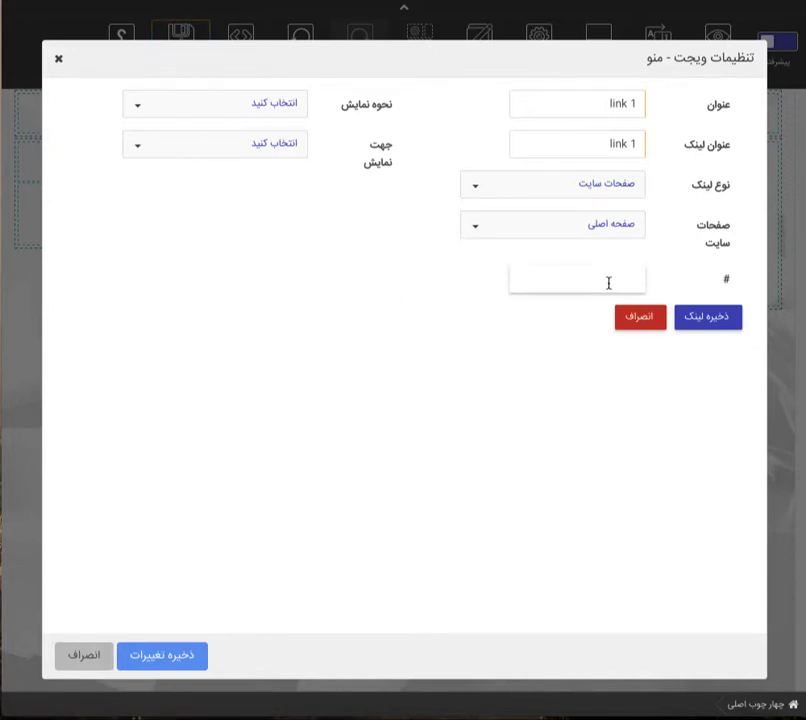
{"action": "left_click", "coordinate": [251, 112]}
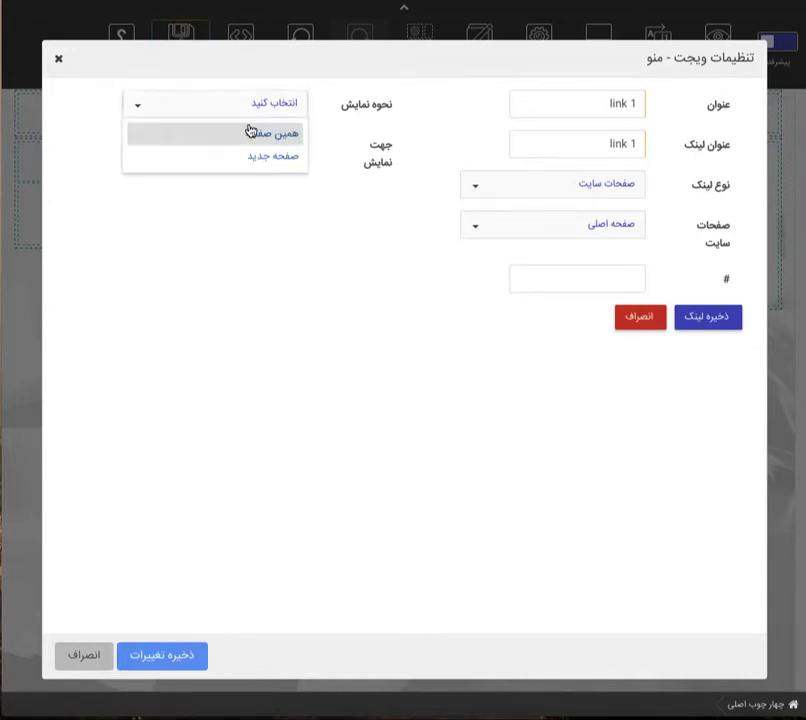
{"action": "left_click", "coordinate": [250, 138]}
{"action": "left_click", "coordinate": [241, 146]}
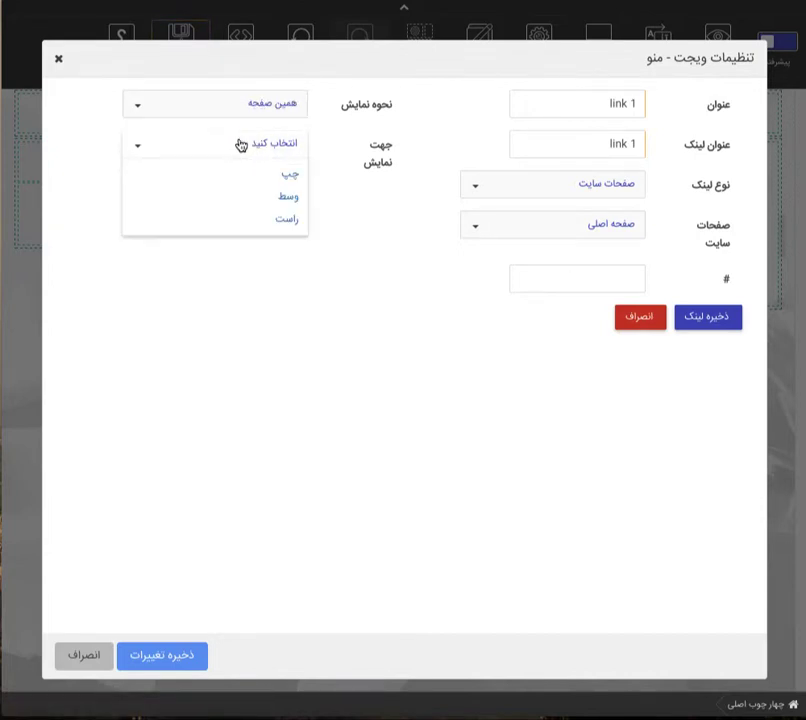
{"action": "left_click", "coordinate": [260, 224]}
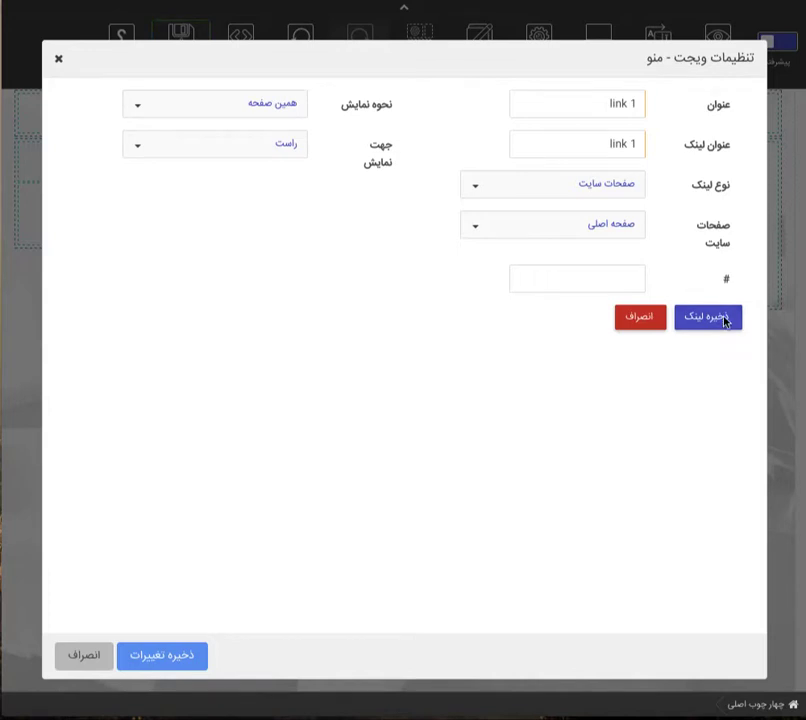
{"action": "left_click", "coordinate": [680, 317]}
Start another top-level link with title and link title "link 2", pointing to the site page درباره ما.
{"action": "left_click", "coordinate": [253, 102]}
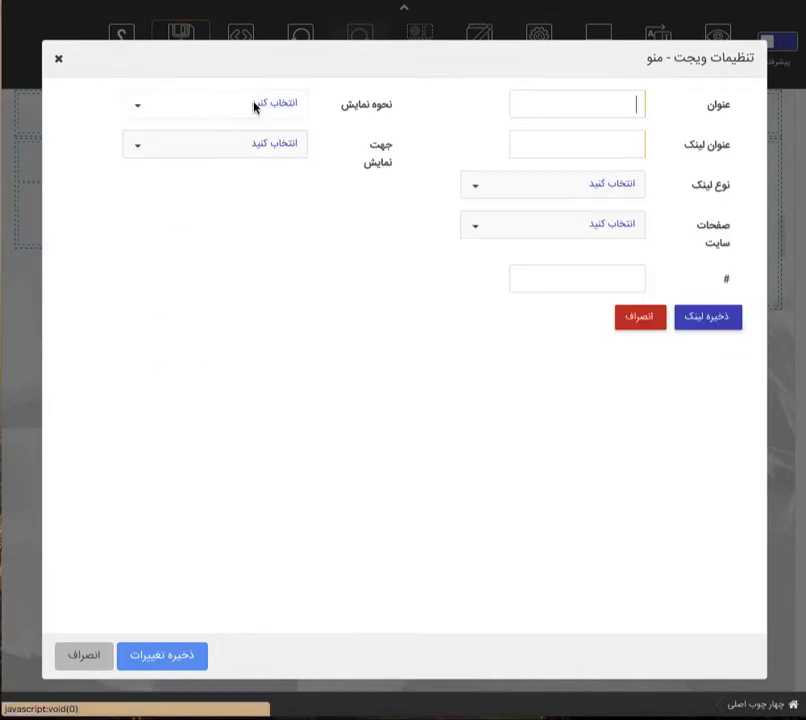
{"action": "type", "text": "io"}
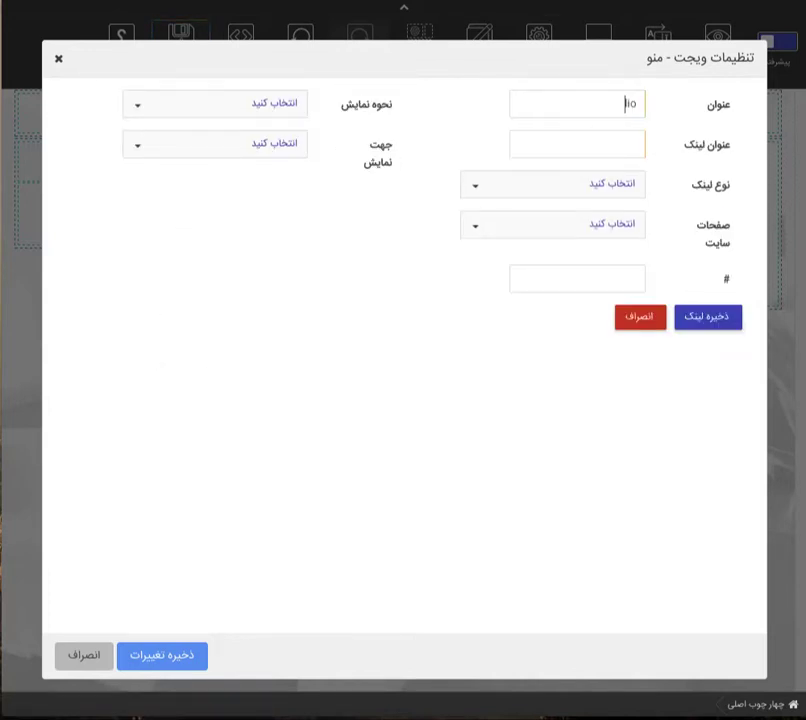
{"action": "type", "text": "nk 2link 2"}
{"action": "left_click", "coordinate": [611, 185]}
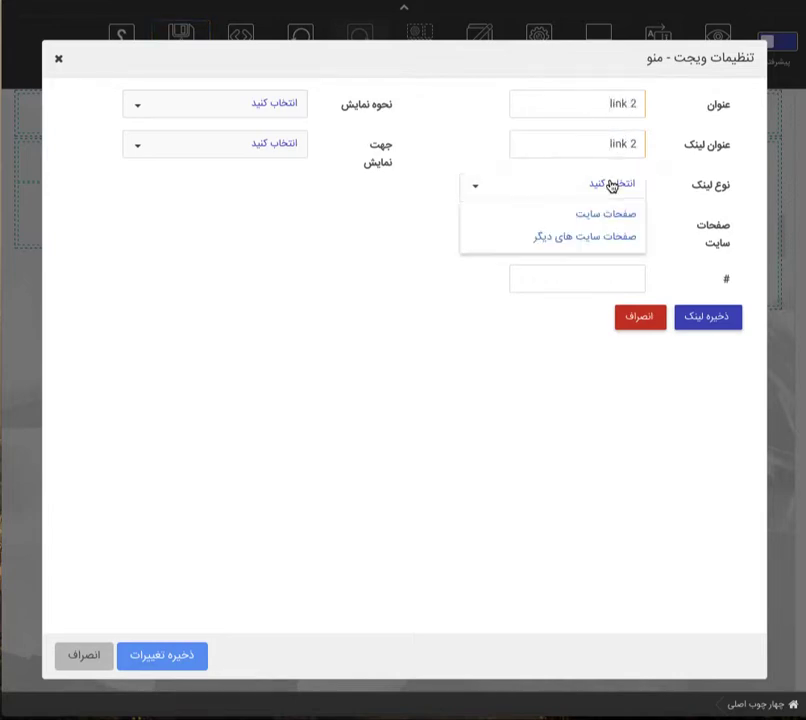
{"action": "left_click", "coordinate": [610, 214]}
{"action": "left_click", "coordinate": [610, 230]}
{"action": "left_click", "coordinate": [617, 277]}
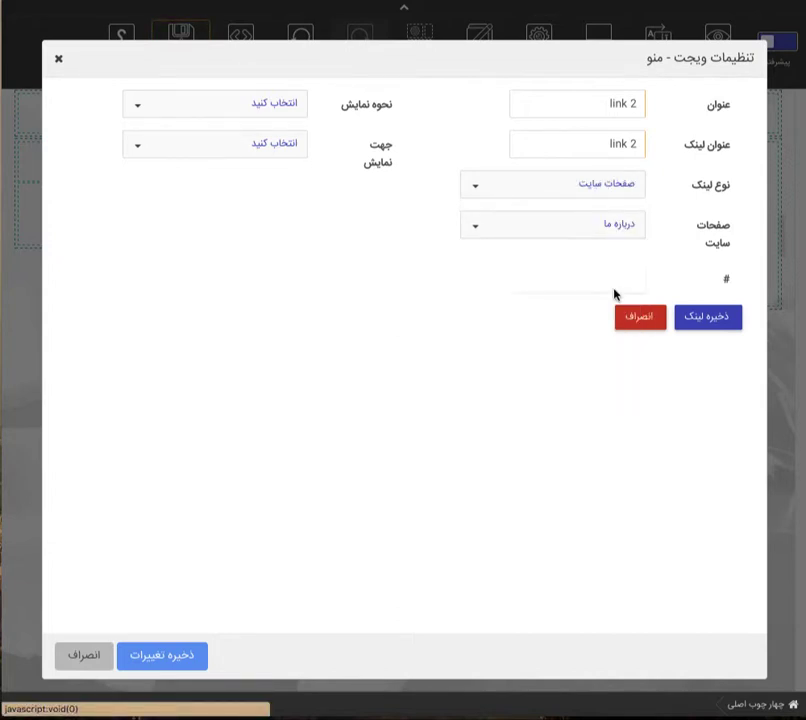
Set link 2 to open in the same page (همین صفحه) with right (راست) display direction, and save the link.
{"action": "left_click", "coordinate": [277, 110]}
{"action": "left_click", "coordinate": [272, 133]}
{"action": "left_click", "coordinate": [280, 145]}
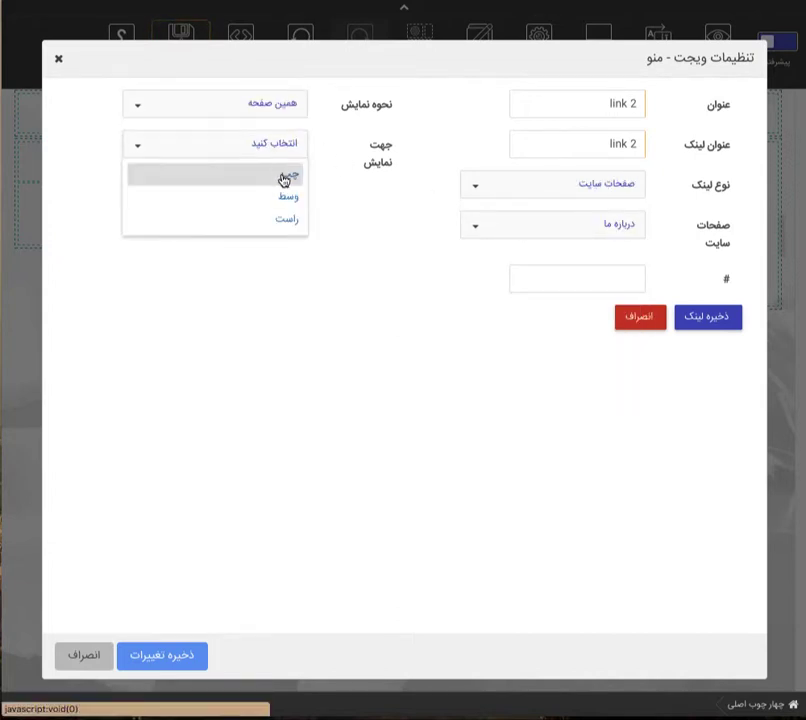
{"action": "left_click", "coordinate": [282, 218]}
{"action": "left_click", "coordinate": [710, 317]}
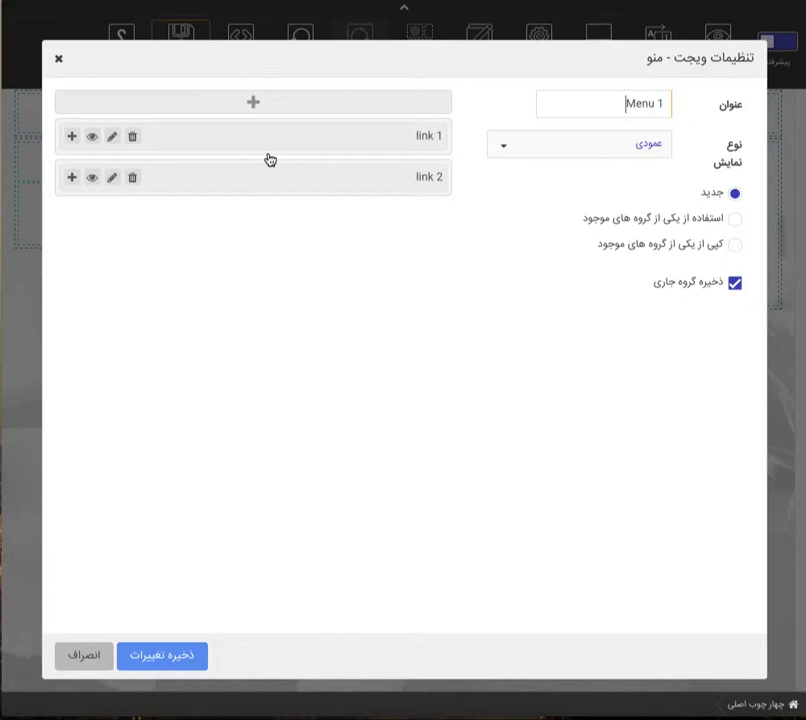
Start a third top-level link with title and link title "link 3", pointing to the site page تماس با ما.
{"action": "left_click", "coordinate": [254, 103]}
{"action": "type", "text": "اink"}
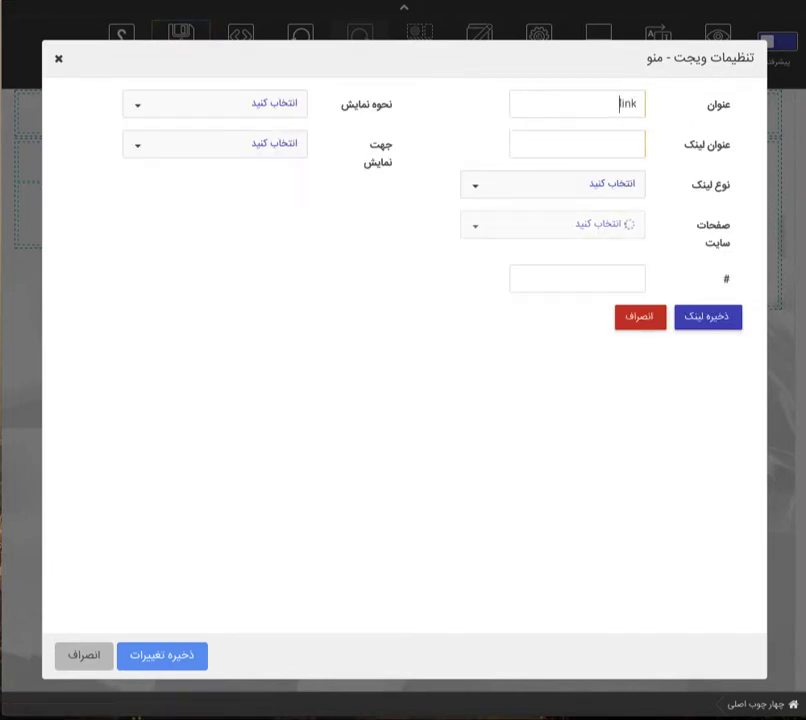
{"action": "type", "text": " 3"}
{"action": "left_click", "coordinate": [636, 144]}
{"action": "type", "text": "link"}
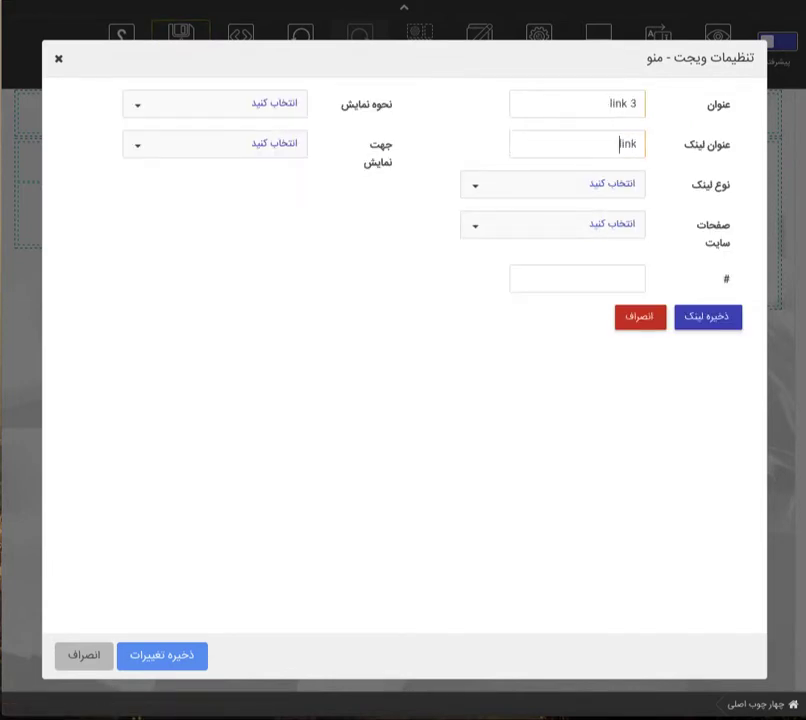
{"action": "type", "text": " 3"}
{"action": "left_click", "coordinate": [550, 190]}
{"action": "left_click", "coordinate": [580, 211]}
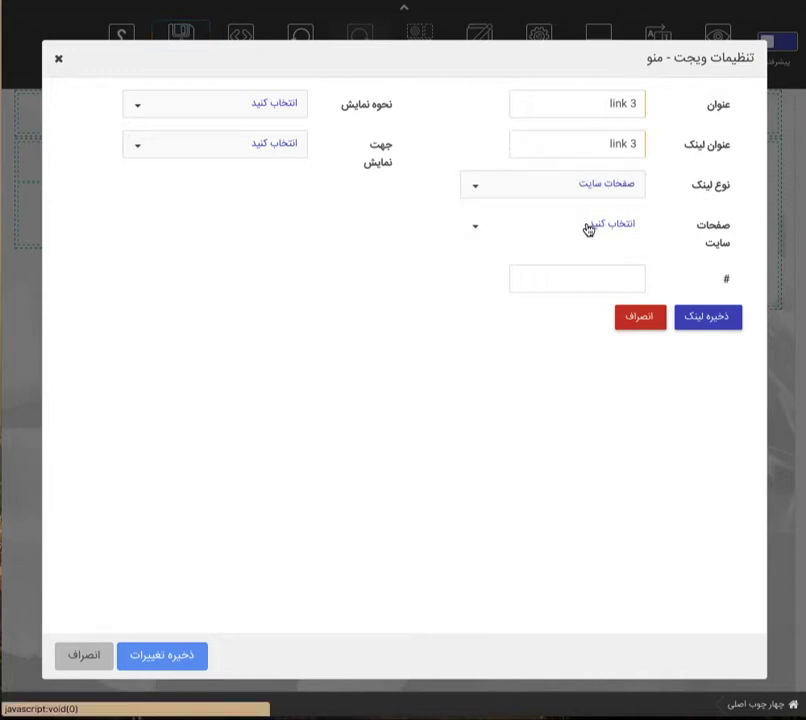
{"action": "left_click", "coordinate": [603, 234]}
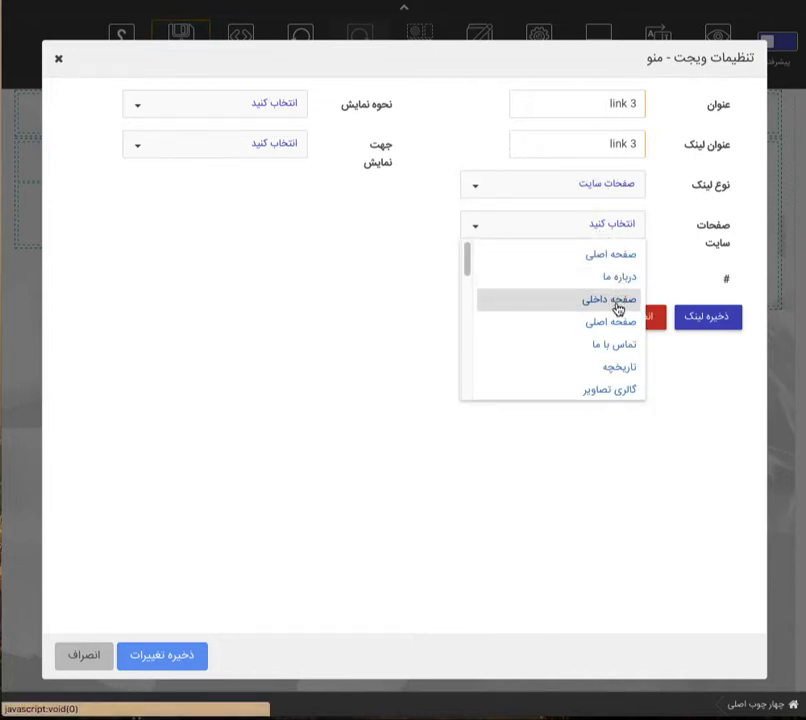
{"action": "left_click", "coordinate": [615, 350]}
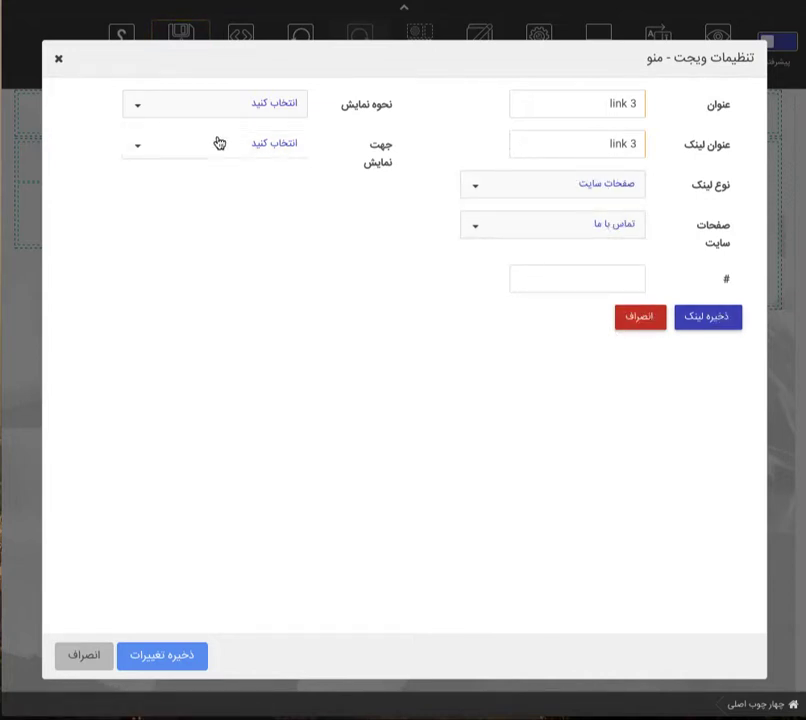
Set link 3 to open in the same page (همین صفحه) with right (راست) display direction, and save the link.
{"action": "left_click", "coordinate": [215, 104]}
{"action": "left_click", "coordinate": [236, 136]}
{"action": "left_click", "coordinate": [241, 149]}
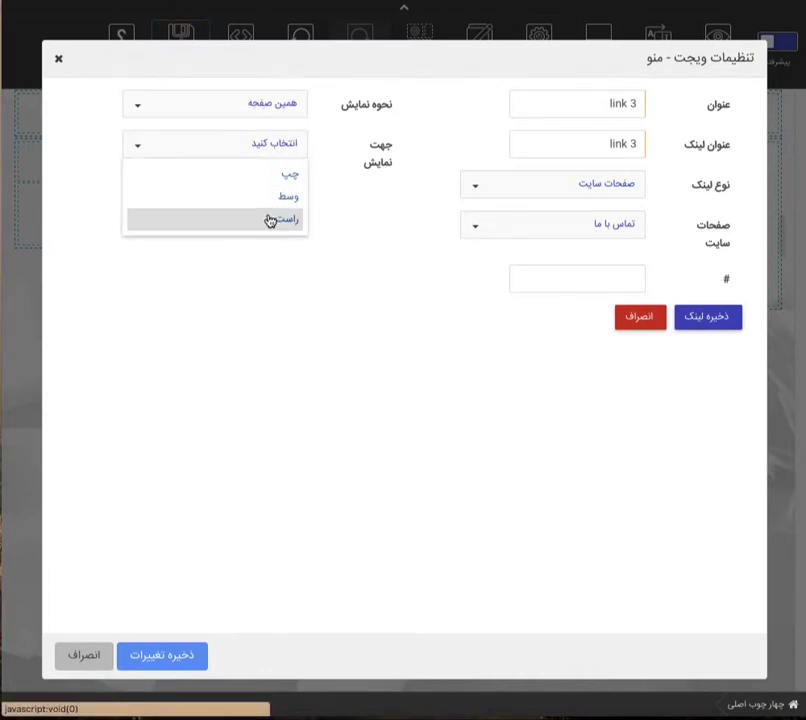
{"action": "left_click", "coordinate": [266, 219]}
{"action": "left_click", "coordinate": [685, 316]}
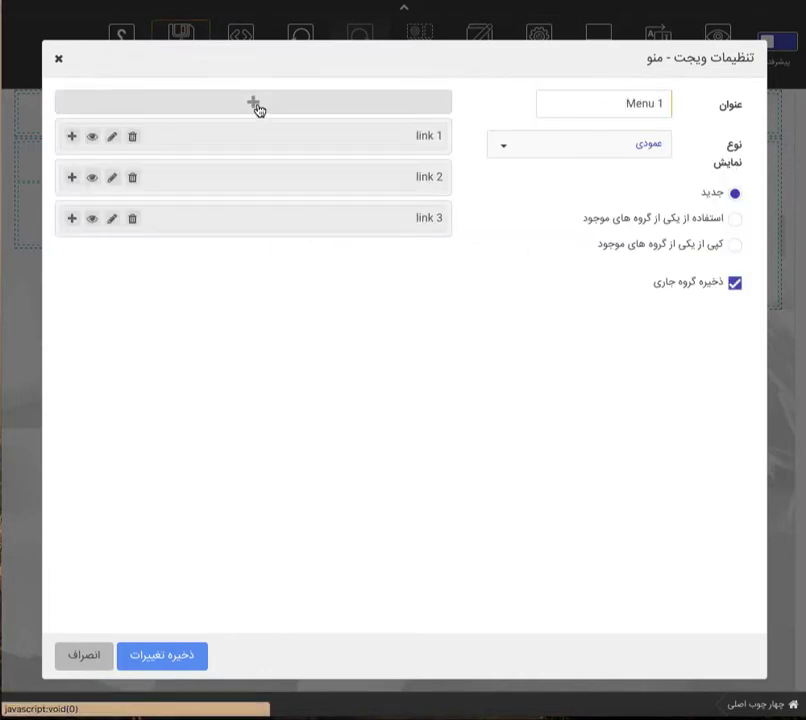
Start a top-level link with title and link title "google", using the other-sites link type (صفحات سایت های دیگر) and address google.com.
{"action": "left_click", "coordinate": [255, 106]}
{"action": "type", "text": "google"}
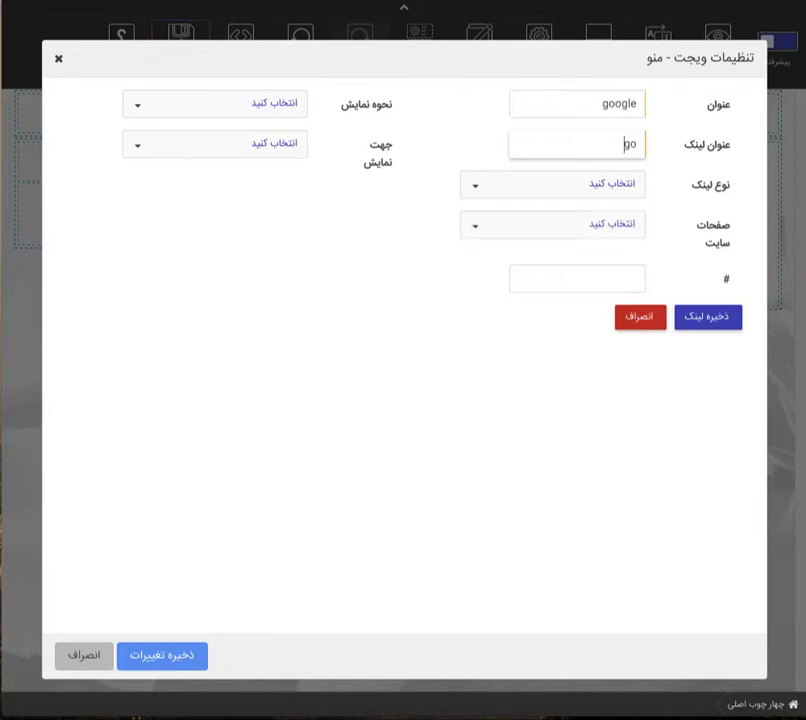
{"action": "type", "text": "google"}
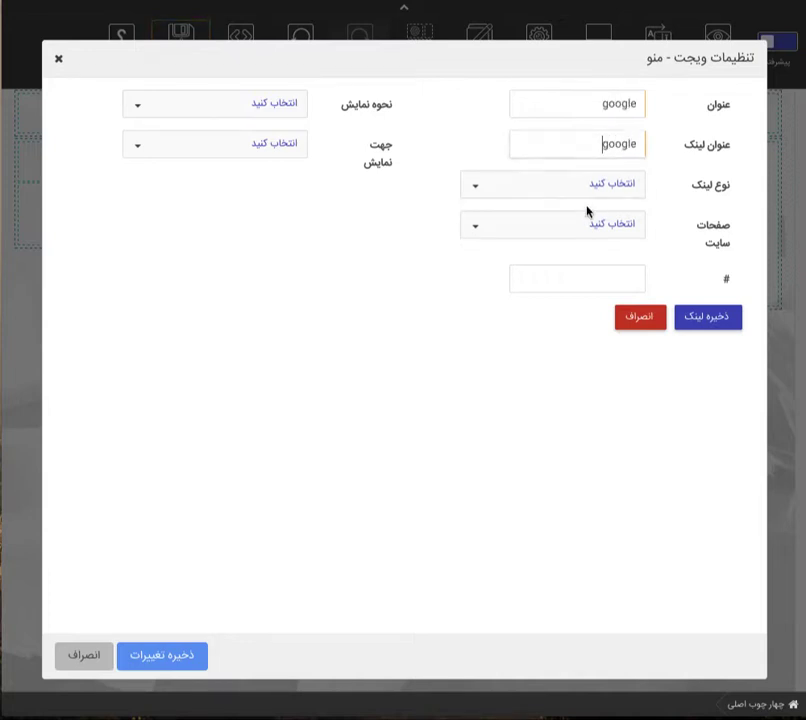
{"action": "left_click", "coordinate": [588, 185]}
{"action": "left_click", "coordinate": [591, 236]}
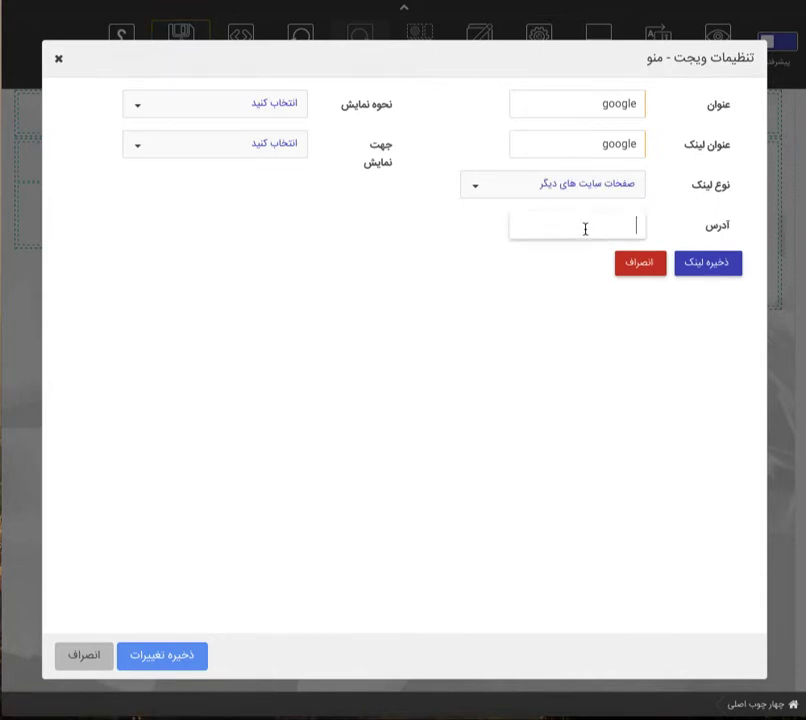
{"action": "type", "text": "google.com"}
Set the google link to open in the same page (همین صفحه) with right (راست) display direction, and save the link.
{"action": "left_click", "coordinate": [272, 104]}
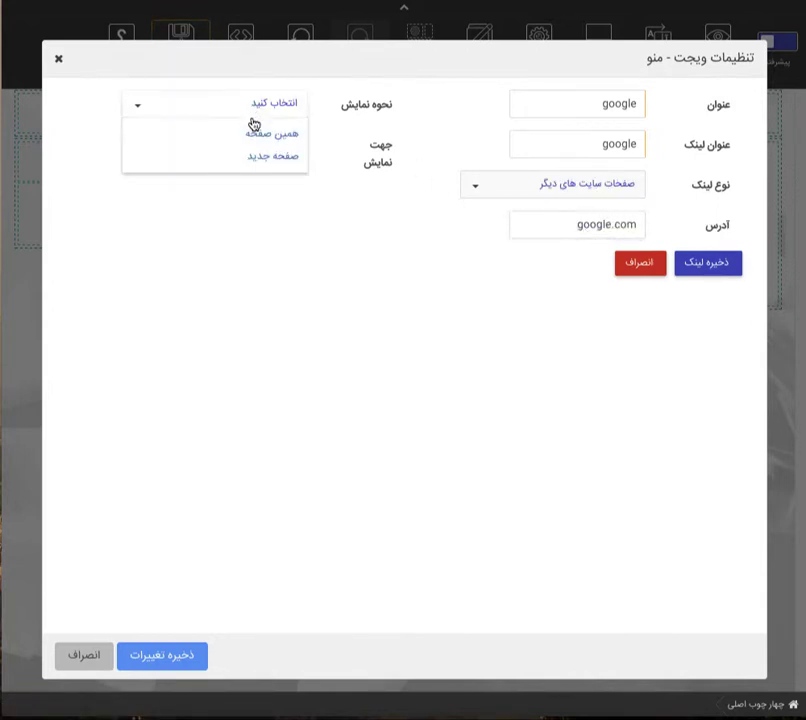
{"action": "left_click", "coordinate": [282, 131]}
{"action": "left_click", "coordinate": [255, 143]}
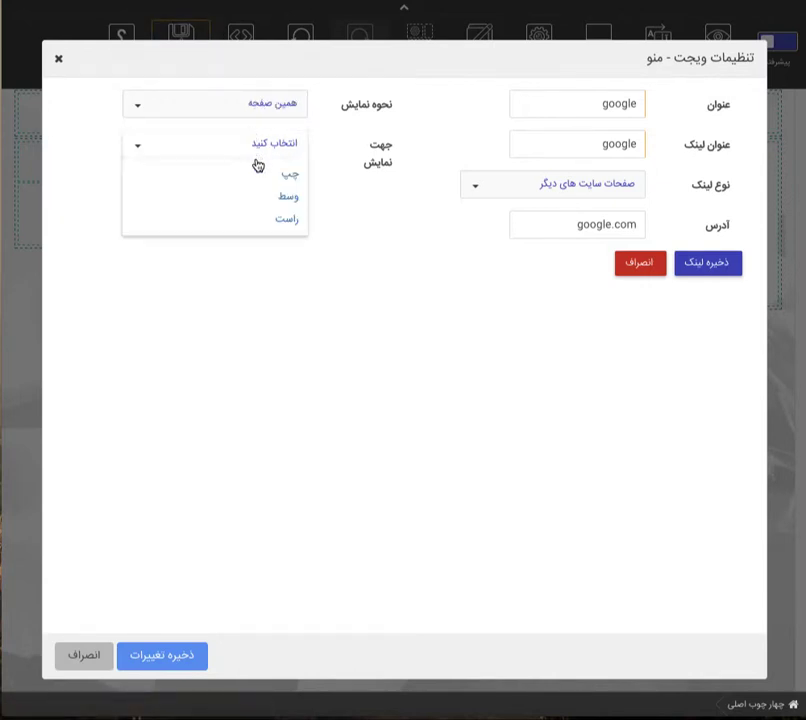
{"action": "left_click", "coordinate": [266, 221]}
{"action": "left_click", "coordinate": [707, 263]}
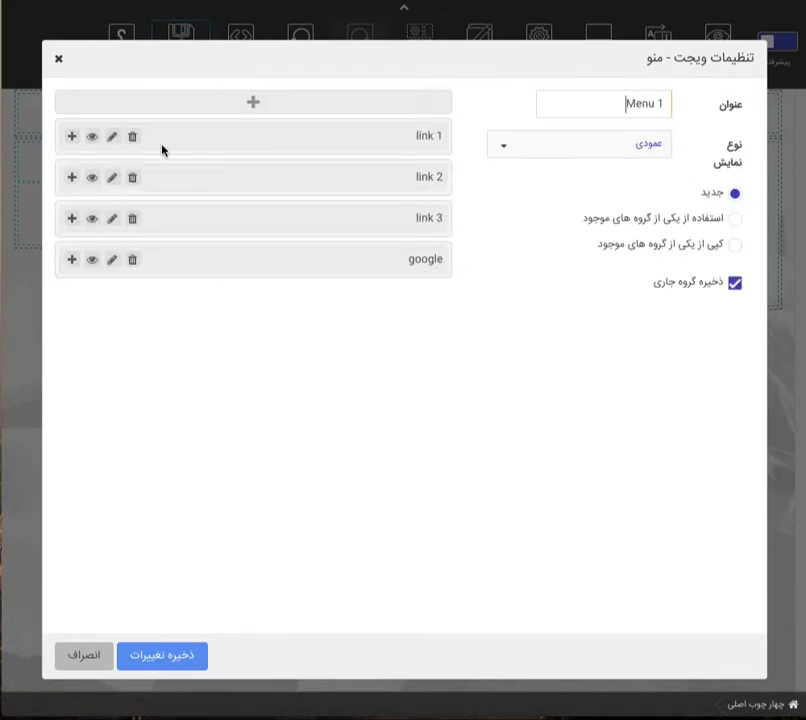
Start a submenu link under link 1 with title and link title "sub menu 1", pointing to the site page تاریخچه.
{"action": "left_click", "coordinate": [72, 140]}
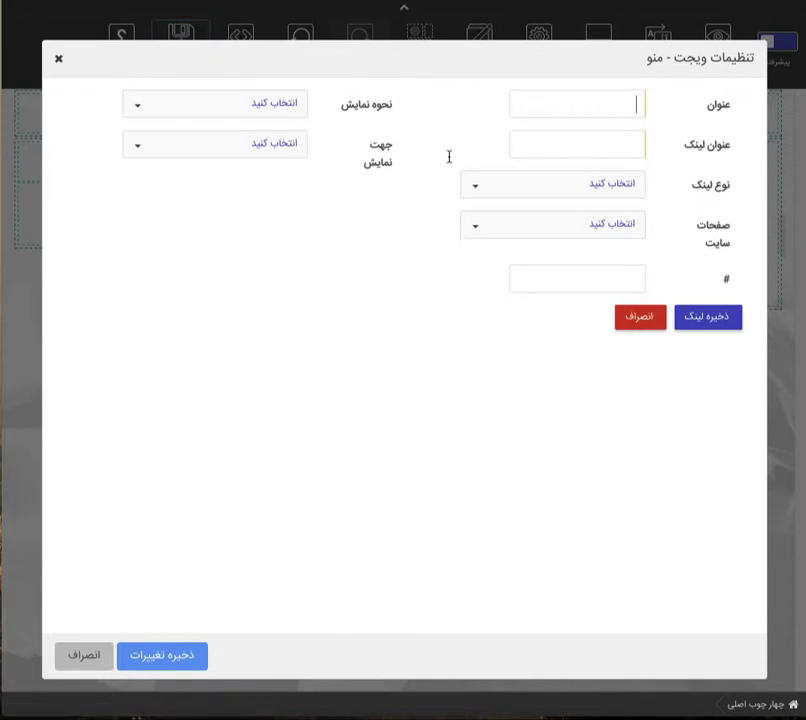
{"action": "type", "text": "su"}
{"action": "type", "text": "b menu 1"}
{"action": "type", "text": "sub menu"}
{"action": "type", "text": " 2"}
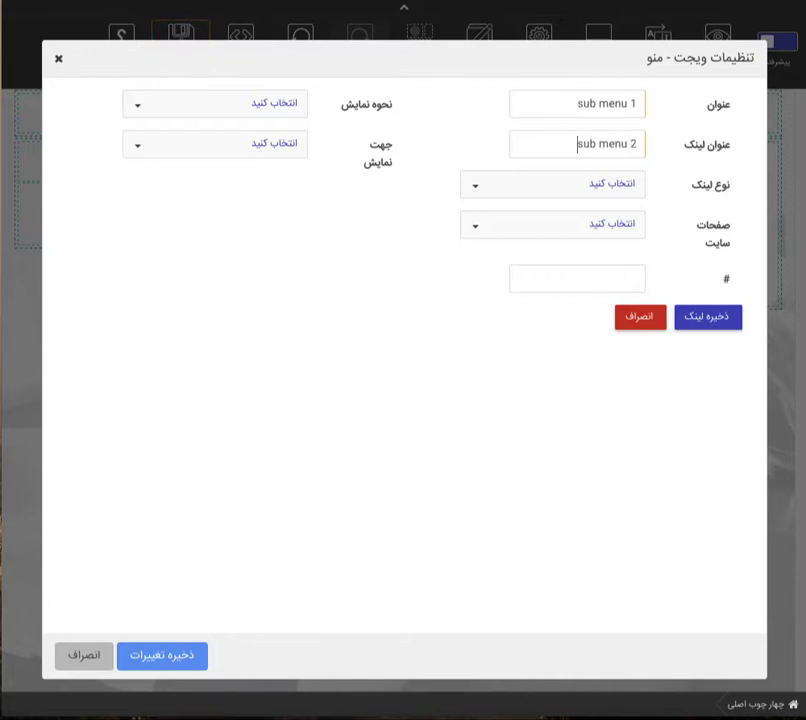
{"action": "key", "text": "BackSpace"}
{"action": "type", "text": "1"}
{"action": "left_click", "coordinate": [614, 198]}
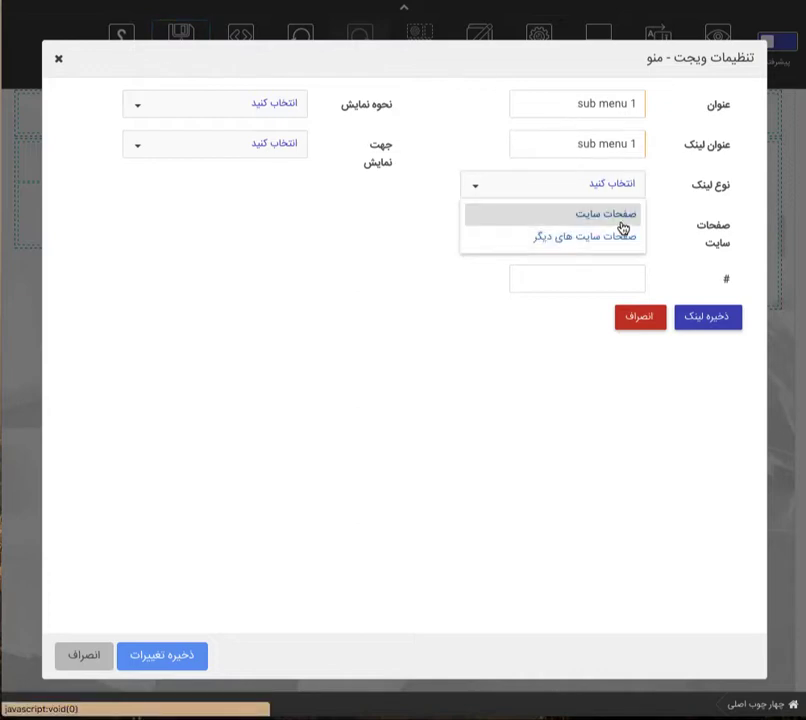
{"action": "left_click", "coordinate": [622, 228]}
{"action": "left_click", "coordinate": [621, 230]}
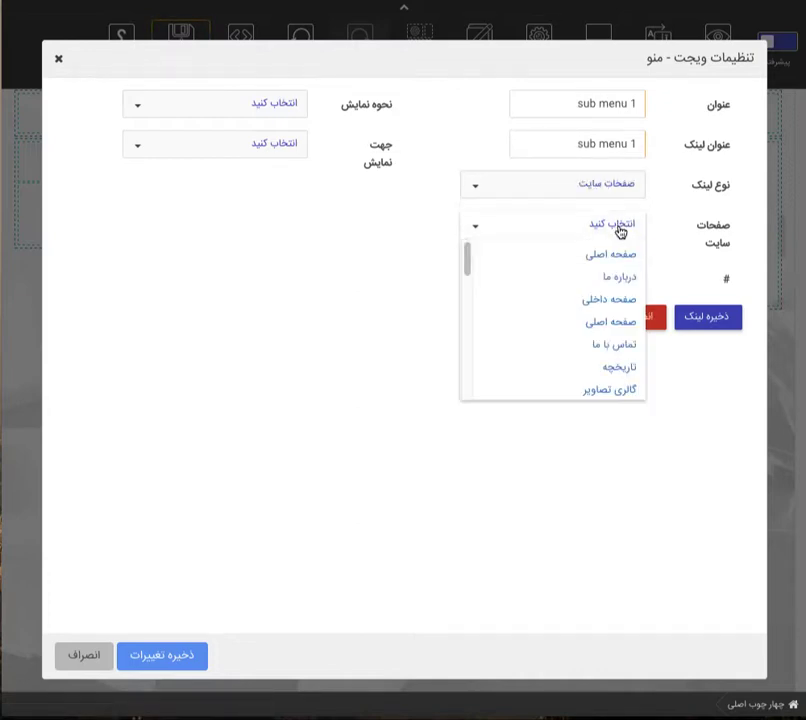
{"action": "left_click", "coordinate": [620, 367]}
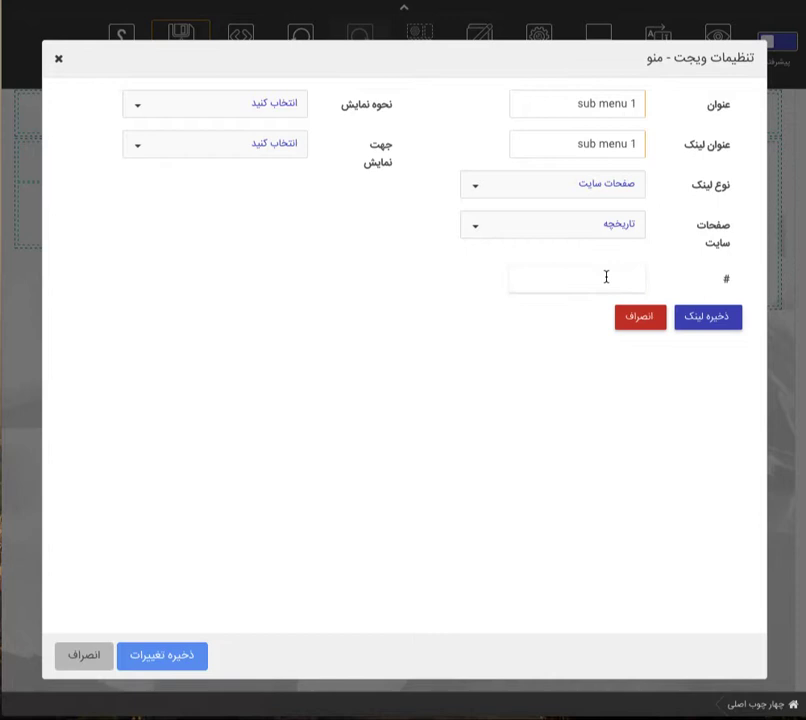
Set sub menu 1 to open in the same page (همین صفحه) with right (راست) display direction, and save the link.
{"action": "left_click", "coordinate": [279, 103]}
{"action": "left_click", "coordinate": [279, 133]}
{"action": "left_click", "coordinate": [266, 146]}
{"action": "left_click", "coordinate": [264, 174]}
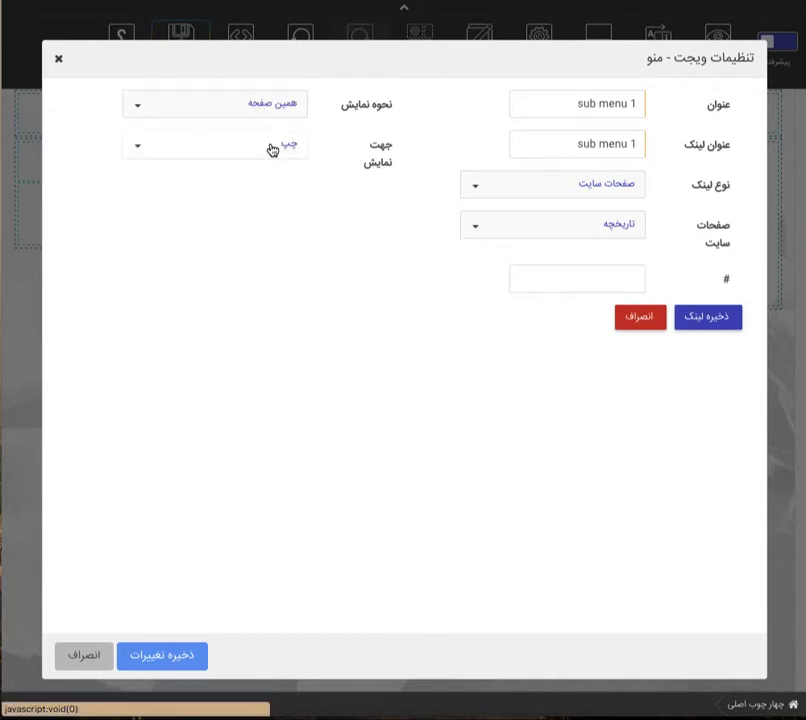
{"action": "left_click", "coordinate": [273, 146]}
{"action": "left_click", "coordinate": [283, 219]}
{"action": "left_click", "coordinate": [712, 324]}
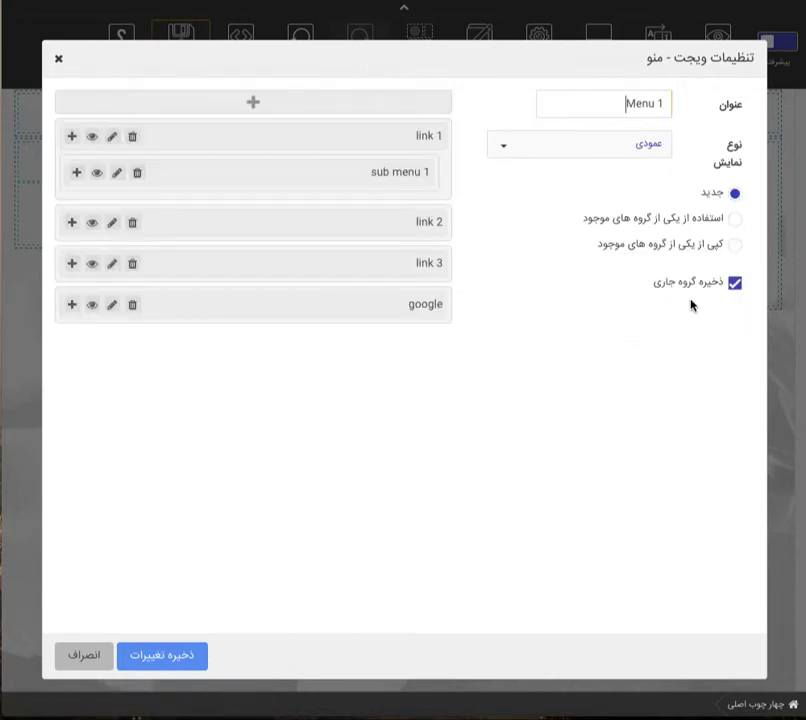
Start a second submenu link under link 1 with title and link title "sub menu 2", pointing to the site page گالری تصاویر.
{"action": "left_click", "coordinate": [72, 136]}
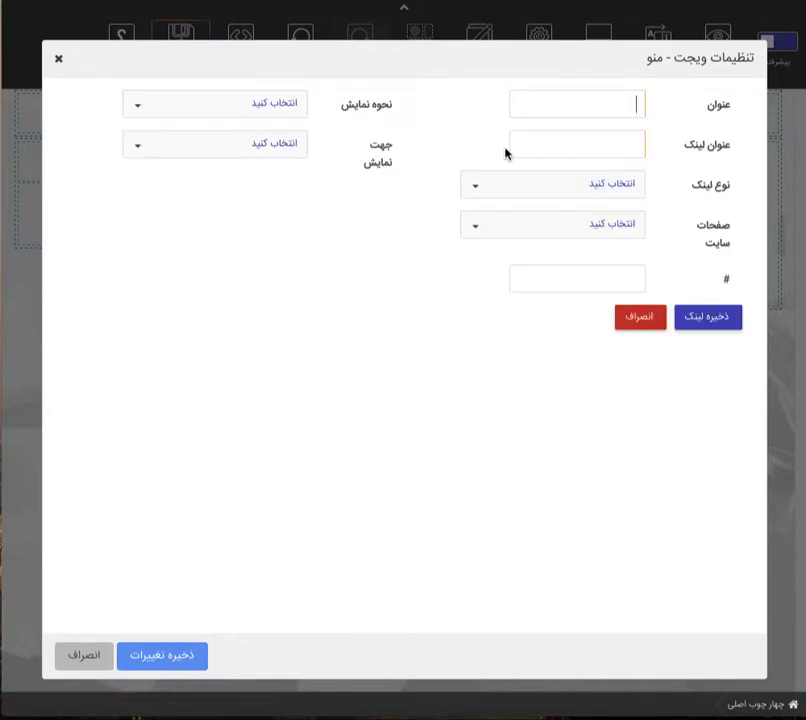
{"action": "type", "text": "sub menu 2sub menu 2"}
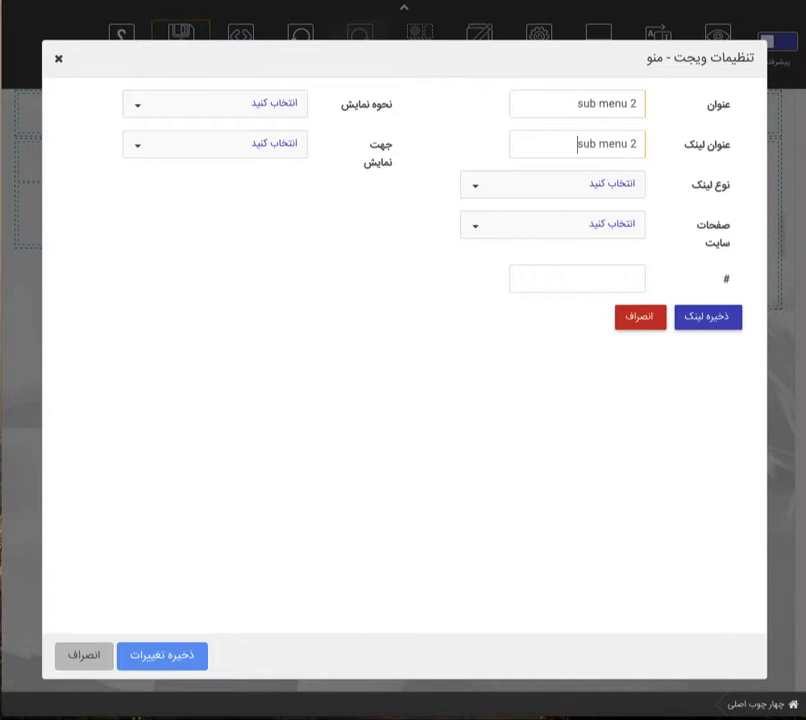
{"action": "left_click", "coordinate": [579, 184]}
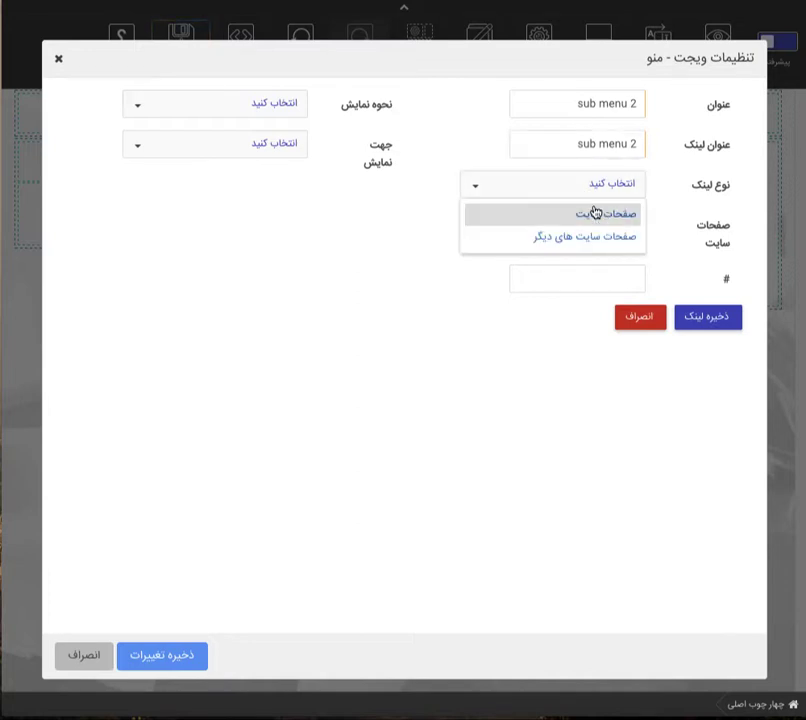
{"action": "left_click", "coordinate": [599, 212]}
{"action": "left_click", "coordinate": [595, 228]}
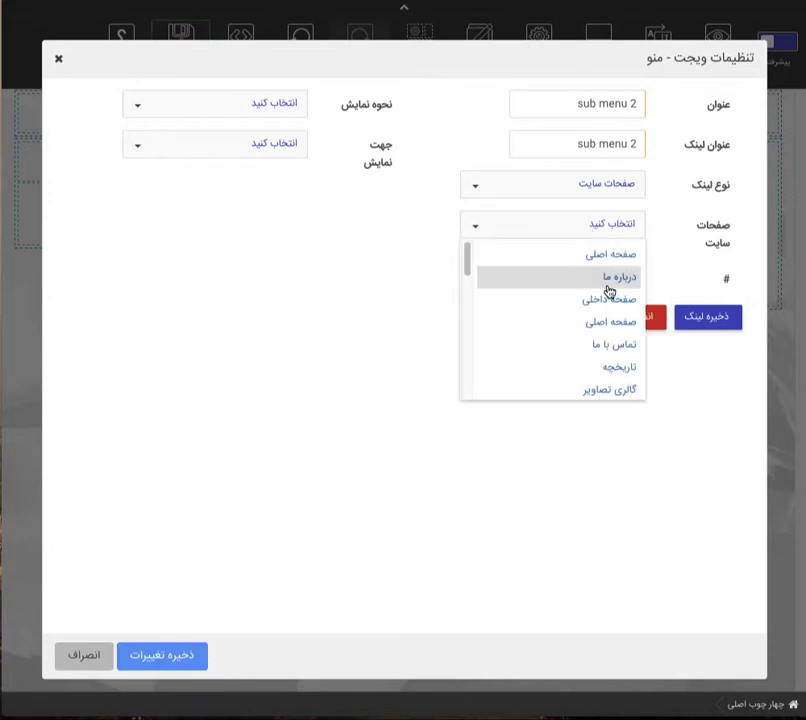
{"action": "left_click", "coordinate": [613, 385]}
Set sub menu 2 to the same page (همین صفحه) and right (راست) direction, then save the link and the menu widget.
{"action": "left_click", "coordinate": [275, 106]}
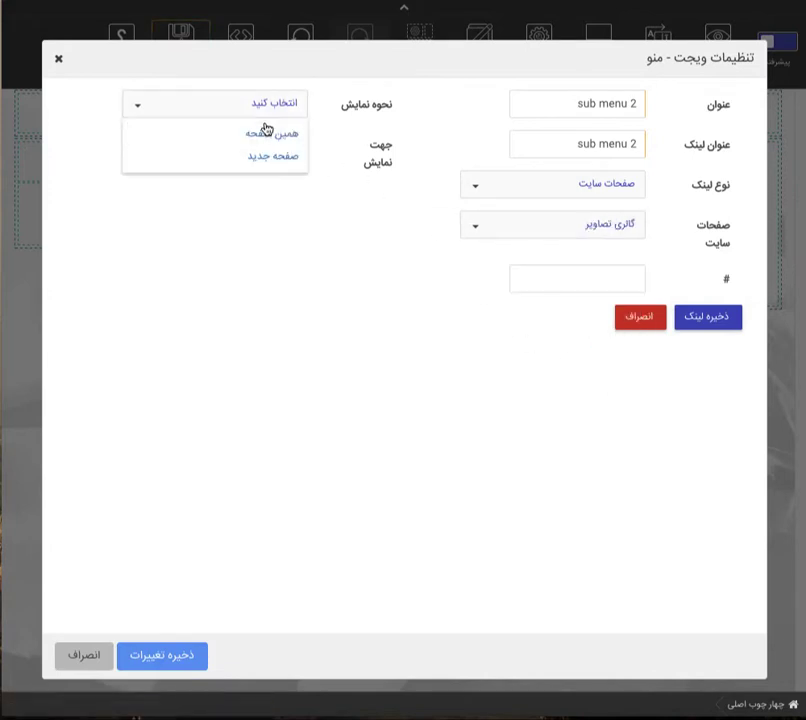
{"action": "left_click", "coordinate": [265, 134]}
{"action": "left_click", "coordinate": [245, 152]}
{"action": "left_click", "coordinate": [266, 220]}
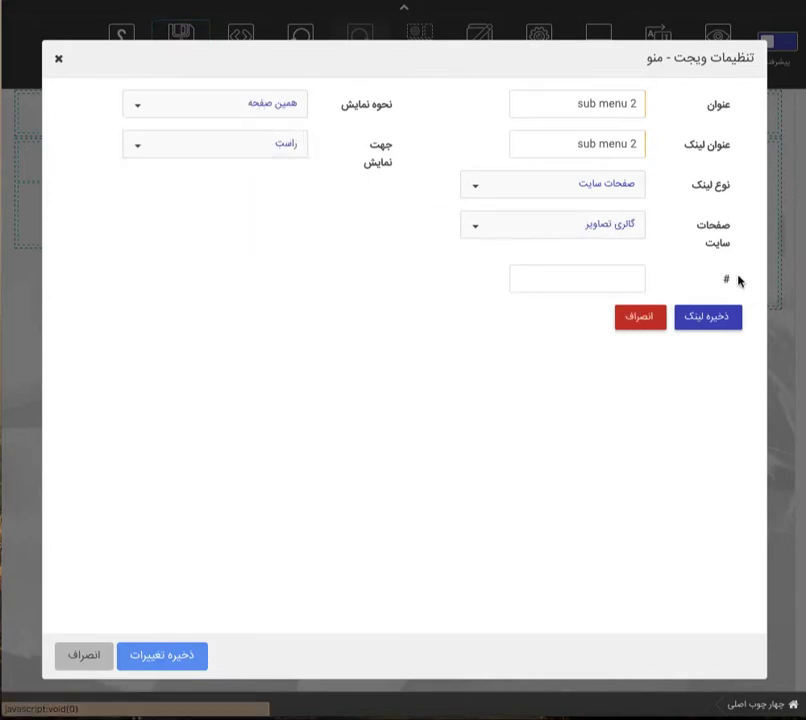
{"action": "left_click", "coordinate": [706, 316]}
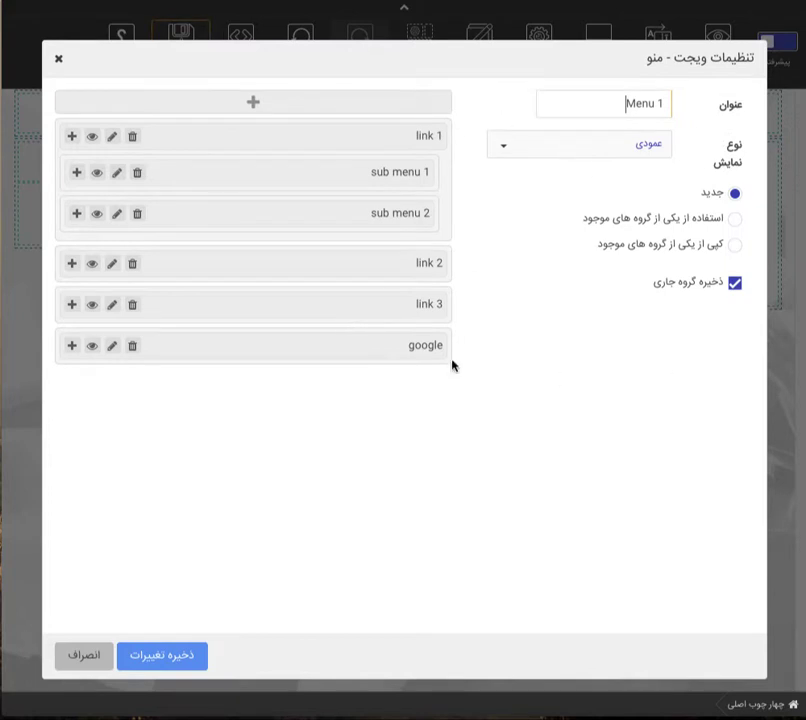
{"action": "left_click", "coordinate": [166, 657]}
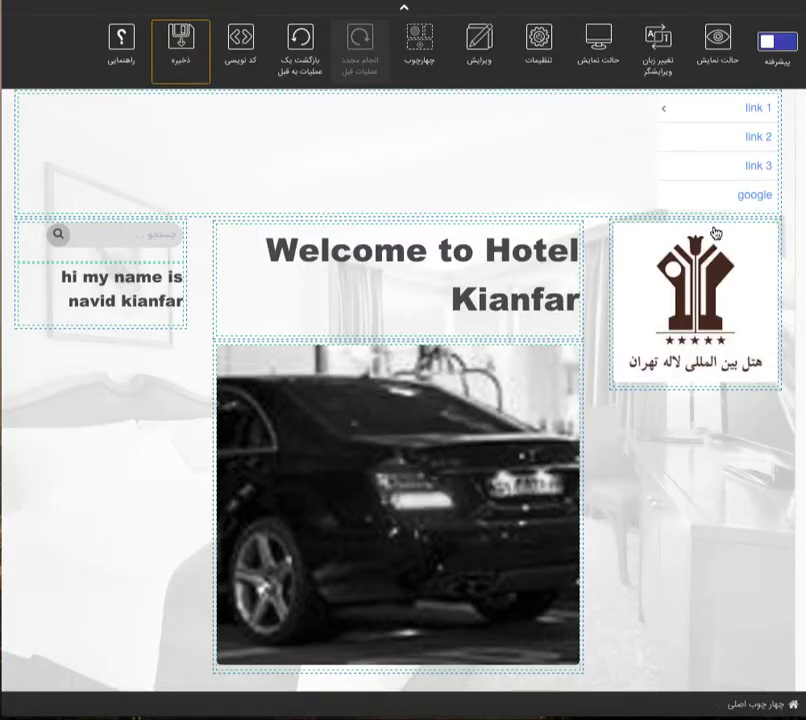
Set the display type of the header menu widget to horizontal (افقی) and save the changes.
{"action": "left_click", "coordinate": [581, 145]}
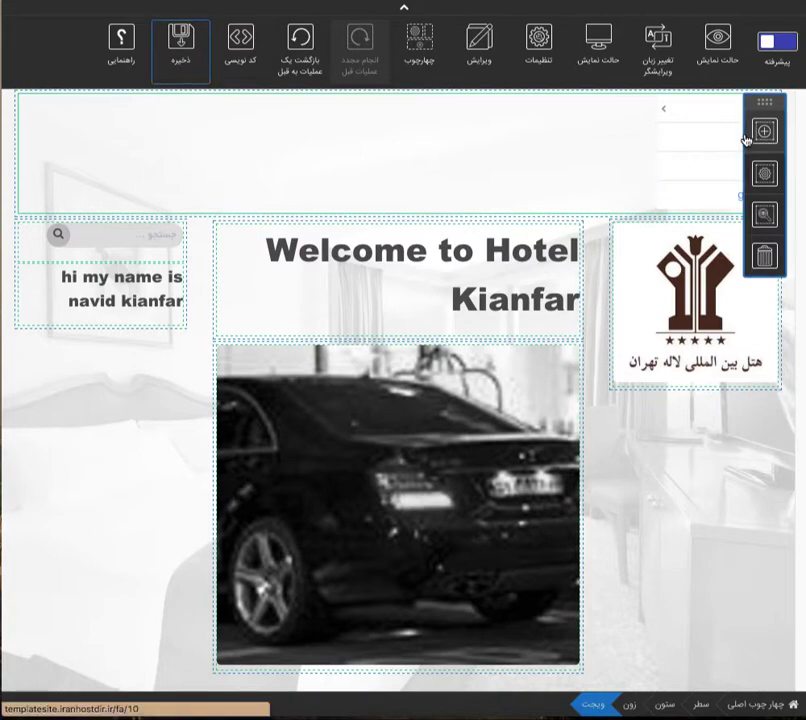
{"action": "left_click", "coordinate": [763, 188]}
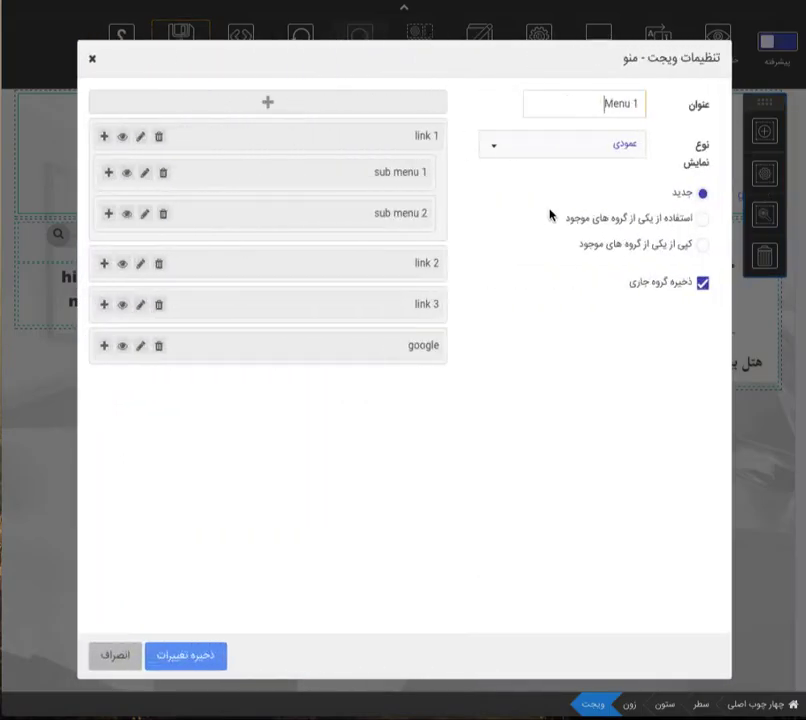
{"action": "left_click", "coordinate": [641, 155]}
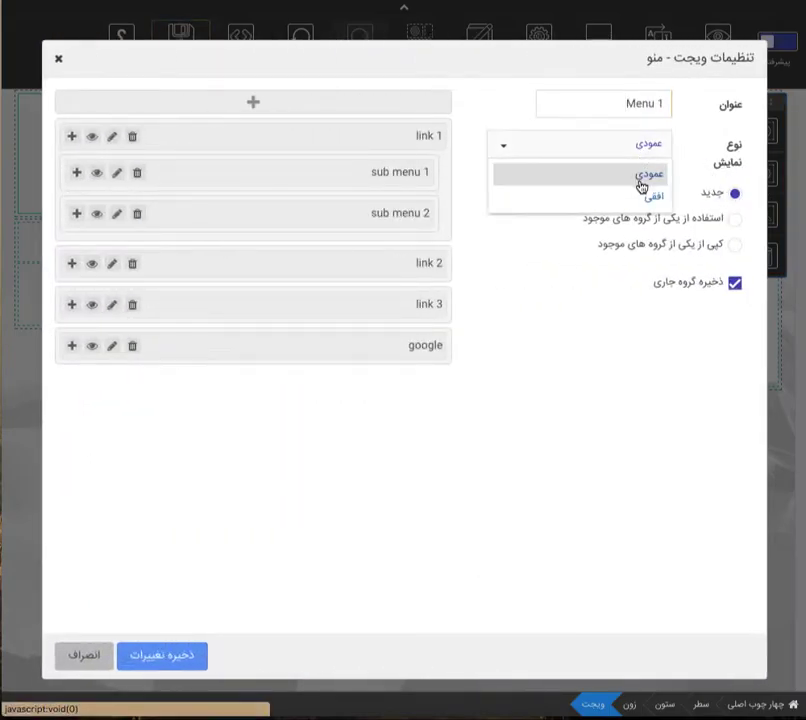
{"action": "left_click", "coordinate": [634, 196]}
{"action": "left_click", "coordinate": [160, 656]}
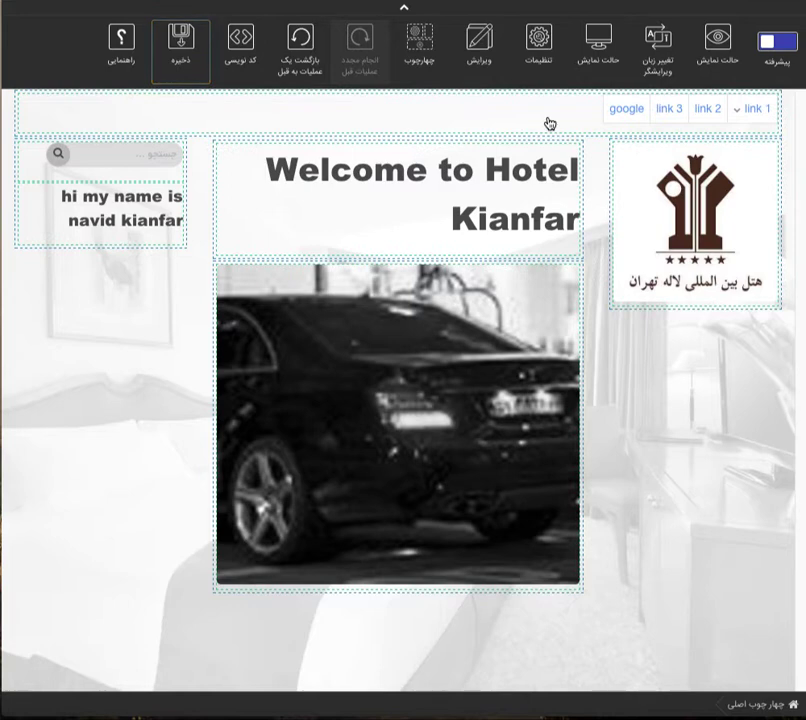
Copy the horizontal menu widget in the page header.
{"action": "left_click", "coordinate": [549, 123]}
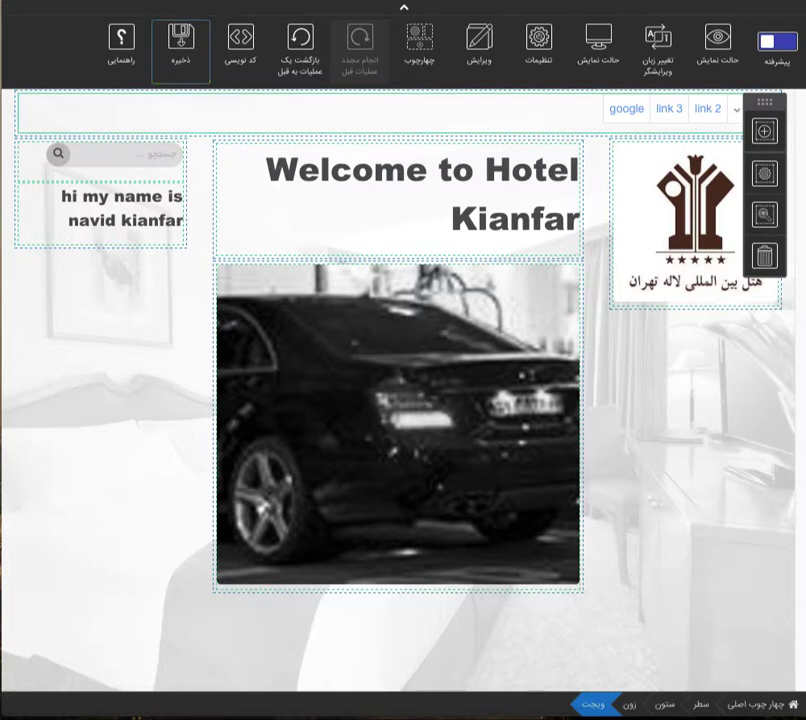
{"action": "left_click", "coordinate": [679, 313]}
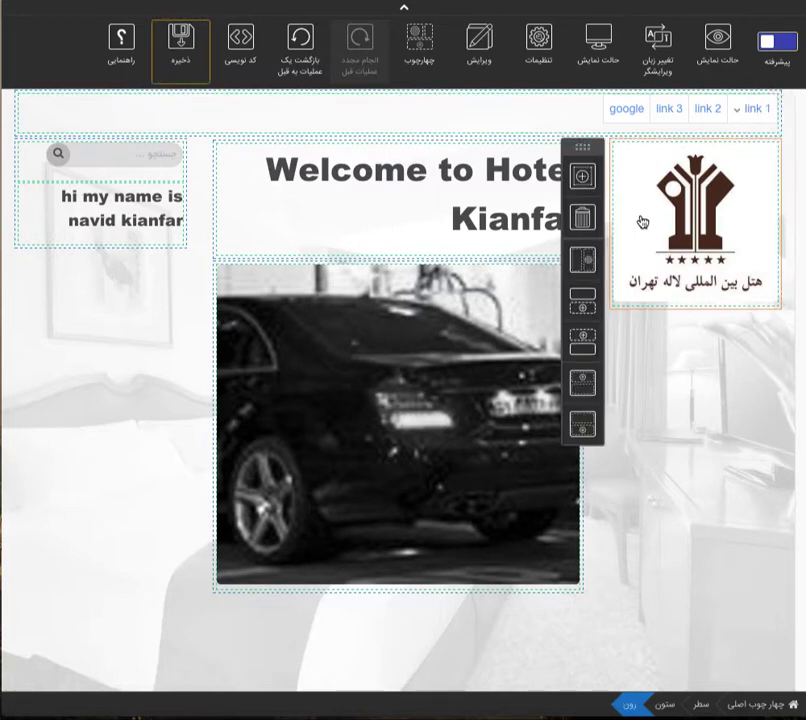
{"action": "left_click", "coordinate": [570, 123]}
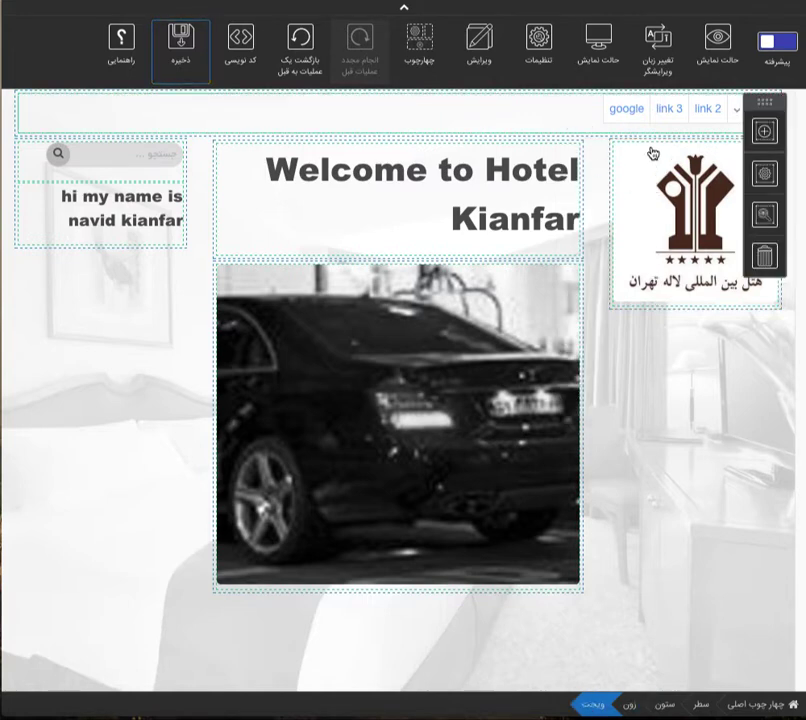
{"action": "left_click", "coordinate": [655, 313]}
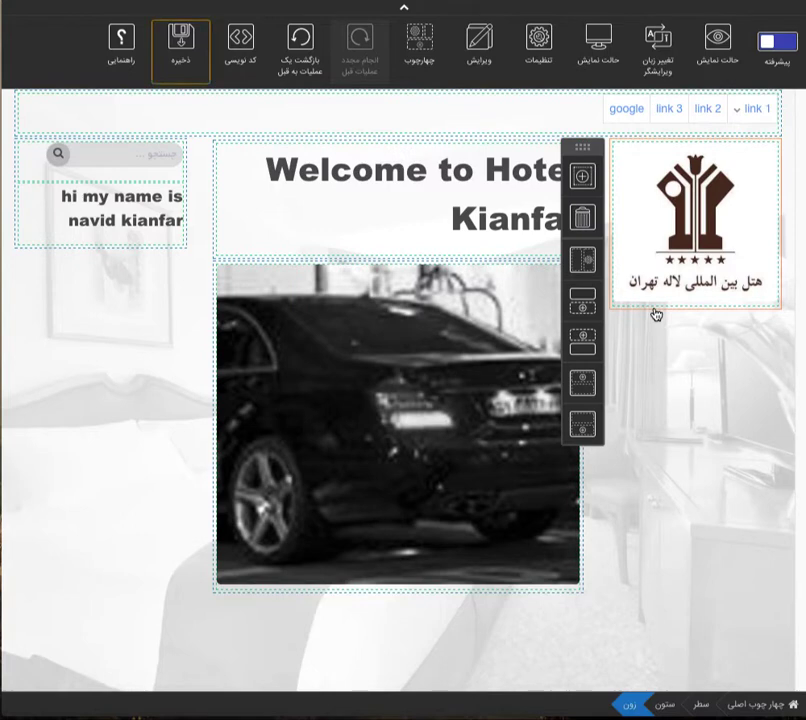
{"action": "left_click", "coordinate": [540, 115]}
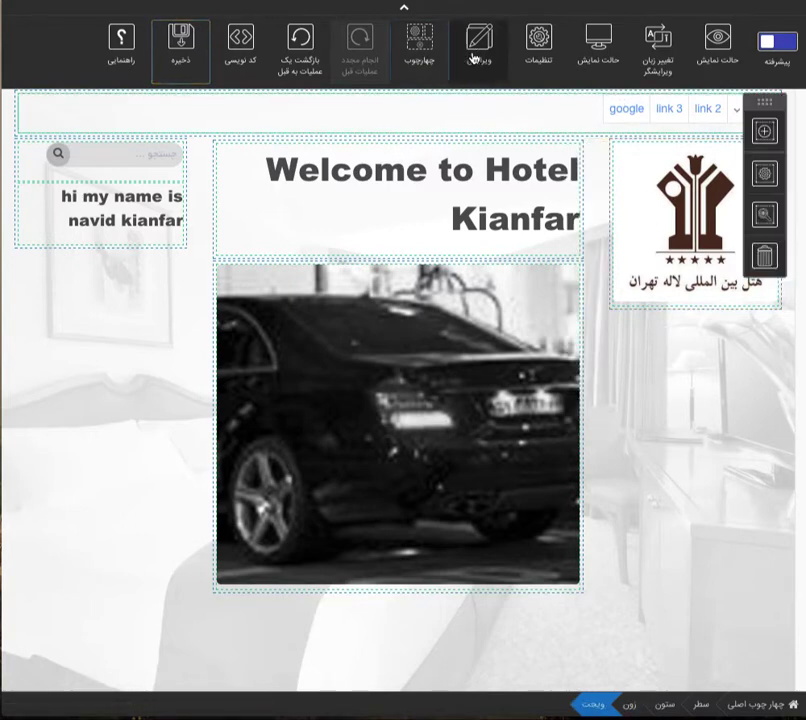
{"action": "left_click", "coordinate": [545, 55]}
{"action": "left_click", "coordinate": [488, 54]}
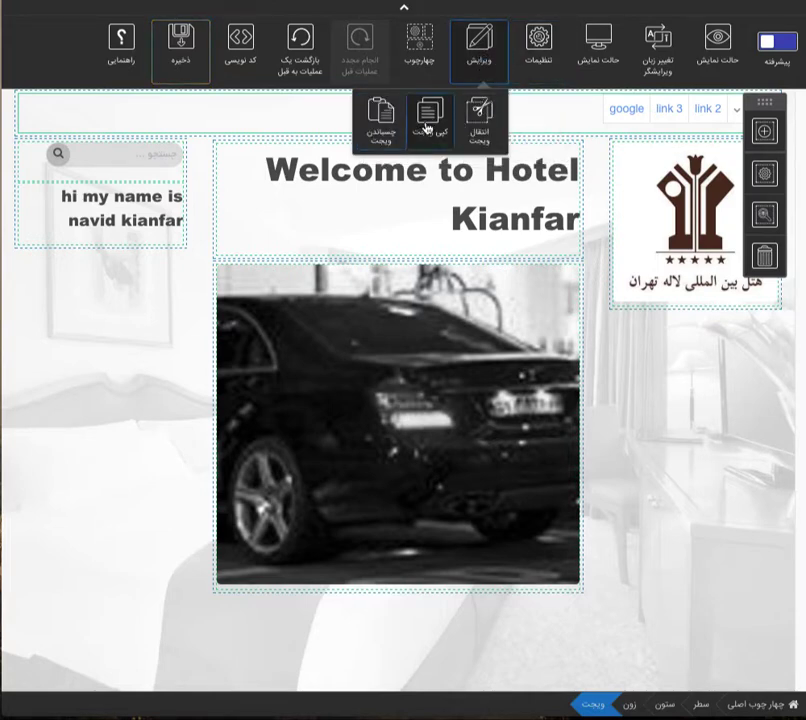
{"action": "left_click", "coordinate": [427, 128]}
Paste the copied menu widget into the zone that holds the hotel logo.
{"action": "left_click", "coordinate": [664, 312]}
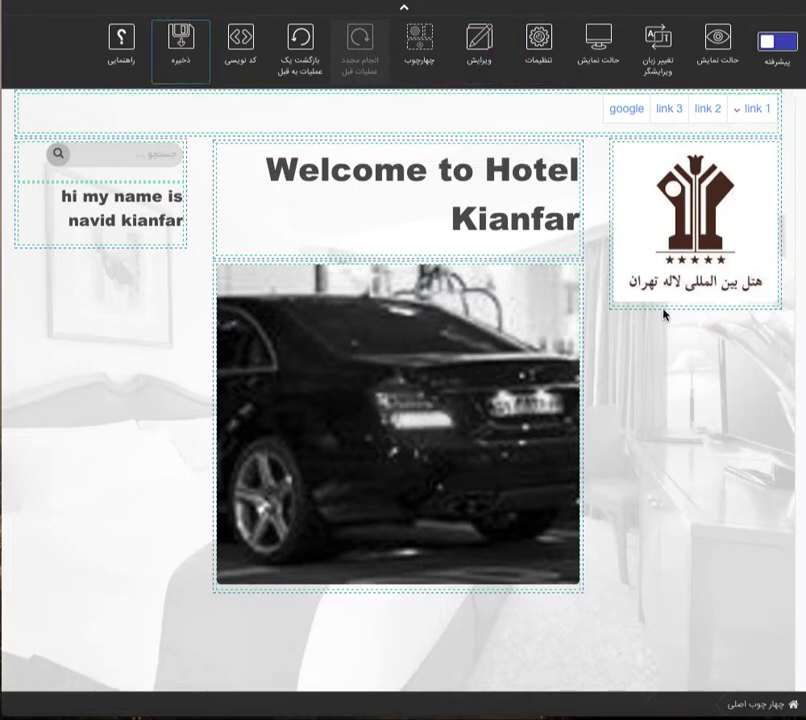
{"action": "left_click", "coordinate": [645, 316]}
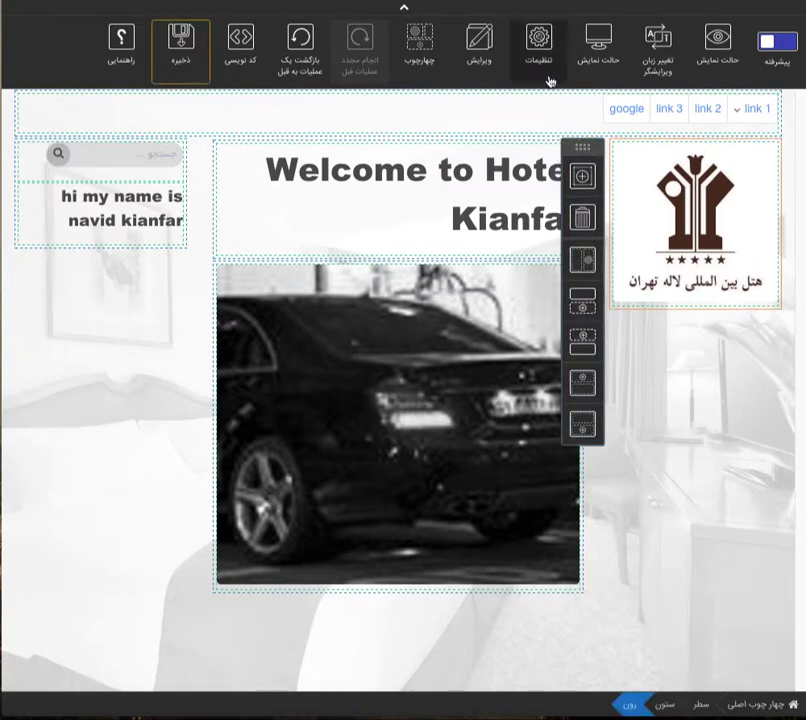
{"action": "left_click", "coordinate": [488, 55]}
{"action": "left_click", "coordinate": [396, 124]}
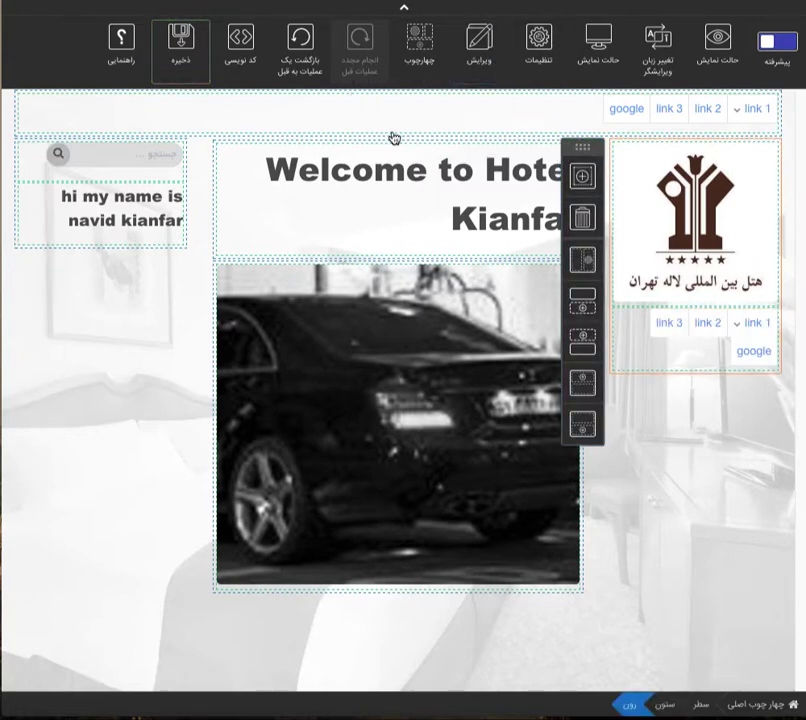
Set the display type of the menu below the hotel logo to vertical (عمودی) and save the changes.
{"action": "left_click", "coordinate": [651, 360]}
{"action": "left_click", "coordinate": [590, 388]}
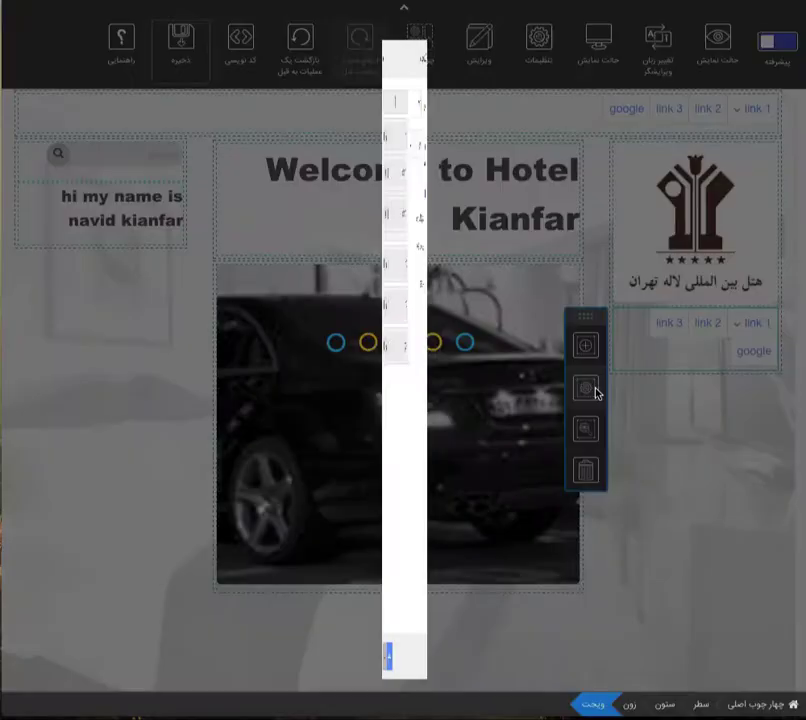
{"action": "left_click", "coordinate": [654, 149]}
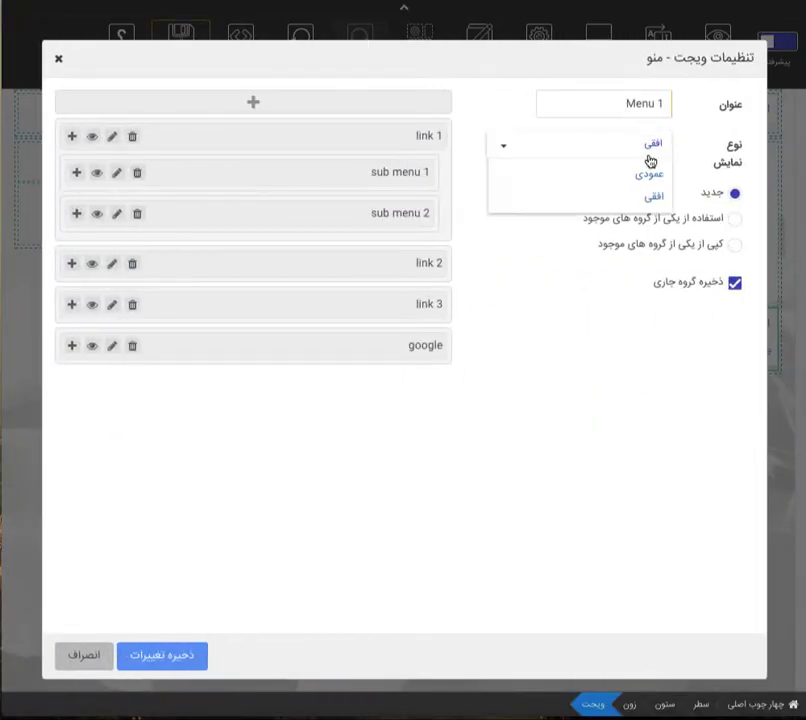
{"action": "left_click", "coordinate": [649, 175]}
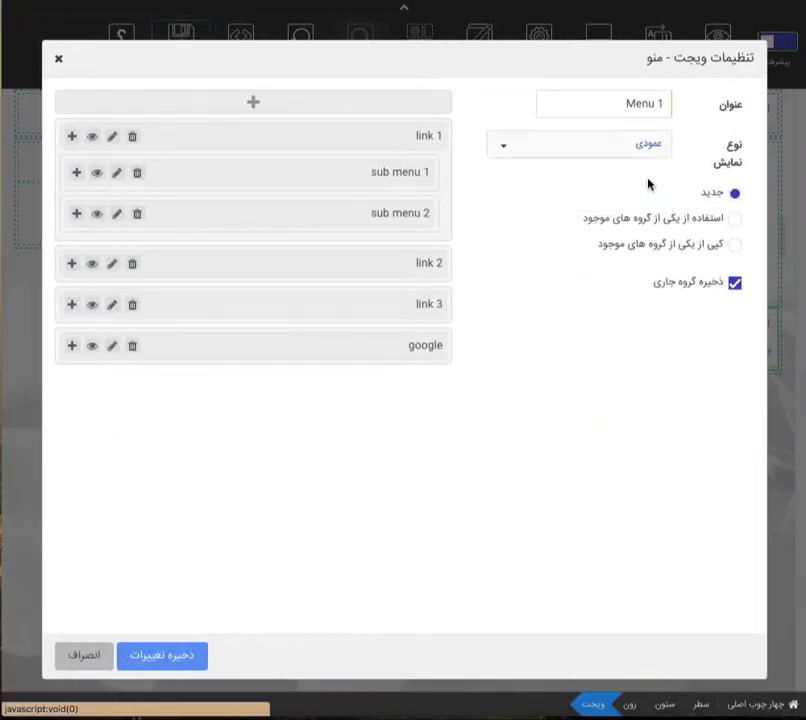
{"action": "left_click", "coordinate": [172, 655]}
{"action": "left_click", "coordinate": [660, 520]}
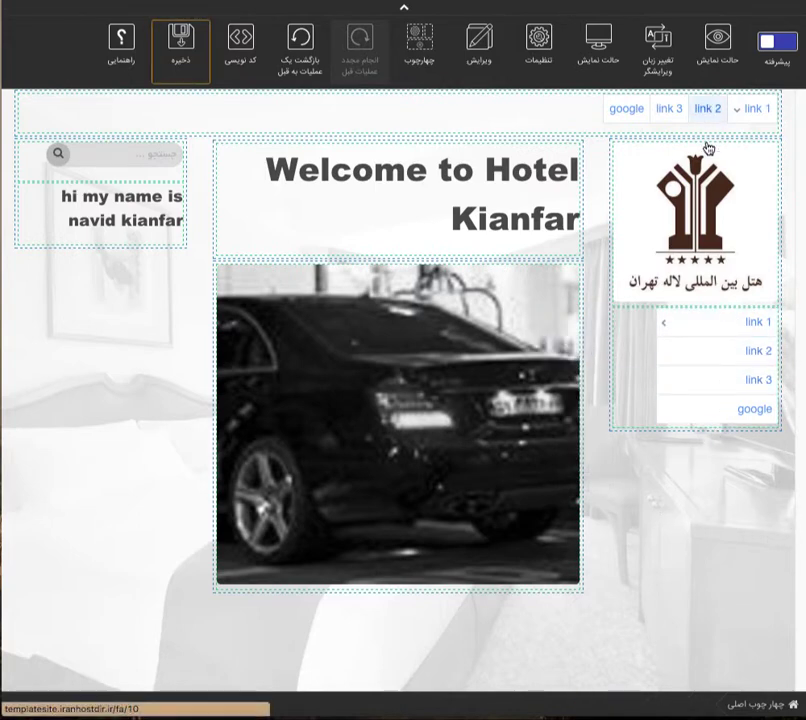
Save the page template and accept the confirmation about applying the edit history.
{"action": "left_click", "coordinate": [197, 72]}
{"action": "left_click", "coordinate": [185, 135]}
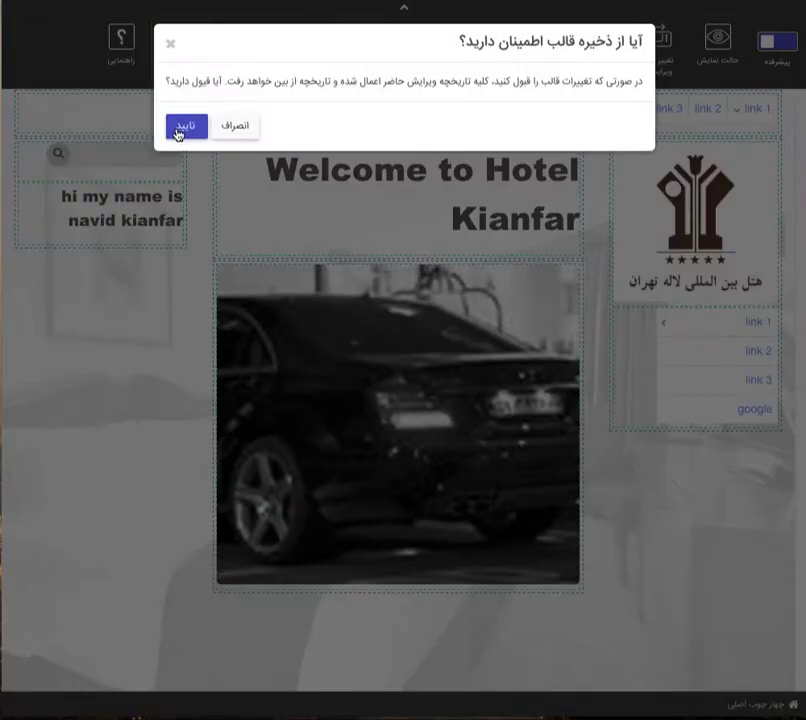
{"action": "left_click", "coordinate": [180, 131]}
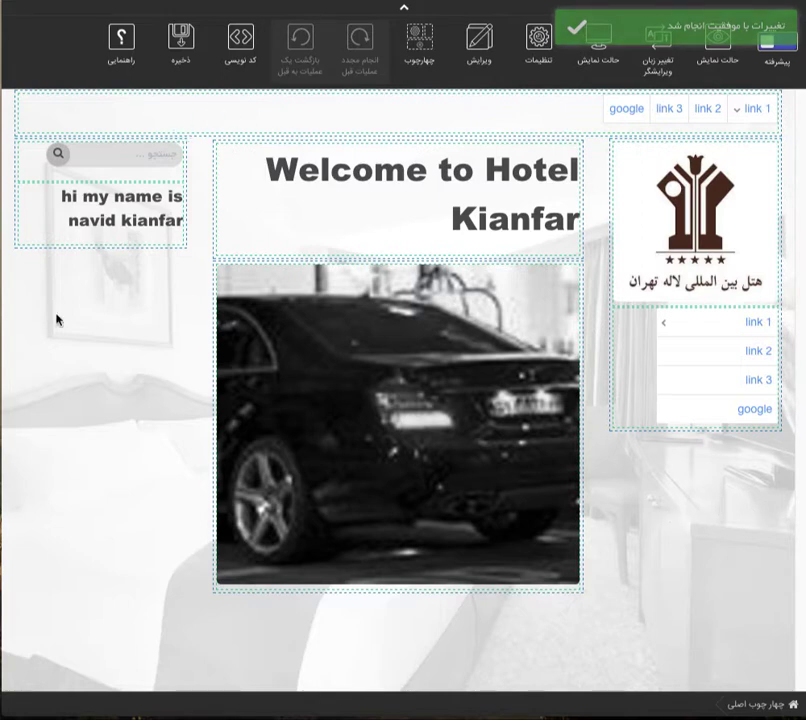
Add a currency rate (نرخ ارز) widget below the search and name text, showing USD, JPY, EUR and AUD, and save it.
{"action": "left_click", "coordinate": [77, 224]}
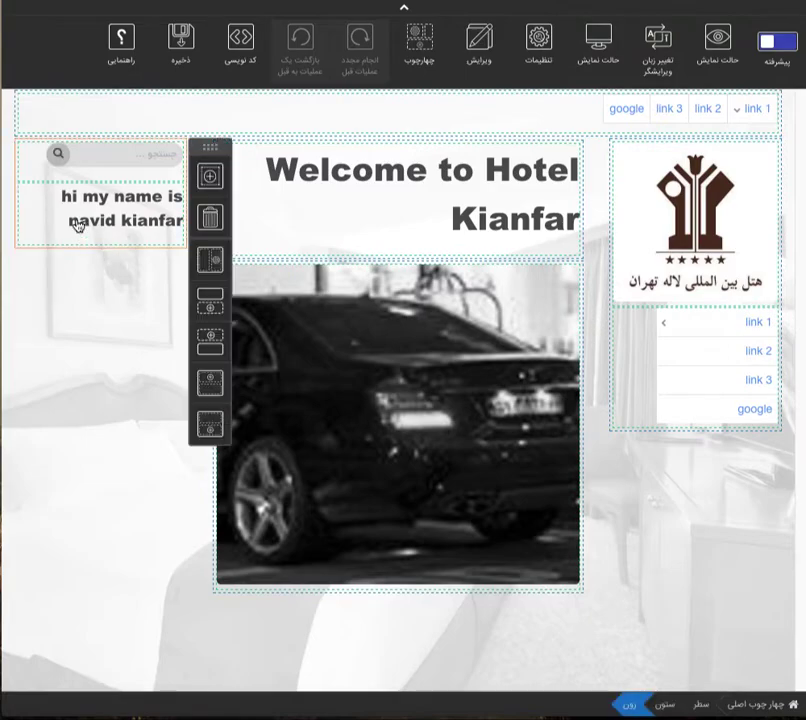
{"action": "left_click", "coordinate": [210, 176]}
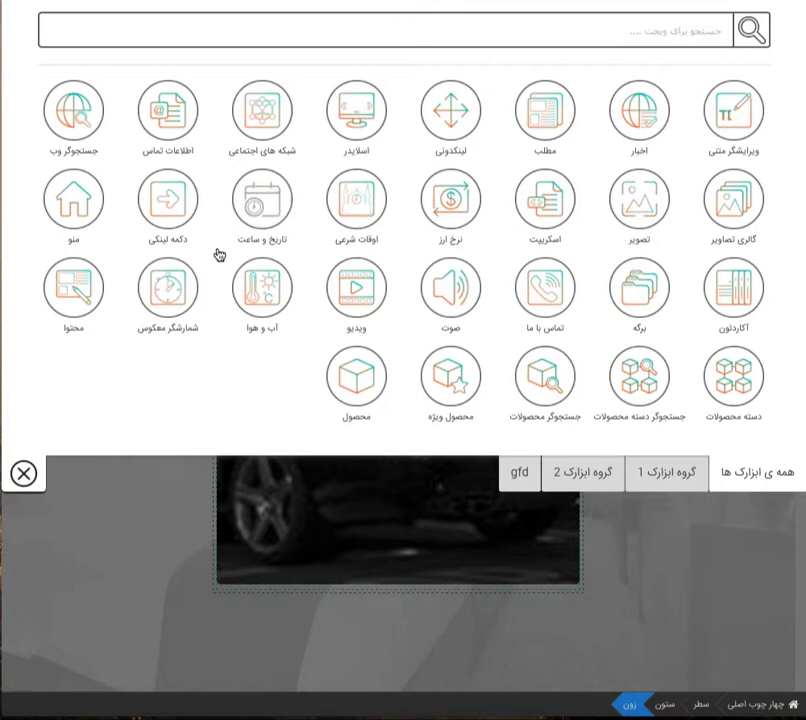
{"action": "left_click", "coordinate": [445, 204]}
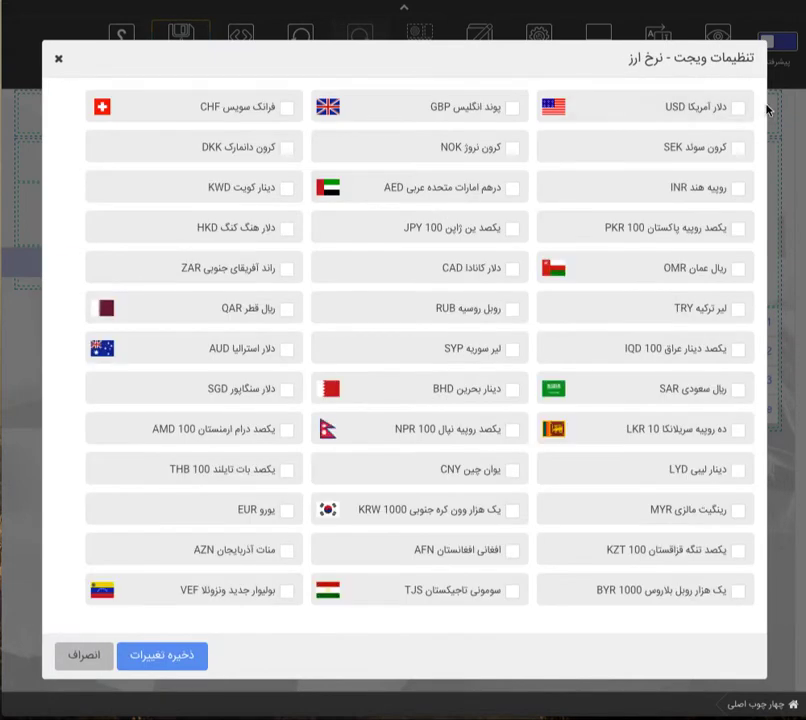
{"action": "left_click", "coordinate": [740, 110]}
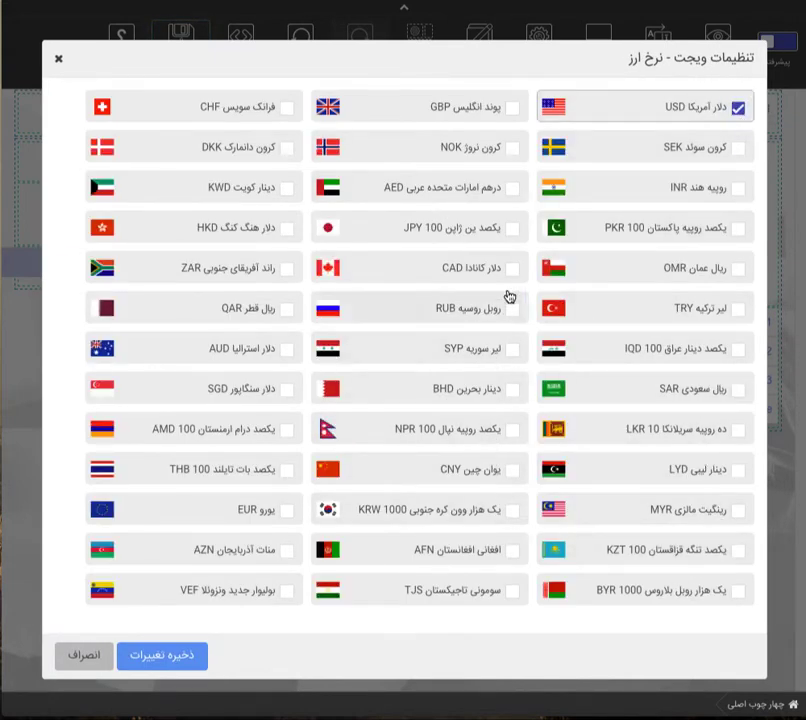
{"action": "left_click", "coordinate": [514, 230]}
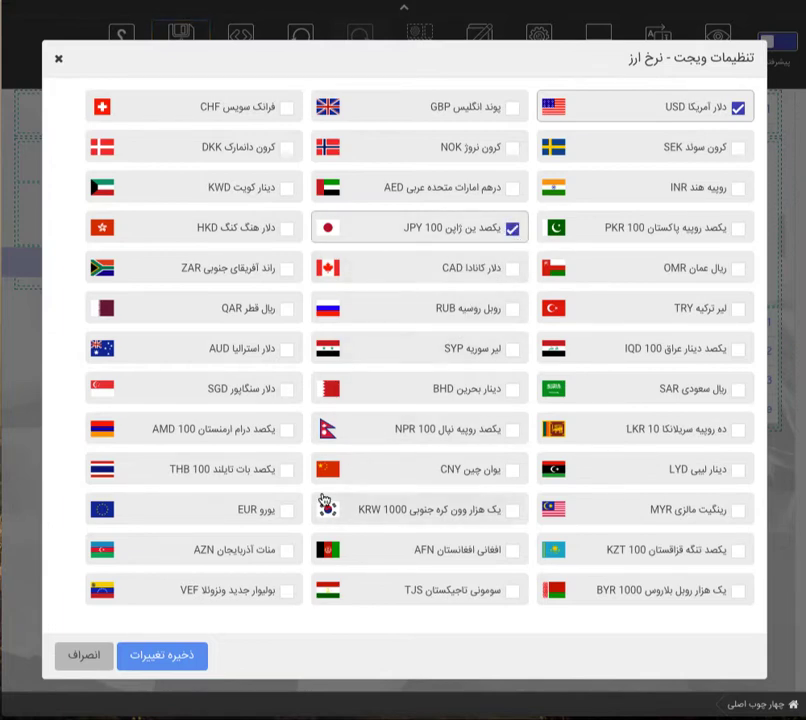
{"action": "left_click", "coordinate": [287, 514]}
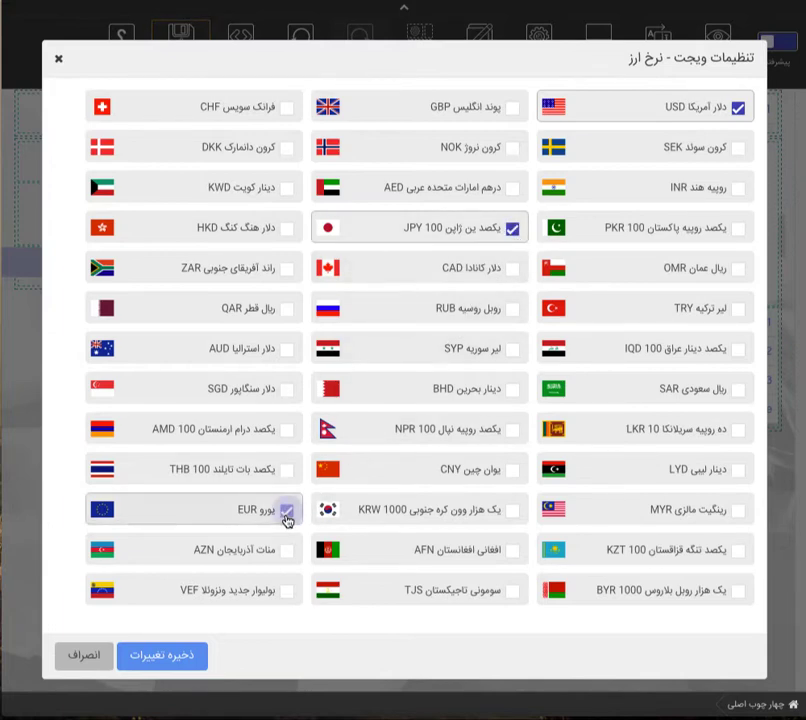
{"action": "left_click", "coordinate": [287, 350]}
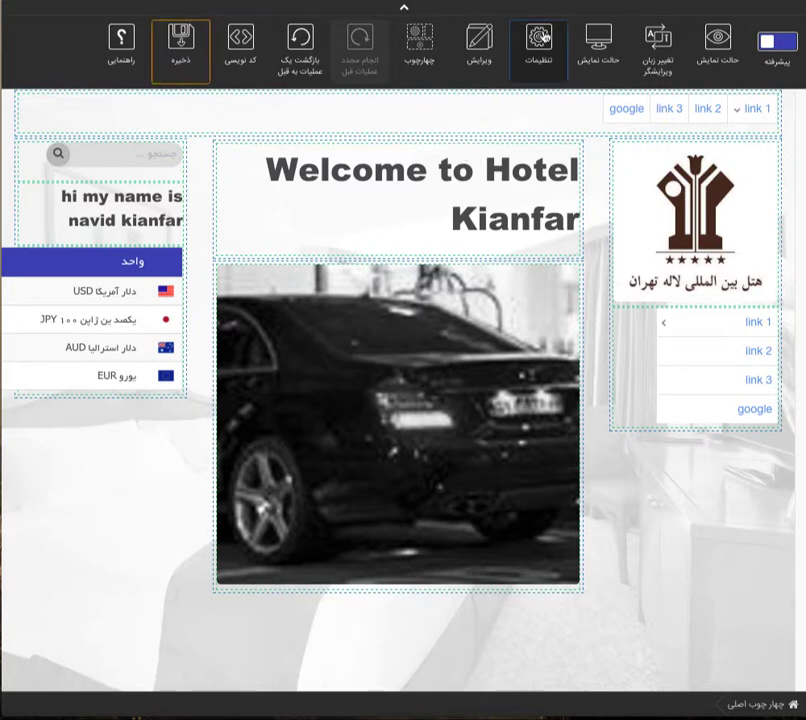
{"action": "left_click", "coordinate": [406, 48]}
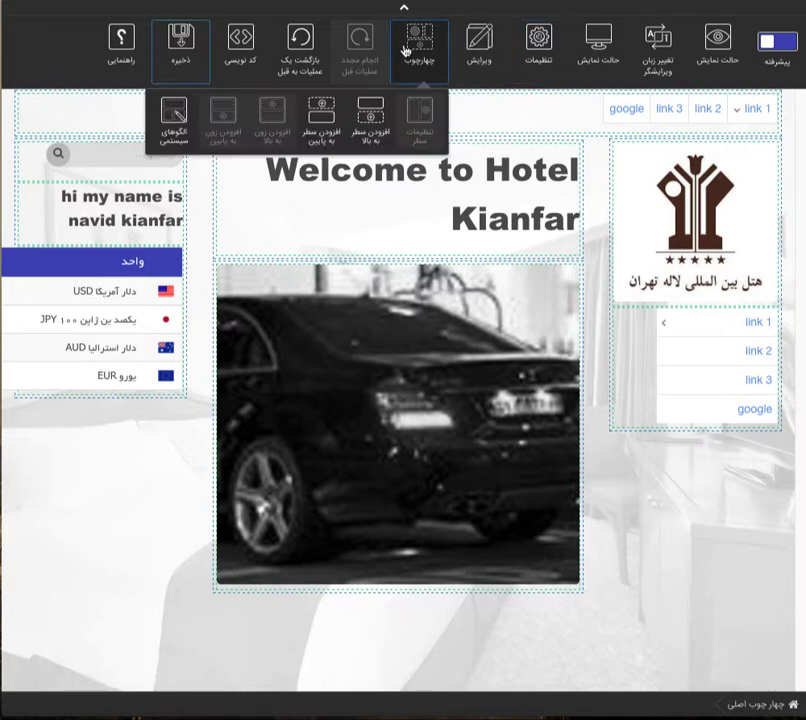
{"action": "left_click", "coordinate": [406, 50]}
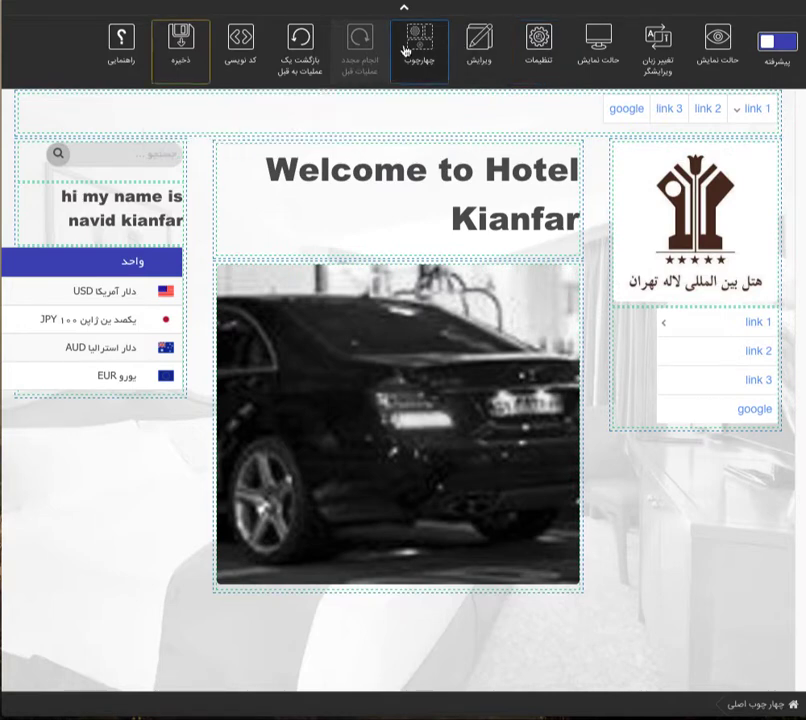
{"action": "left_click", "coordinate": [406, 50]}
{"action": "left_click", "coordinate": [425, 51]}
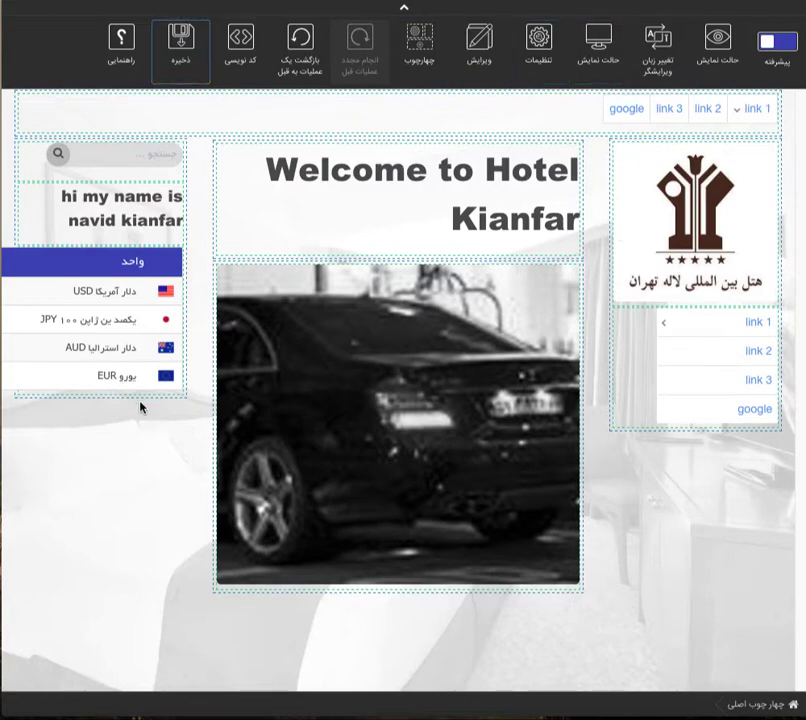
{"action": "left_click", "coordinate": [151, 396]}
{"action": "left_click", "coordinate": [215, 176]}
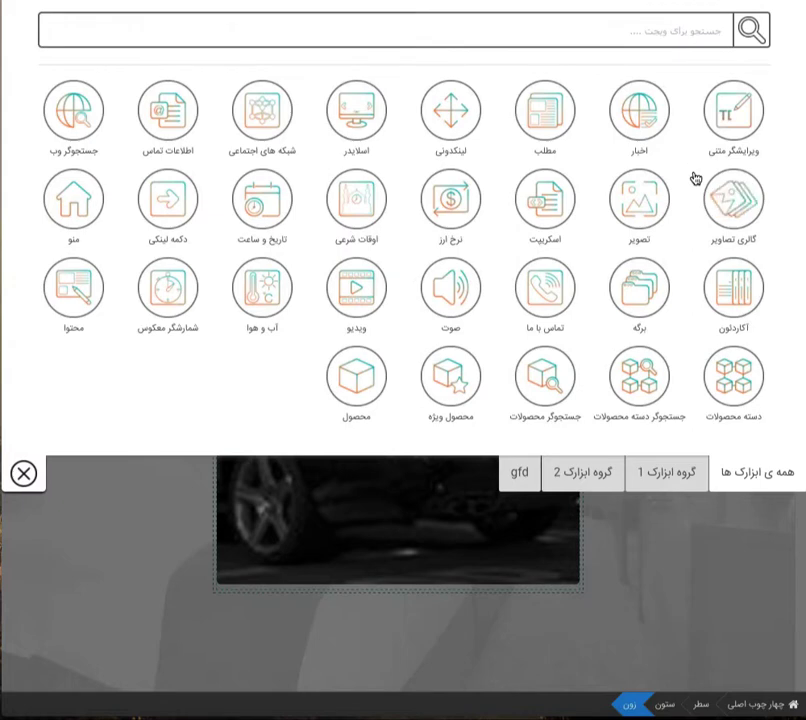
{"action": "left_click", "coordinate": [24, 474]}
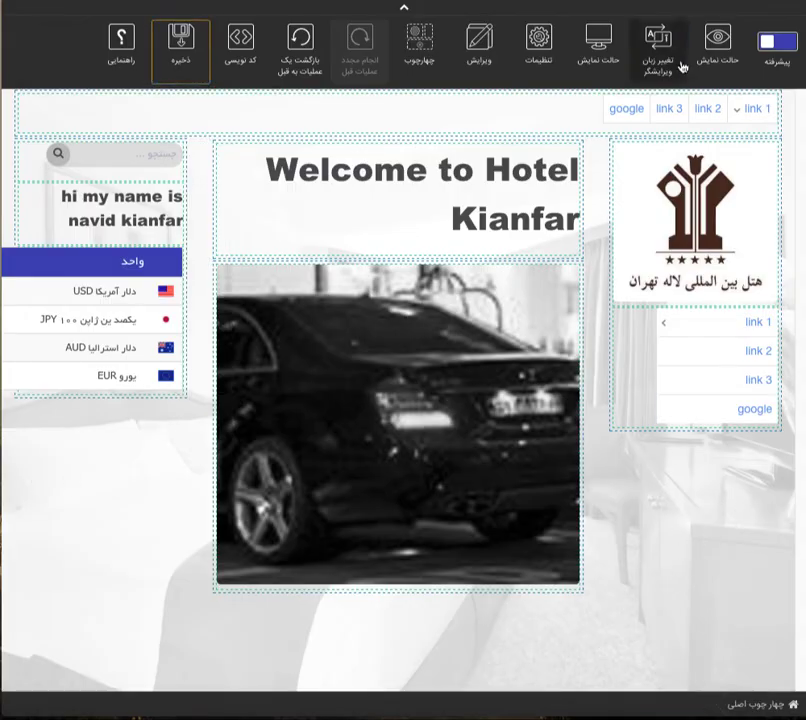
Add a full-width row with two equal columns of size 6 below the existing page content.
{"action": "left_click", "coordinate": [420, 45]}
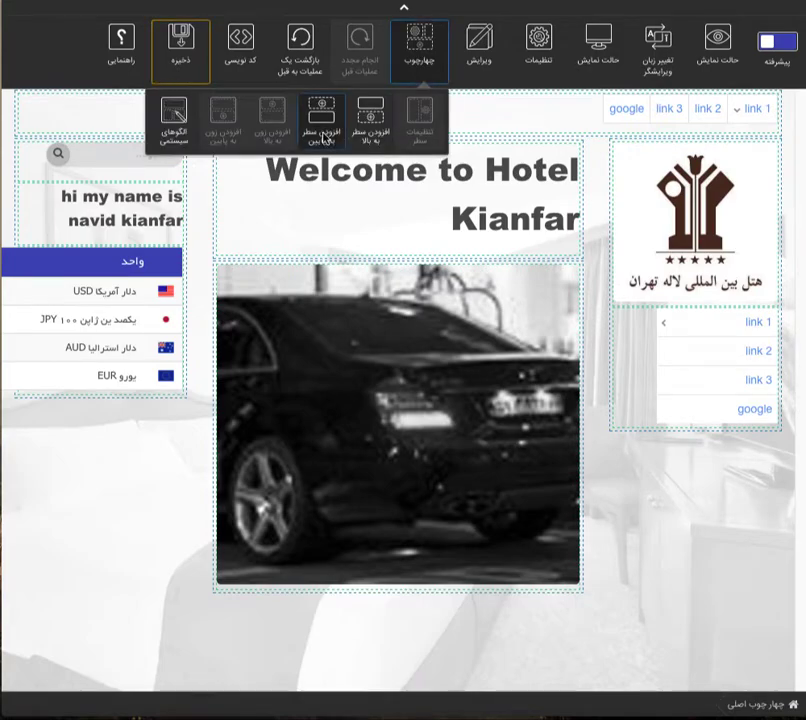
{"action": "left_click", "coordinate": [372, 140]}
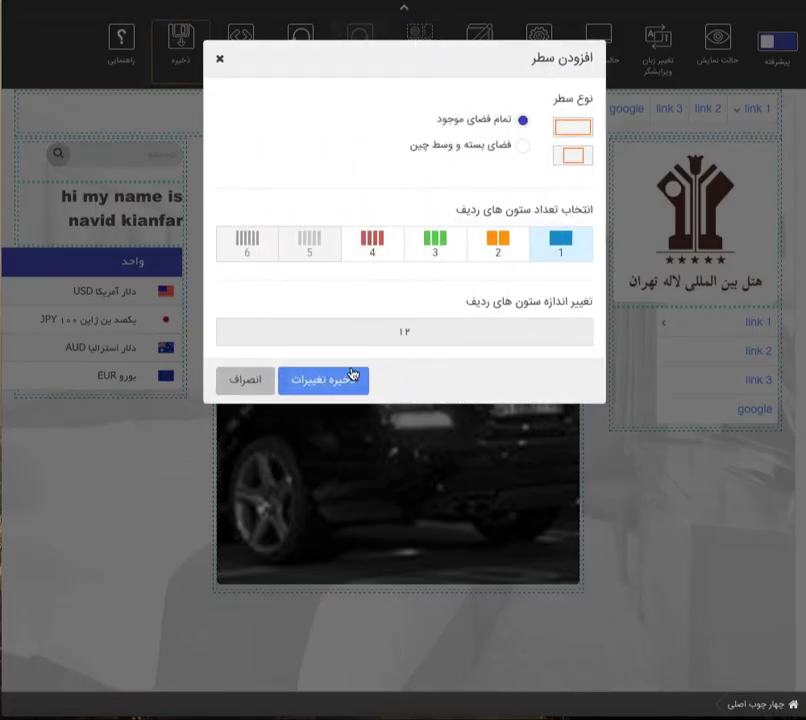
{"action": "left_click", "coordinate": [492, 248]}
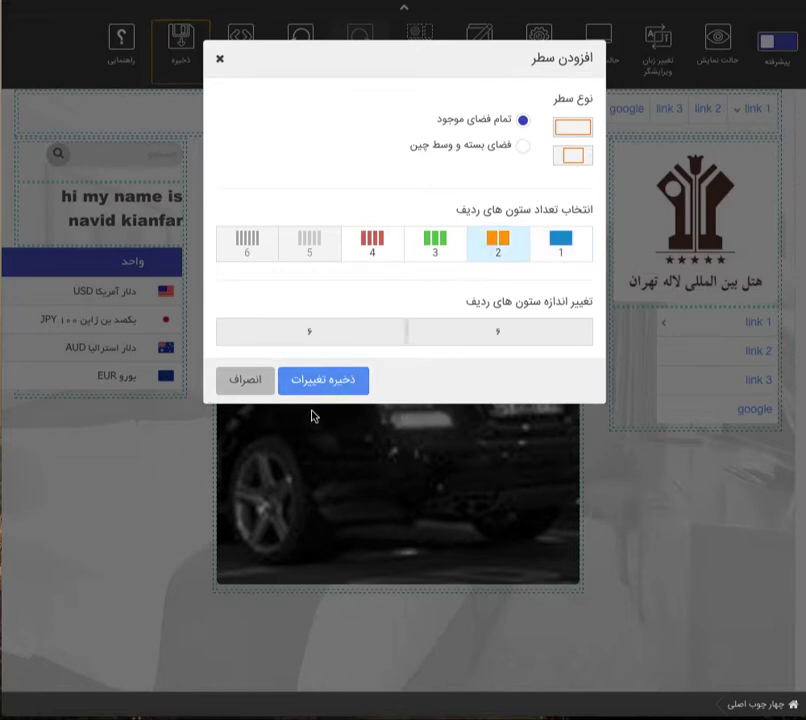
{"action": "left_click", "coordinate": [320, 381]}
Insert an accordion (آکاردئون) widget into the right column of the new row.
{"action": "left_click", "coordinate": [638, 603]}
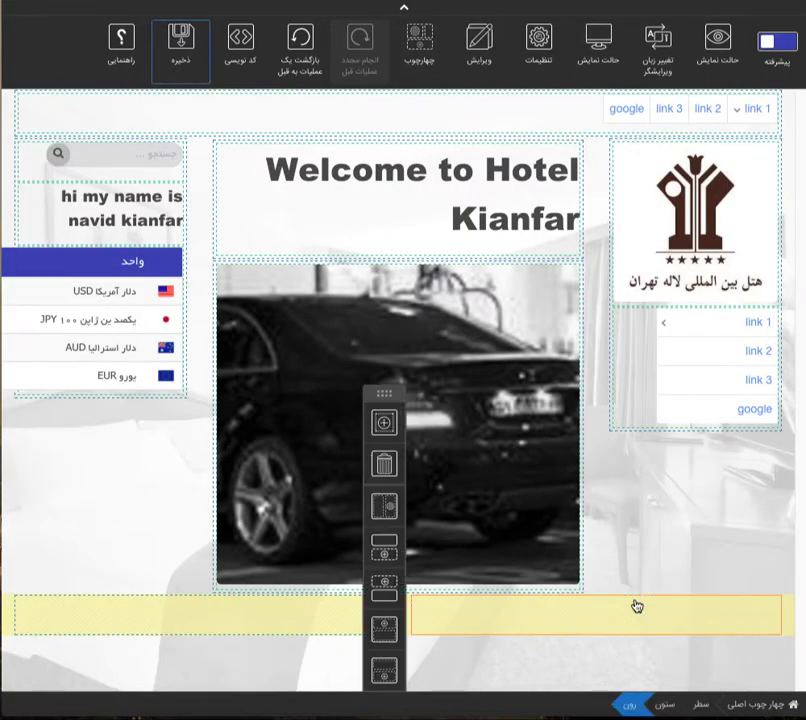
{"action": "left_click", "coordinate": [396, 428]}
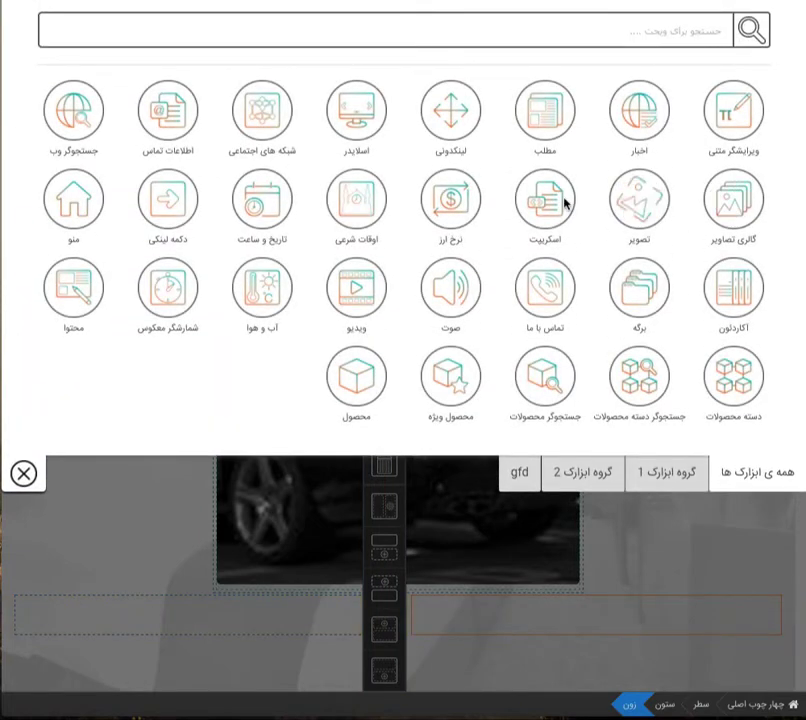
{"action": "left_click", "coordinate": [729, 298]}
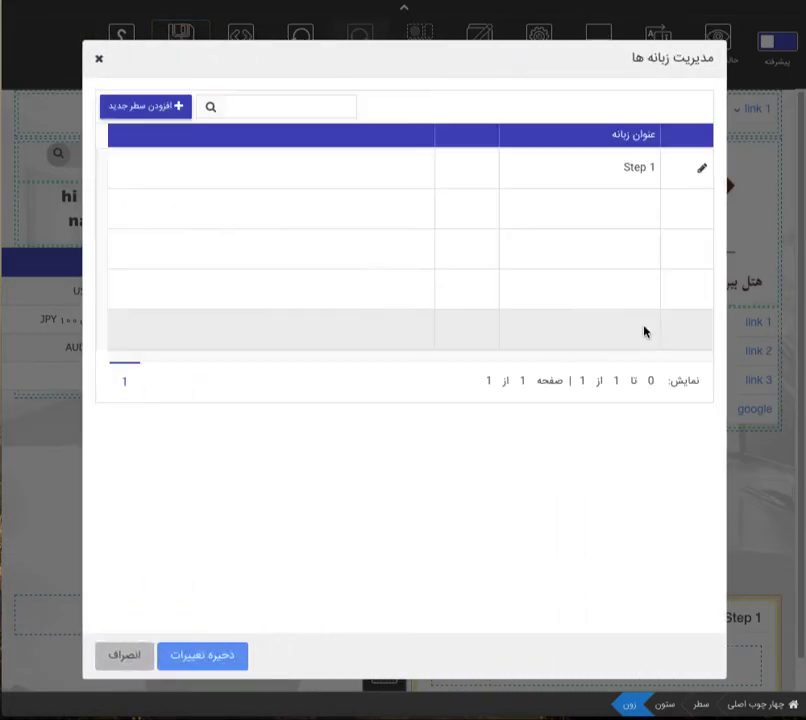
Add two accordion tabs titled step 2 and step 3, then save the changes.
{"action": "left_click", "coordinate": [152, 108]}
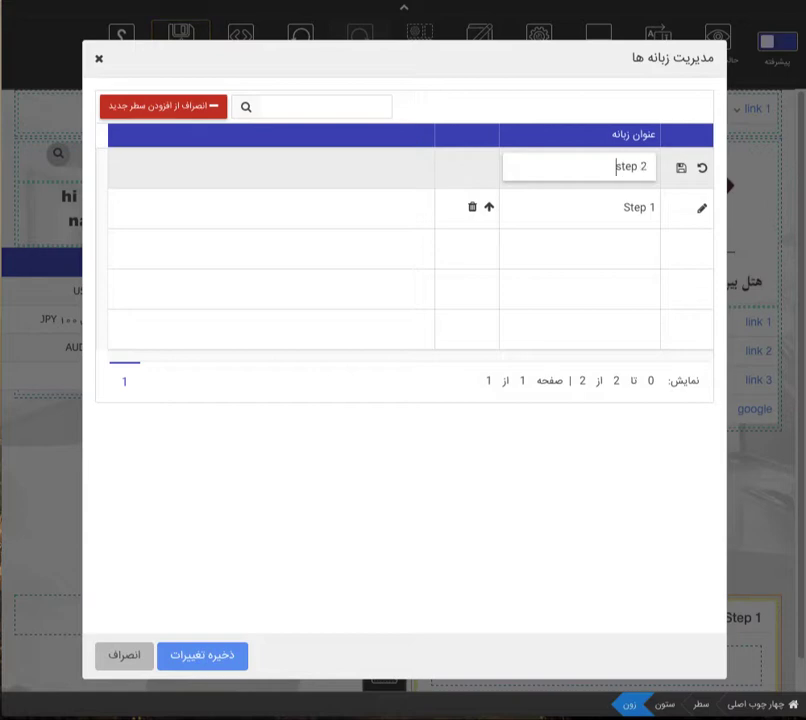
{"action": "left_click", "coordinate": [681, 168]}
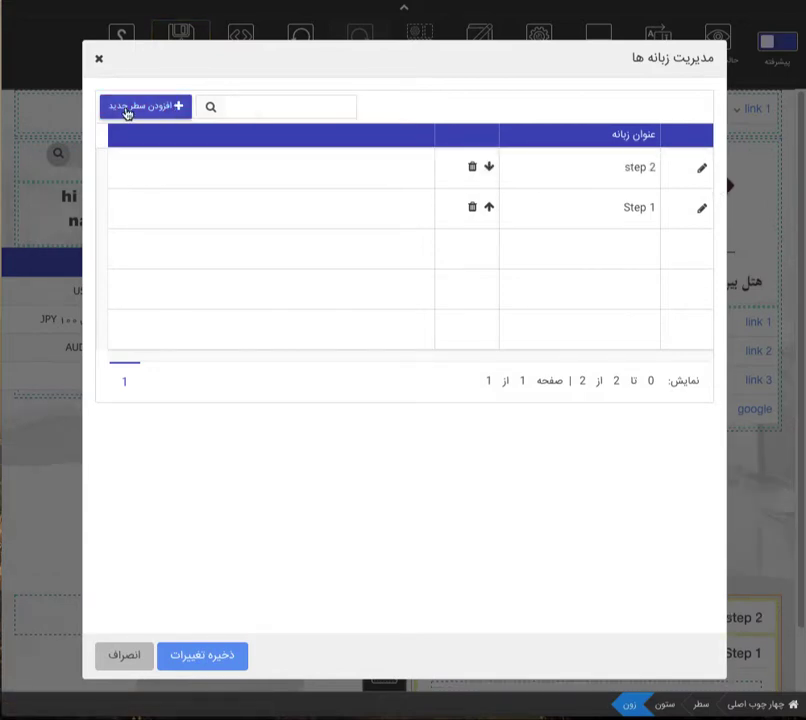
{"action": "left_click", "coordinate": [126, 108]}
{"action": "left_click", "coordinate": [556, 170]}
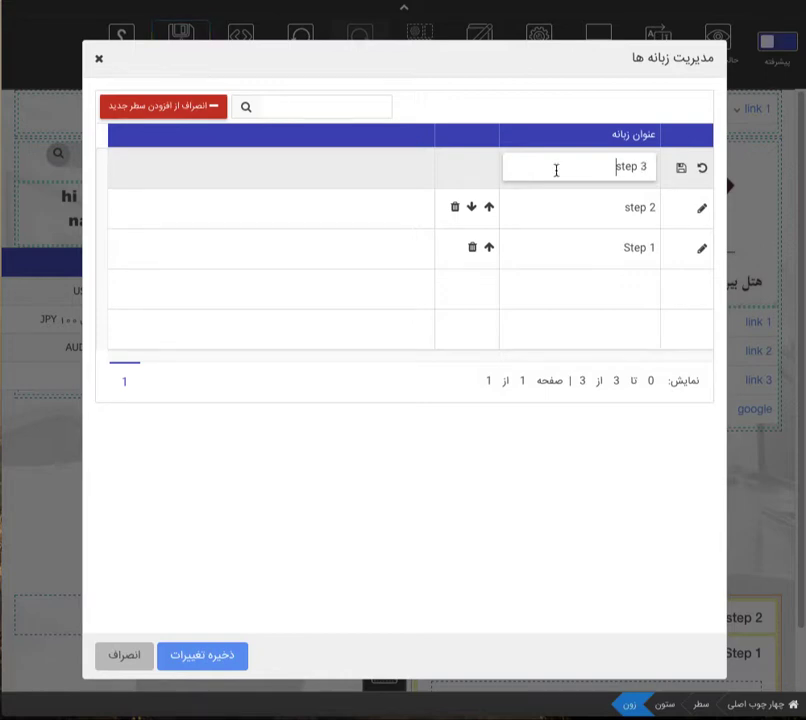
{"action": "type", "text": "step 3"}
{"action": "left_click", "coordinate": [681, 168]}
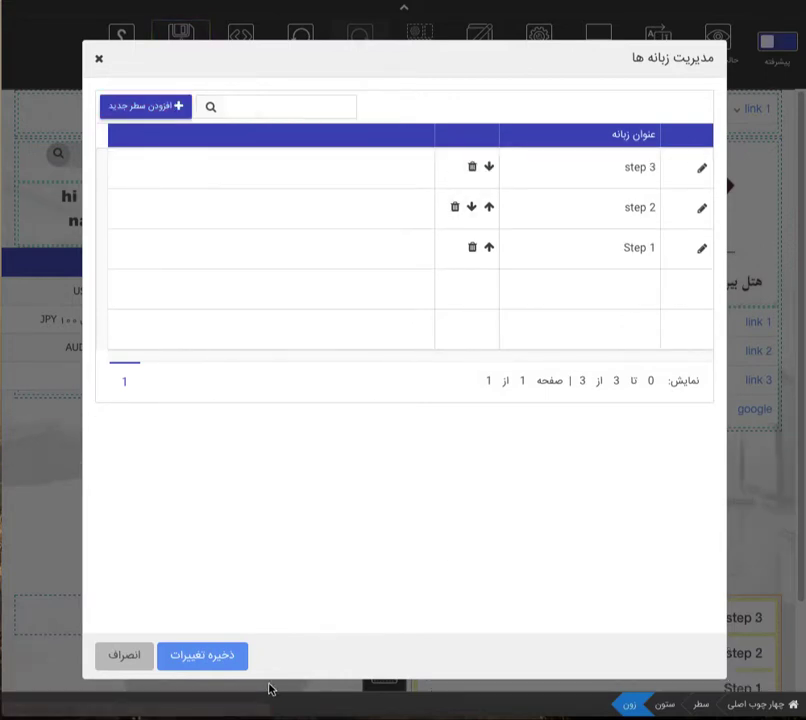
{"action": "left_click", "coordinate": [212, 658]}
Expand the accordion's step 3 tab and insert a date and time (تاریخ و ساعت) widget into its zone.
{"action": "scroll", "coordinate": [740, 462], "scroll_direction": "down", "scroll_amount": 2}
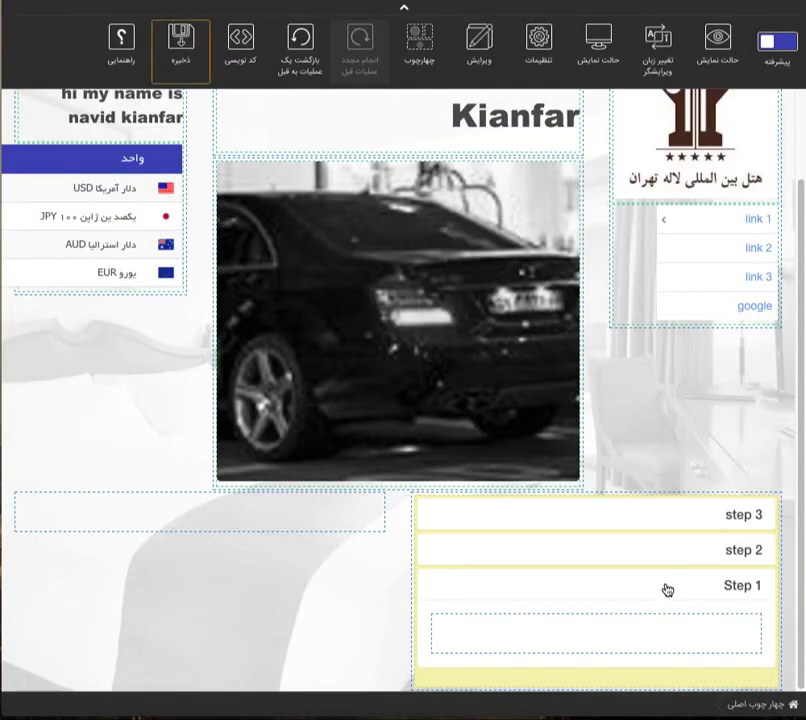
{"action": "left_click", "coordinate": [700, 550]}
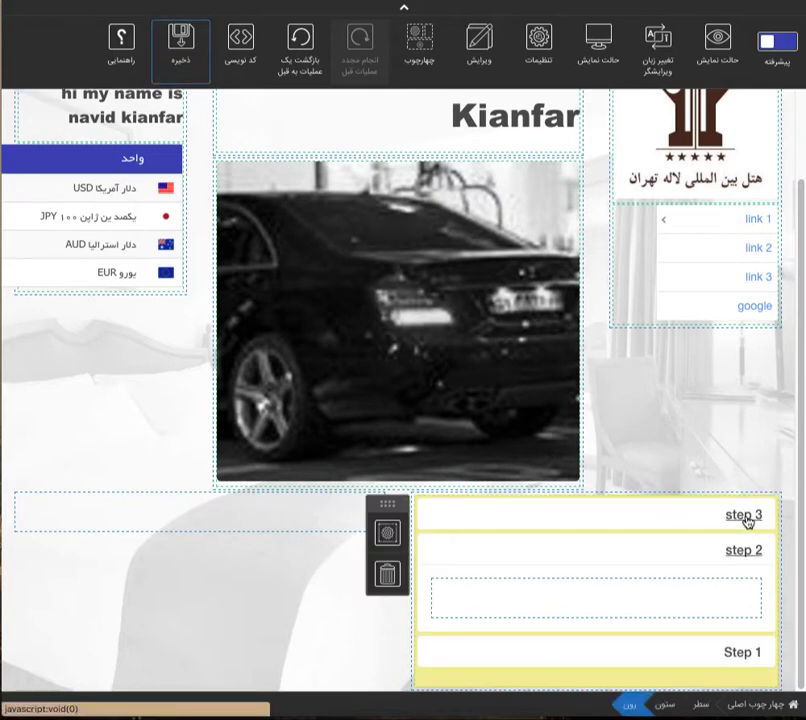
{"action": "left_click", "coordinate": [744, 517]}
{"action": "left_click", "coordinate": [746, 620]}
{"action": "left_click", "coordinate": [744, 518]}
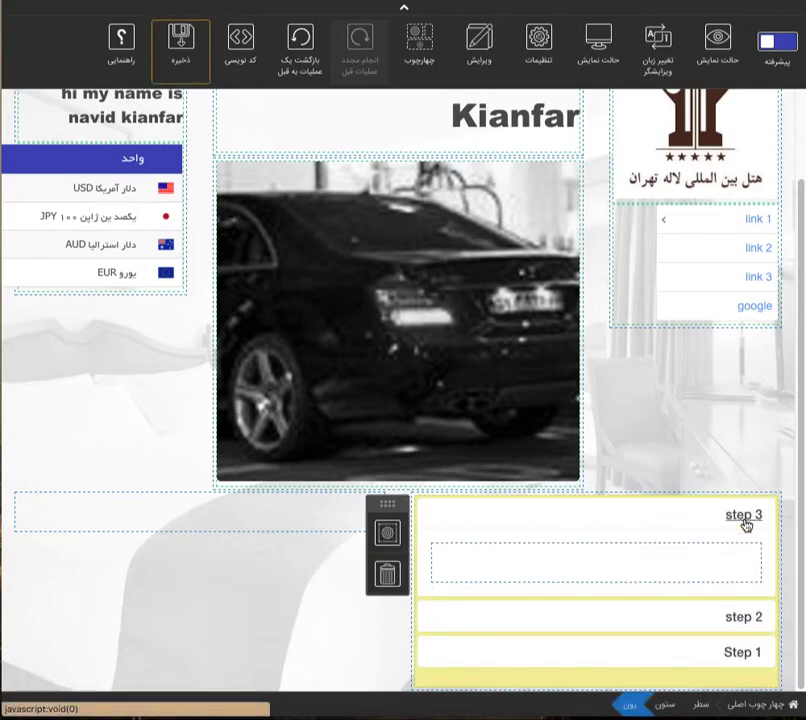
{"action": "mouse_move", "coordinate": [721, 572]}
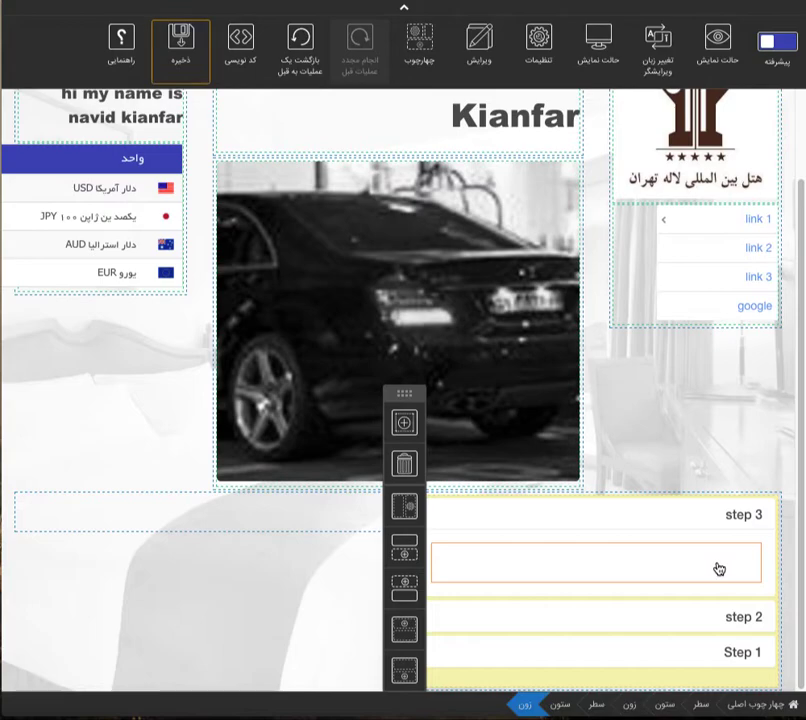
{"action": "left_click", "coordinate": [404, 423]}
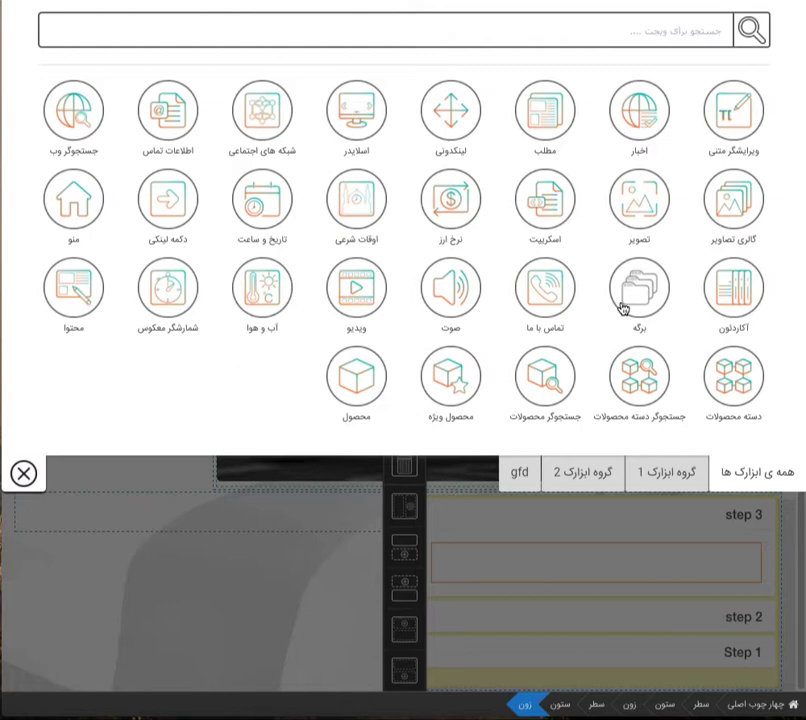
{"action": "left_click", "coordinate": [257, 207]}
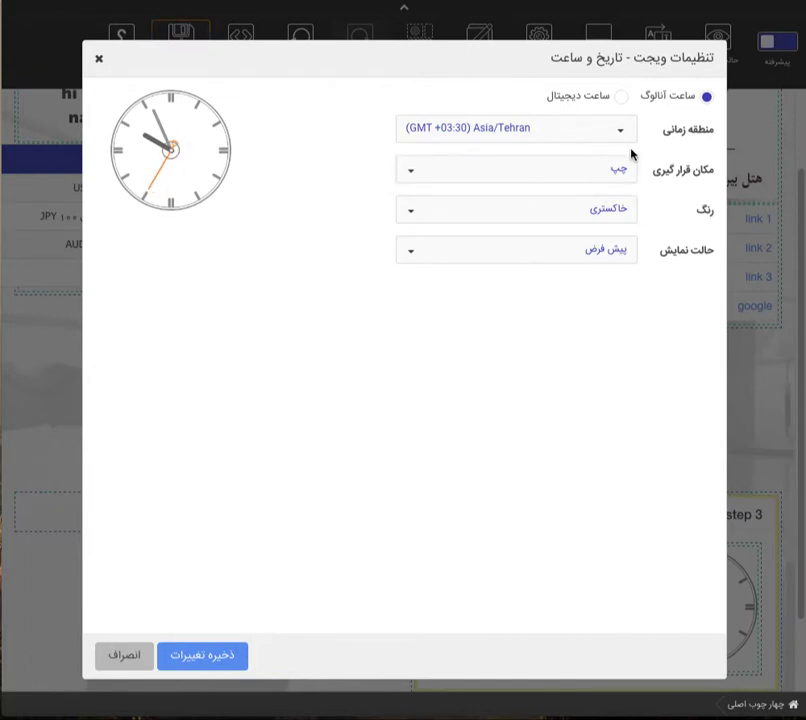
Set the analog clock's display mode to classic (کلاسیک) and its colour to black (مشکی), then save the changes.
{"action": "left_click", "coordinate": [593, 253]}
{"action": "left_click", "coordinate": [613, 325]}
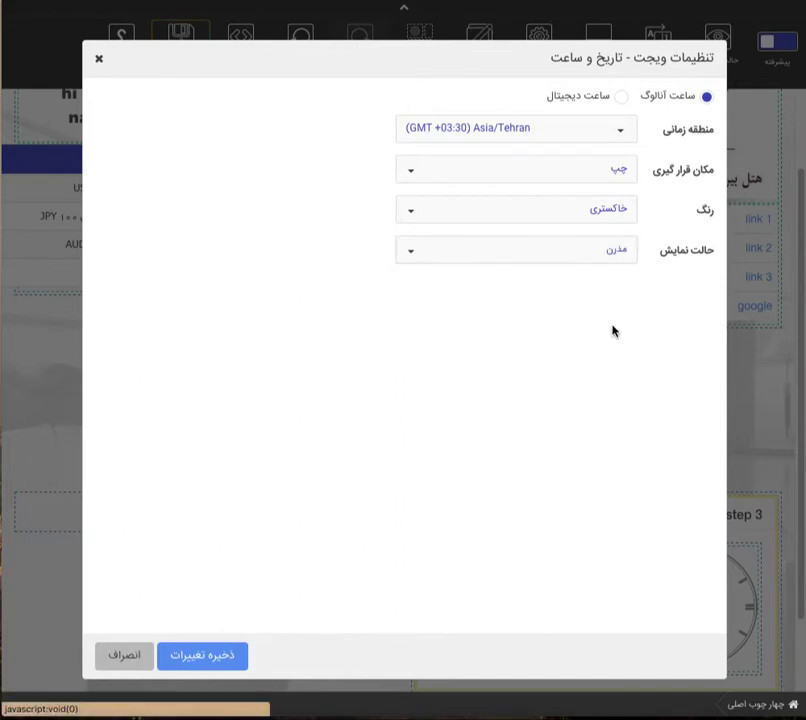
{"action": "left_click", "coordinate": [625, 250]}
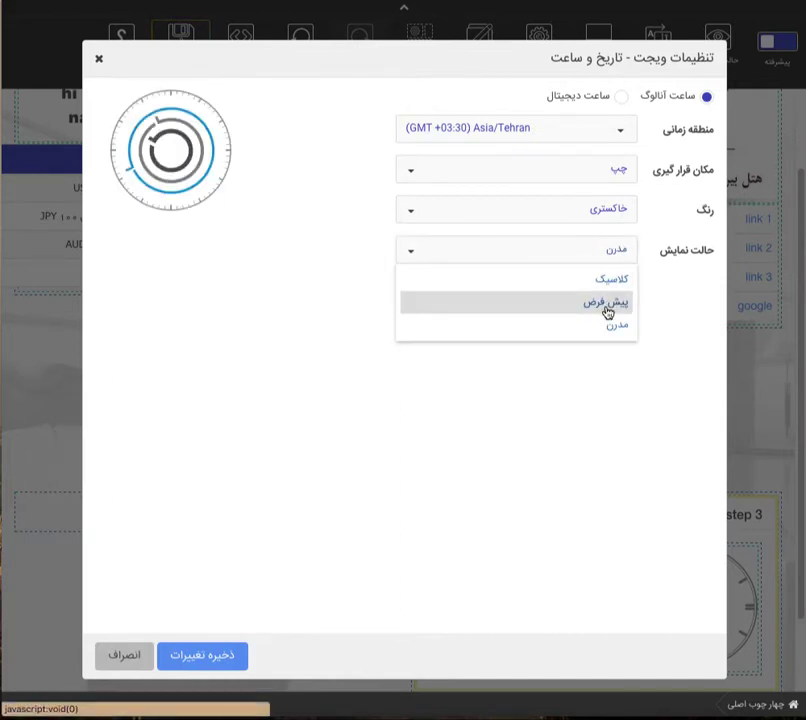
{"action": "left_click", "coordinate": [611, 279]}
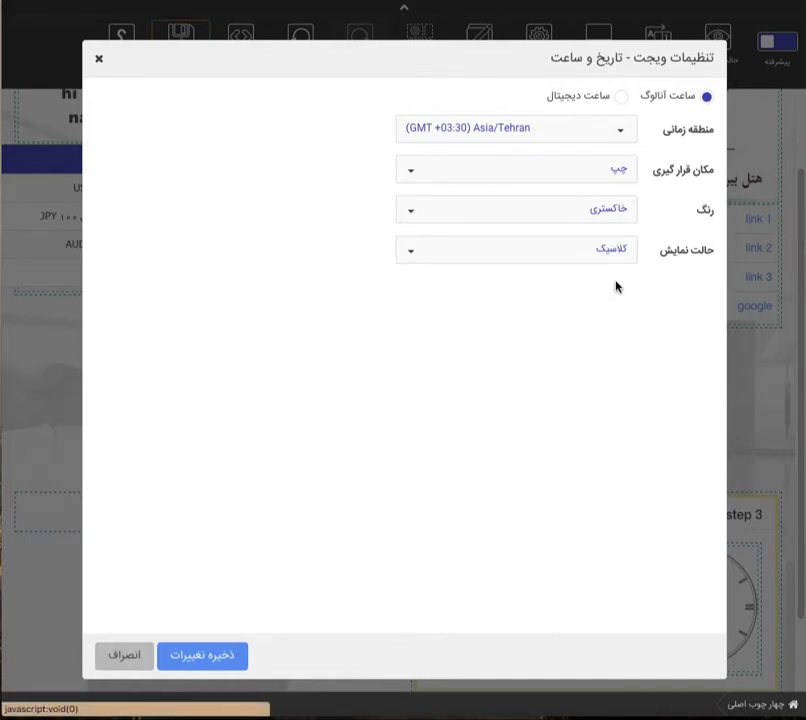
{"action": "left_click", "coordinate": [561, 205]}
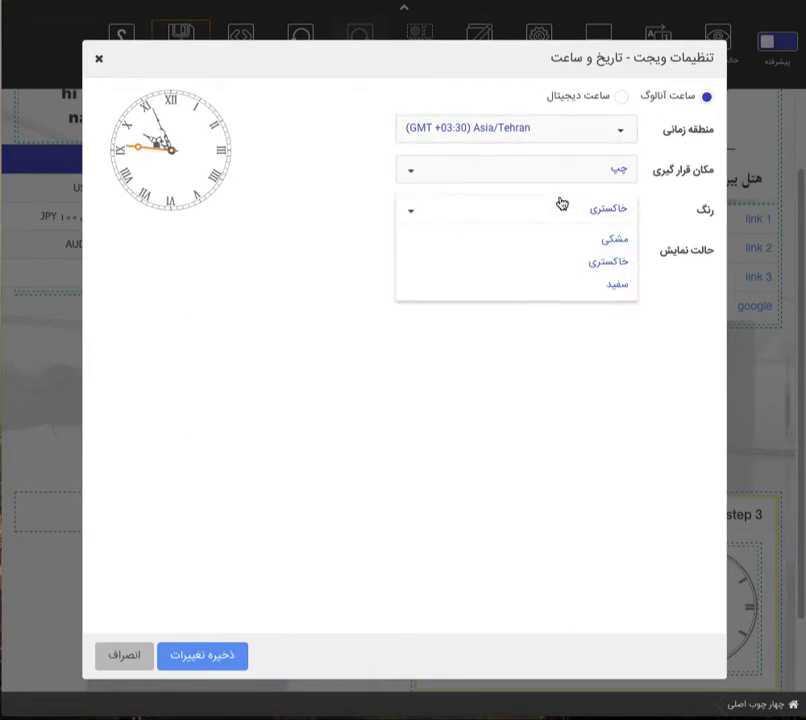
{"action": "left_click", "coordinate": [598, 242]}
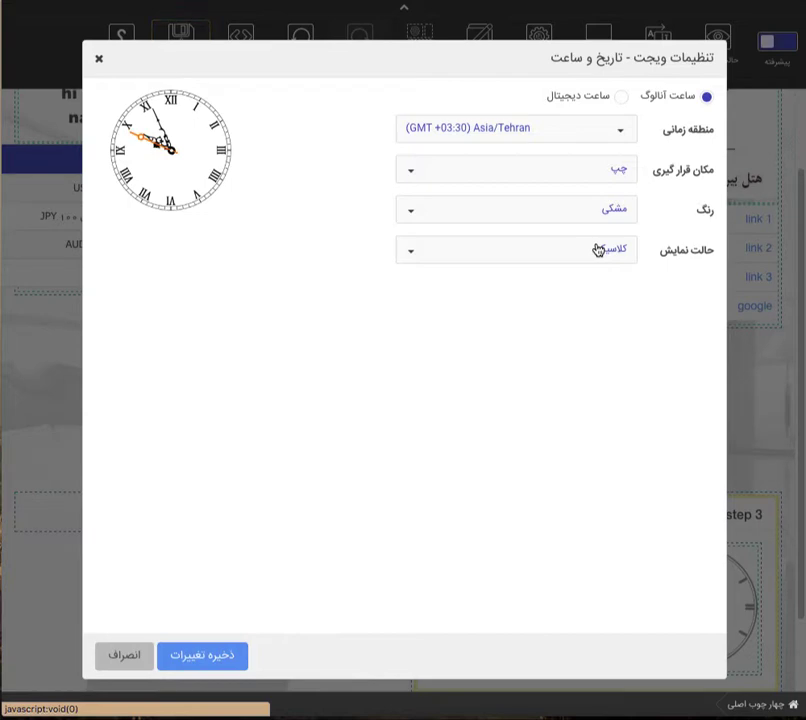
{"action": "left_click", "coordinate": [203, 656]}
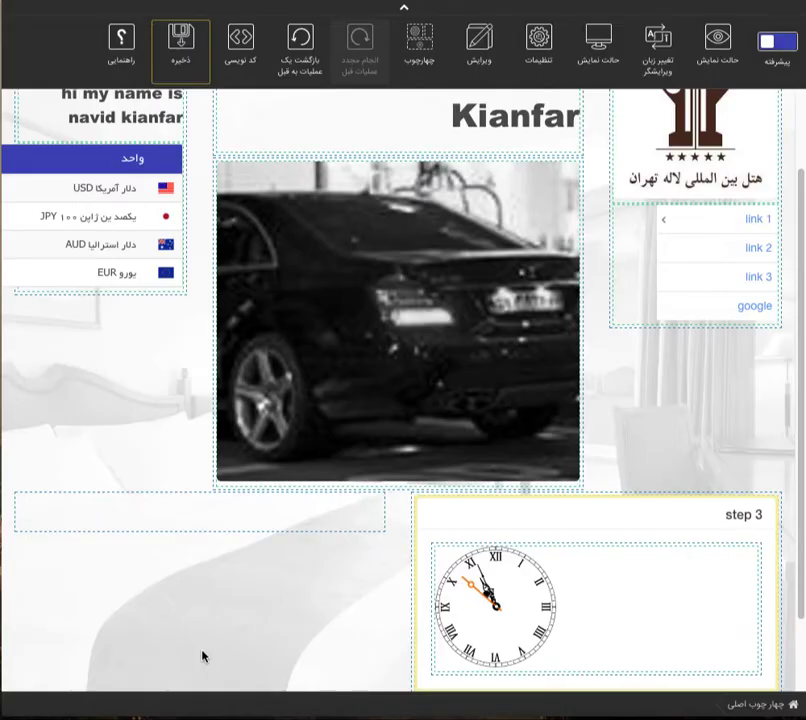
{"action": "scroll", "coordinate": [680, 400], "scroll_direction": "down", "scroll_amount": 1}
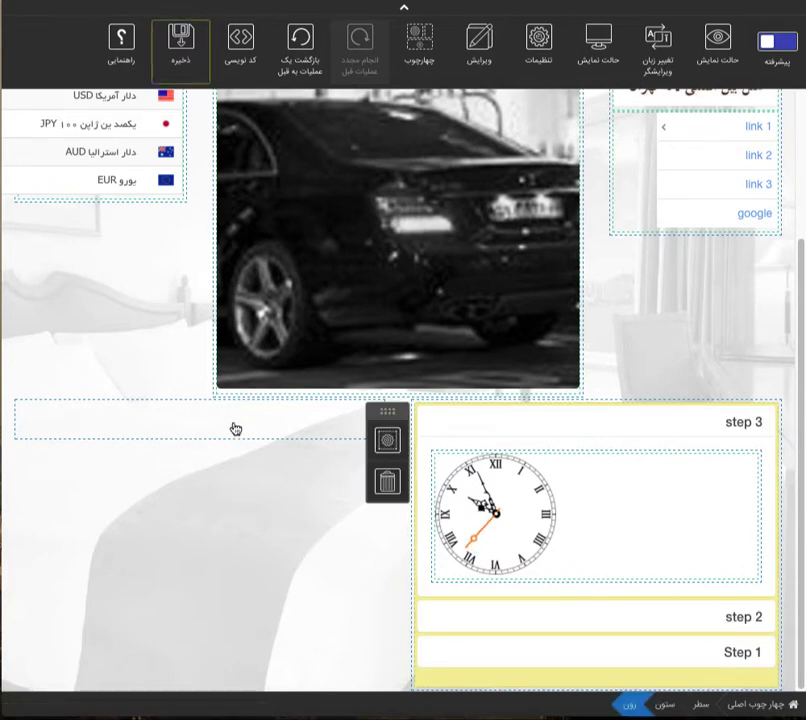
Insert a tabs (برگه) widget into the empty column beside the accordion.
{"action": "mouse_move", "coordinate": [374, 441]}
{"action": "left_click", "coordinate": [408, 437]}
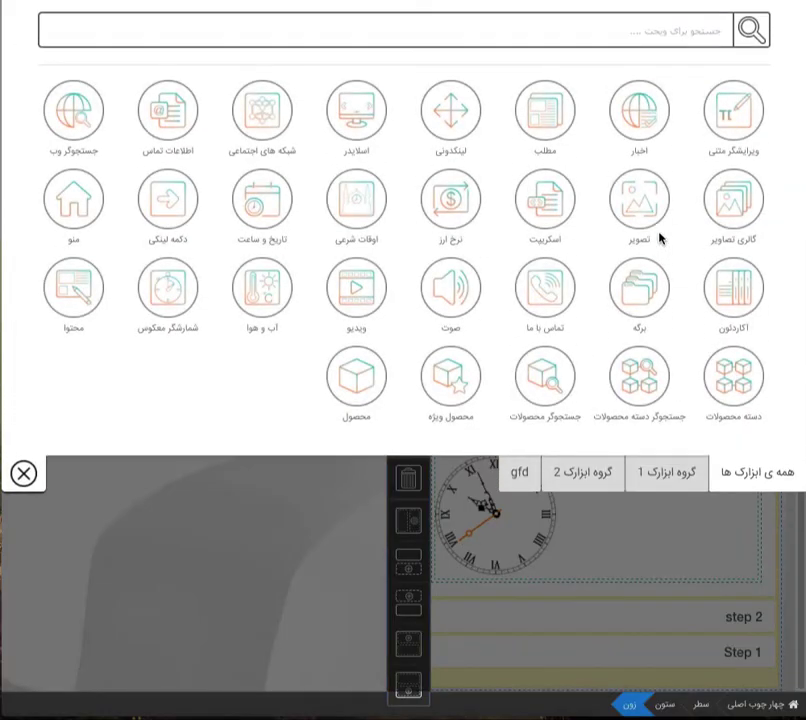
{"action": "left_click", "coordinate": [636, 297]}
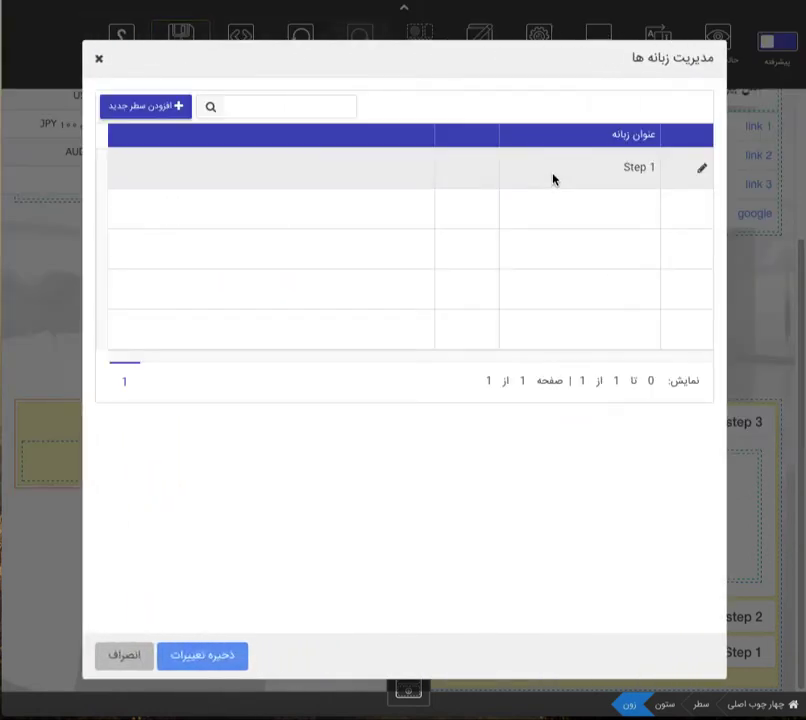
Add two tabs titled step 2 and step 3 to the tabs widget, then save the changes.
{"action": "left_click", "coordinate": [155, 118]}
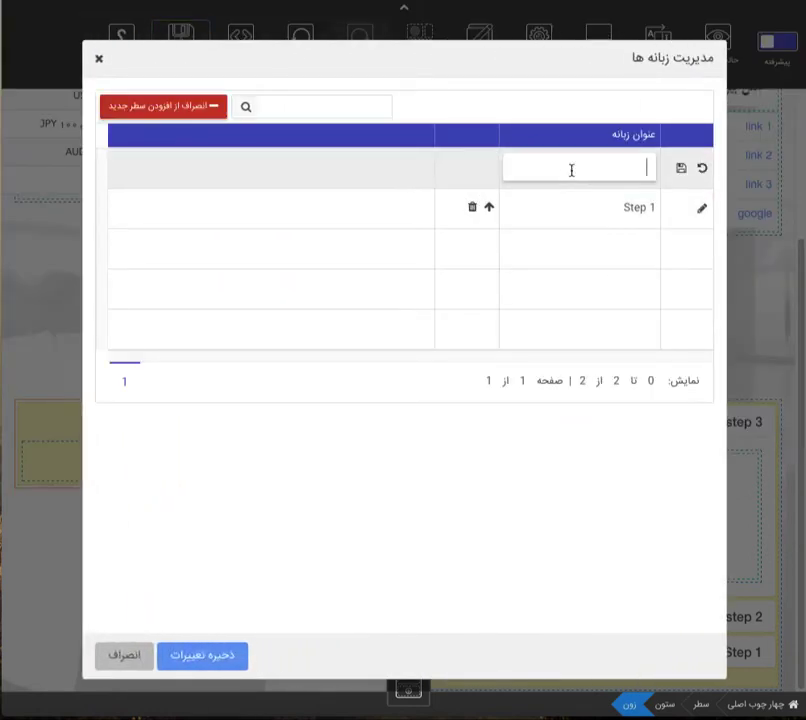
{"action": "type", "text": "step 2"}
{"action": "left_click", "coordinate": [682, 168]}
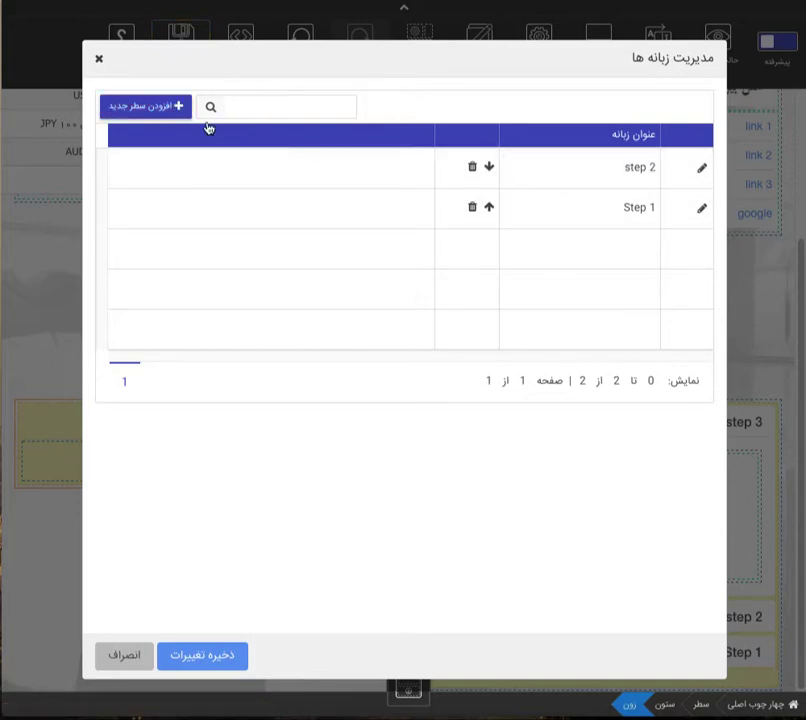
{"action": "left_click", "coordinate": [150, 106]}
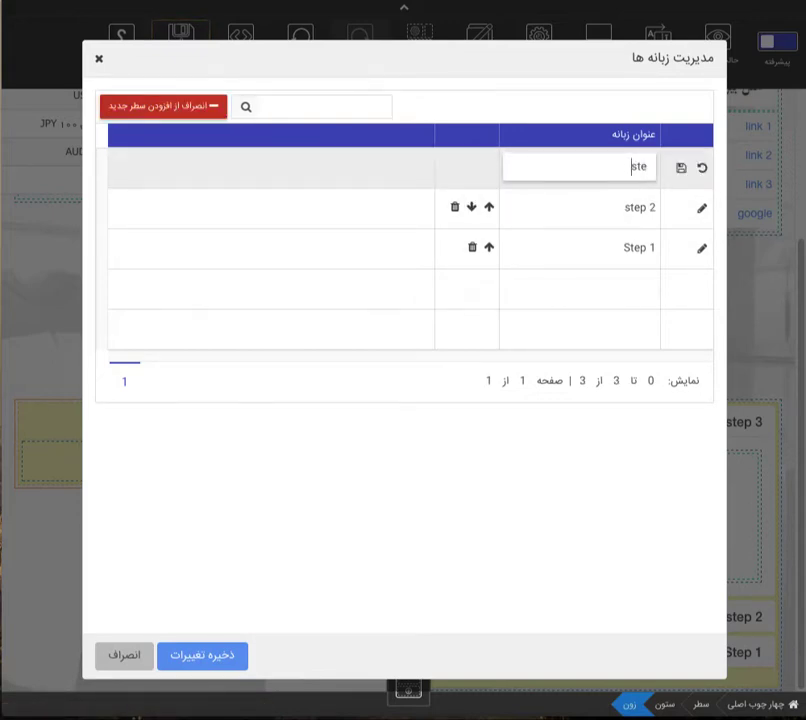
{"action": "type", "text": "step 3"}
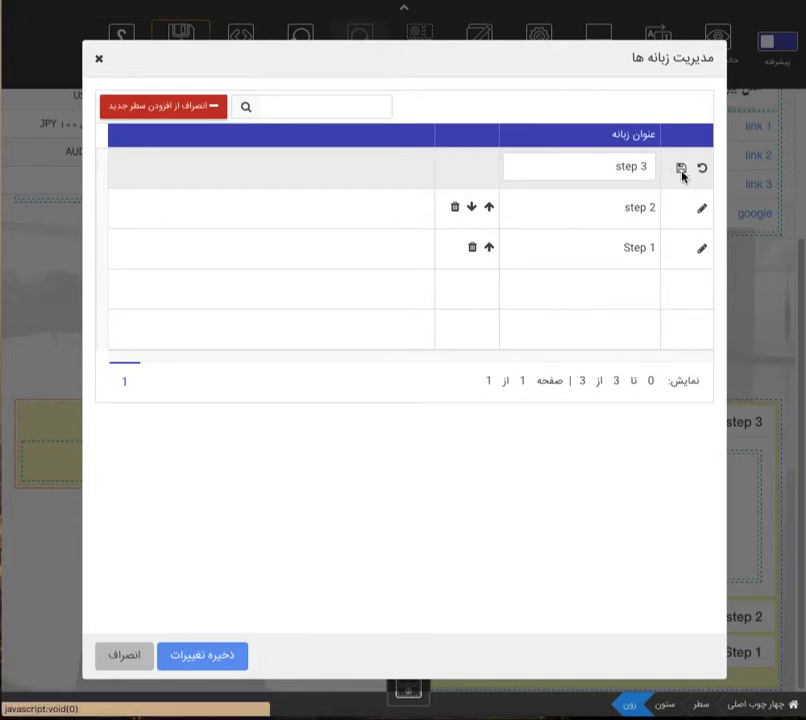
{"action": "left_click", "coordinate": [681, 168]}
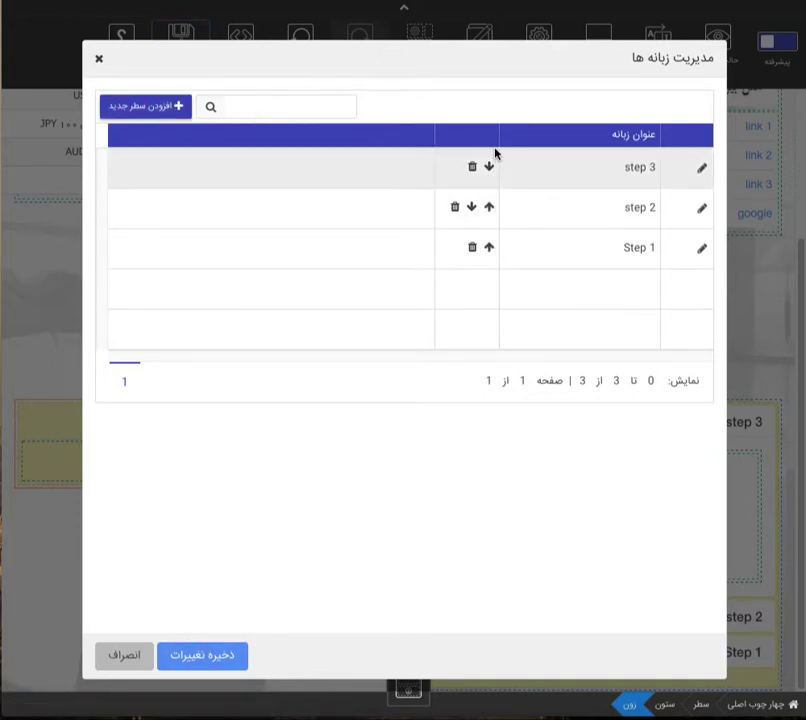
{"action": "left_click", "coordinate": [178, 656]}
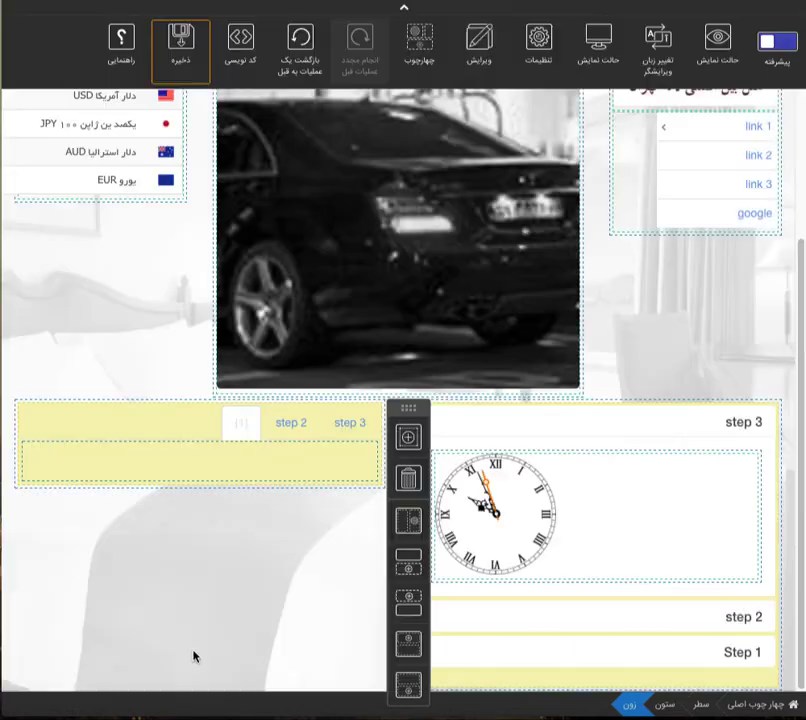
Switch through the widget's tabs, then insert a weather (آب و هوا) widget into the step 3 tab's zone.
{"action": "left_click", "coordinate": [347, 426]}
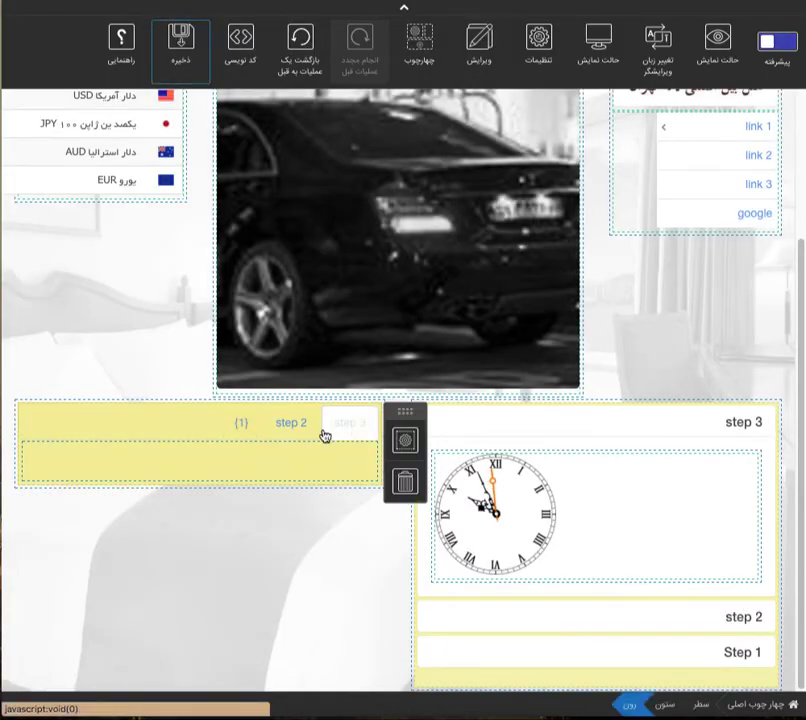
{"action": "left_click", "coordinate": [289, 430]}
{"action": "left_click", "coordinate": [240, 427]}
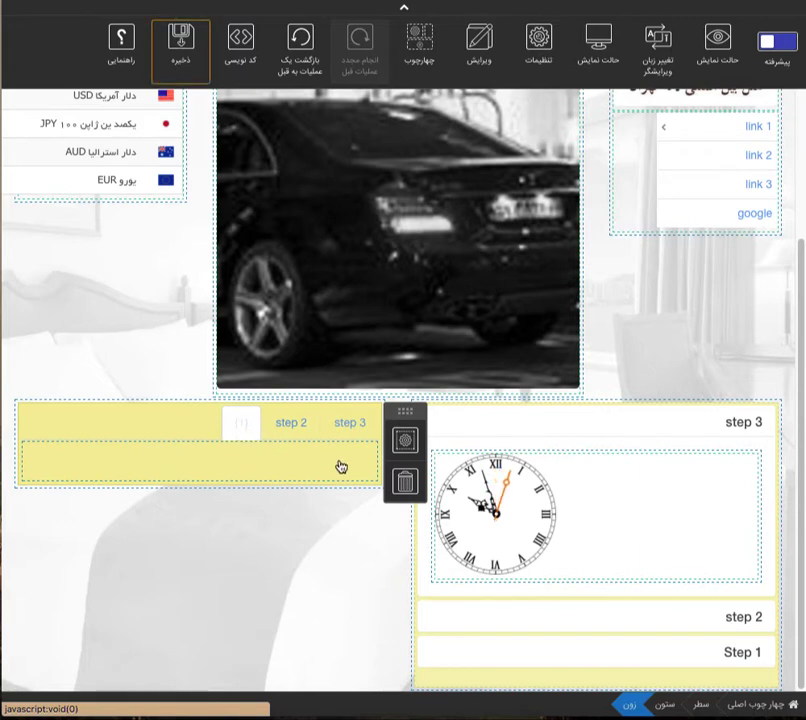
{"action": "left_click", "coordinate": [342, 428]}
{"action": "left_click", "coordinate": [311, 464]}
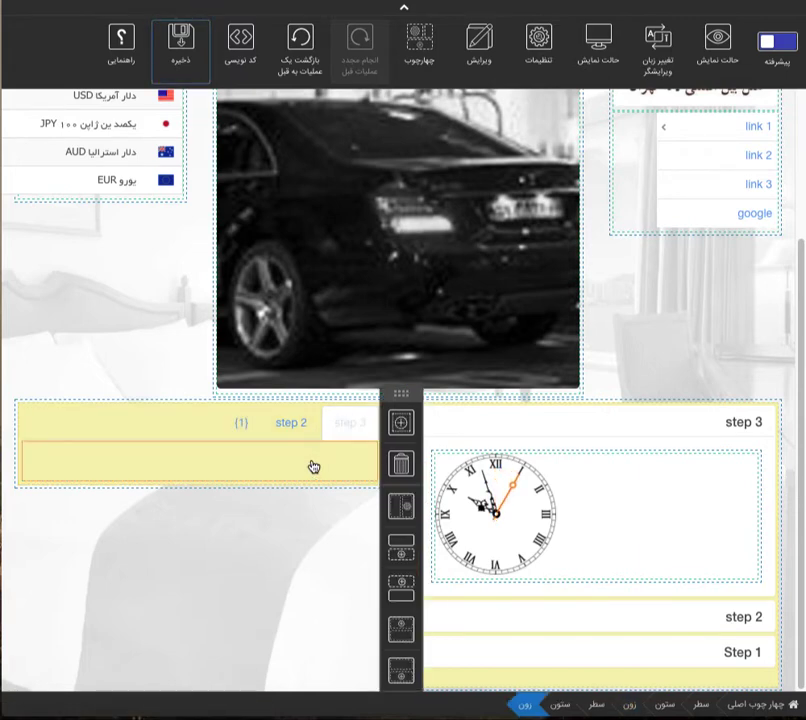
{"action": "left_click", "coordinate": [398, 426]}
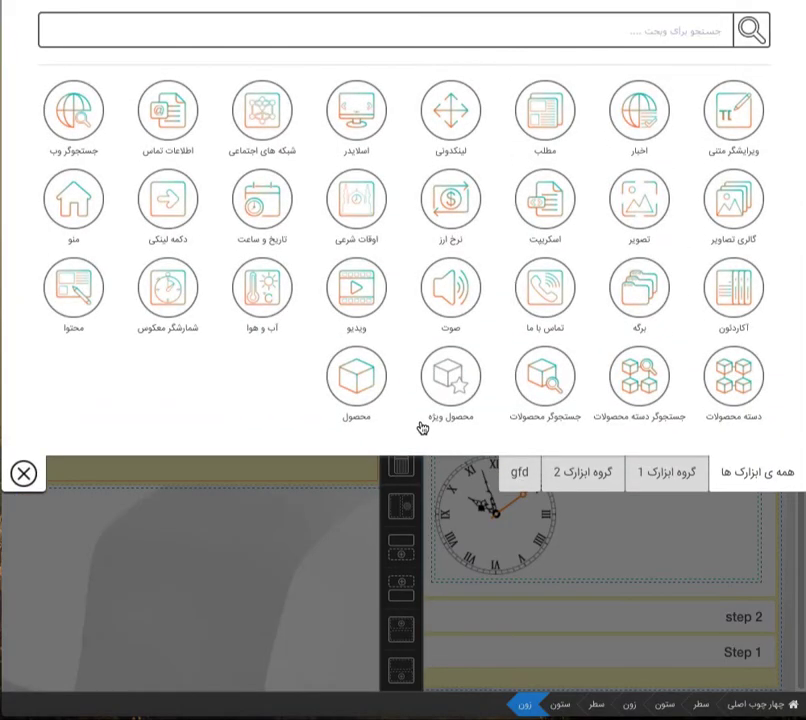
{"action": "left_click", "coordinate": [268, 290]}
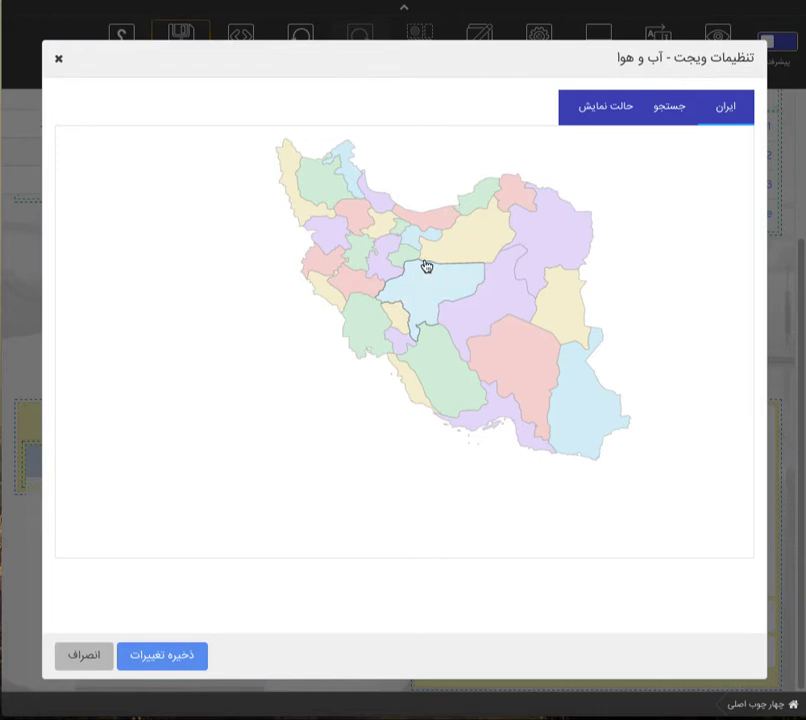
Check the weather widget's search and display-mode settings, choose the light-blue central province on the Iran map, and save the changes.
{"action": "left_click", "coordinate": [667, 108]}
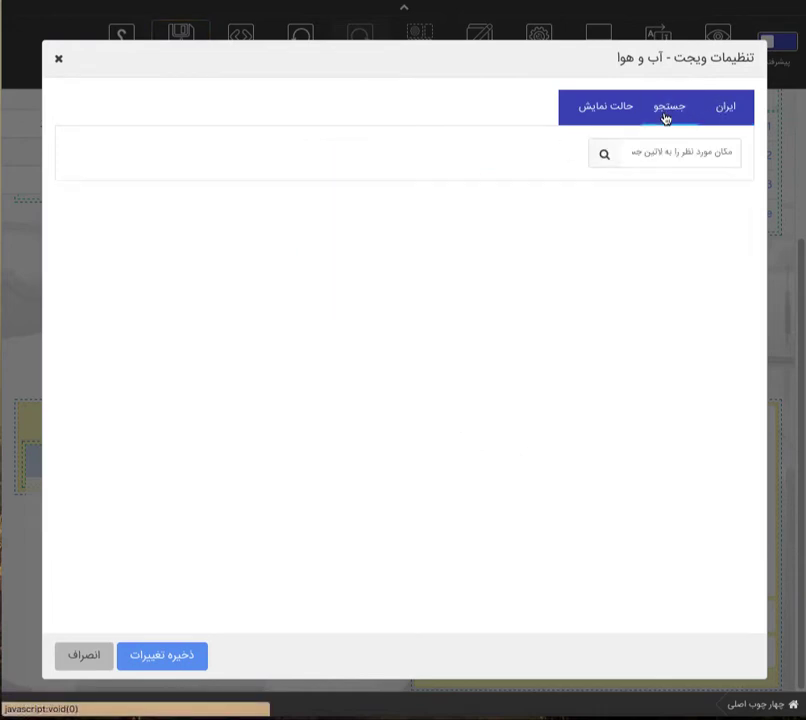
{"action": "left_click", "coordinate": [670, 154]}
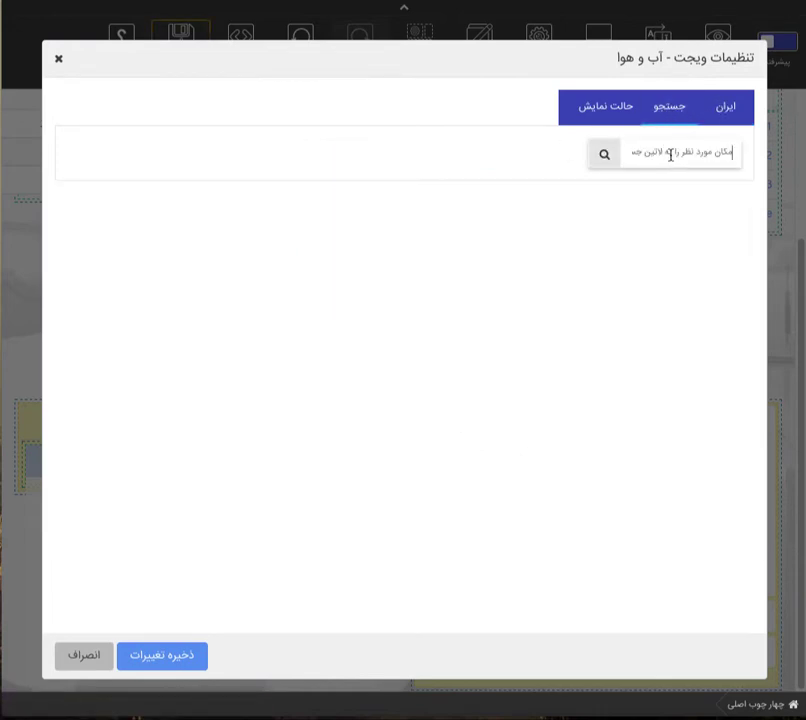
{"action": "left_click", "coordinate": [612, 115]}
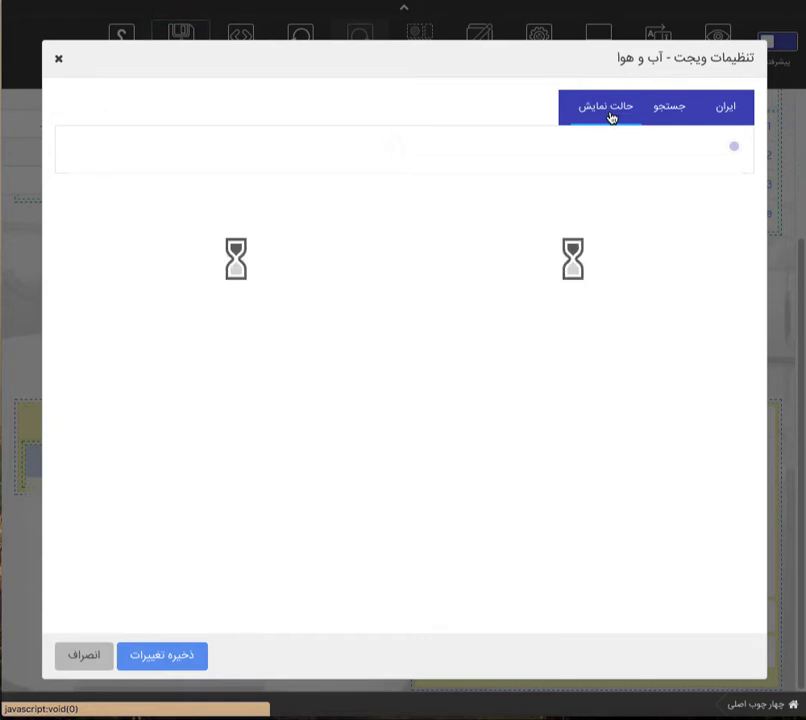
{"action": "left_click", "coordinate": [744, 115]}
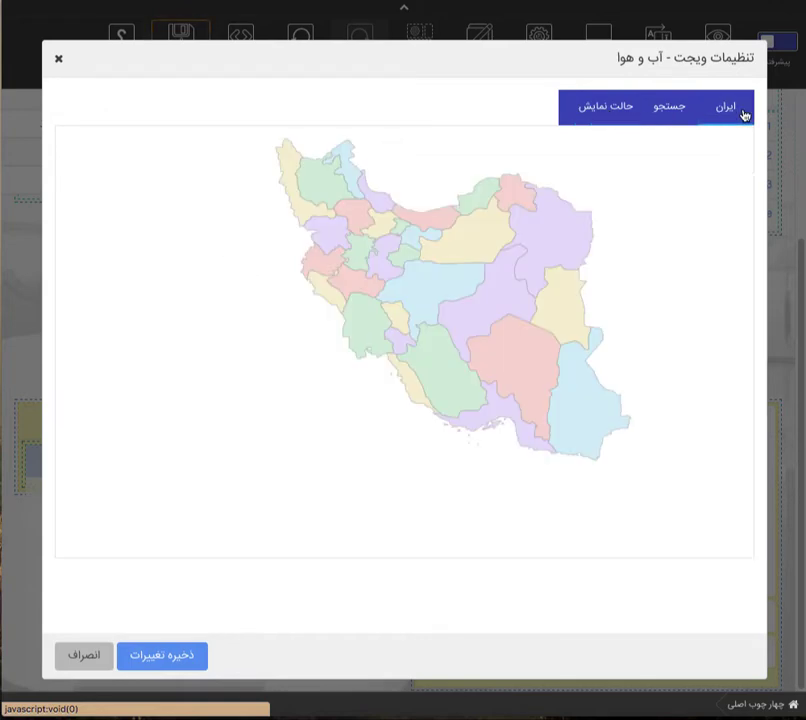
{"action": "left_click", "coordinate": [430, 277]}
{"action": "left_click", "coordinate": [190, 657]}
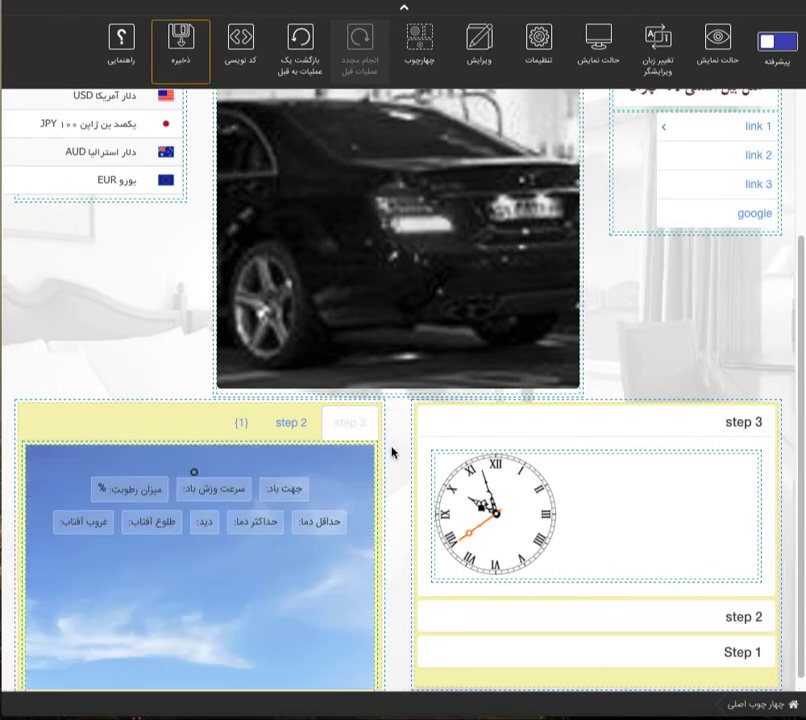
Set the weather widget's location to Tehran on the Iran map, save the changes and page through its daily forecast.
{"action": "scroll", "coordinate": [392, 453], "scroll_direction": "down", "scroll_amount": 1}
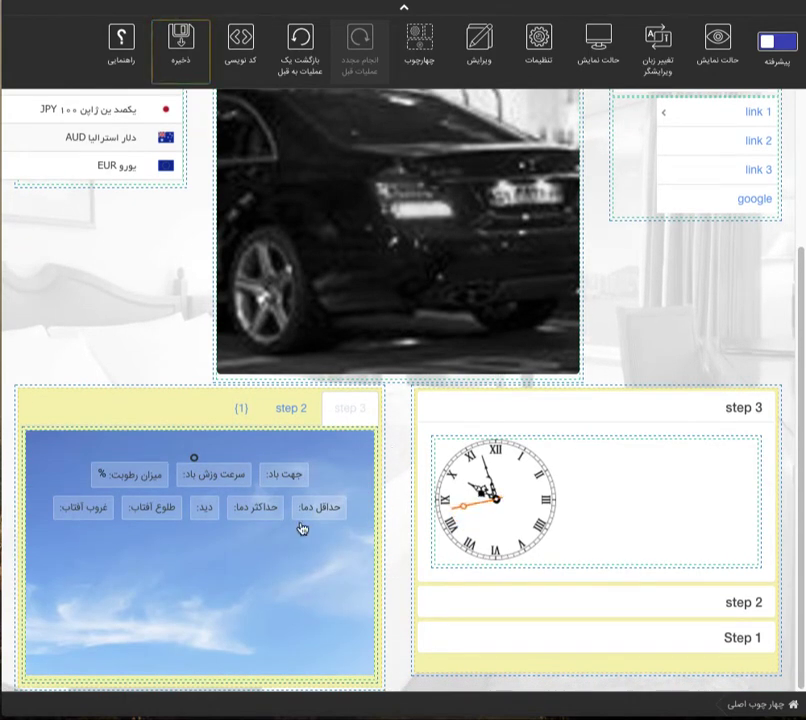
{"action": "left_click", "coordinate": [231, 573]}
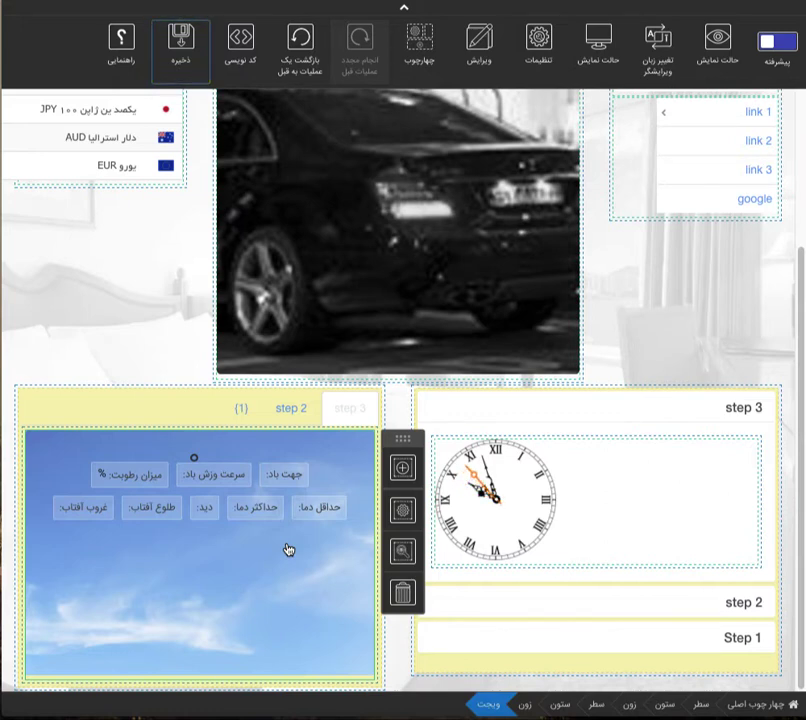
{"action": "left_click", "coordinate": [403, 509]}
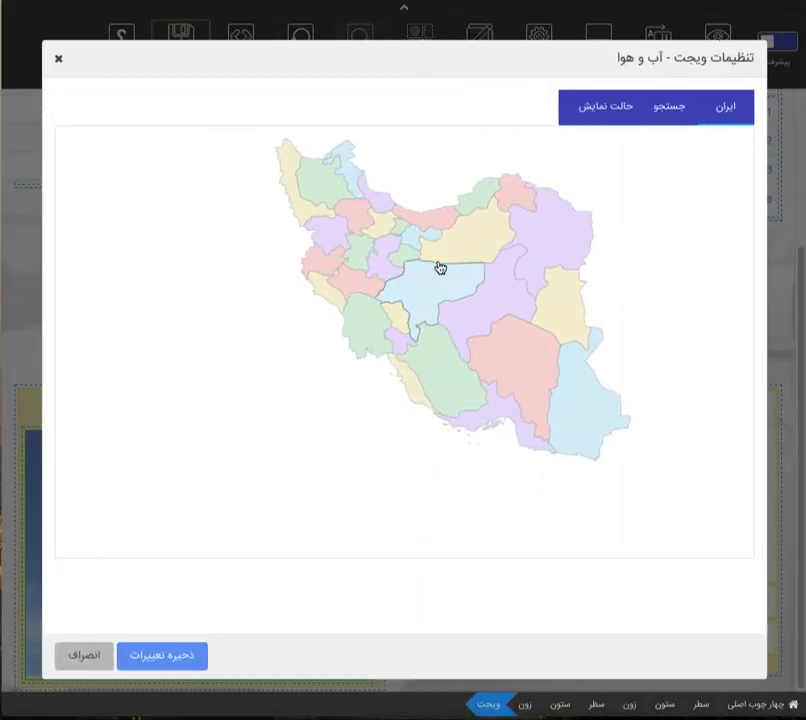
{"action": "left_click", "coordinate": [414, 241]}
{"action": "left_click", "coordinate": [185, 657]}
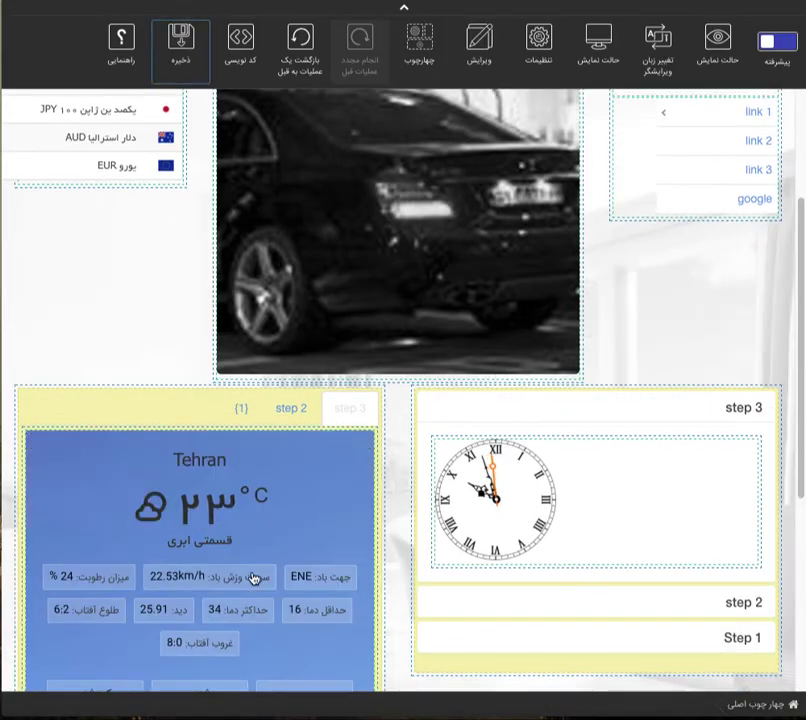
{"action": "scroll", "coordinate": [389, 476], "scroll_direction": "down", "scroll_amount": 3}
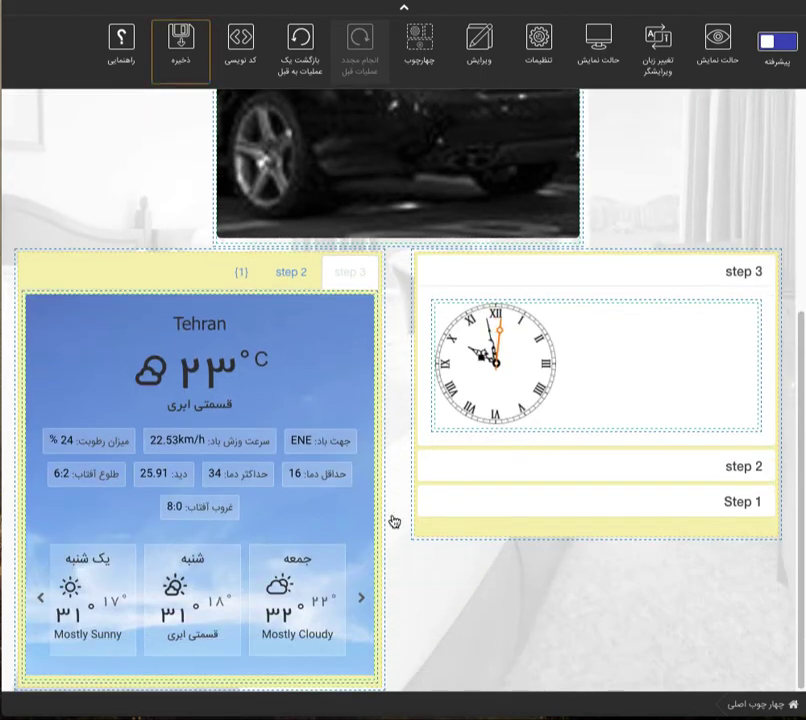
{"action": "left_click", "coordinate": [361, 600]}
{"action": "left_click", "coordinate": [362, 603]}
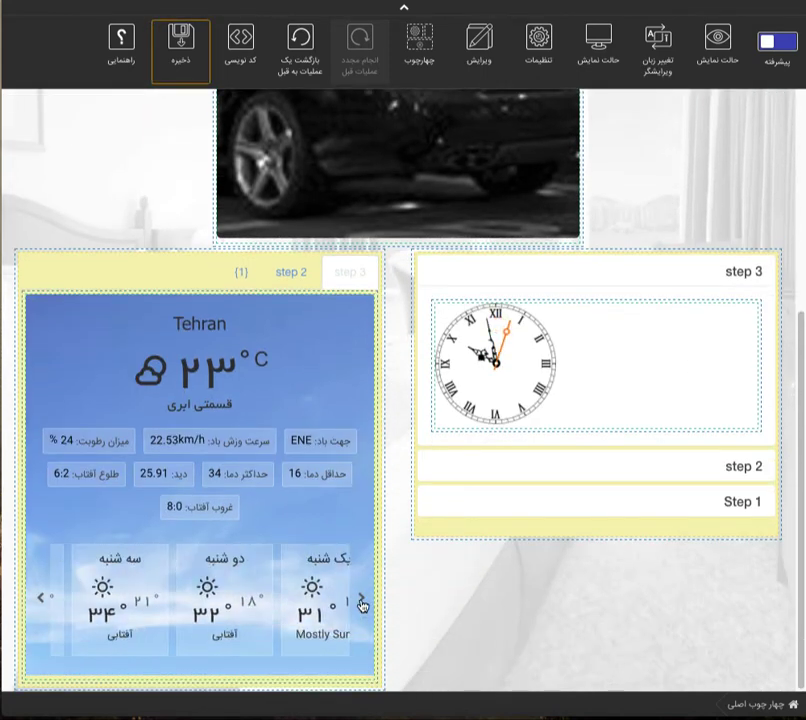
{"action": "left_click", "coordinate": [362, 603]}
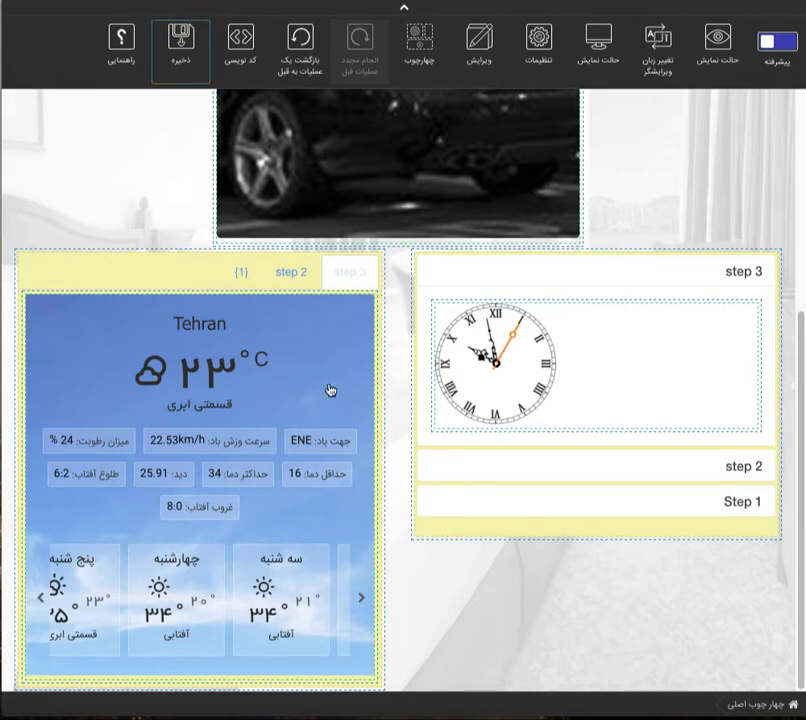
Open the step 2 tab and insert a countdown timer (شمارشگر معکوس) widget into its zone.
{"action": "left_click", "coordinate": [292, 270]}
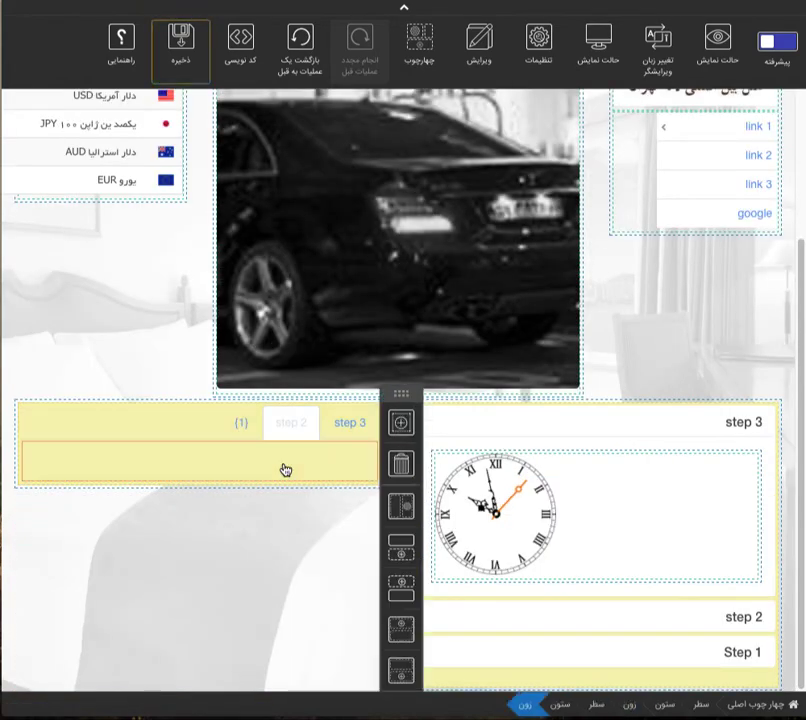
{"action": "left_click", "coordinate": [402, 428]}
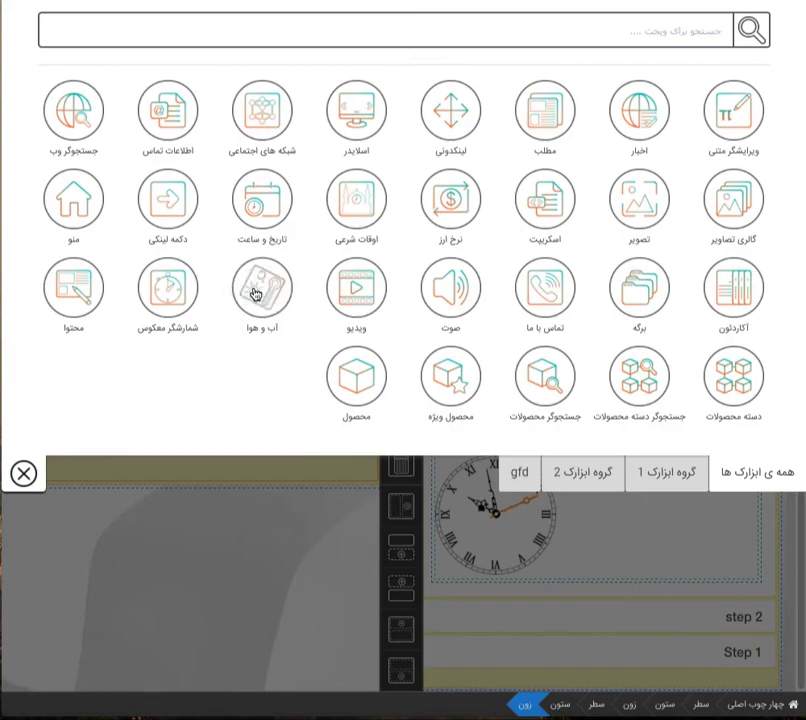
{"action": "left_click", "coordinate": [181, 291]}
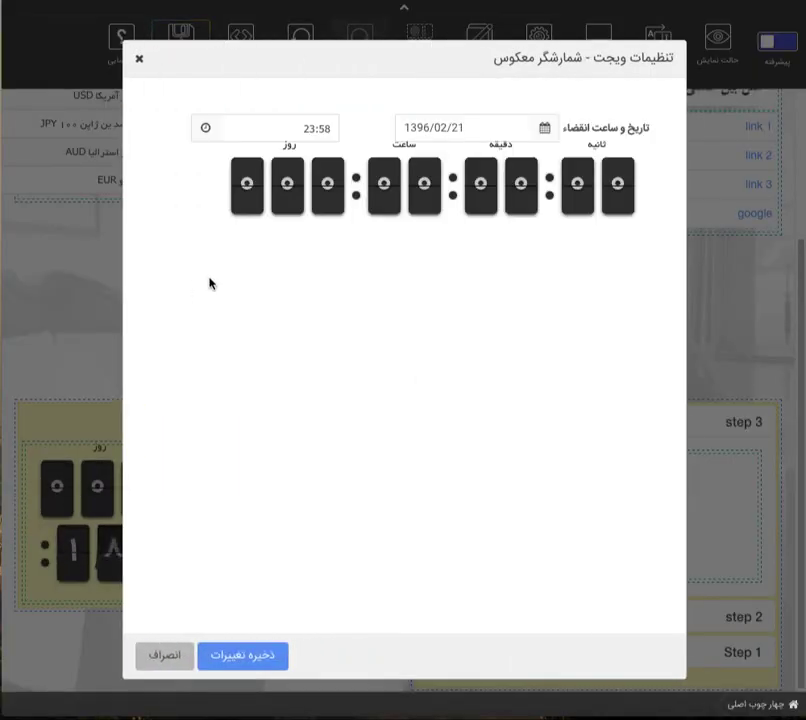
Set the countdown timer's expiry date to 1396/02/31 and its expiry time to 10:20.
{"action": "left_click", "coordinate": [464, 127]}
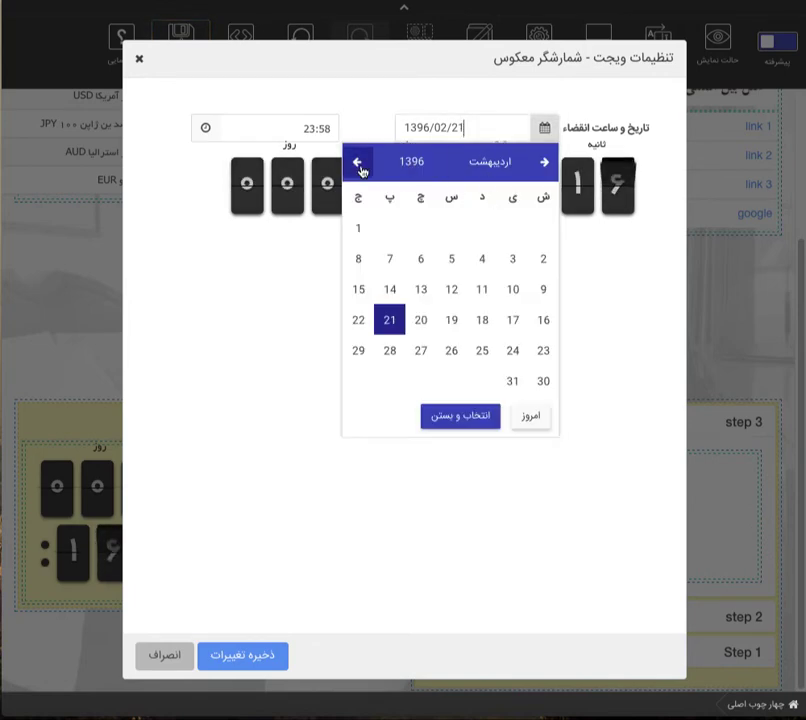
{"action": "left_click", "coordinate": [512, 381]}
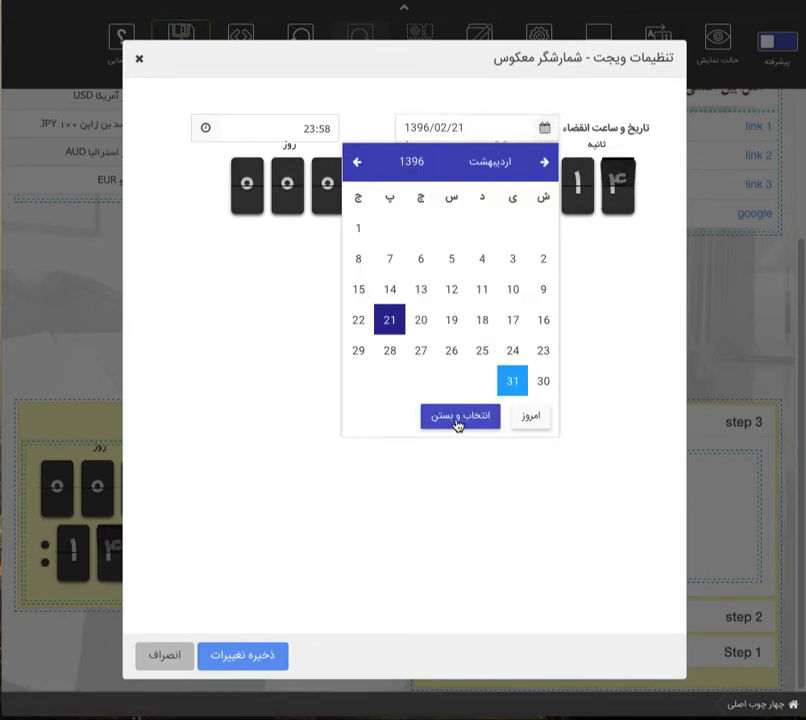
{"action": "left_click", "coordinate": [458, 416]}
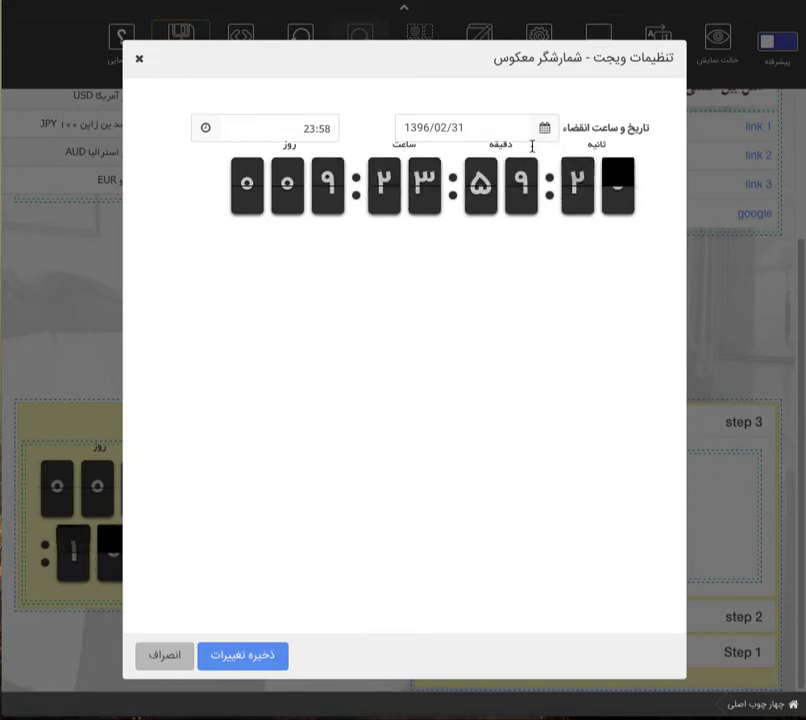
{"action": "left_click", "coordinate": [203, 131]}
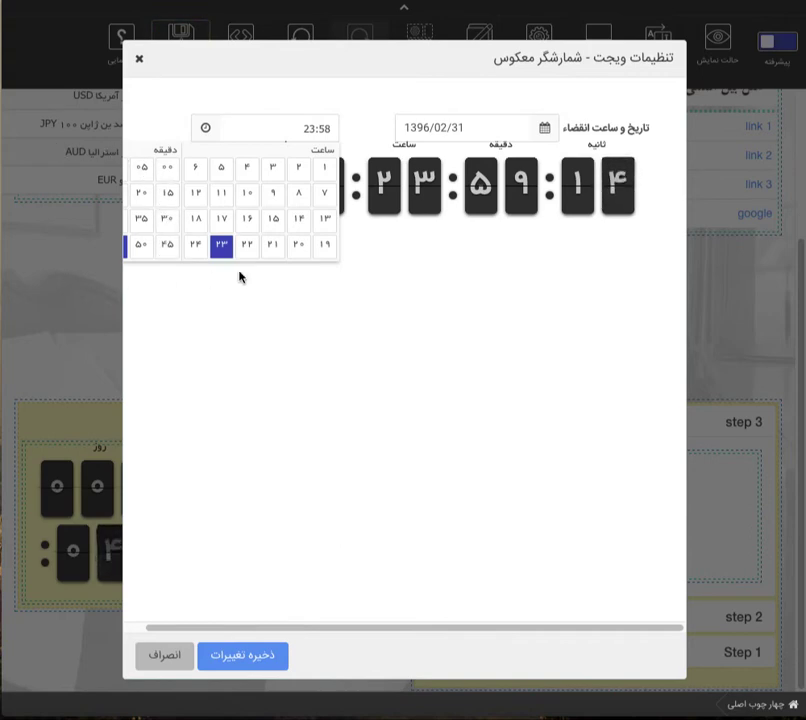
{"action": "left_click_drag", "start_coordinate": [309, 628], "coordinate": [216, 630]}
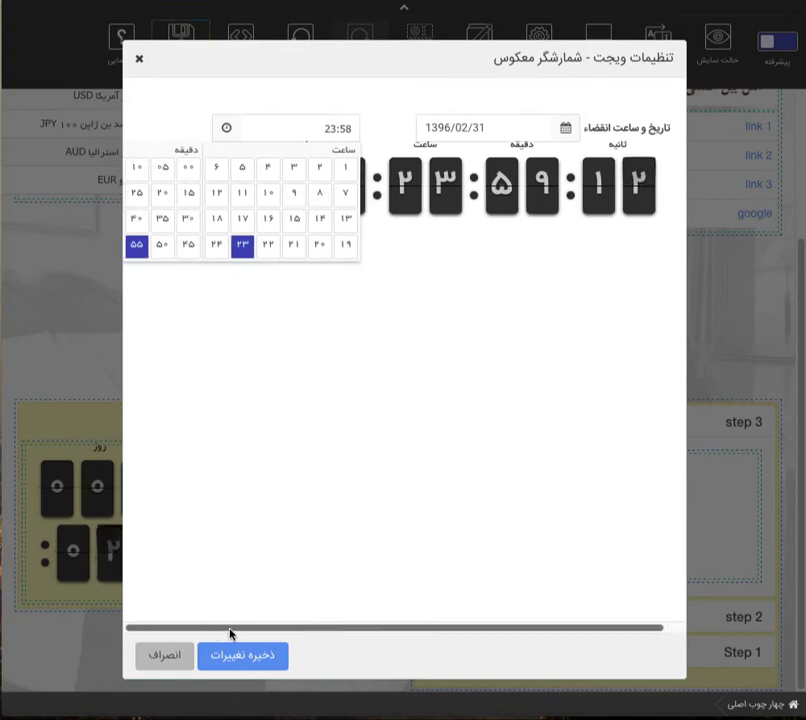
{"action": "left_click", "coordinate": [163, 193]}
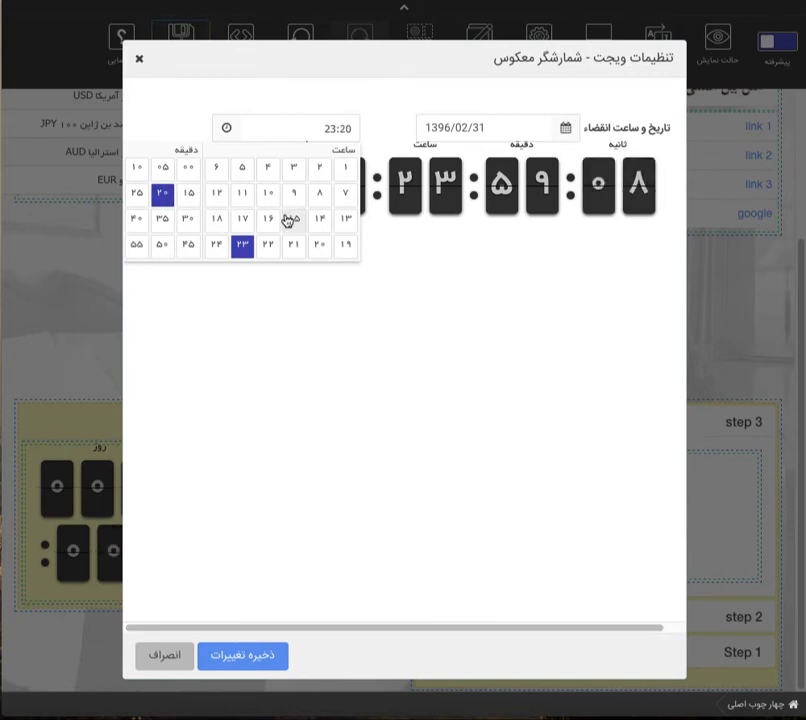
{"action": "left_click", "coordinate": [268, 195]}
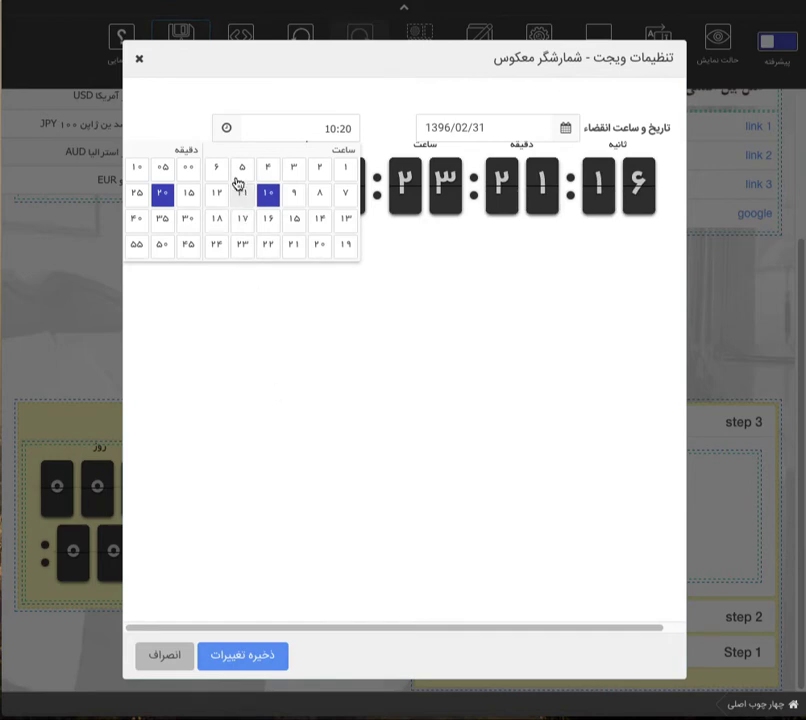
Save the countdown timer's expiry settings and check the running countdown on the page.
{"action": "left_click", "coordinate": [401, 245]}
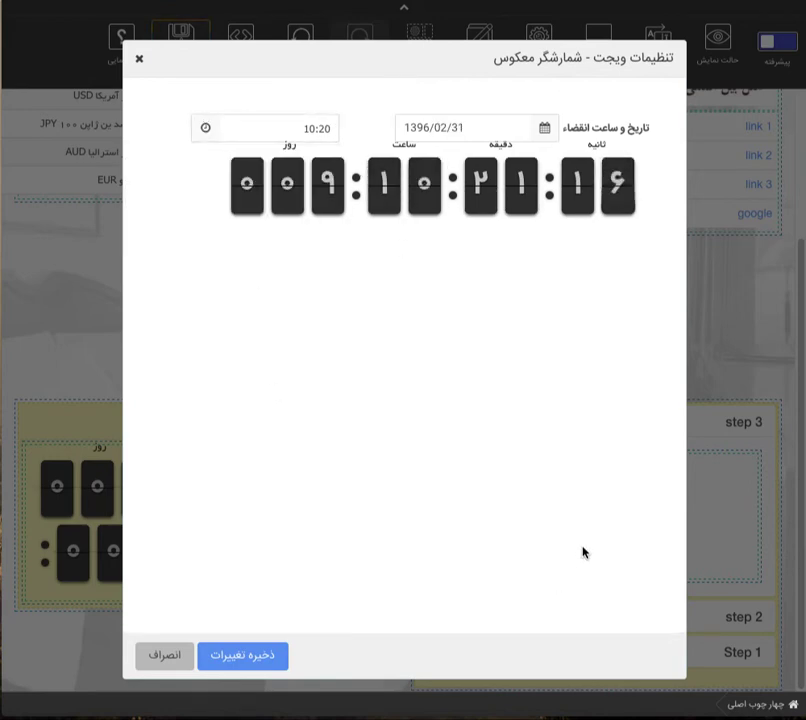
{"action": "left_click", "coordinate": [228, 660]}
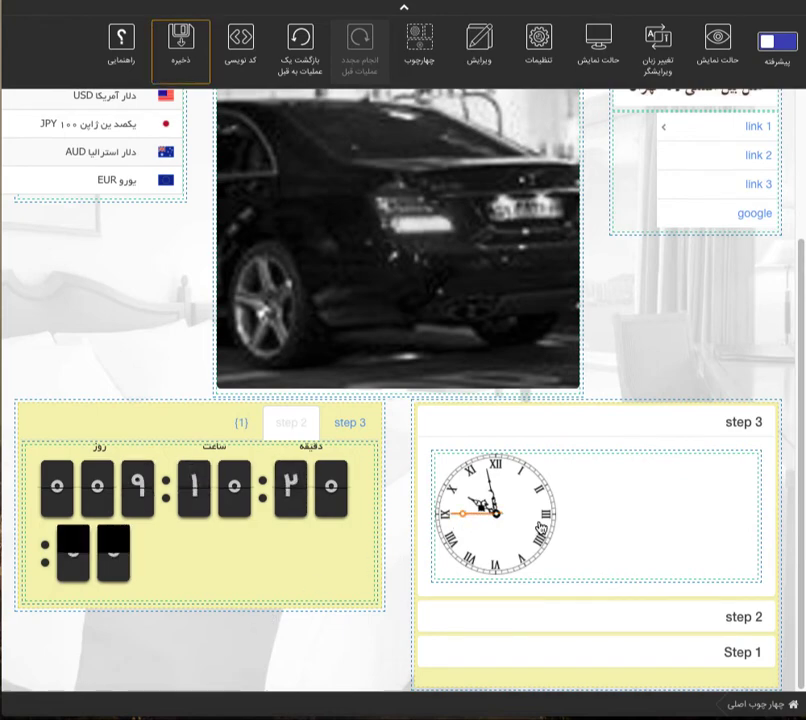
{"action": "scroll", "coordinate": [443, 578], "scroll_direction": "up", "scroll_amount": 2}
{"action": "scroll", "coordinate": [443, 578], "scroll_direction": "down", "scroll_amount": 2}
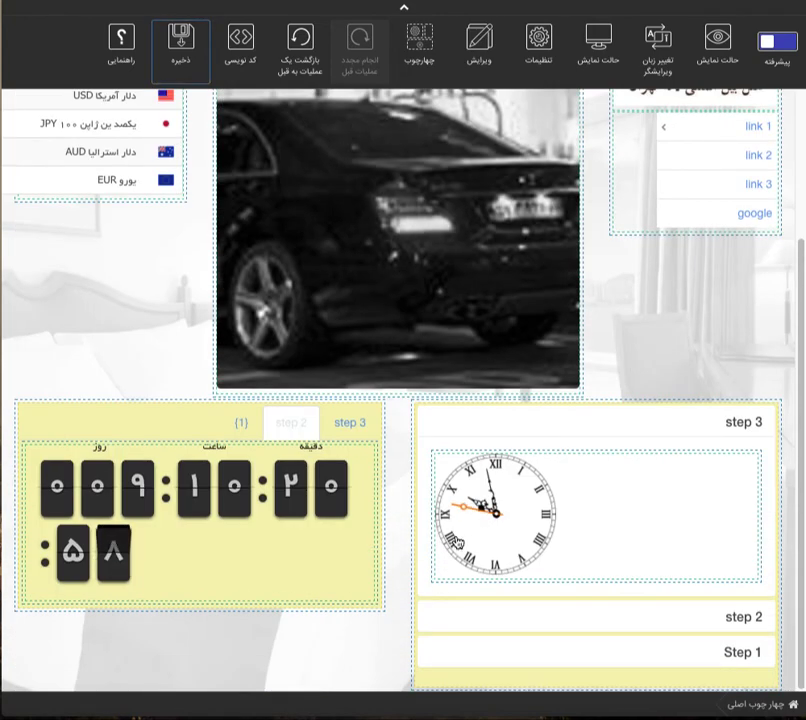
Select the zone that holds the step tabs and insert a news (اخبار) widget into it.
{"action": "left_click", "coordinate": [373, 612]}
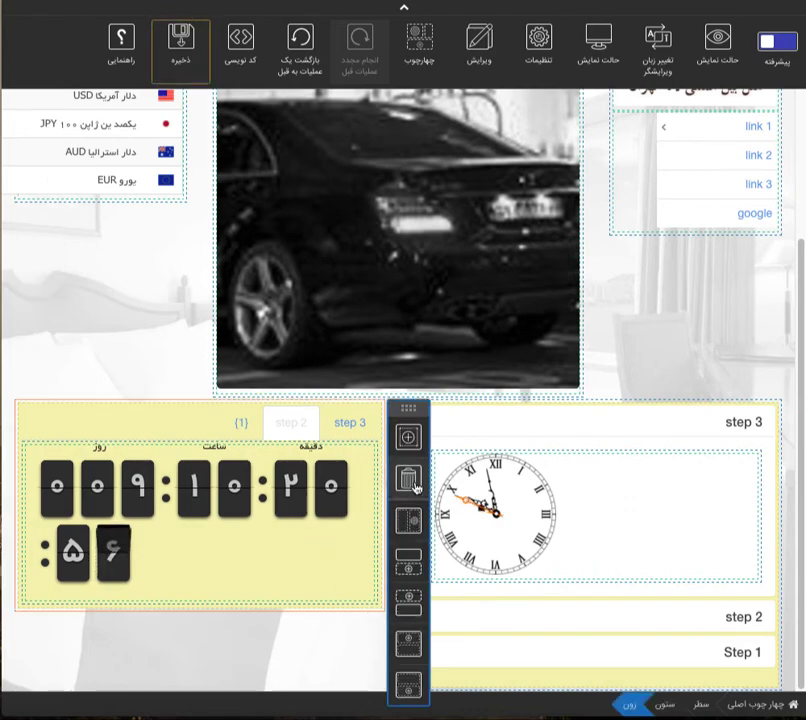
{"action": "left_click", "coordinate": [409, 437]}
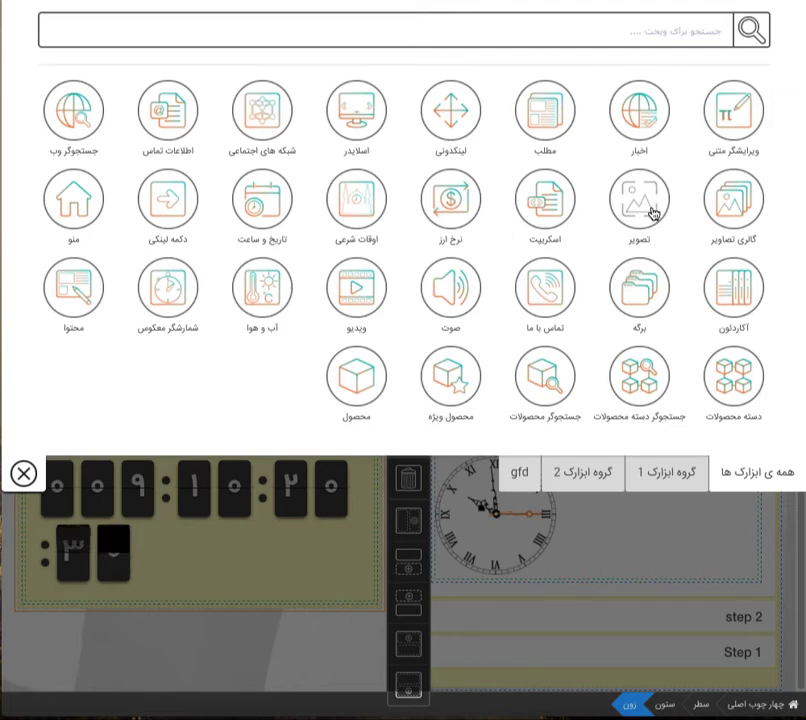
{"action": "left_click", "coordinate": [638, 120]}
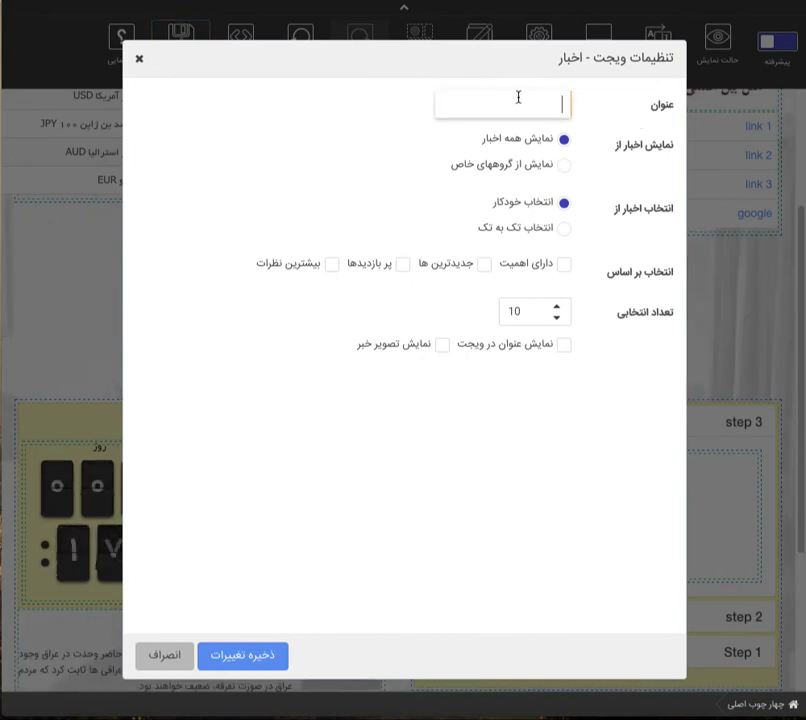
Title the news widget "test", enable the important and most-commented criteria and news images, and keep the news selection automatic.
{"action": "type", "text": "test"}
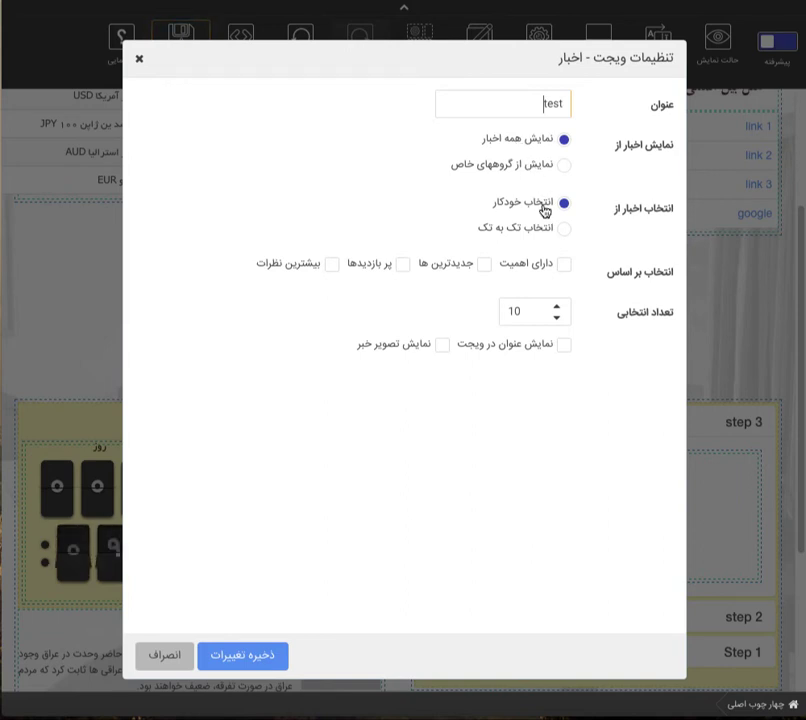
{"action": "left_click", "coordinate": [563, 266]}
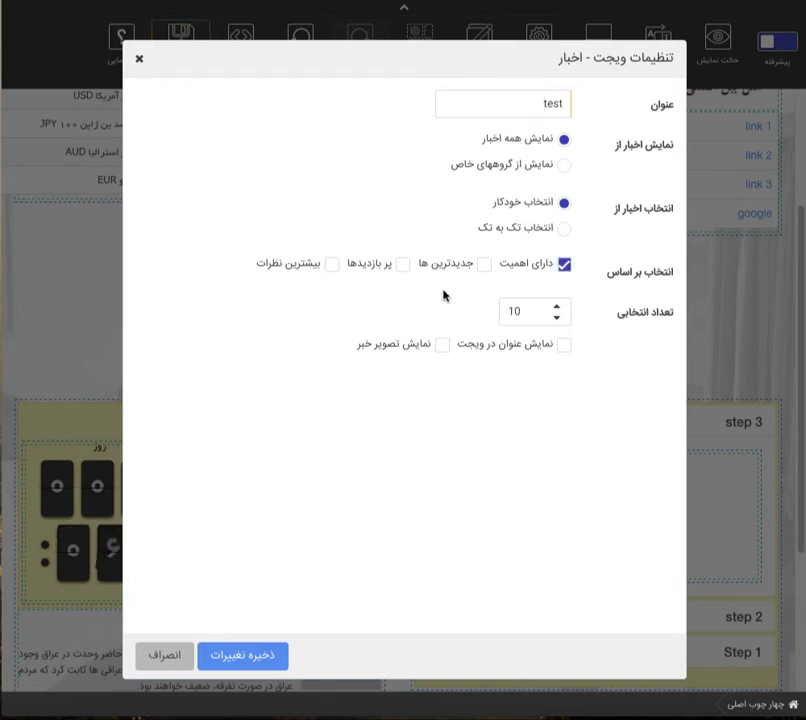
{"action": "left_click", "coordinate": [333, 265]}
{"action": "left_click", "coordinate": [441, 345]}
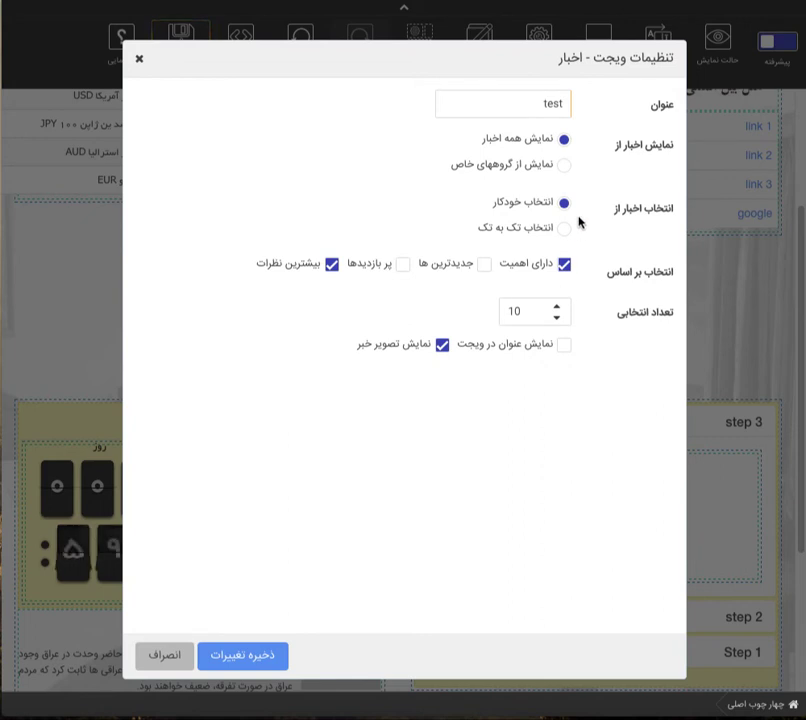
{"action": "left_click", "coordinate": [566, 231]}
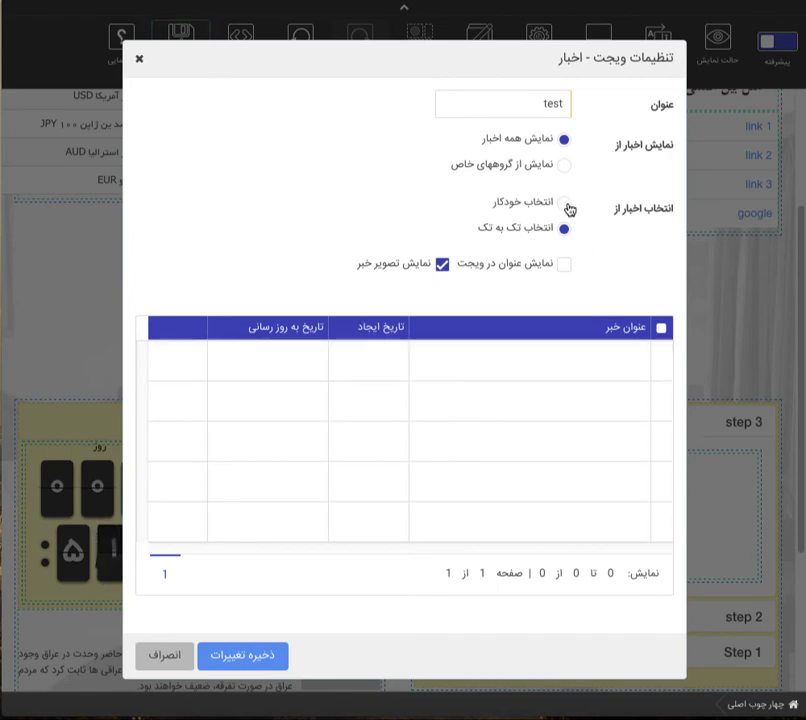
{"action": "left_click", "coordinate": [565, 204]}
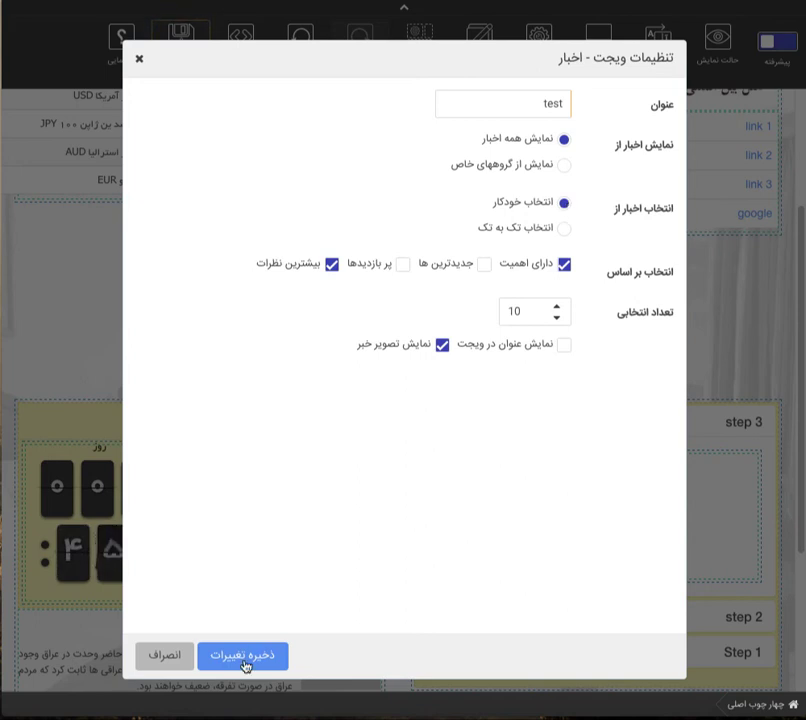
Enable showing the title in the news widget, save its settings and review the news list on the page.
{"action": "left_click", "coordinate": [550, 352]}
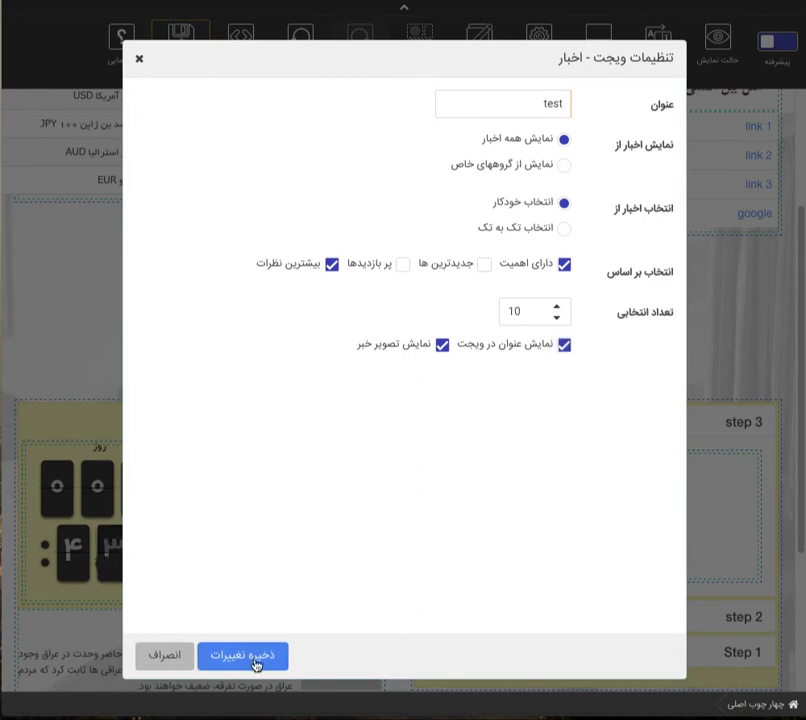
{"action": "left_click", "coordinate": [250, 660]}
{"action": "scroll", "coordinate": [470, 440], "scroll_direction": "down", "scroll_amount": 2}
{"action": "scroll", "coordinate": [470, 440], "scroll_direction": "down", "scroll_amount": 1}
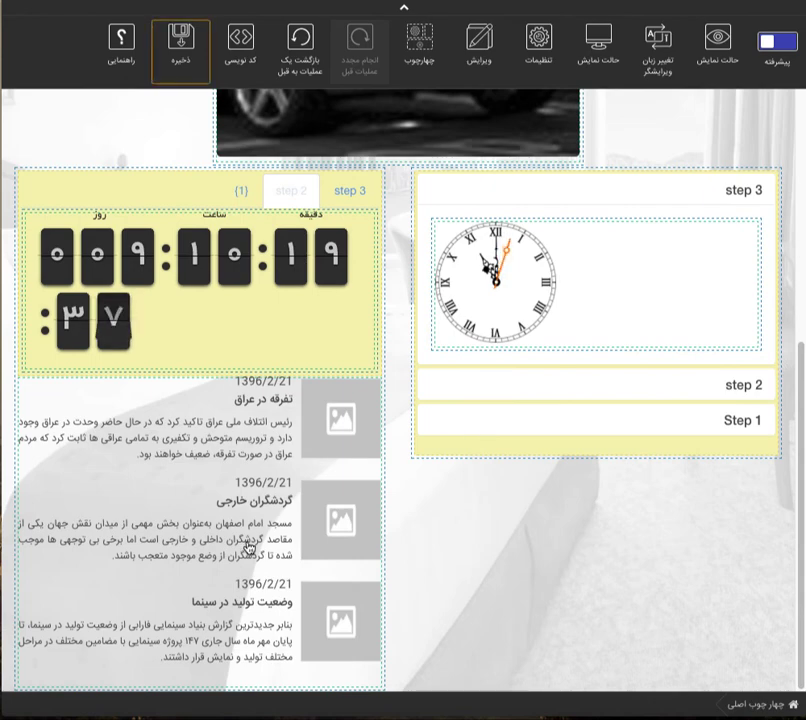
{"action": "scroll", "coordinate": [248, 545], "scroll_direction": "up", "scroll_amount": 5}
{"action": "scroll", "coordinate": [249, 548], "scroll_direction": "down", "scroll_amount": 5}
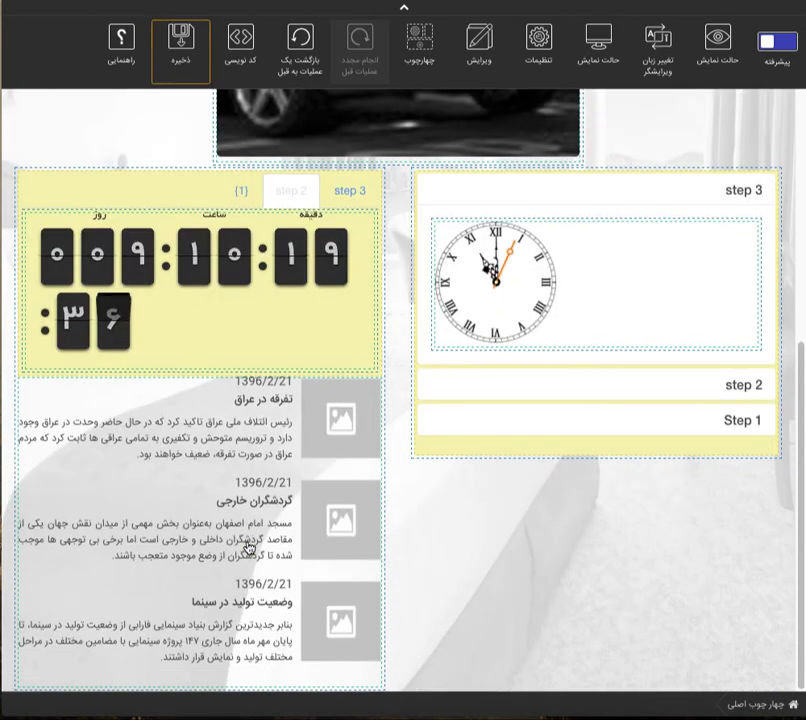
Save the template and confirm applying all the changes.
{"action": "left_click", "coordinate": [181, 50]}
{"action": "left_click", "coordinate": [183, 128]}
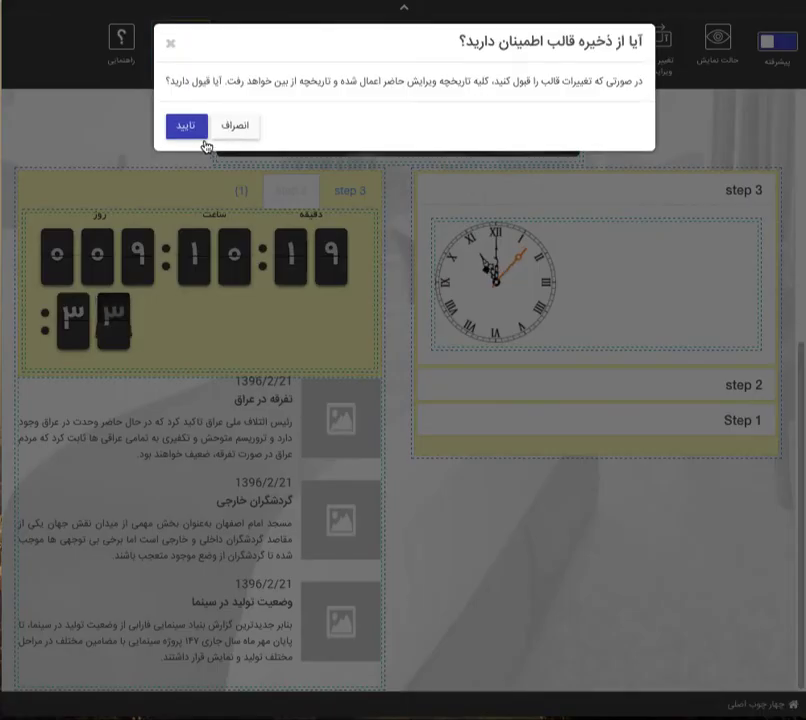
{"action": "left_click", "coordinate": [192, 130]}
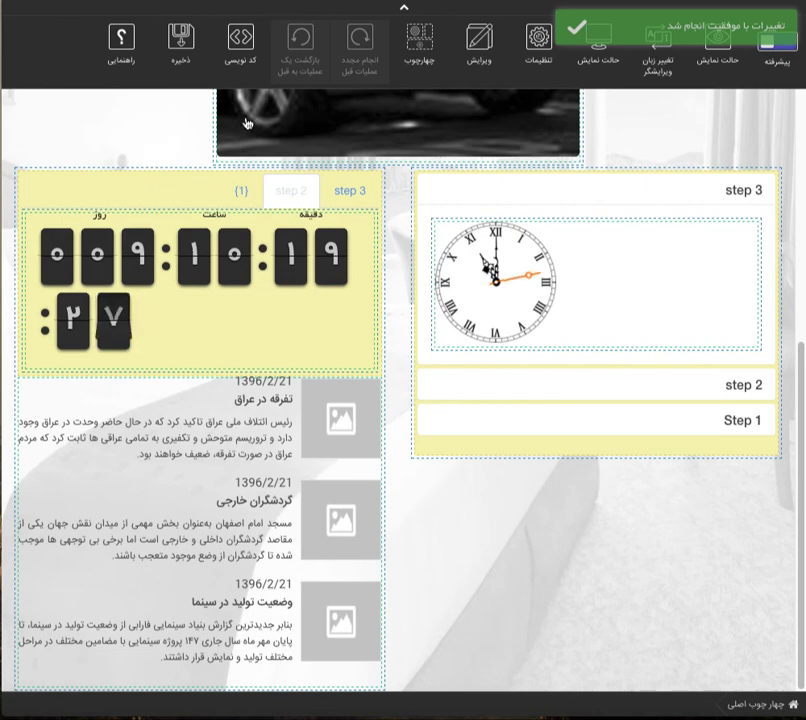
Open the template's source code, look through its HTML down to the end, and close it without saving.
{"action": "scroll", "coordinate": [375, 381], "scroll_direction": "up", "scroll_amount": 5}
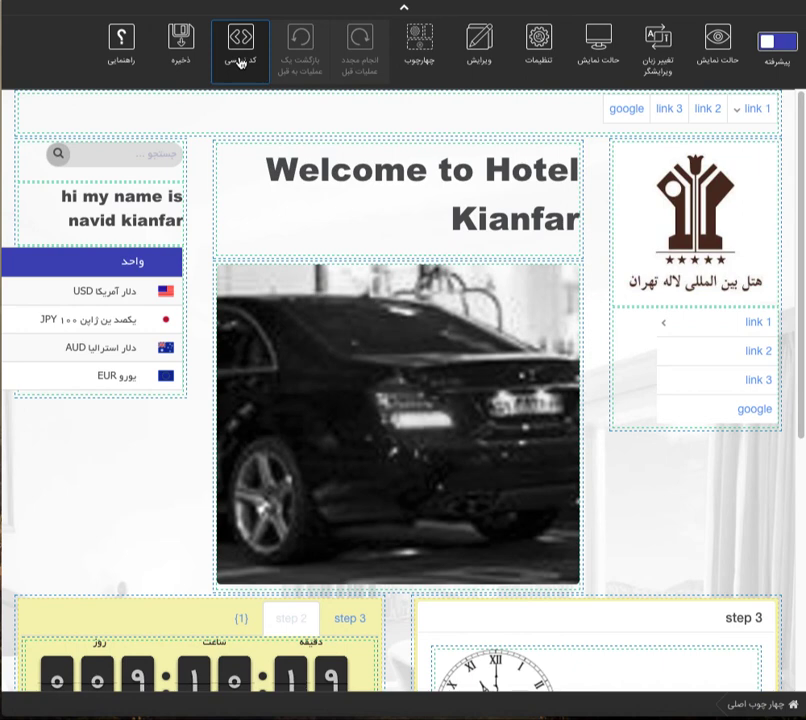
{"action": "left_click", "coordinate": [240, 62]}
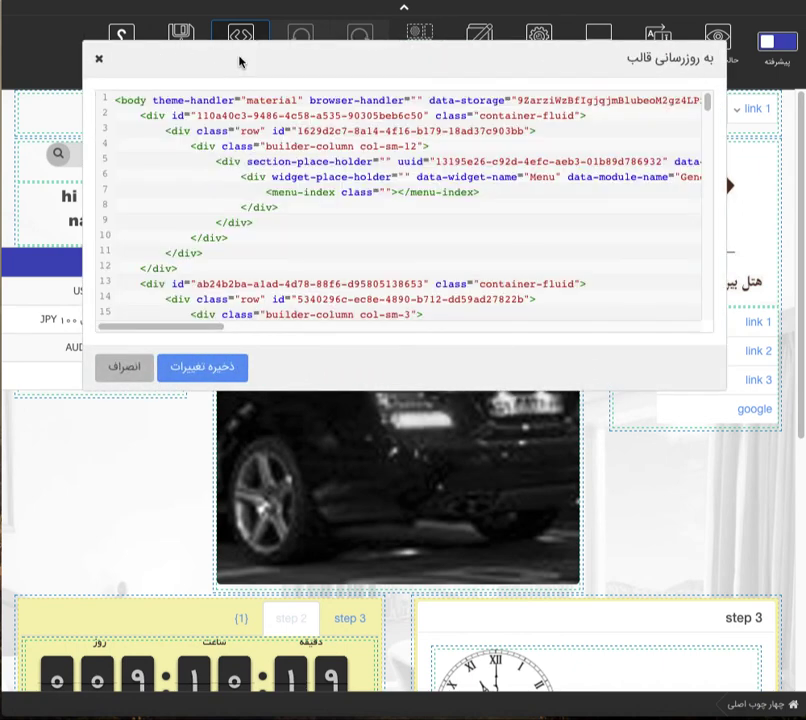
{"action": "scroll", "coordinate": [309, 180], "scroll_direction": "down", "scroll_amount": 20}
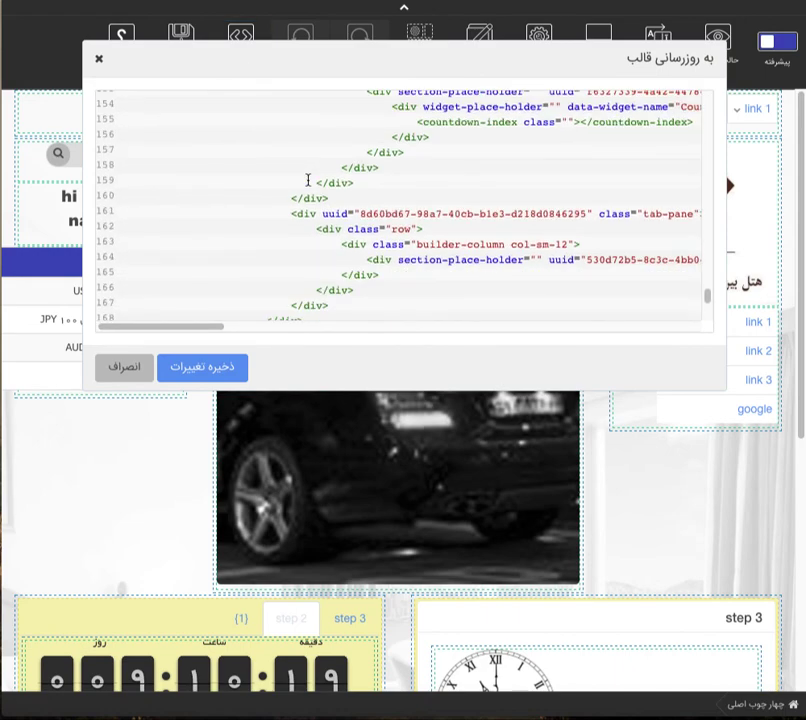
{"action": "scroll", "coordinate": [309, 180], "scroll_direction": "down", "scroll_amount": 3}
{"action": "scroll", "coordinate": [309, 180], "scroll_direction": "up", "scroll_amount": 20}
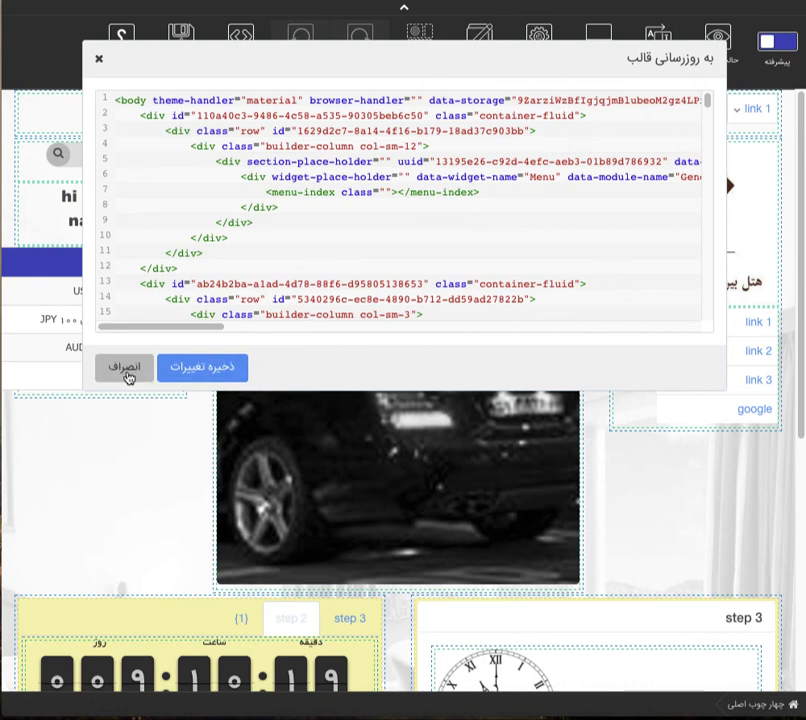
{"action": "left_click", "coordinate": [127, 372]}
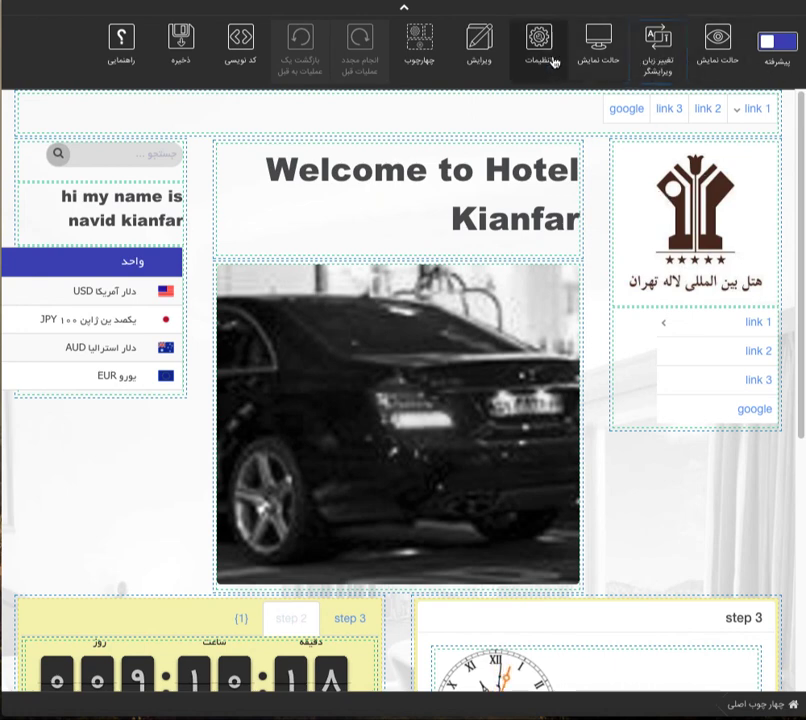
{"action": "left_click", "coordinate": [432, 65]}
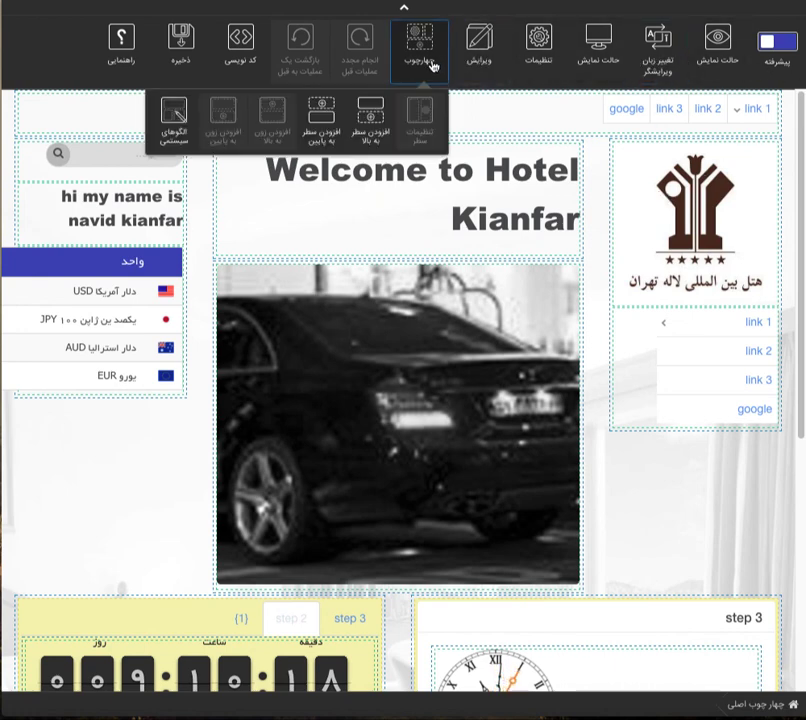
{"action": "left_click", "coordinate": [518, 118]}
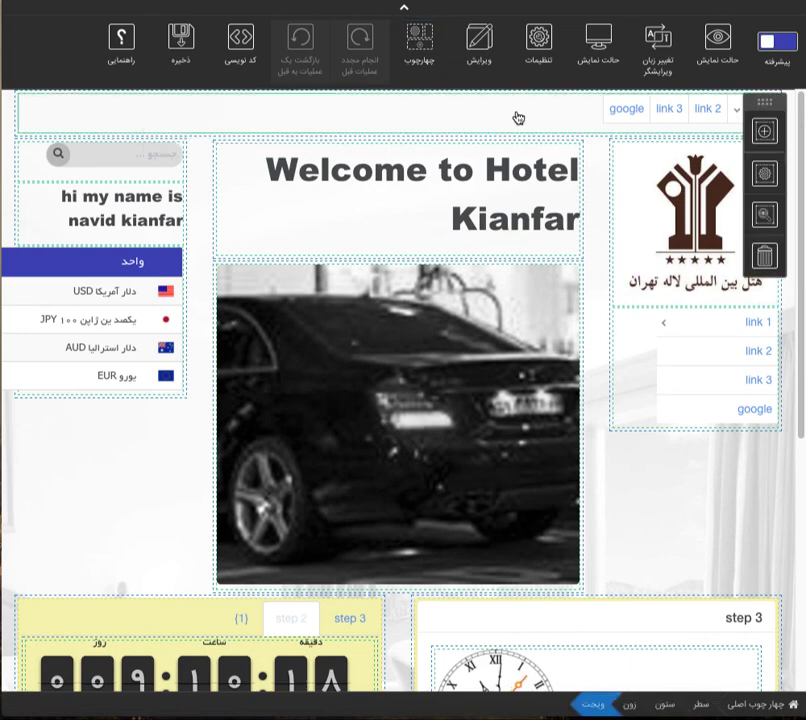